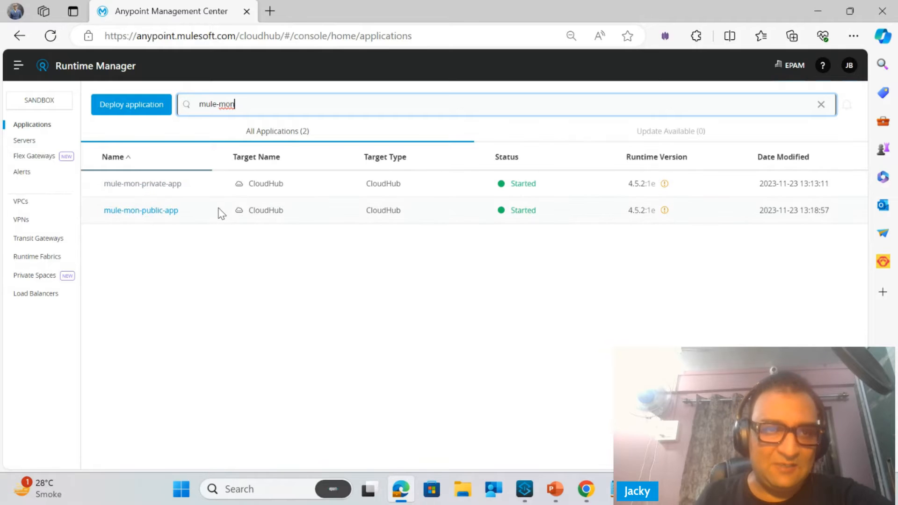
# Switch to Anypoint Studio, widen the project tree, and review the endpoint URLs in functionalmonitoring.txt in Notepad
pyautogui.click(533, 492)
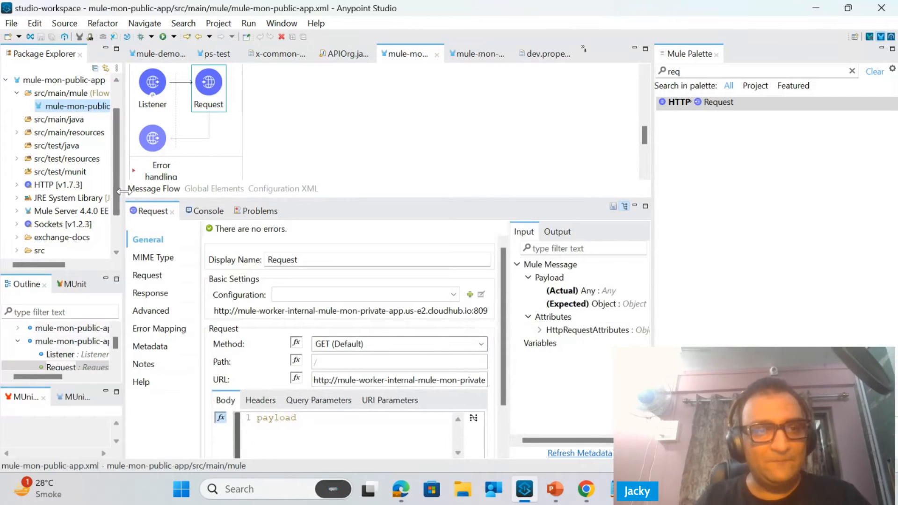
pyautogui.moveTo(124, 192); pyautogui.dragTo(226, 179)
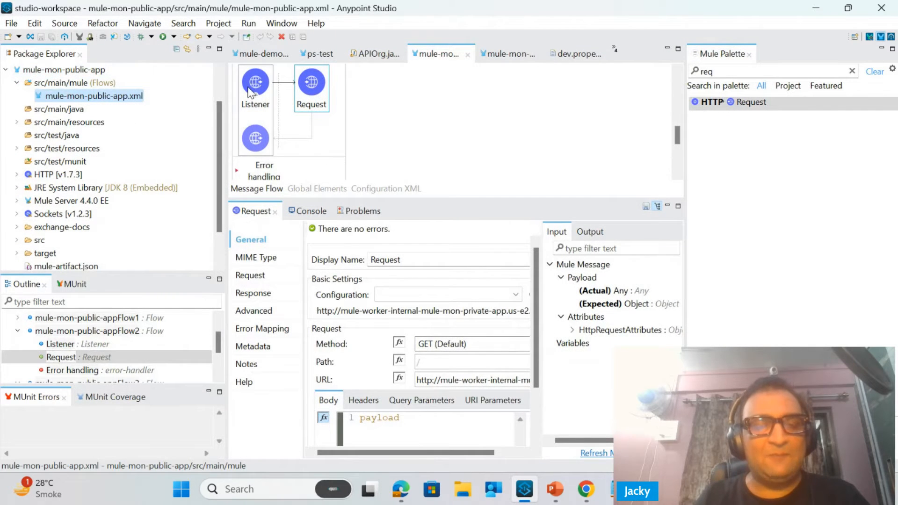
pyautogui.click(607, 482)
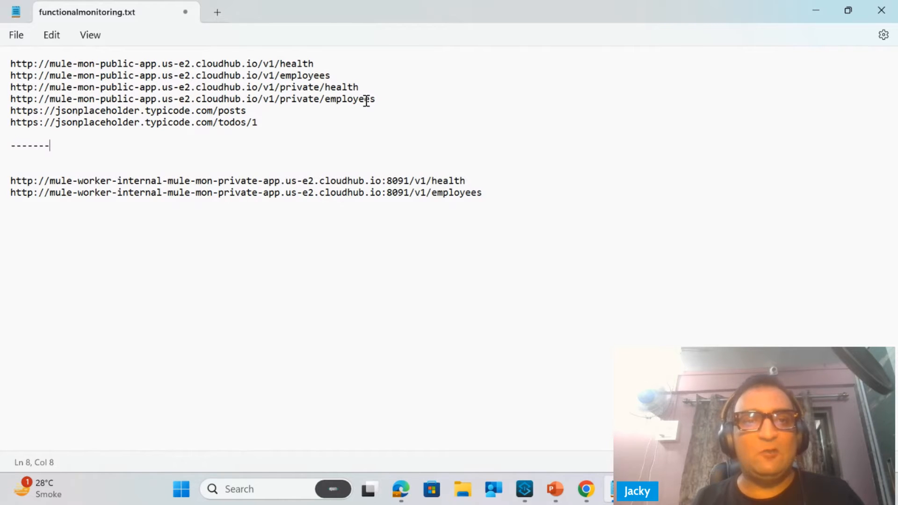
pyautogui.click(805, 4)
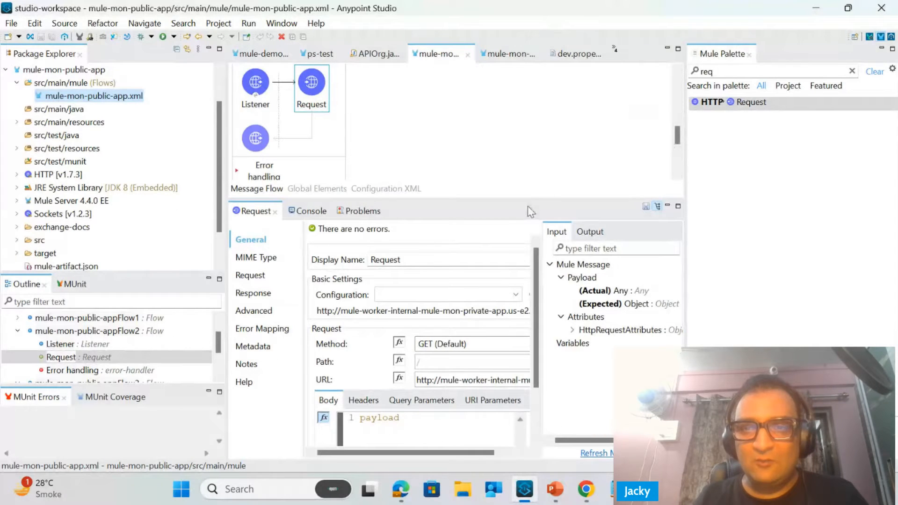
# Inspect the HTTP Request settings of mule-mon-public-appFlow3, enlarging the flow canvas and the properties area as needed
pyautogui.moveTo(539, 199); pyautogui.dragTo(539, 320)
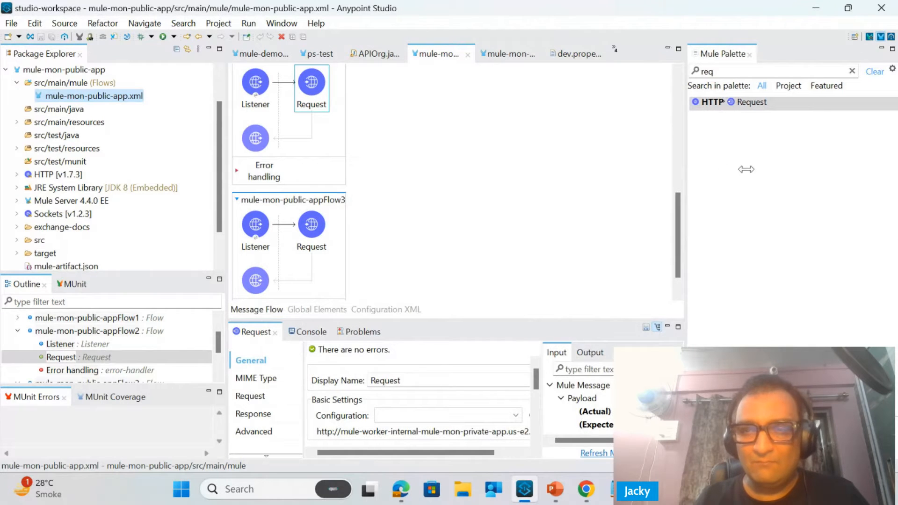
pyautogui.moveTo(690, 178); pyautogui.dragTo(775, 226)
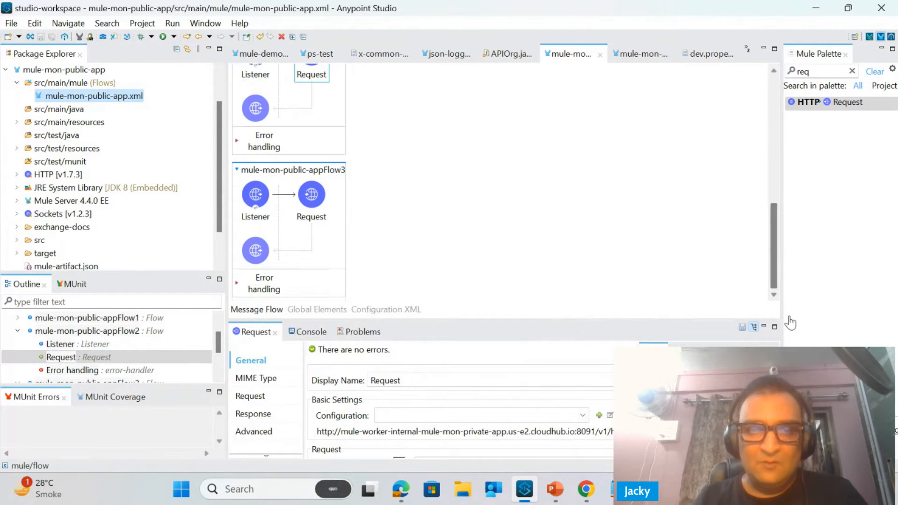
pyautogui.click(316, 206)
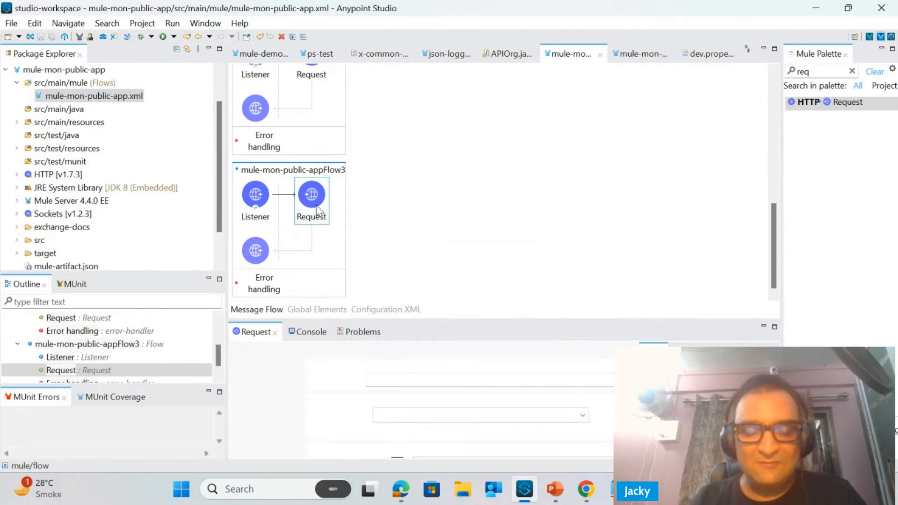
pyautogui.moveTo(427, 326); pyautogui.dragTo(427, 140)
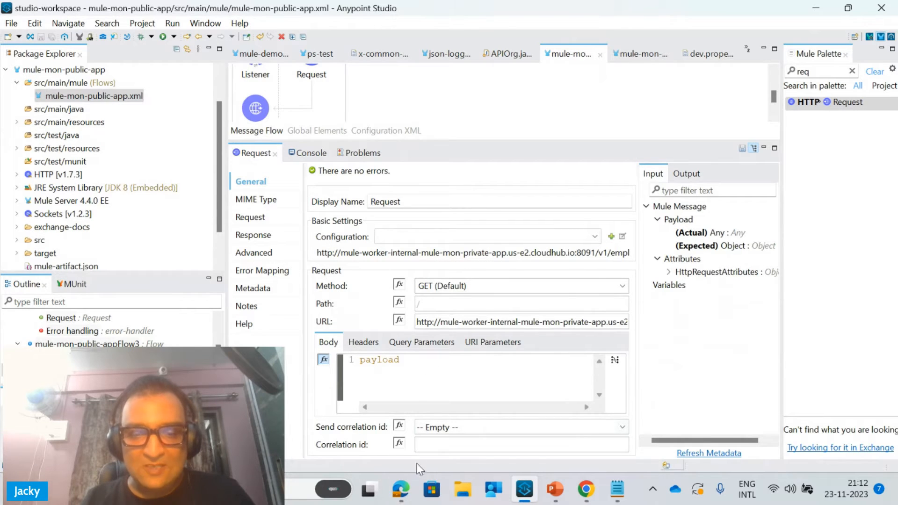
pyautogui.click(401, 489)
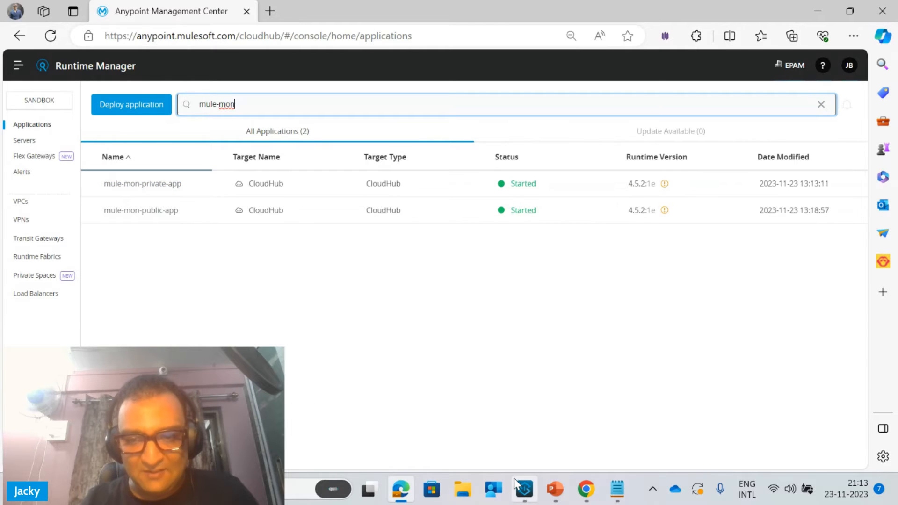
pyautogui.click(524, 489)
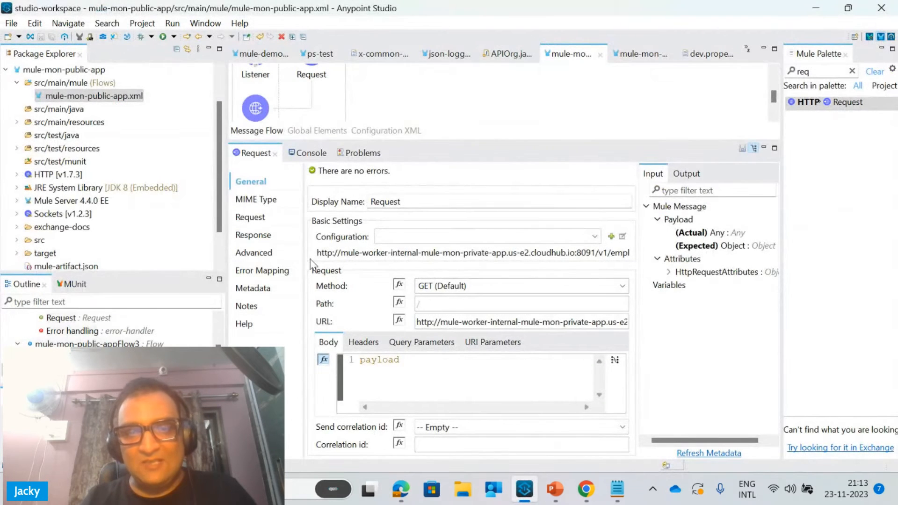
pyautogui.click(318, 255)
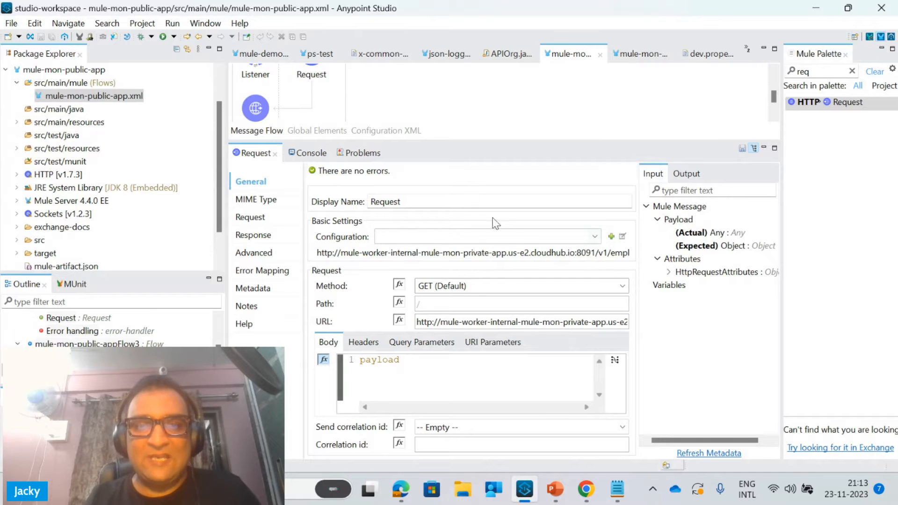
pyautogui.click(402, 491)
pyautogui.click(401, 491)
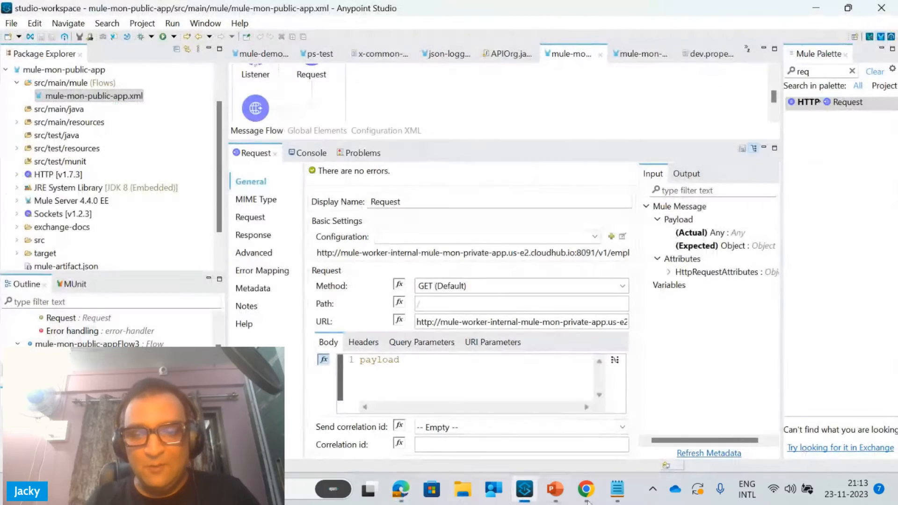
# Copy the public app's /v1/health URL from functionalmonitoring.txt in Notepad and load it in Chrome
pyautogui.click(613, 482)
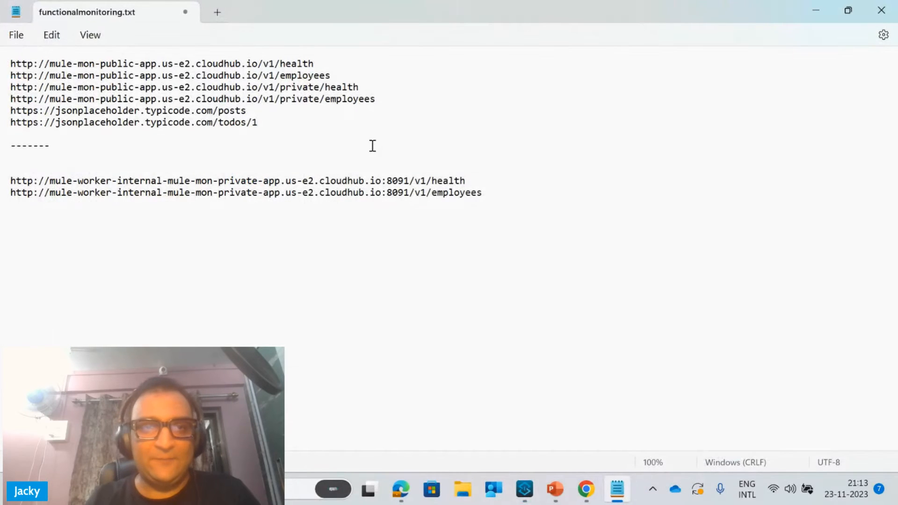
pyautogui.moveTo(322, 65); pyautogui.dragTo(1, 66)
pyautogui.hotkey('ctrl', 'c')
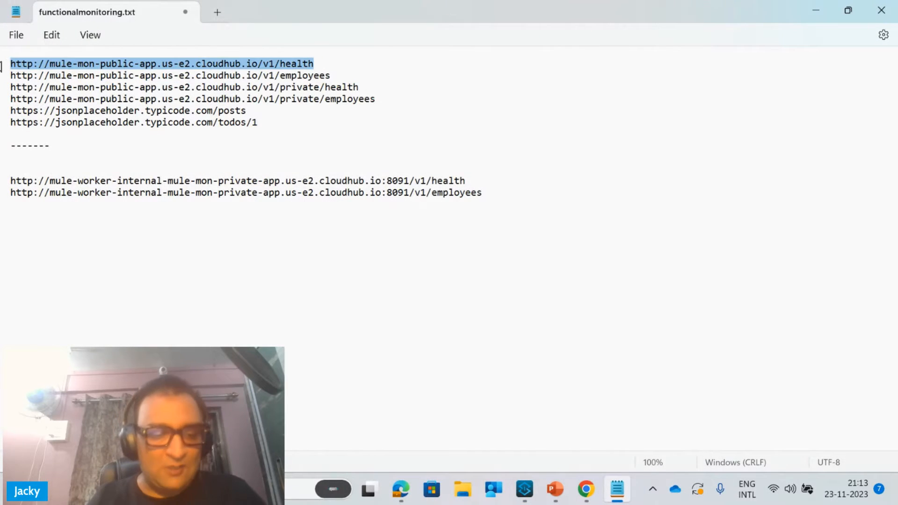
pyautogui.click(586, 490)
pyautogui.click(552, 425)
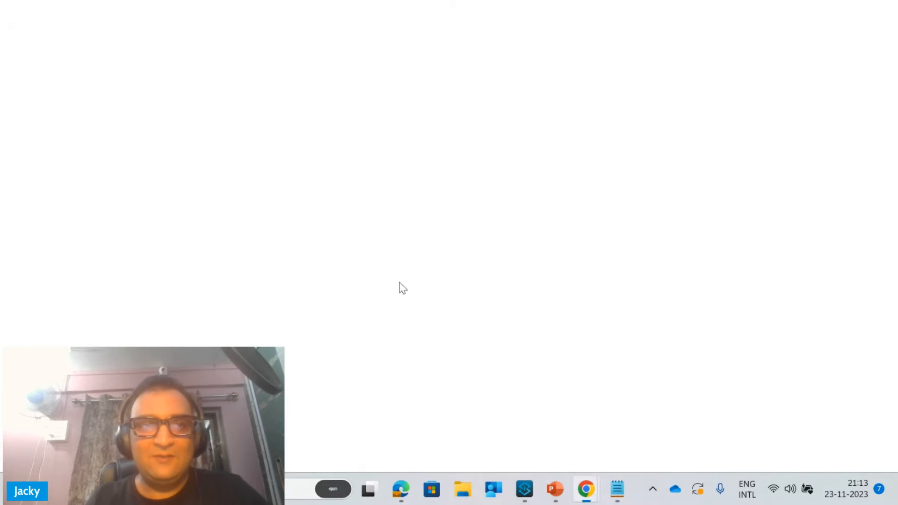
pyautogui.click(190, 12)
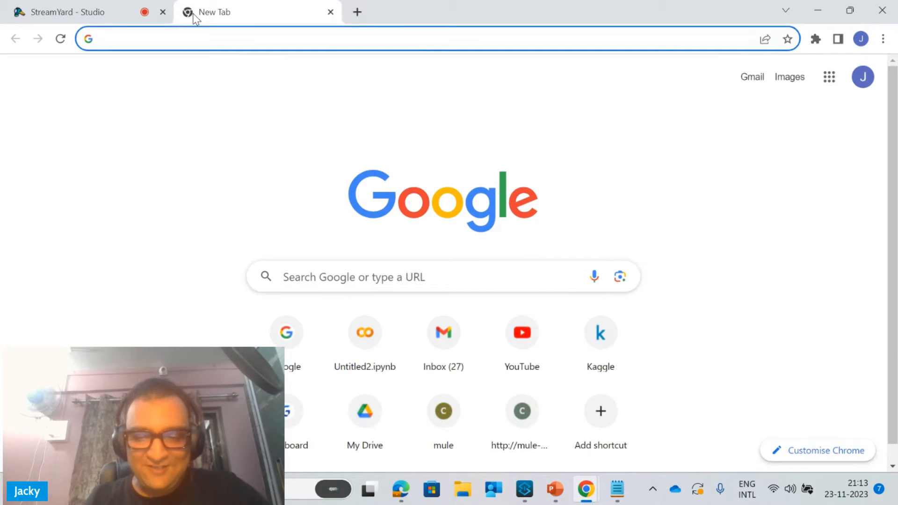
pyautogui.hotkey('ctrl', 'v')
pyautogui.press('Return')
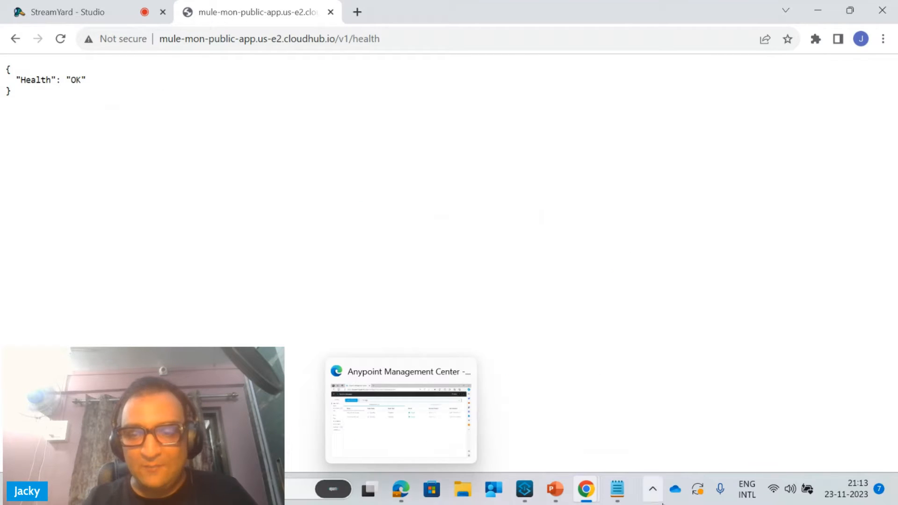
# Copy the public app's /v1/employees URL from the Notepad list and load it in a new Chrome tab
pyautogui.click(618, 489)
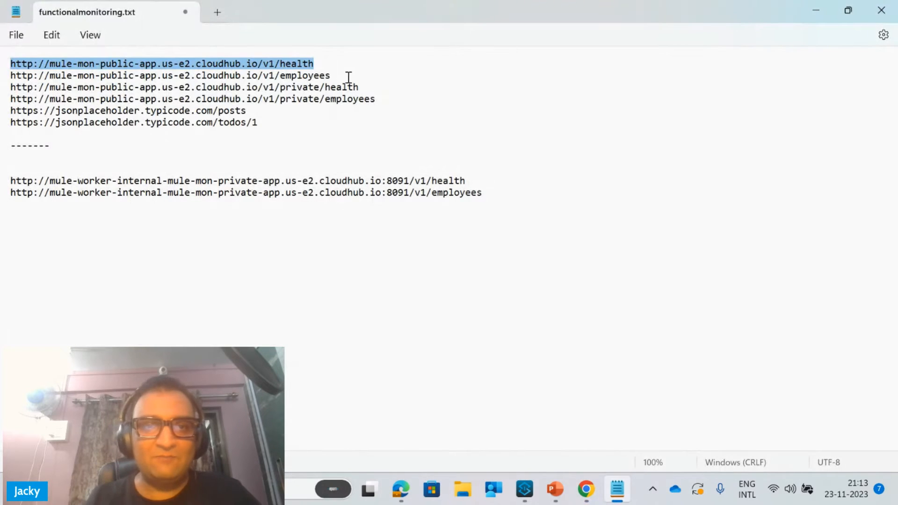
pyautogui.moveTo(338, 75); pyautogui.dragTo(3, 81)
pyautogui.hotkey('ctrl', 'c')
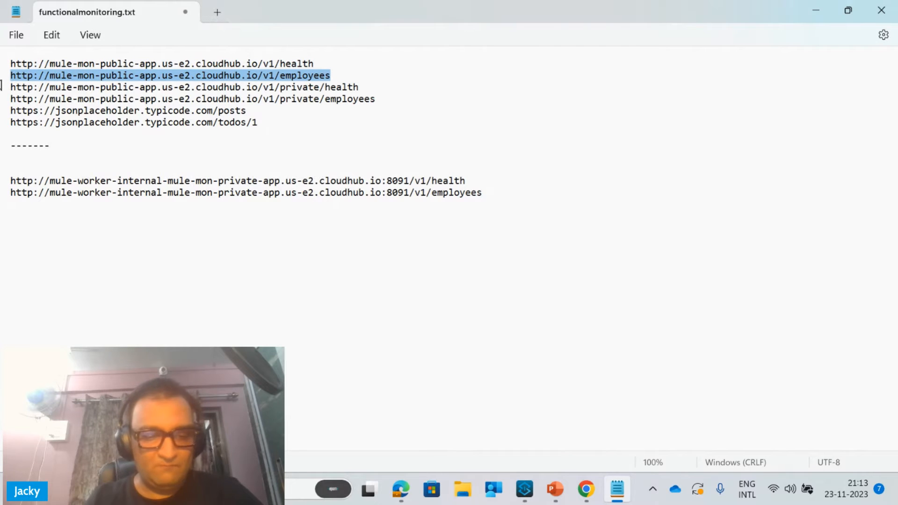
pyautogui.click(824, 6)
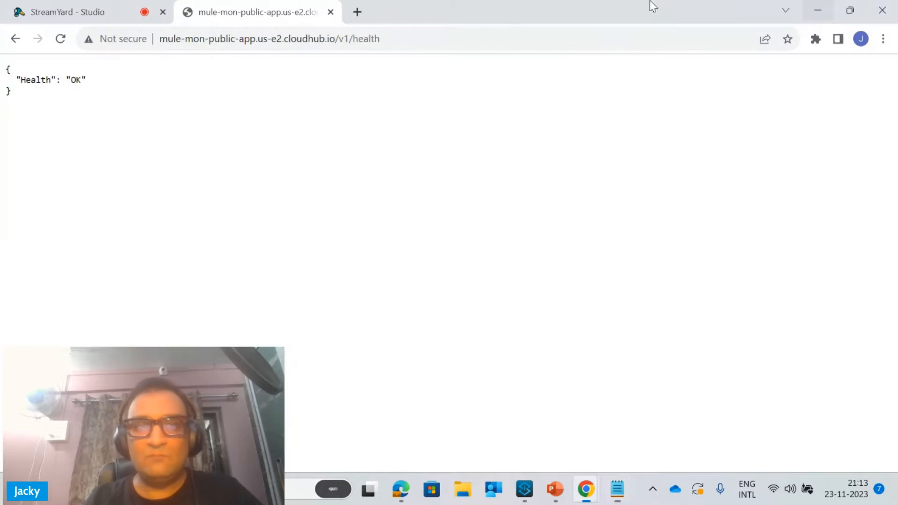
pyautogui.click(359, 12)
pyautogui.hotkey('ctrl', 'v')
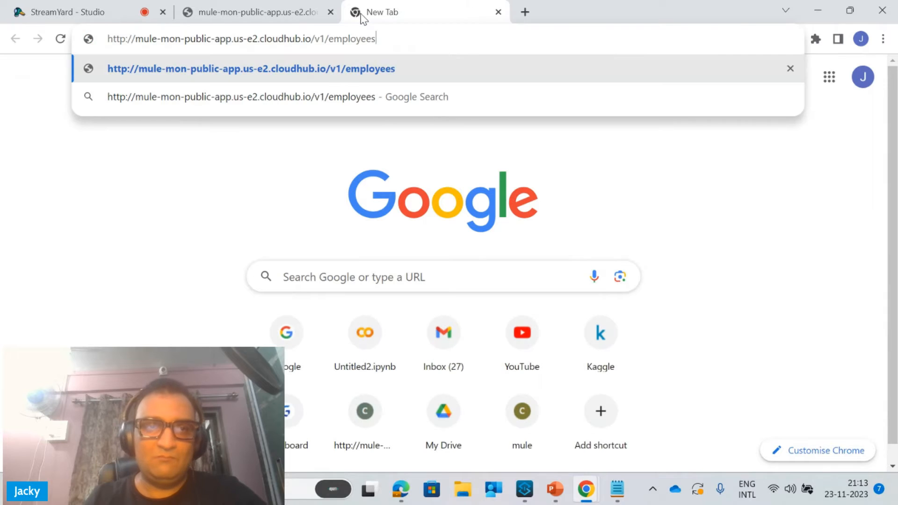
pyautogui.press('Return')
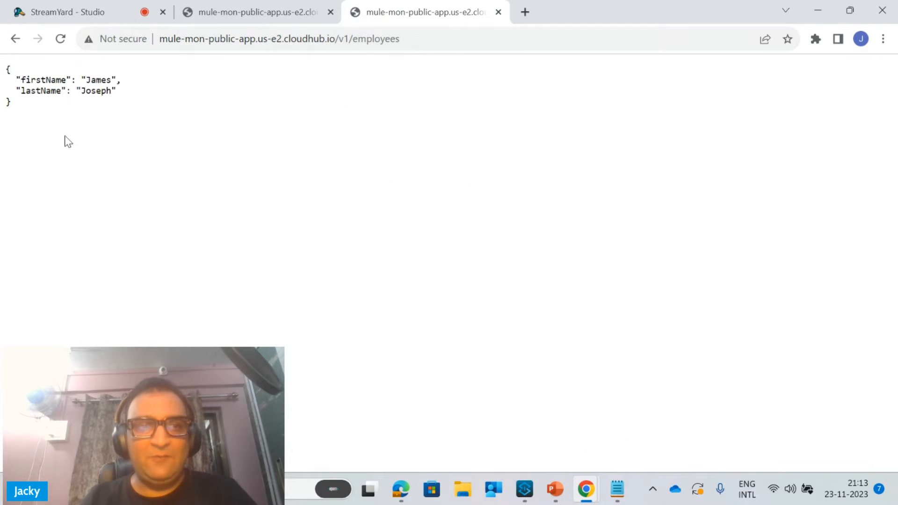
# Compare the private health URLs in Notepad, then load the public app's /v1/private/health URL in a new Chrome tab
pyautogui.click(618, 489)
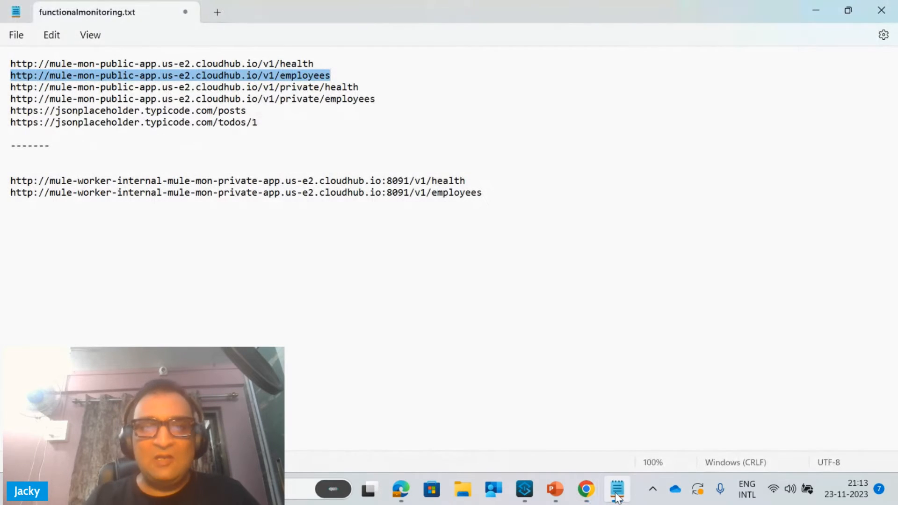
pyautogui.moveTo(372, 87)
pyautogui.mouseDown()
pyautogui.moveTo(161, 86)
pyautogui.moveTo(10, 102)
pyautogui.moveTo(4, 87)
pyautogui.mouseUp()
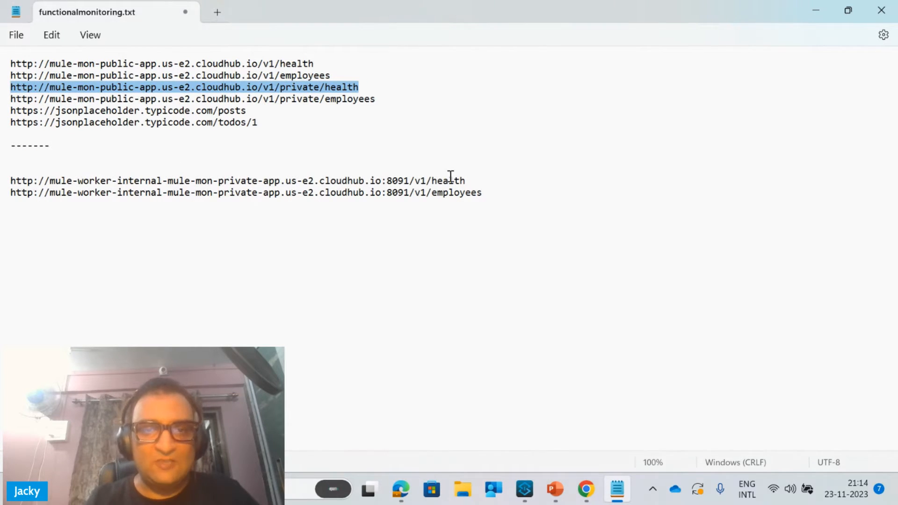
pyautogui.moveTo(478, 182); pyautogui.dragTo(3, 183)
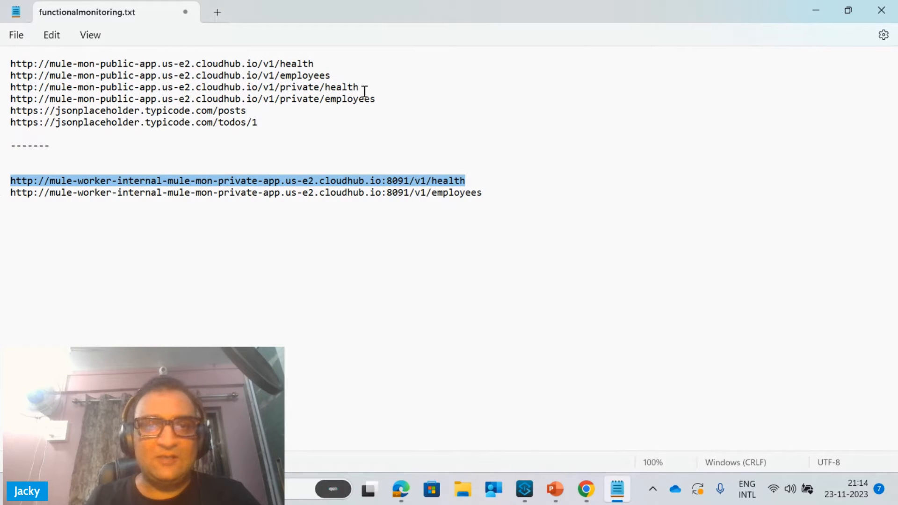
pyautogui.moveTo(361, 86)
pyautogui.mouseDown()
pyautogui.moveTo(18, 56)
pyautogui.moveTo(9, 84)
pyautogui.mouseUp()
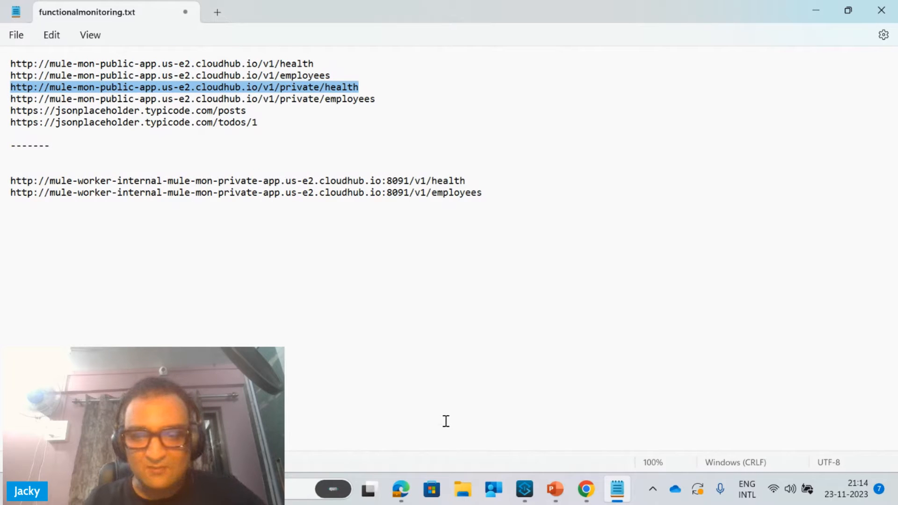
pyautogui.moveTo(585, 487)
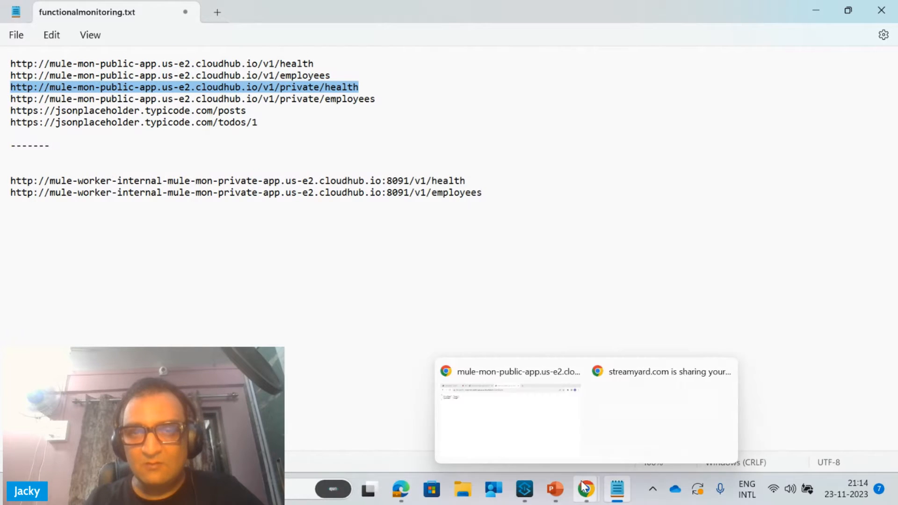
pyautogui.click(536, 429)
pyautogui.click(525, 12)
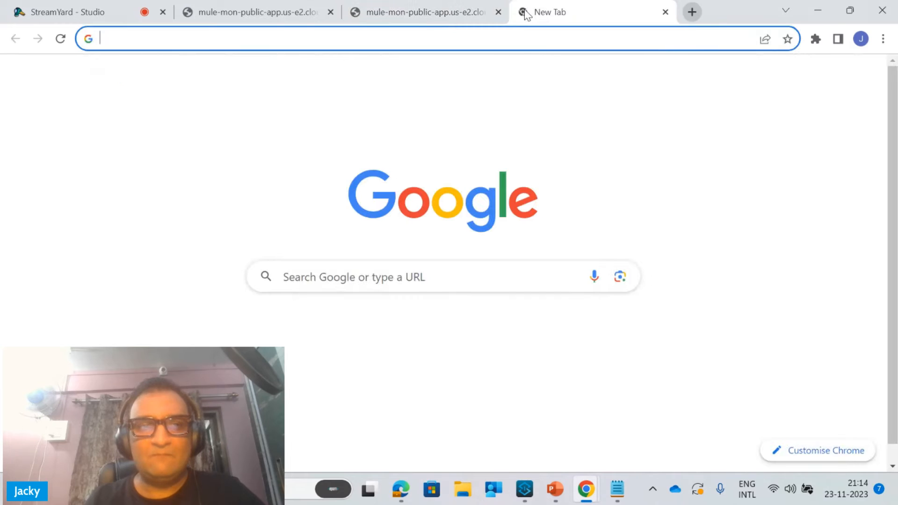
pyautogui.hotkey('ctrl', 'v')
pyautogui.press('Return')
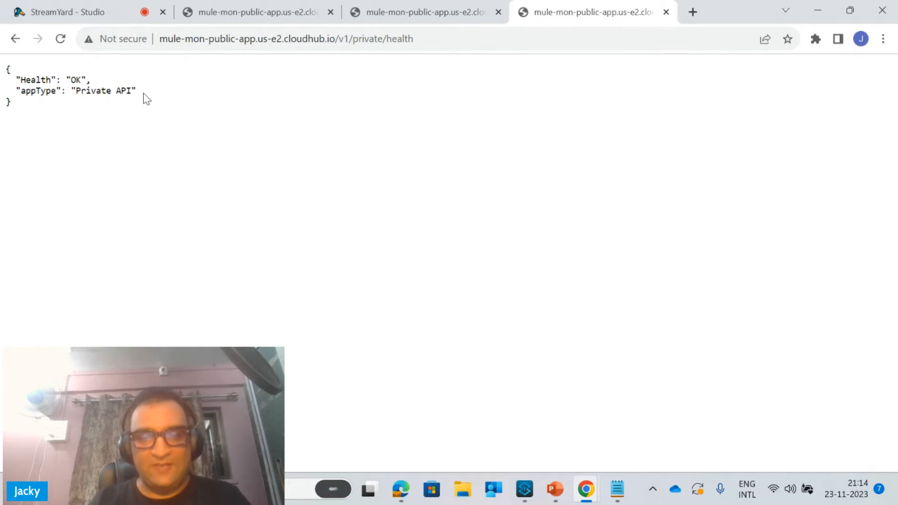
# Copy the public app's /v1/private/employees URL from Notepad and load it in a new Chrome tab
pyautogui.click(618, 489)
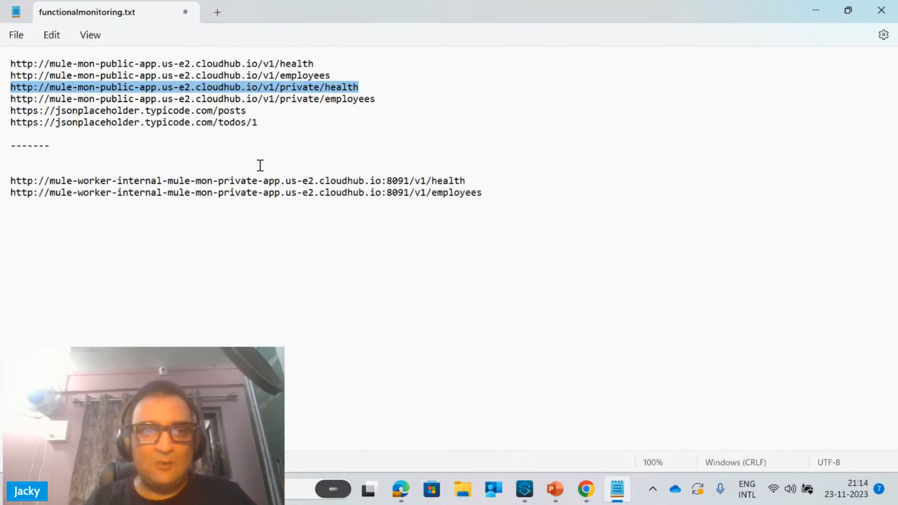
pyautogui.moveTo(384, 98); pyautogui.dragTo(2, 103)
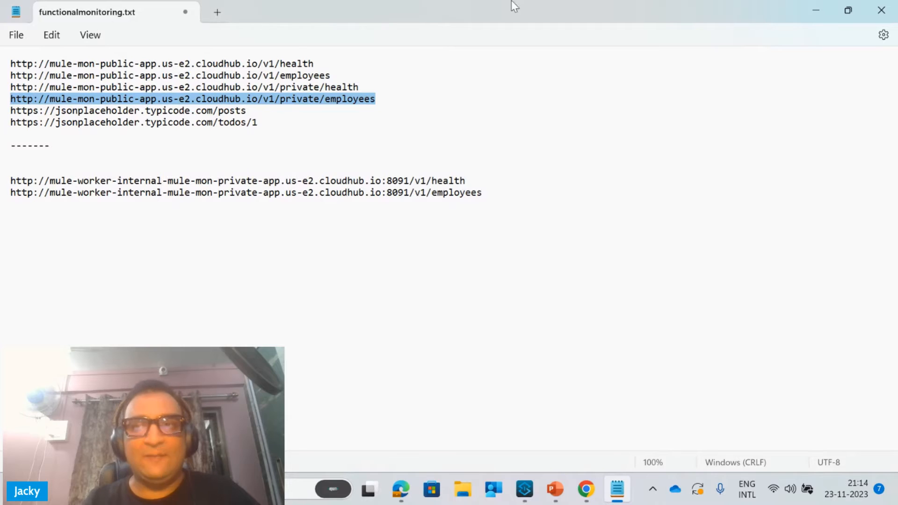
pyautogui.click(804, 5)
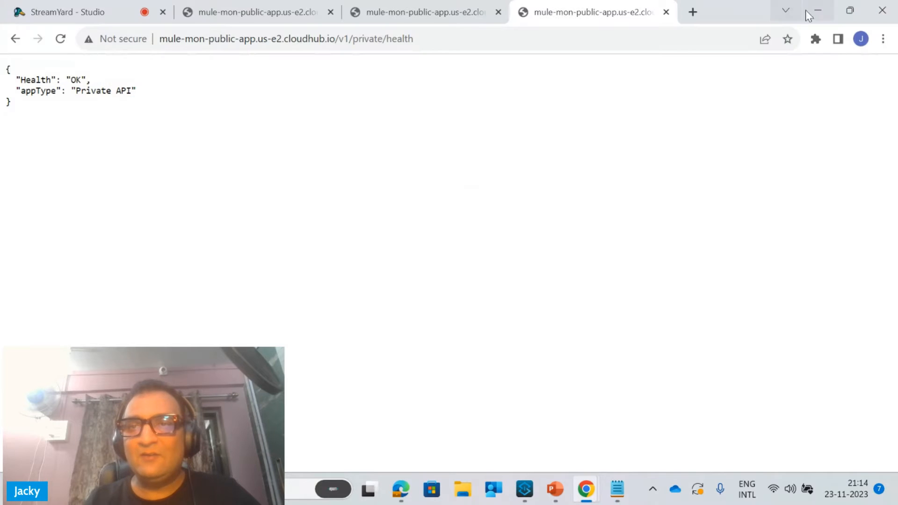
pyautogui.click(694, 11)
pyautogui.hotkey('ctrl', 'v')
pyautogui.press('Return')
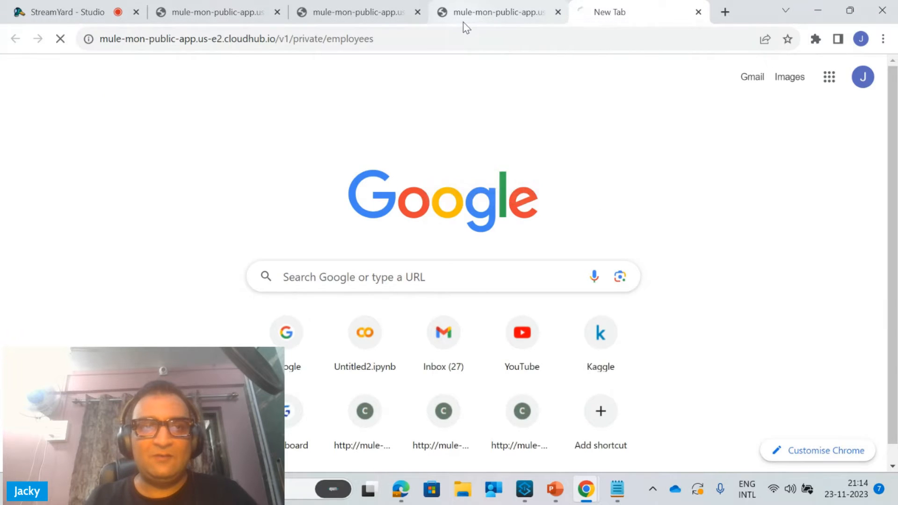
# Copy the private app's worker-internal port 8091 /v1/health URL from Notepad and load it in a new Chrome tab
pyautogui.click(613, 500)
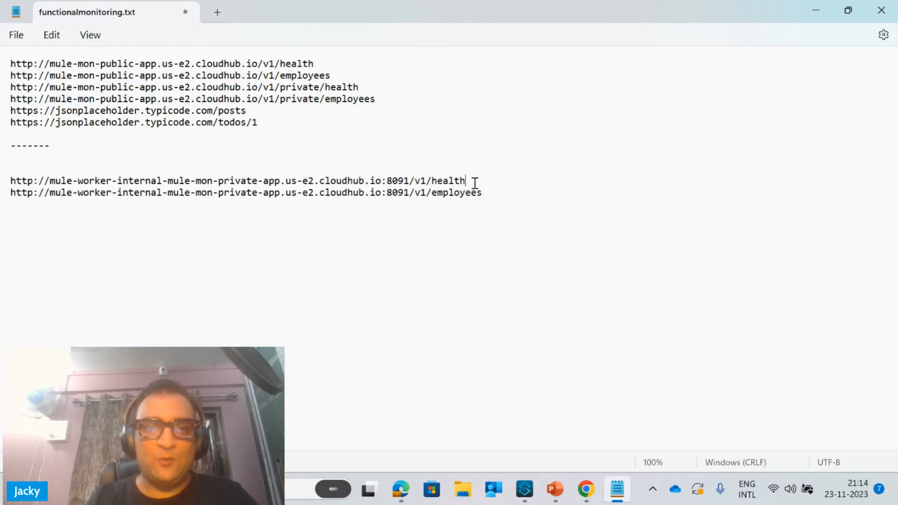
pyautogui.moveTo(473, 181); pyautogui.dragTo(108, 175)
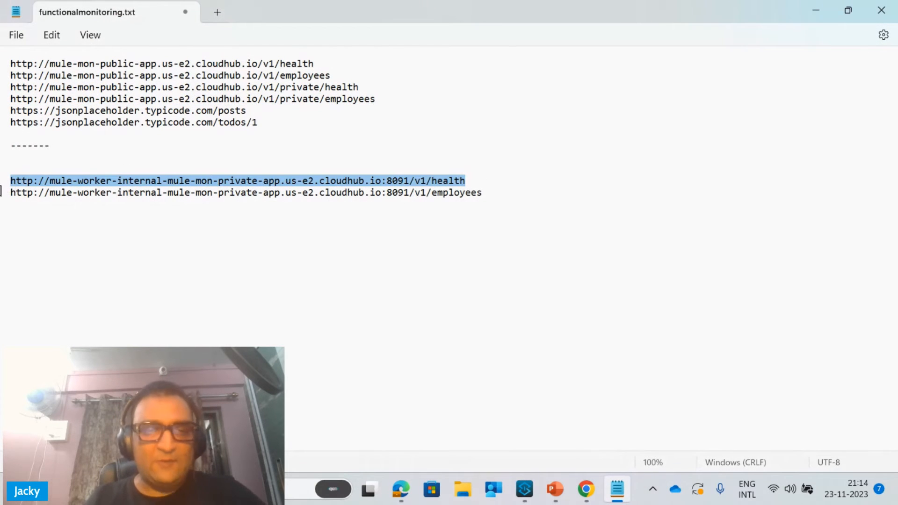
pyautogui.click(819, 7)
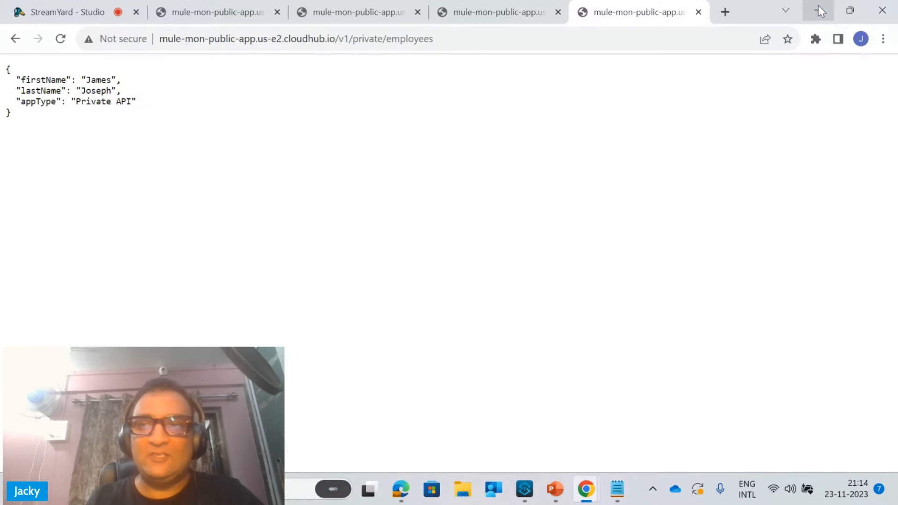
pyautogui.click(725, 11)
pyautogui.hotkey('ctrl', 'v')
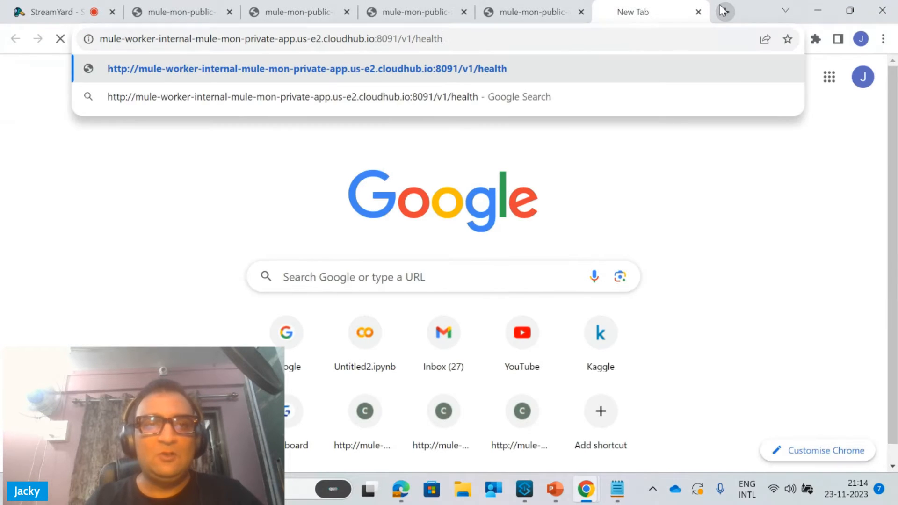
pyautogui.press('Return')
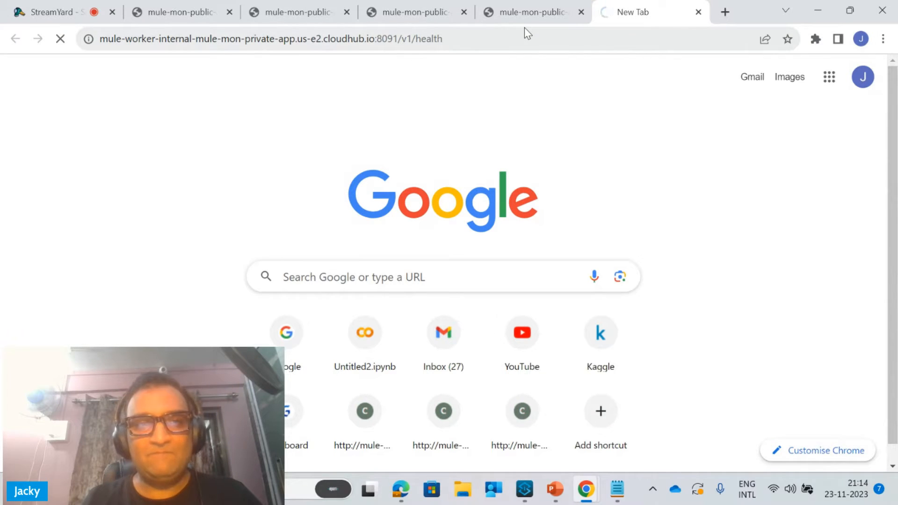
# Remove "internal-" from the address and load mule-worker-mule-mon-private-app.us-e2.cloudhub.io:8091/v1/health
pyautogui.click(191, 38)
pyautogui.click(192, 40)
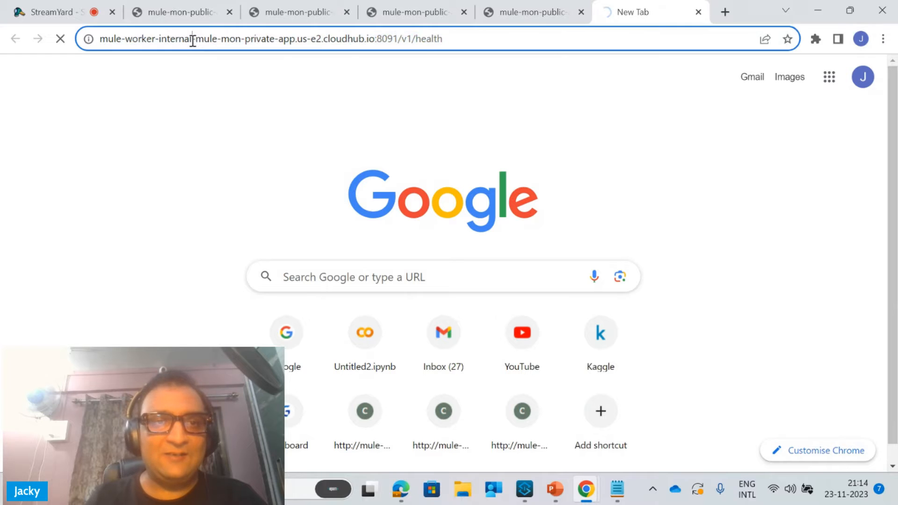
pyautogui.press('BackSpace')
pyautogui.press('BackSpace')
pyautogui.press('BackSpace')
pyautogui.press('BackSpace')
pyautogui.press('BackSpace')
pyautogui.press('BackSpace')
pyautogui.press('BackSpace')
pyautogui.press('BackSpace')
pyautogui.press('BackSpace')
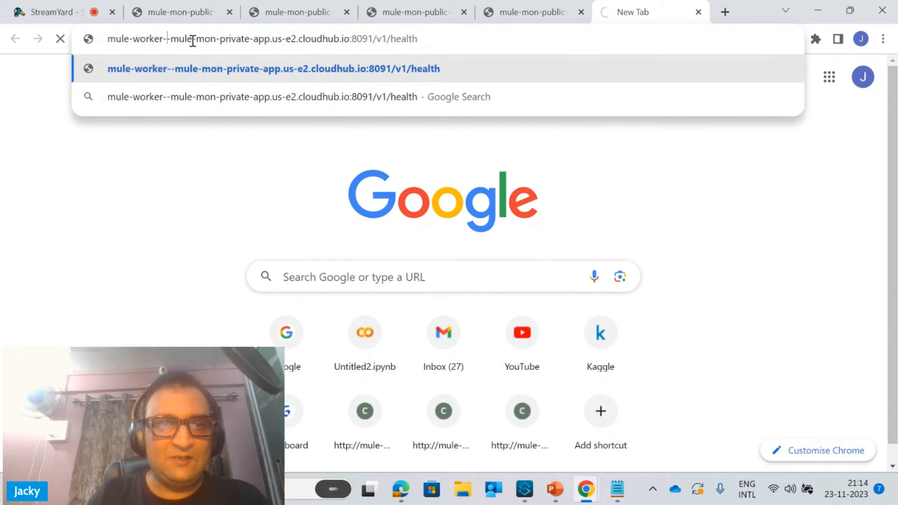
pyautogui.press('Return')
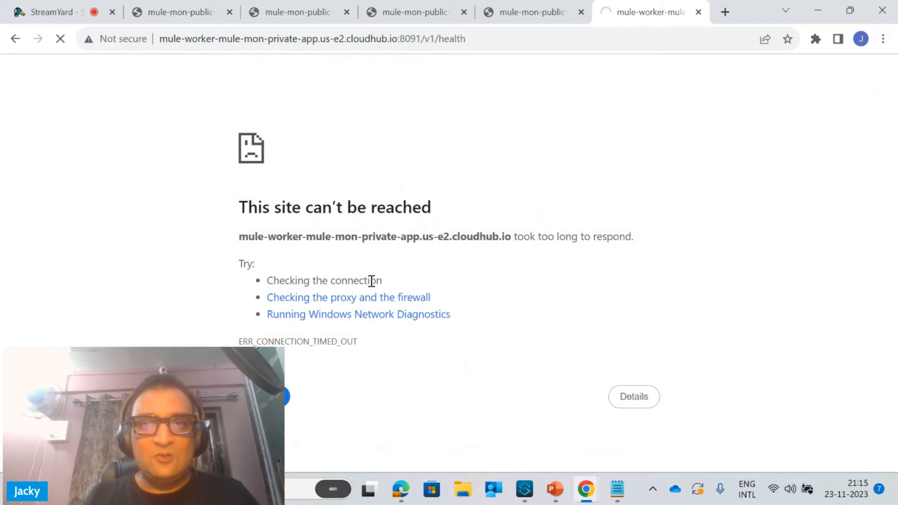
# Switch to Anypoint Platform in Edge, open Functional Monitoring in Anypoint Monitoring, and review the API Functional Monitoring diagram in PowerPoint
pyautogui.click(410, 487)
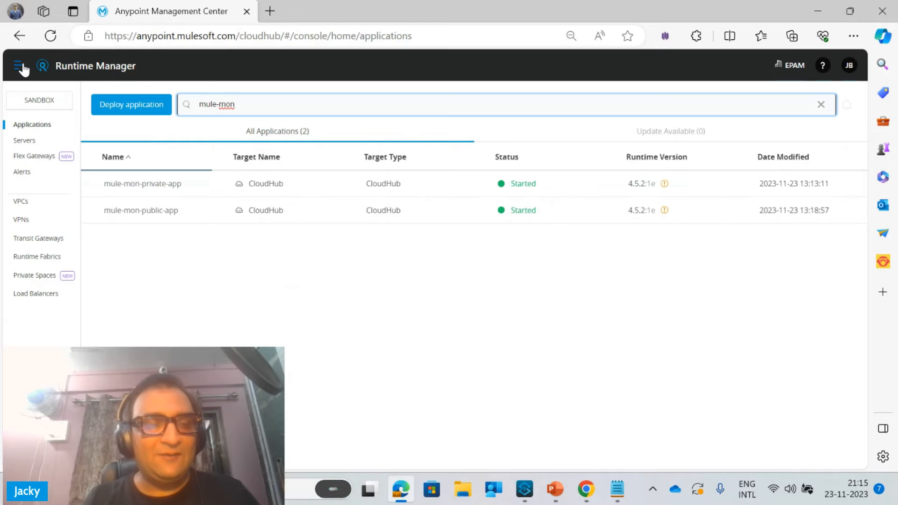
pyautogui.click(20, 67)
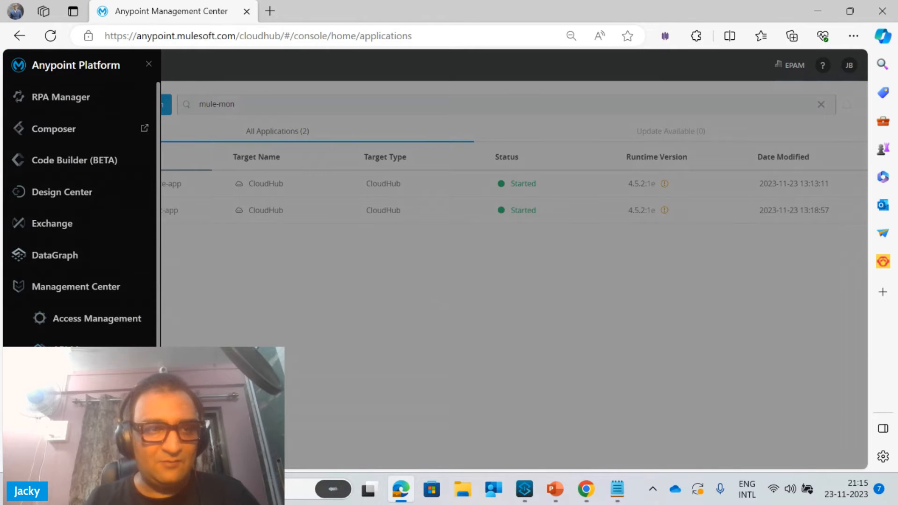
pyautogui.scroll(-2, 82, 211)
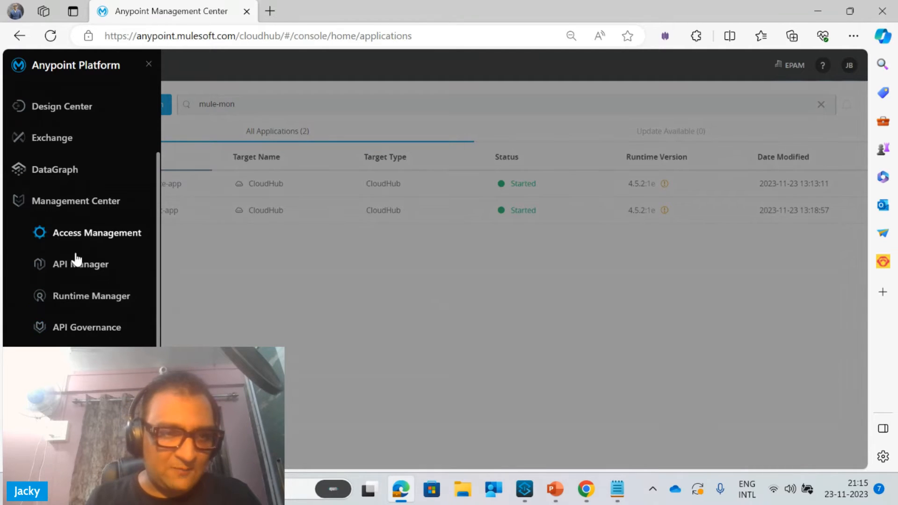
pyautogui.click(79, 391)
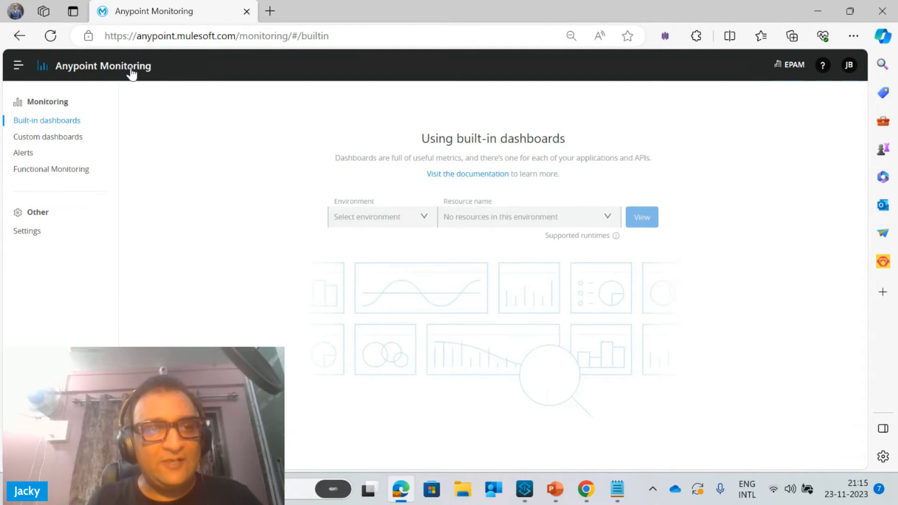
pyautogui.click(82, 170)
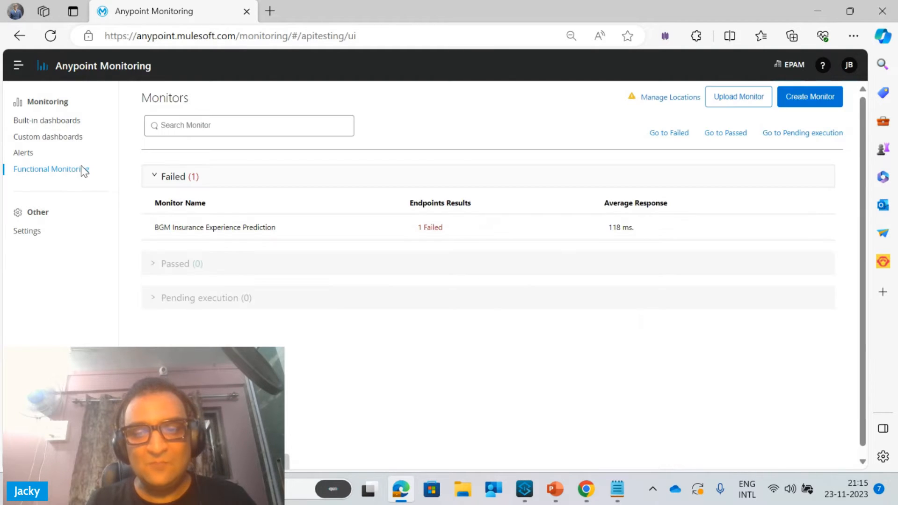
pyautogui.click(555, 491)
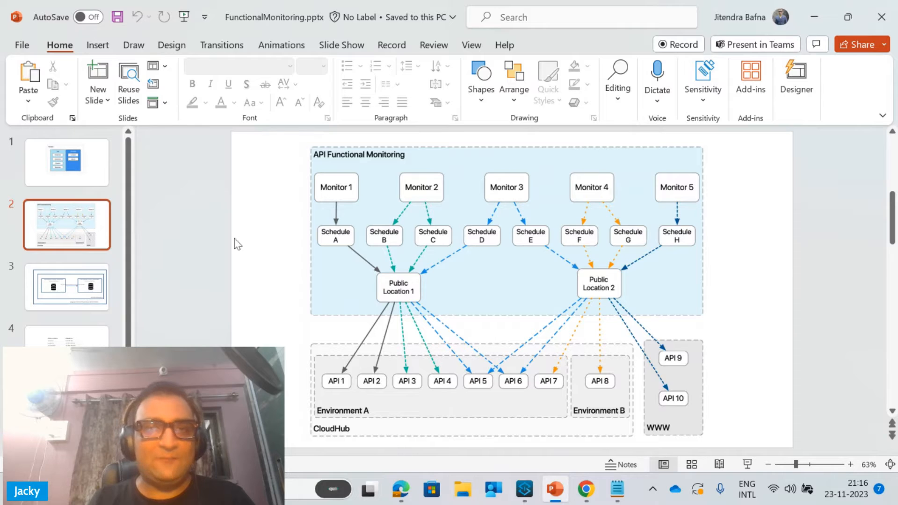
pyautogui.click(815, 18)
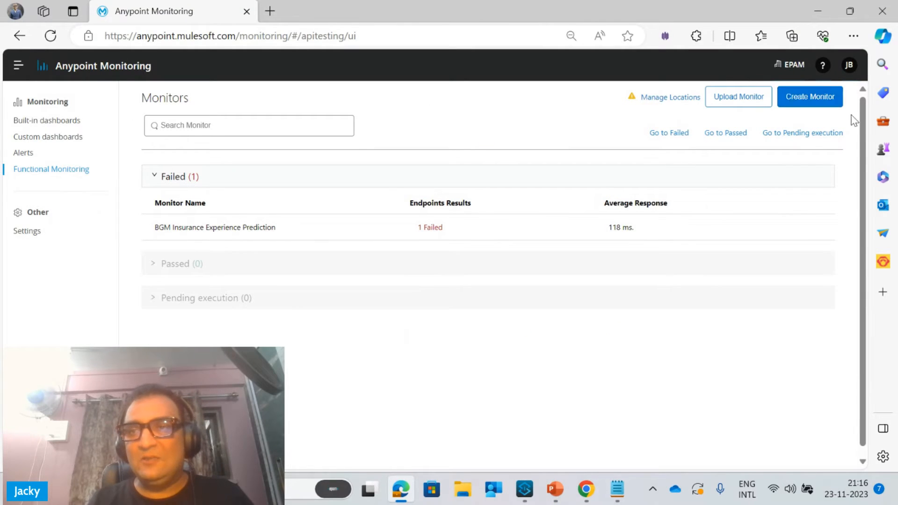
# Start a new monitor named "Mule Demo Public Monitor" with the public location us-east-1
pyautogui.click(830, 104)
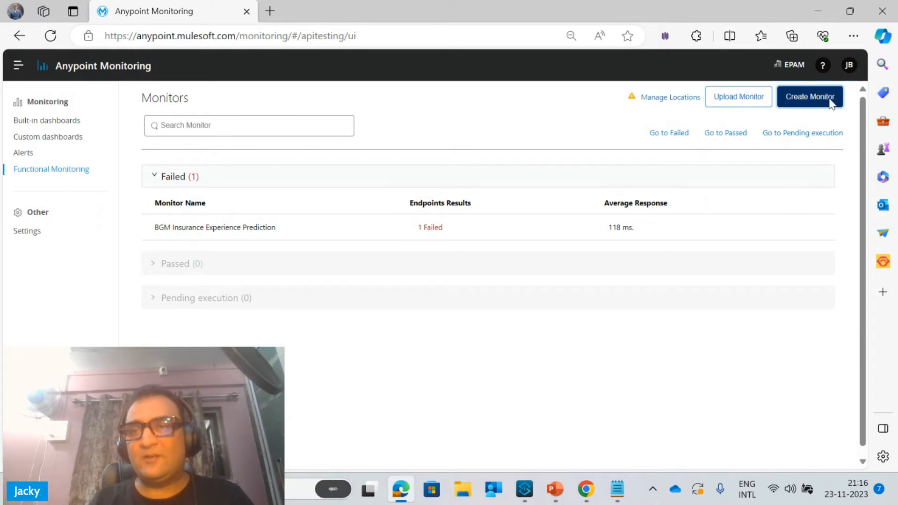
pyautogui.click(256, 223)
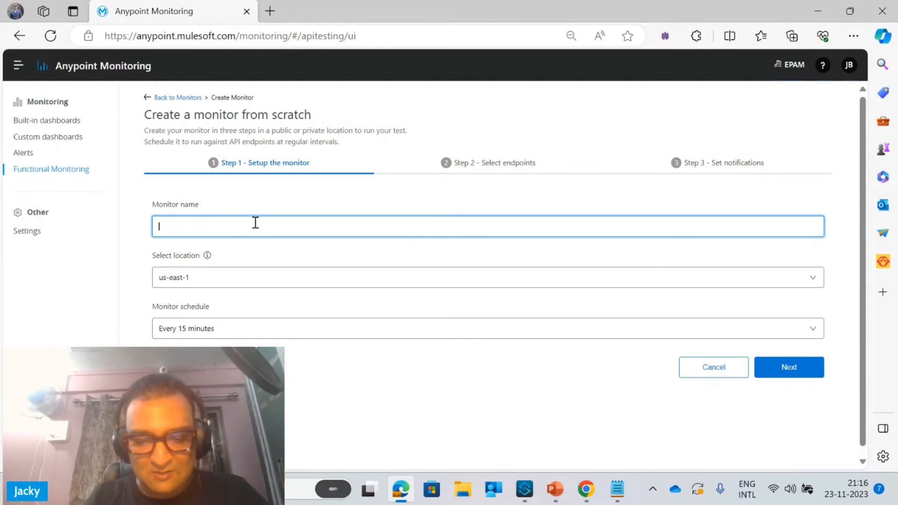
pyautogui.write('Mule Demo Public Monitor')
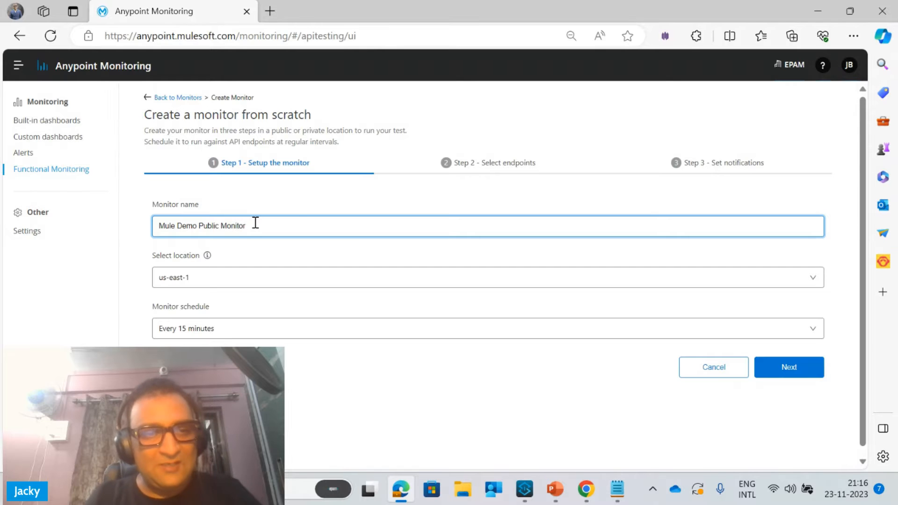
pyautogui.click(205, 278)
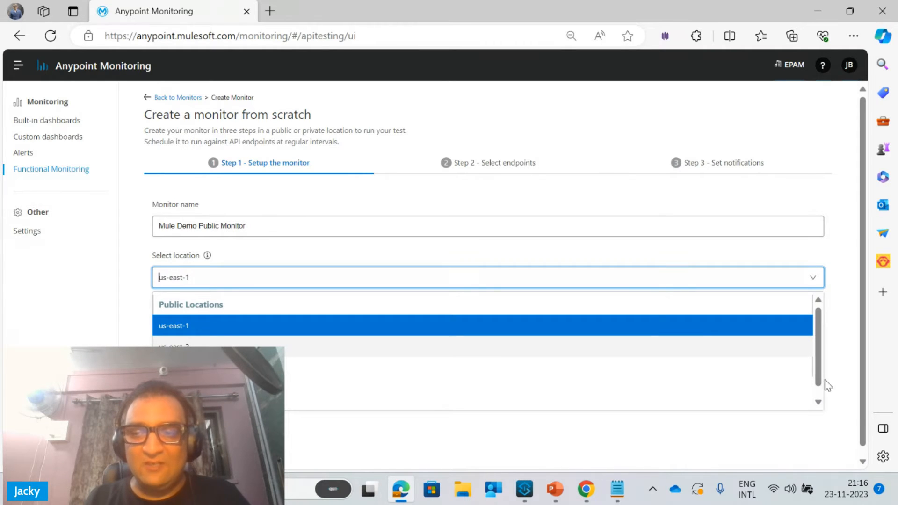
pyautogui.moveTo(818, 379); pyautogui.dragTo(807, 336)
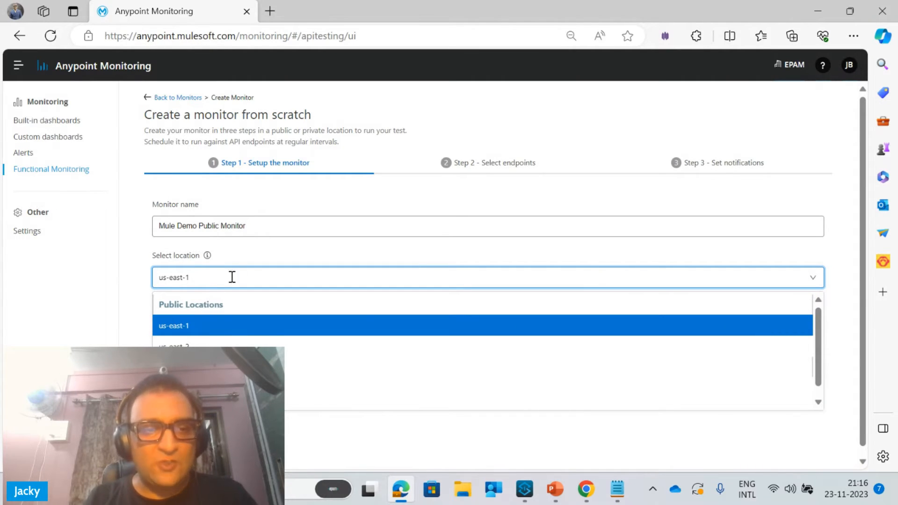
pyautogui.click(184, 326)
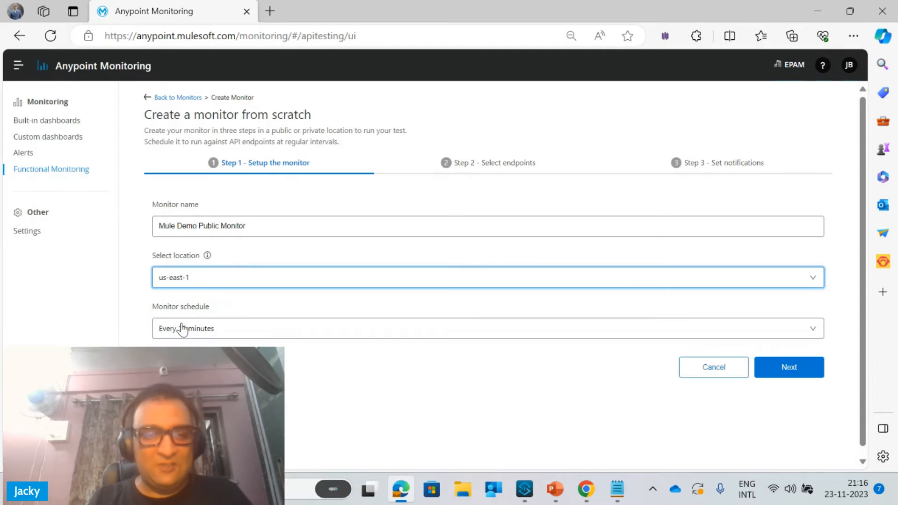
# Try the Advanced option for the monitor schedule
pyautogui.click(216, 330)
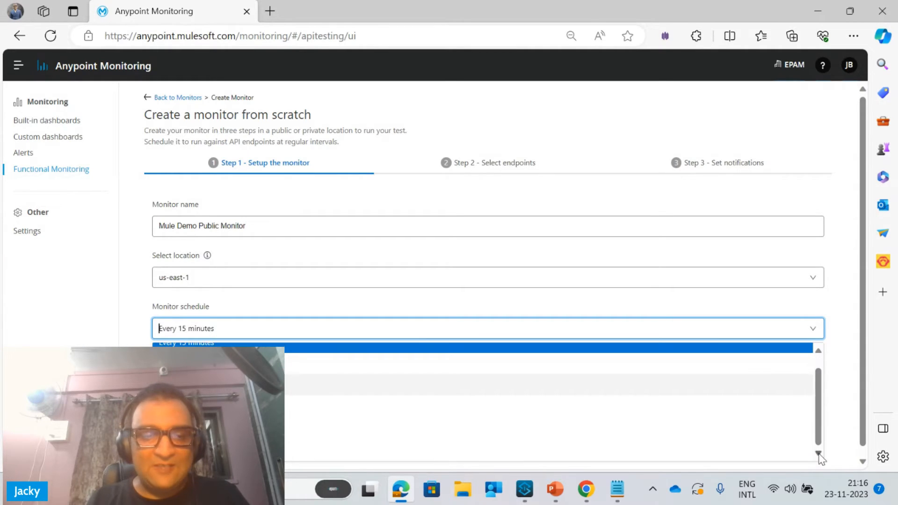
pyautogui.click(287, 449)
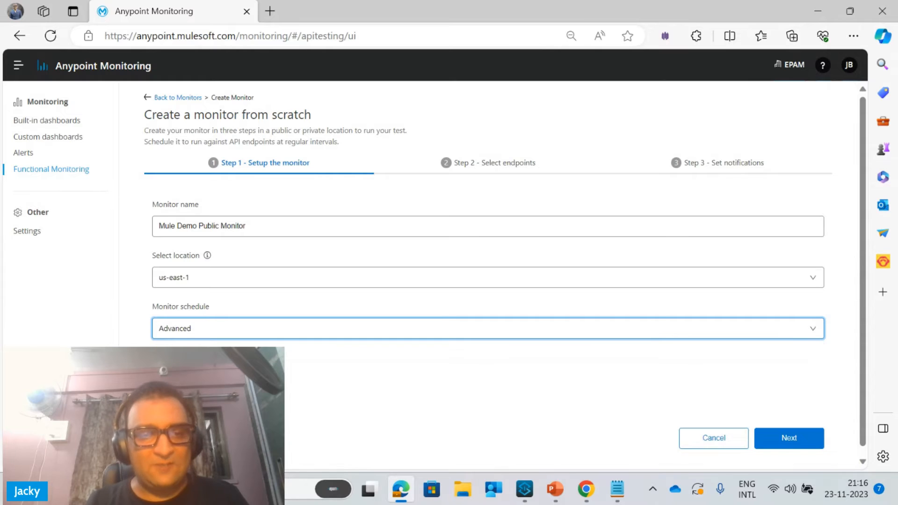
pyautogui.click(215, 380)
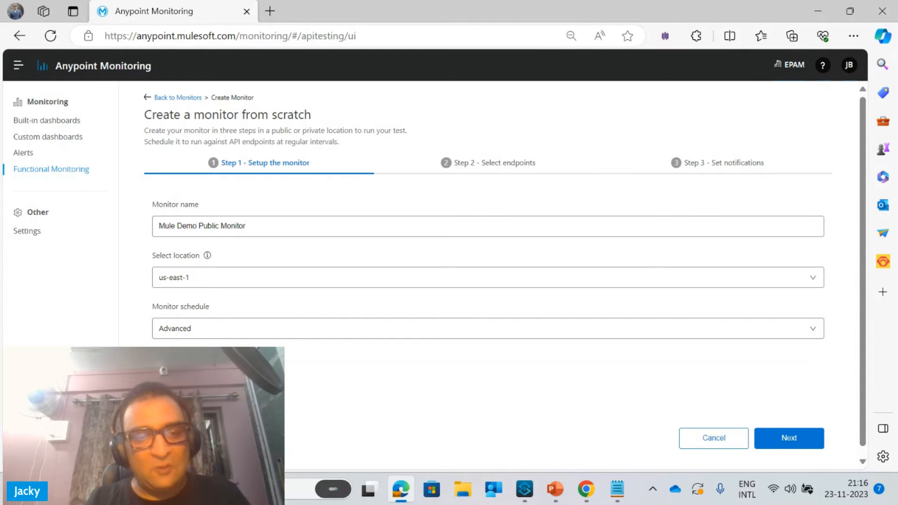
# Set the monitor schedule to every 15 minutes and continue to the endpoint selection
pyautogui.click(305, 328)
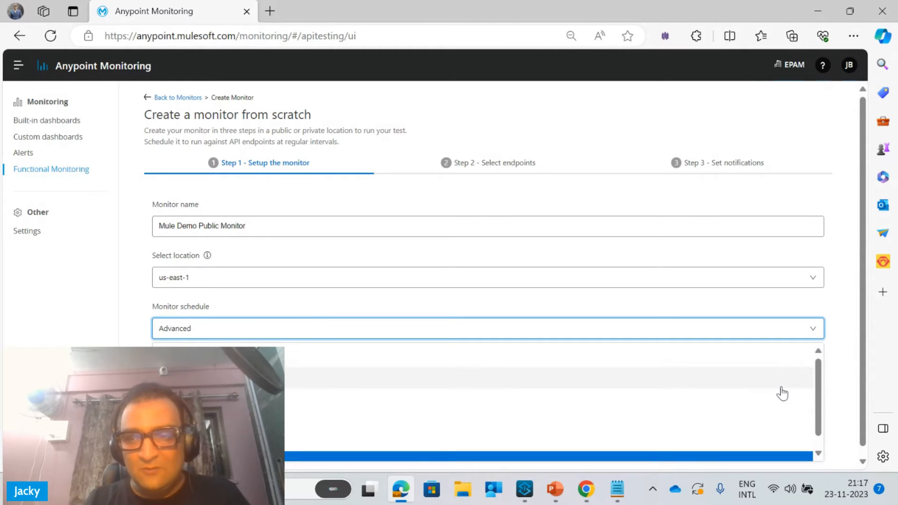
pyautogui.click(795, 356)
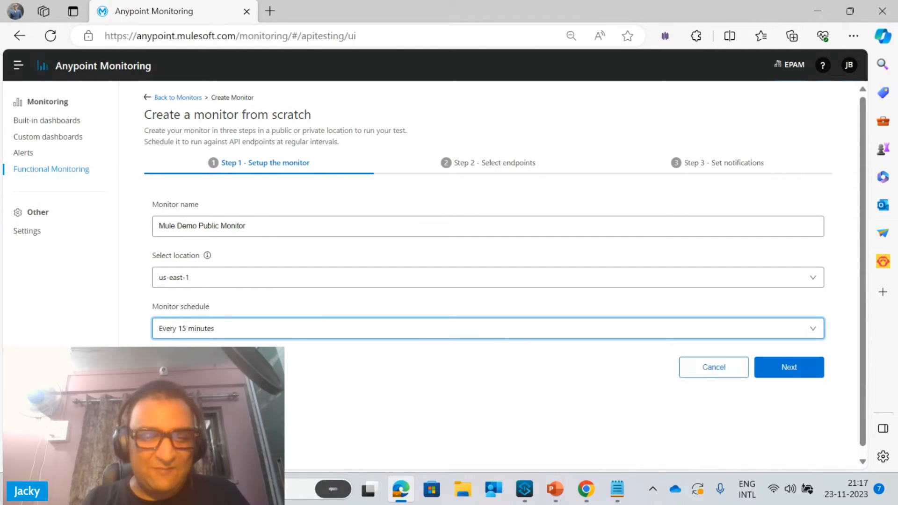
pyautogui.click(776, 367)
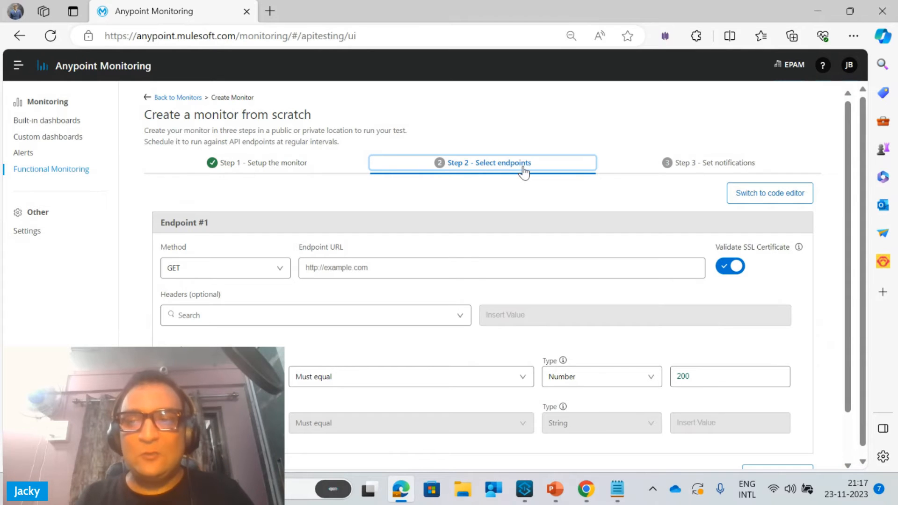
# Copy the public app's /v1/health URL from Notepad and enter it as the URL of Endpoint #1
pyautogui.click(561, 464)
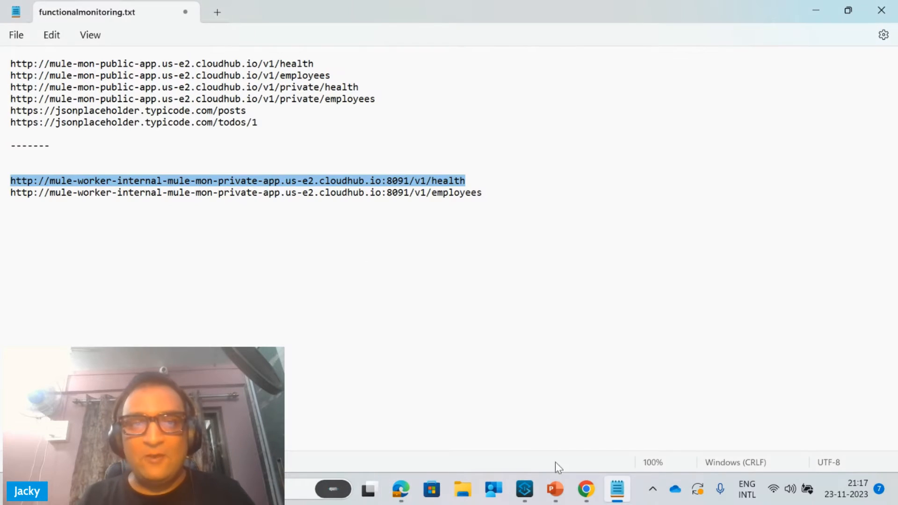
pyautogui.moveTo(316, 64); pyautogui.dragTo(1, 69)
pyautogui.hotkey('ctrl', 'c')
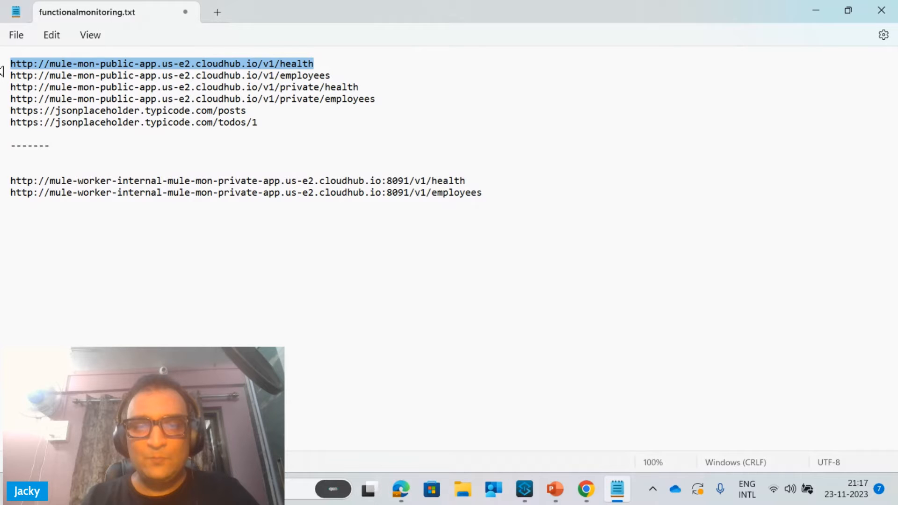
pyautogui.hotkey('alt', 'Tab')
pyautogui.click(362, 263)
pyautogui.hotkey('ctrl', 'v')
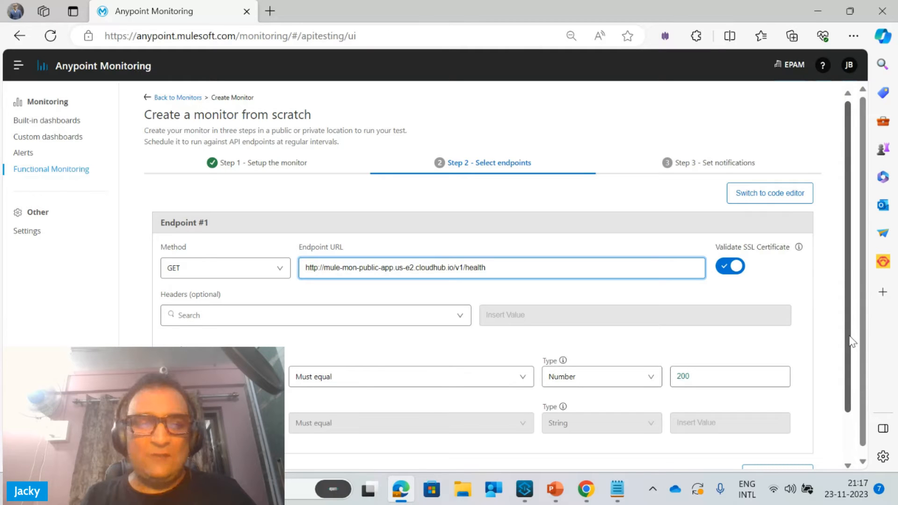
# Examine the available request headers and the assertion types offered for Endpoint #1
pyautogui.click(460, 315)
pyautogui.scroll(-2, 468, 339)
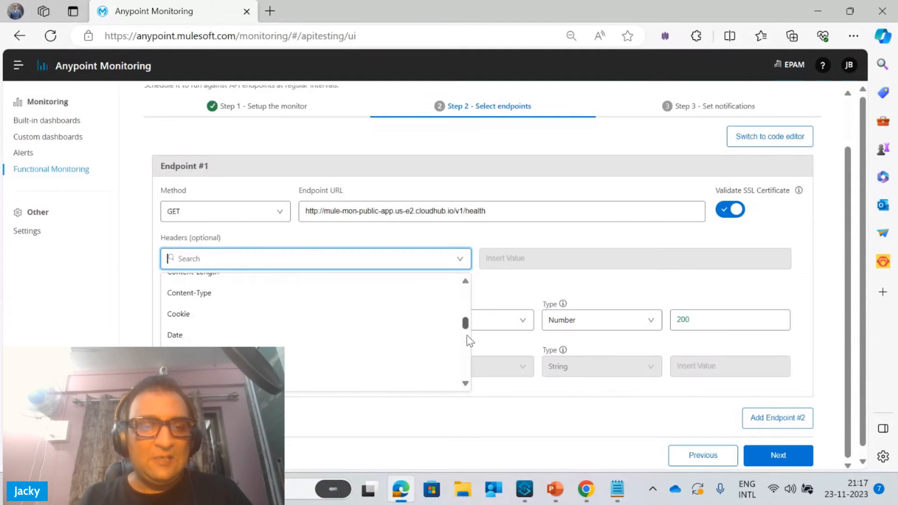
pyautogui.moveTo(468, 336); pyautogui.dragTo(473, 284)
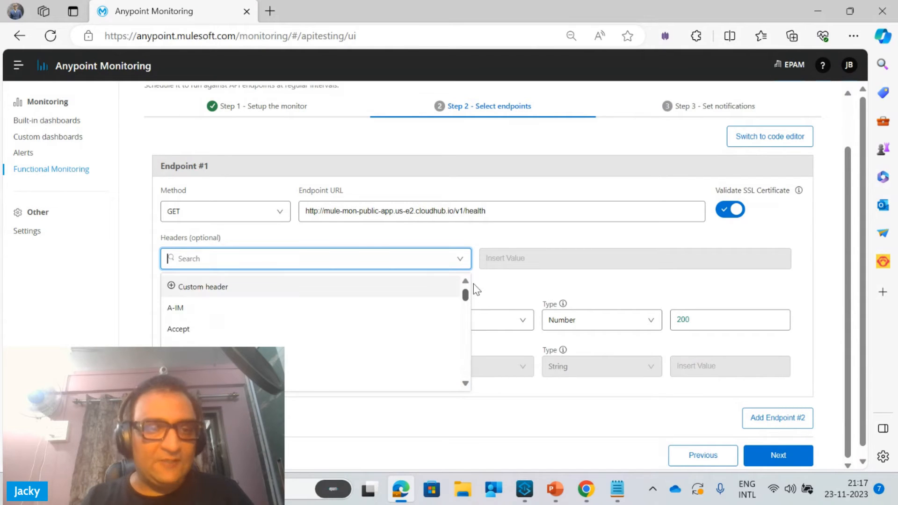
pyautogui.click(528, 283)
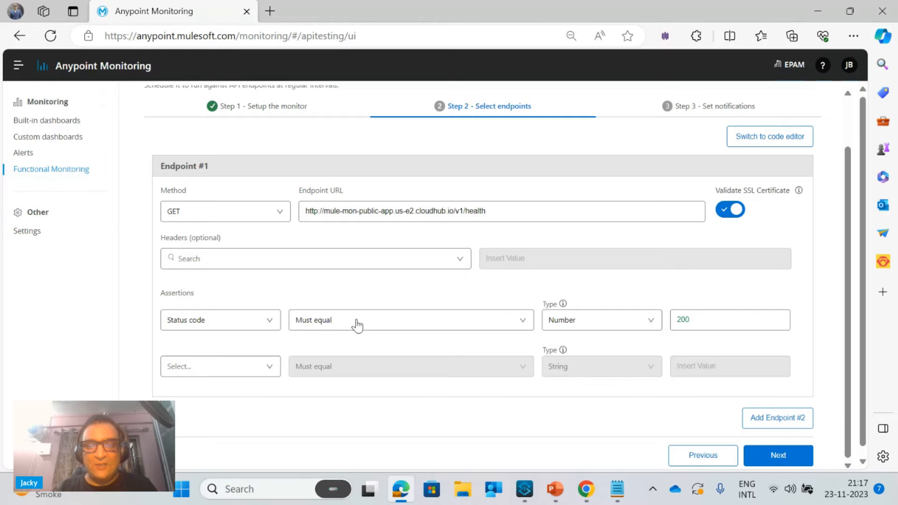
pyautogui.click(220, 367)
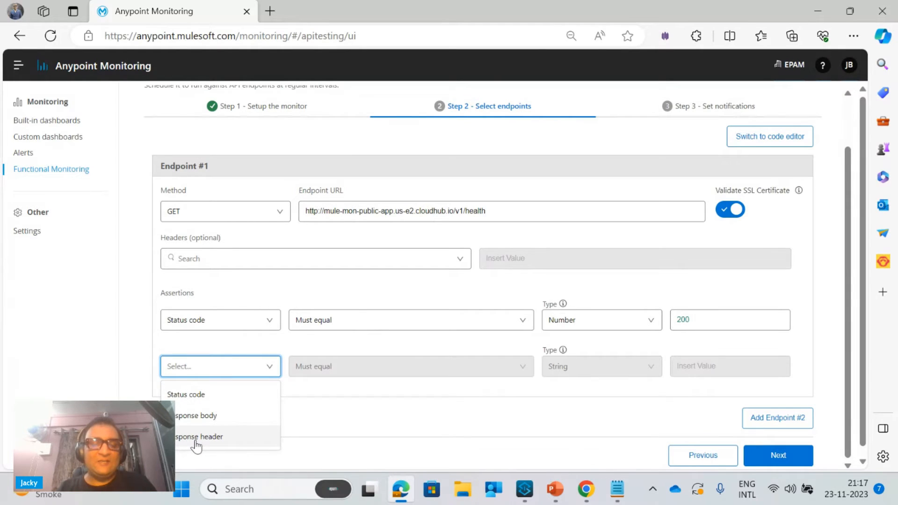
pyautogui.click(635, 332)
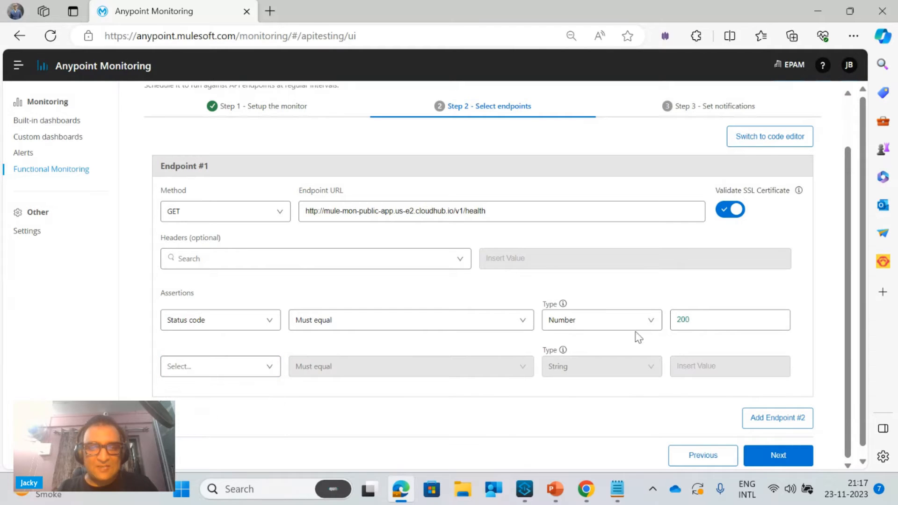
# Add Endpoint #2 to the monitor and enter the public app's /v1/employees URL copied from Notepad
pyautogui.click(781, 420)
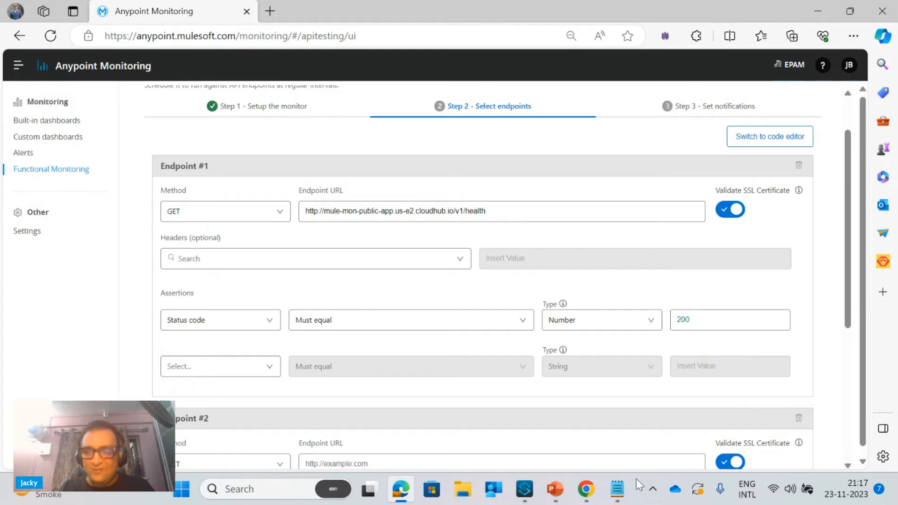
pyautogui.click(626, 491)
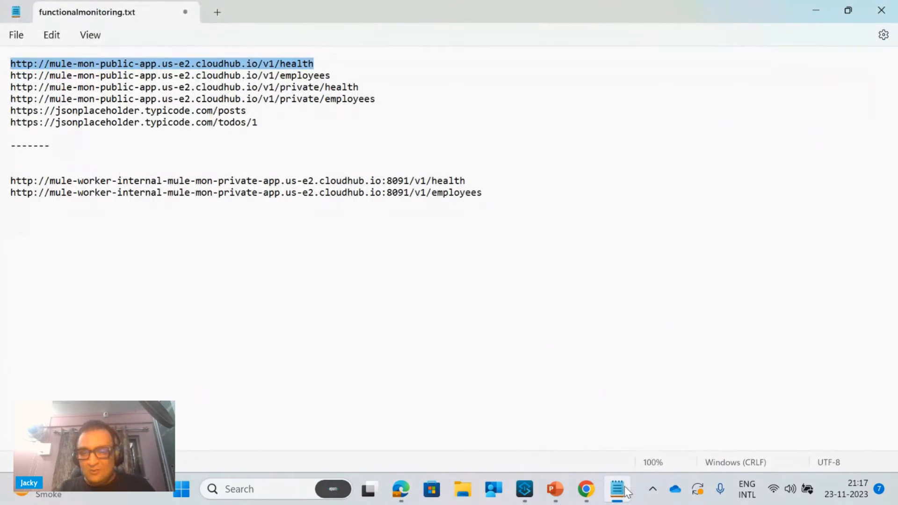
pyautogui.click(336, 76)
pyautogui.moveTo(337, 76); pyautogui.dragTo(1, 81)
pyautogui.hotkey('ctrl', 'c')
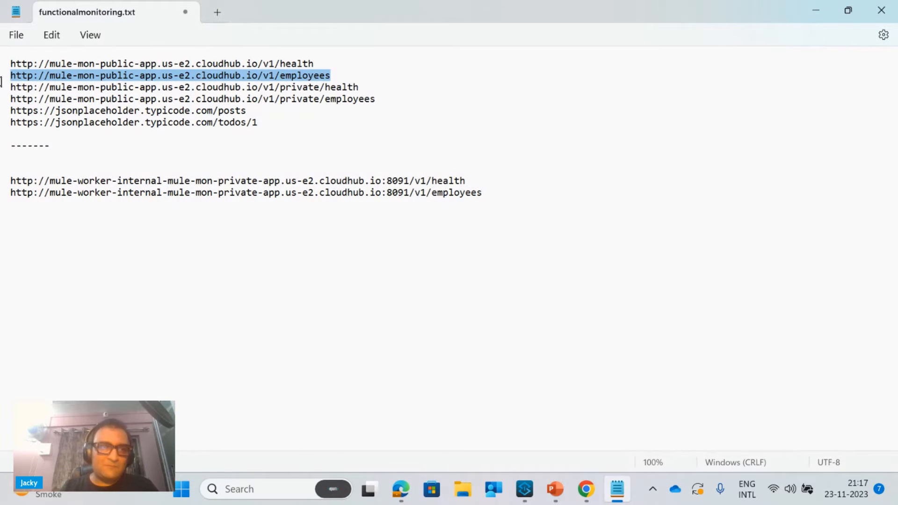
pyautogui.click(816, 10)
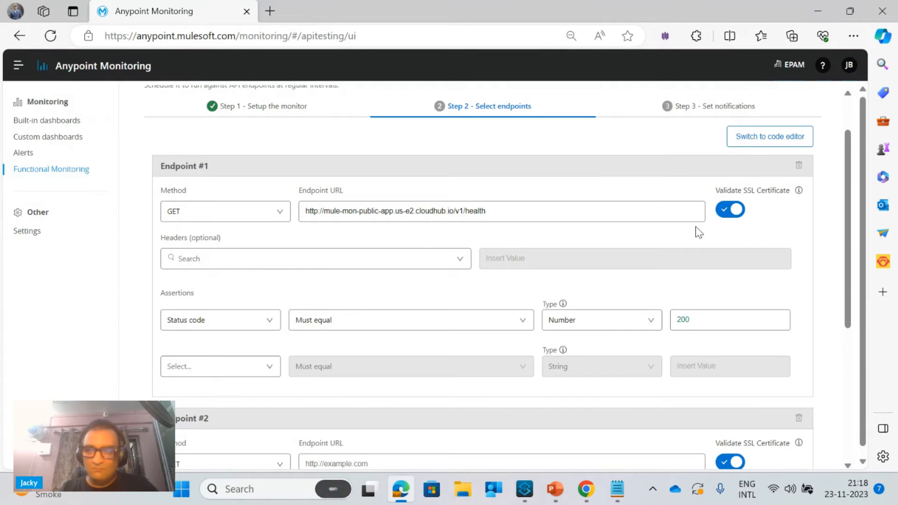
pyautogui.moveTo(847, 277); pyautogui.dragTo(848, 356)
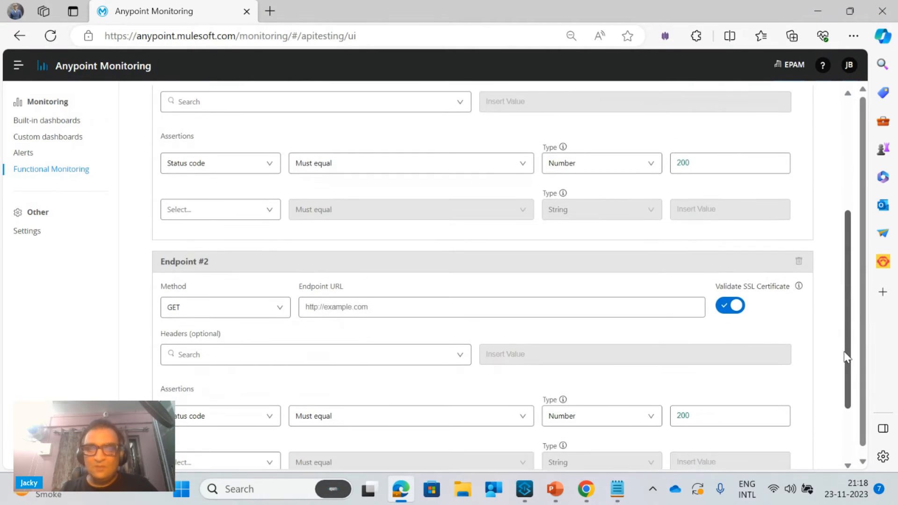
pyautogui.click(446, 303)
pyautogui.hotkey('ctrl', 'v')
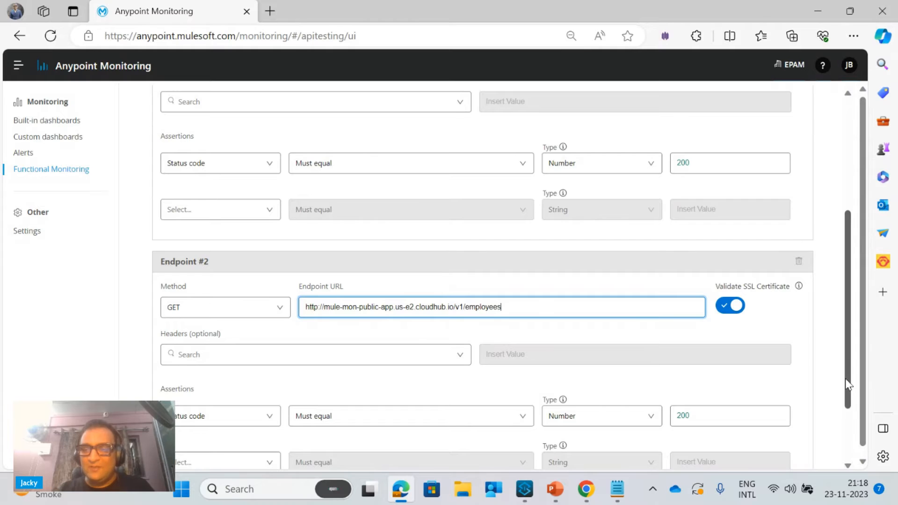
# Add Endpoint #3 to the monitor and enter the public app's /v1/private/health URL copied from Notepad
pyautogui.moveTo(846, 379); pyautogui.dragTo(846, 429)
pyautogui.click(773, 421)
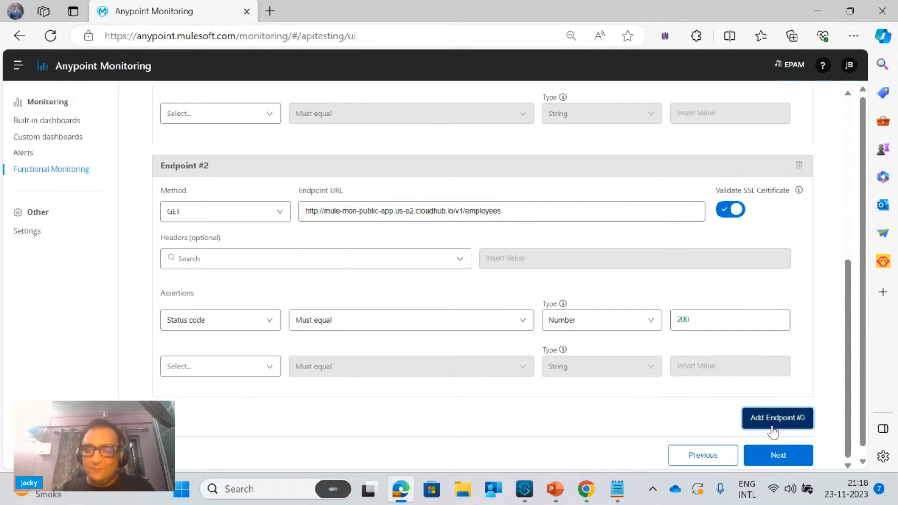
pyautogui.click(610, 492)
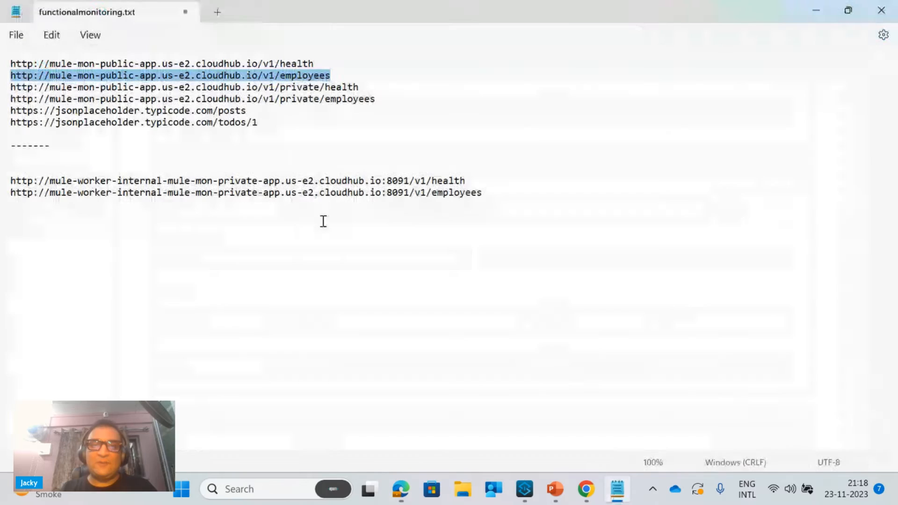
pyautogui.click(364, 89)
pyautogui.moveTo(365, 89); pyautogui.dragTo(0, 93)
pyautogui.hotkey('ctrl', 'c')
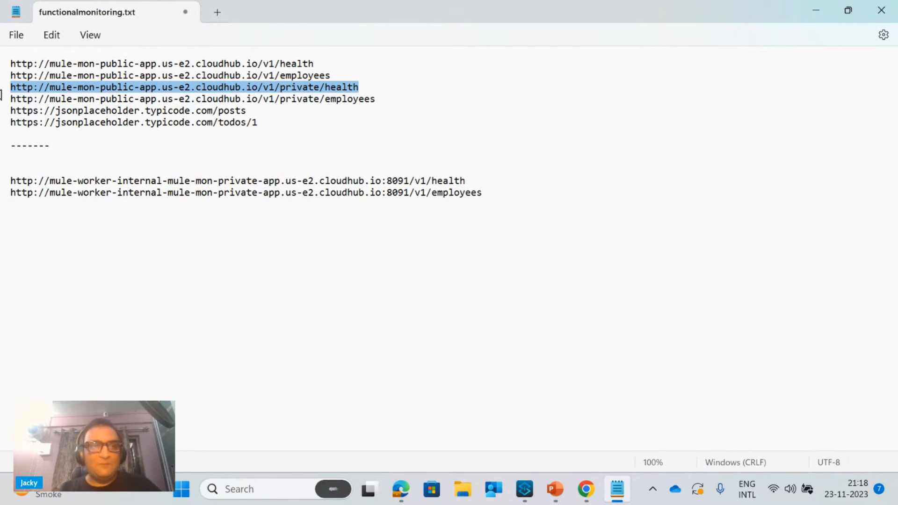
pyautogui.click(826, 9)
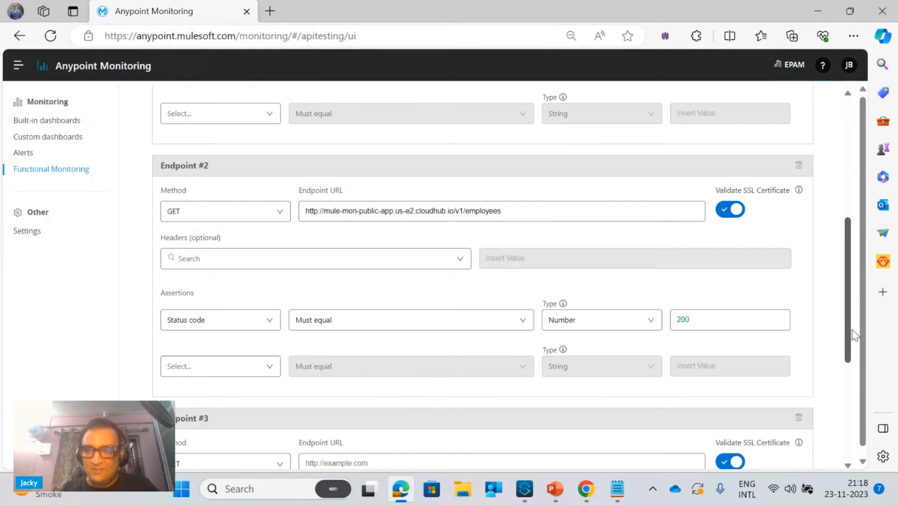
pyautogui.scroll(-4, 849, 360)
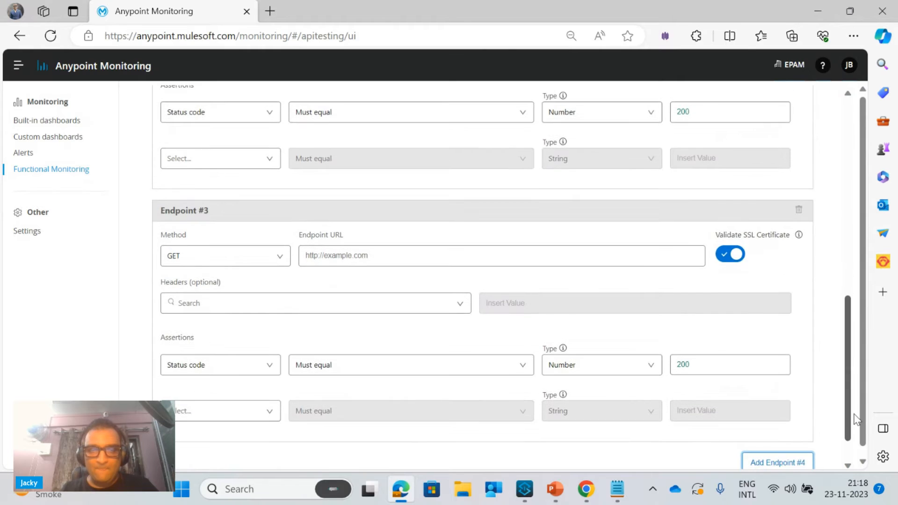
pyautogui.click(425, 256)
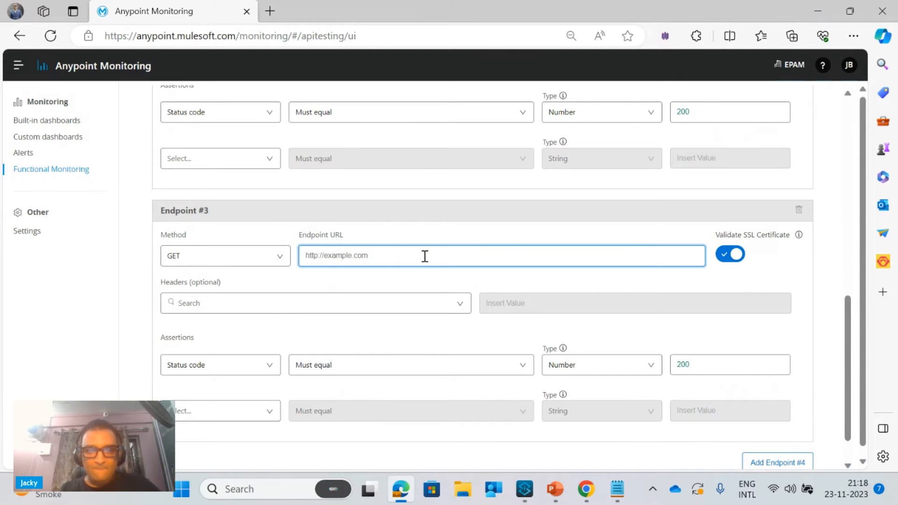
pyautogui.hotkey('ctrl', 'v')
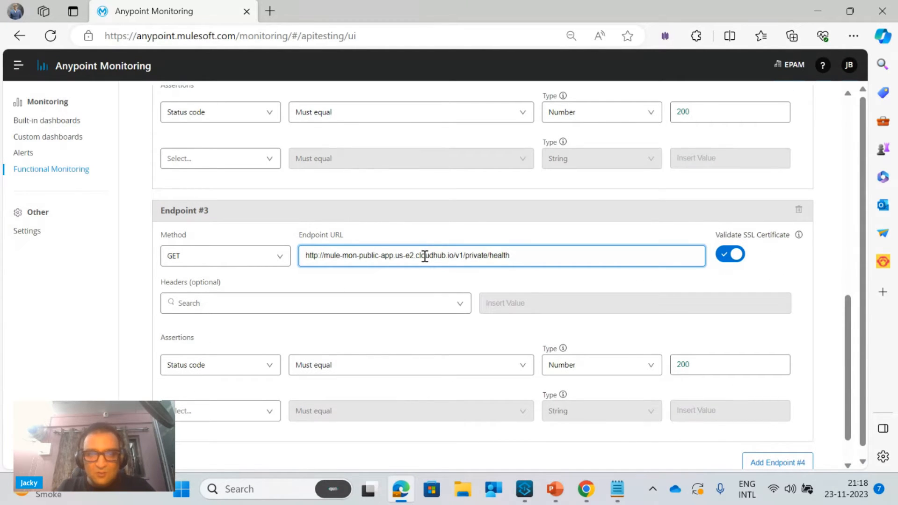
# Add Endpoint #4 with the public app's /v1/private/employees URL copied from Notepad and continue to the notification settings
pyautogui.click(623, 496)
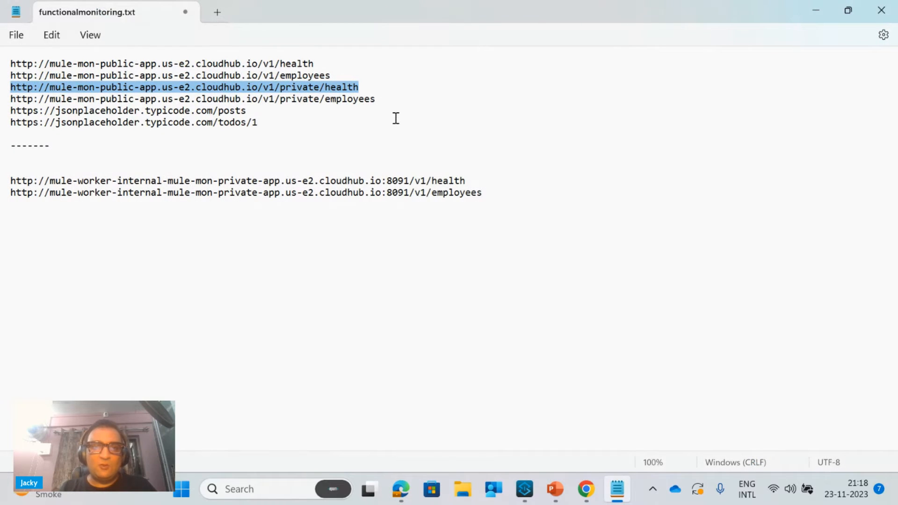
pyautogui.moveTo(381, 99); pyautogui.dragTo(4, 101)
pyautogui.hotkey('ctrl', 'c')
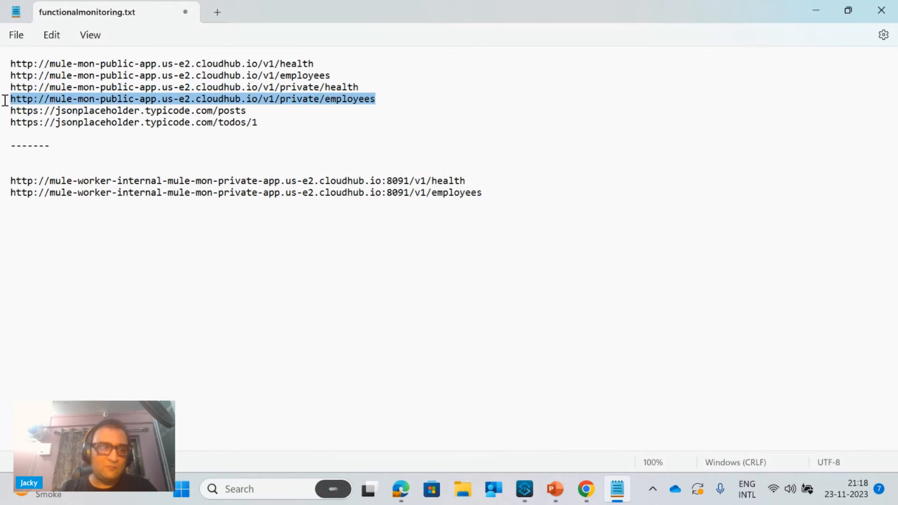
pyautogui.click(808, 11)
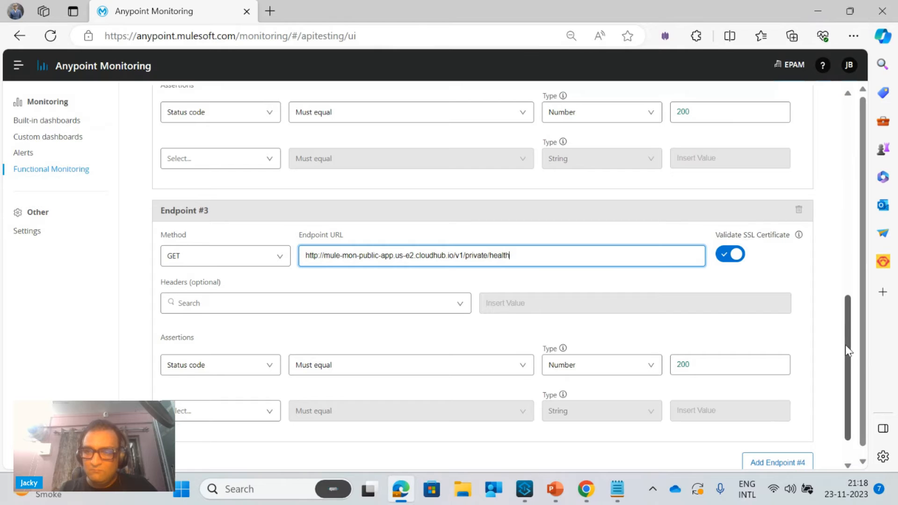
pyautogui.scroll(-2, 852, 364)
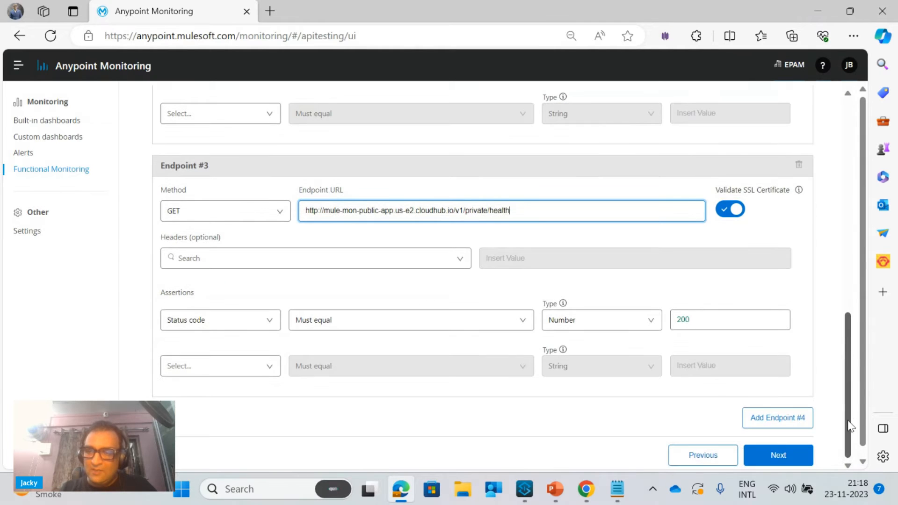
pyautogui.click(797, 424)
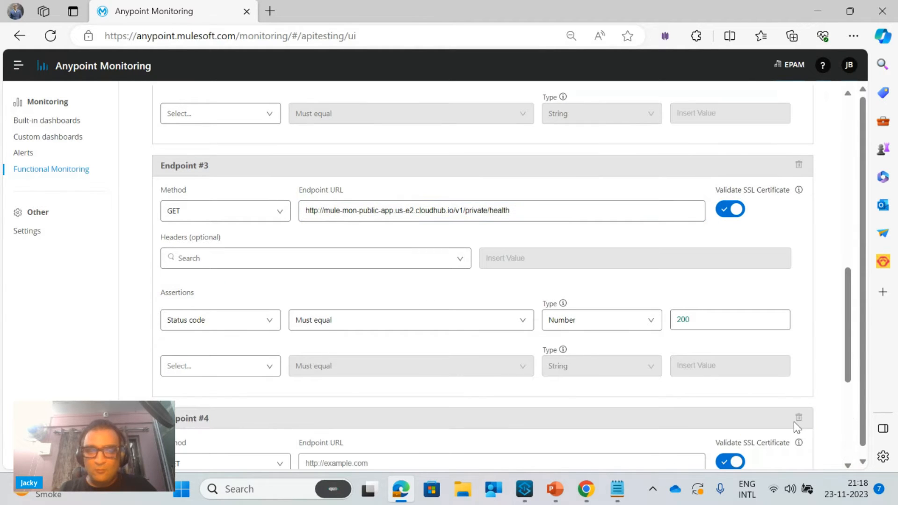
pyautogui.click(411, 466)
pyautogui.hotkey('ctrl', 'v')
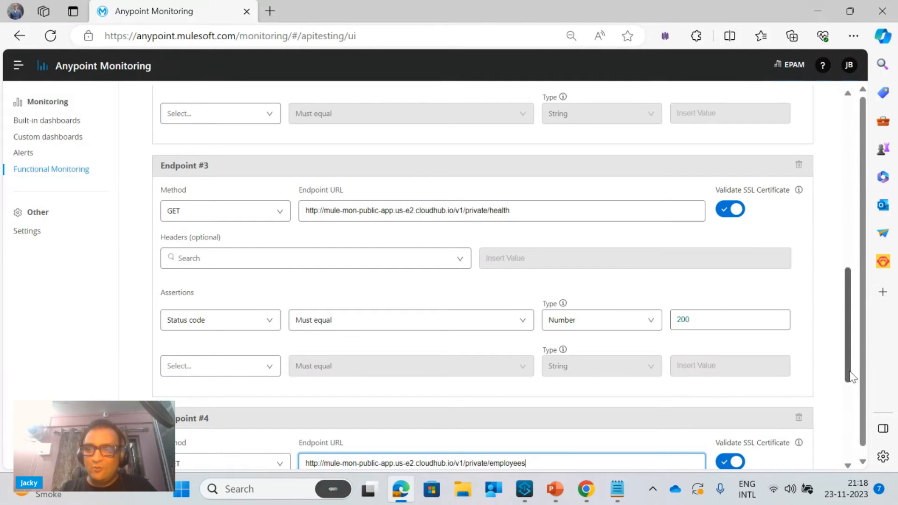
pyautogui.moveTo(850, 372); pyautogui.dragTo(850, 477)
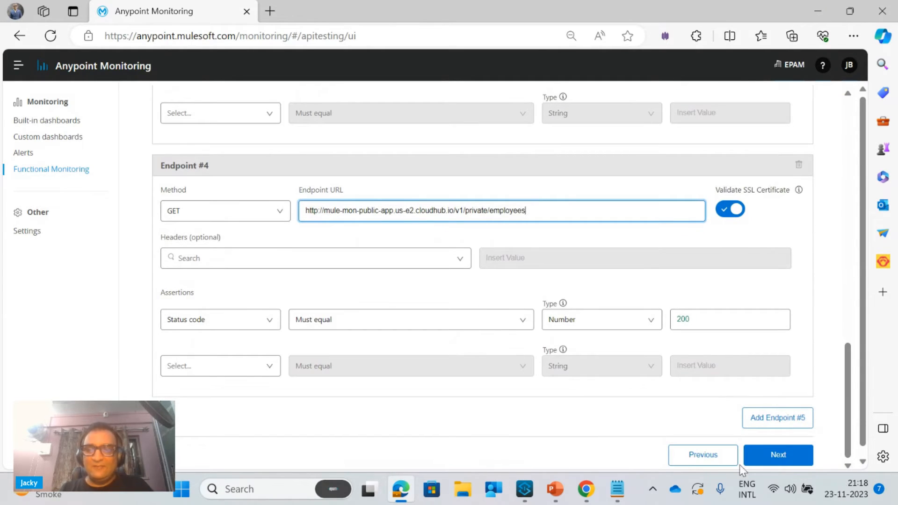
pyautogui.click(761, 461)
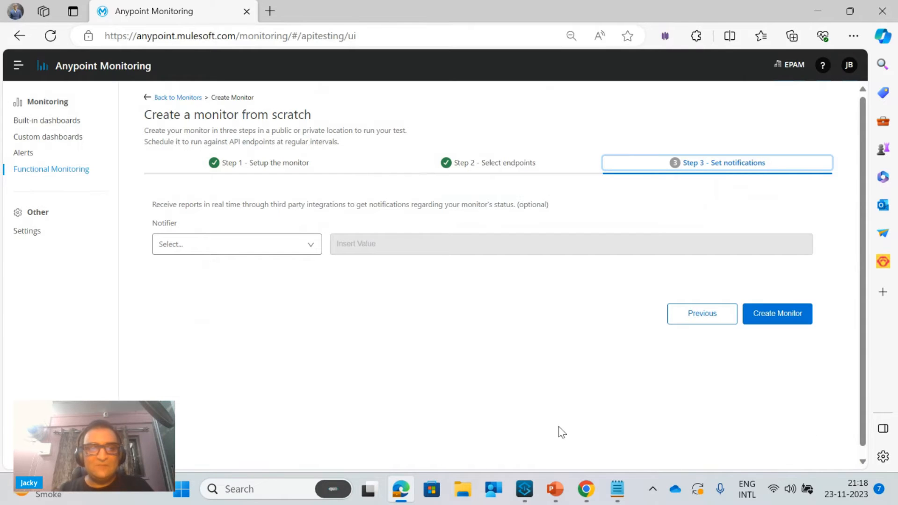
# Add an Email notifier with the saved e-mail address in its mailing list and create the monitor
pyautogui.click(292, 249)
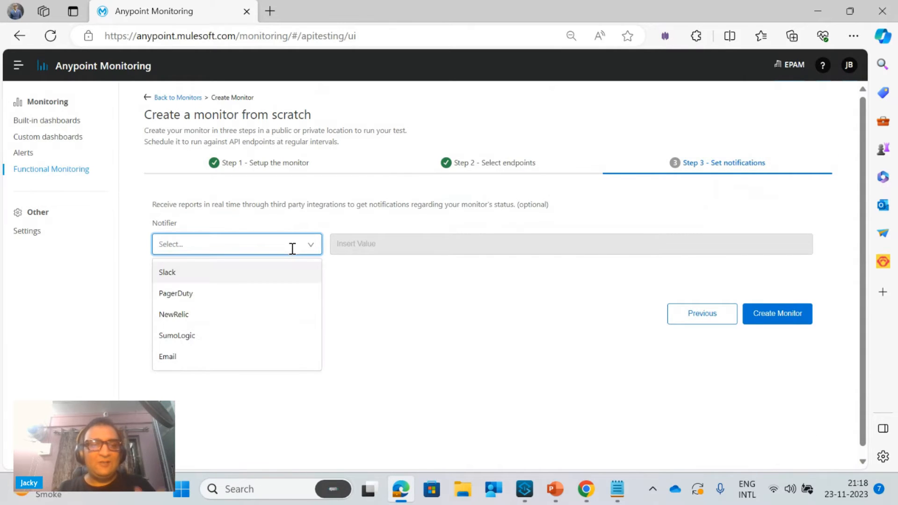
pyautogui.click(186, 356)
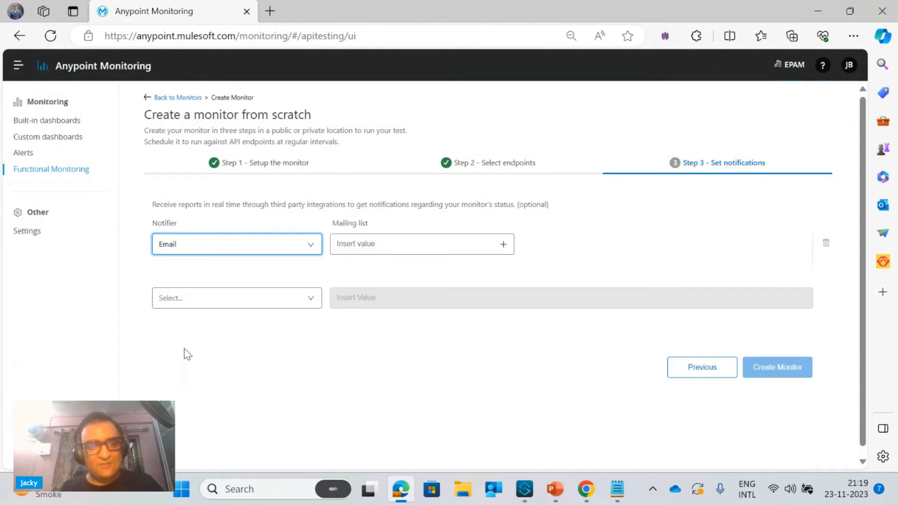
pyautogui.click(409, 247)
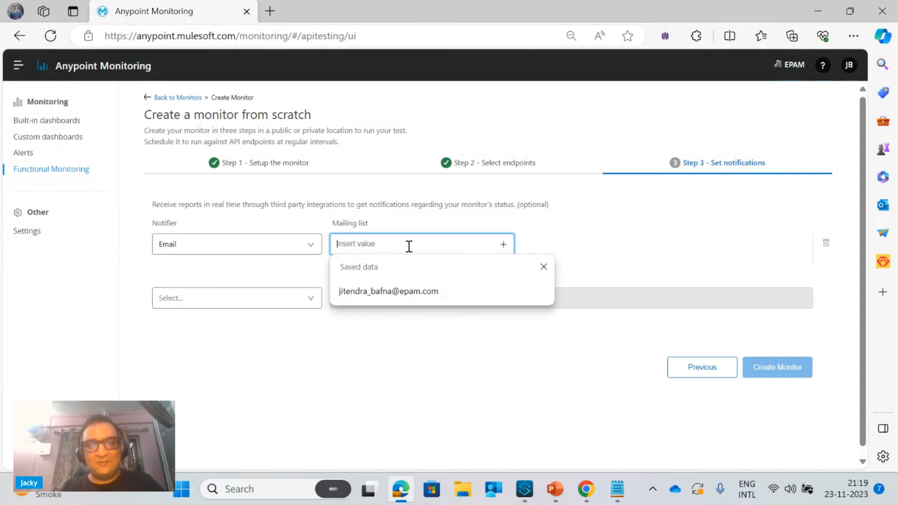
pyautogui.click(440, 293)
pyautogui.click(504, 244)
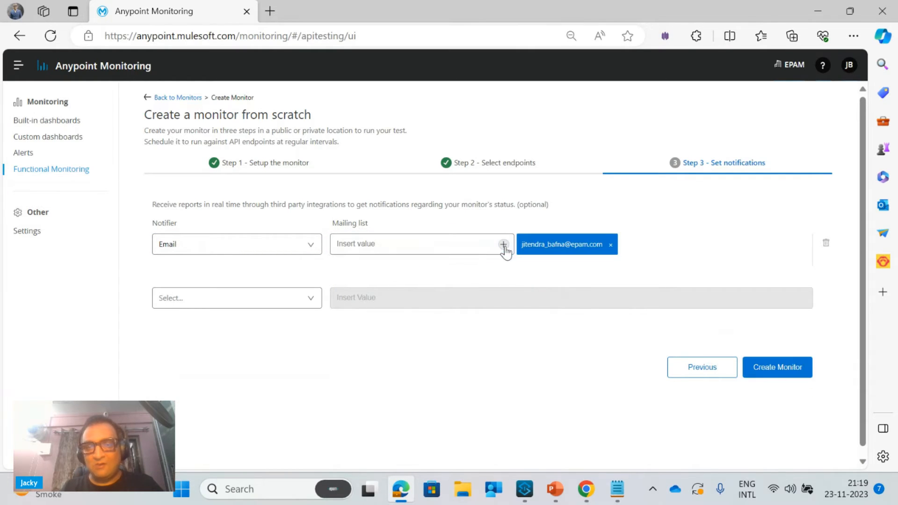
pyautogui.click(783, 374)
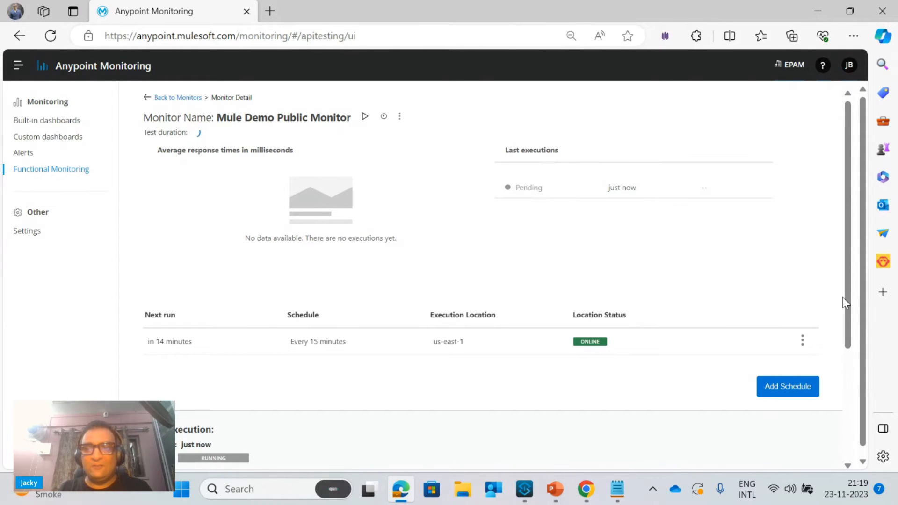
# Examine the monitor's last execution with all endpoint requests and their assertions expanded
pyautogui.moveTo(849, 313); pyautogui.dragTo(869, 352)
pyautogui.scroll(-2, 531, 367)
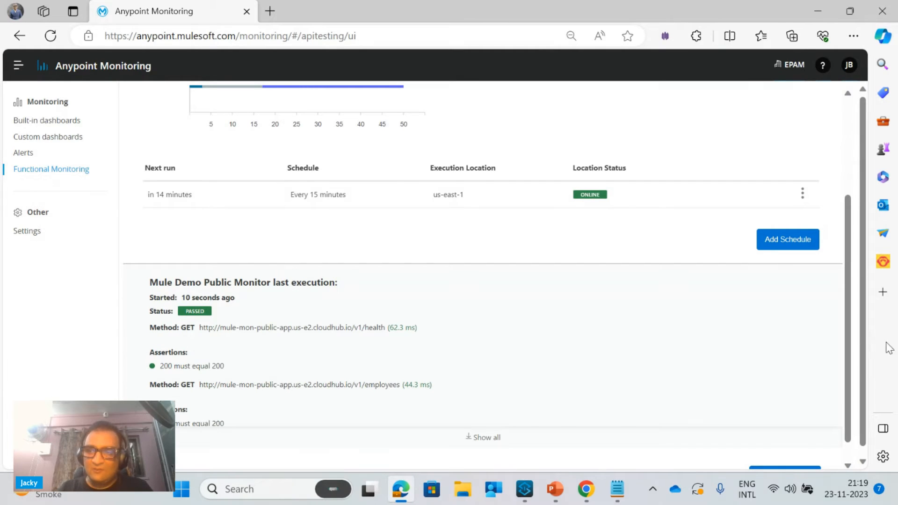
pyautogui.scroll(-1, 846, 367)
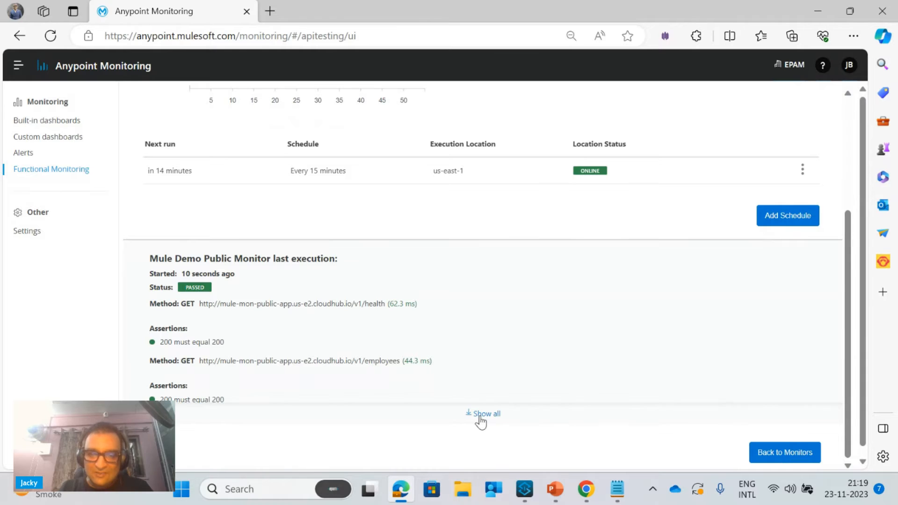
pyautogui.click(482, 415)
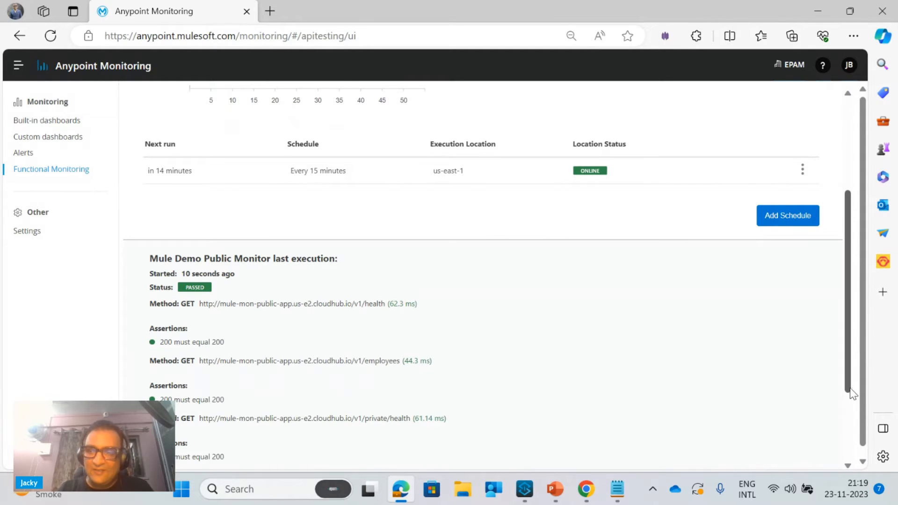
pyautogui.scroll(-3, 850, 392)
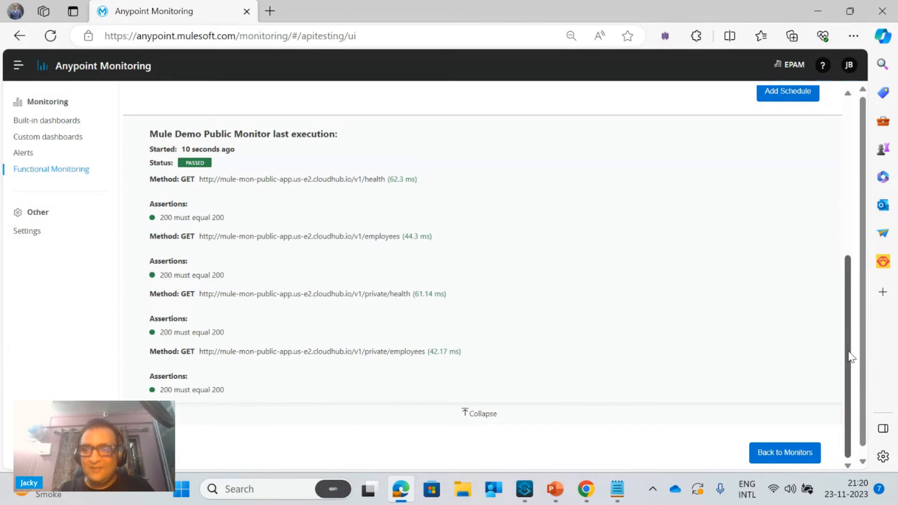
# Run the Mule Demo Public Monitor on demand from the us-east-1 execution location with the default configuration
pyautogui.moveTo(852, 357); pyautogui.dragTo(822, 147)
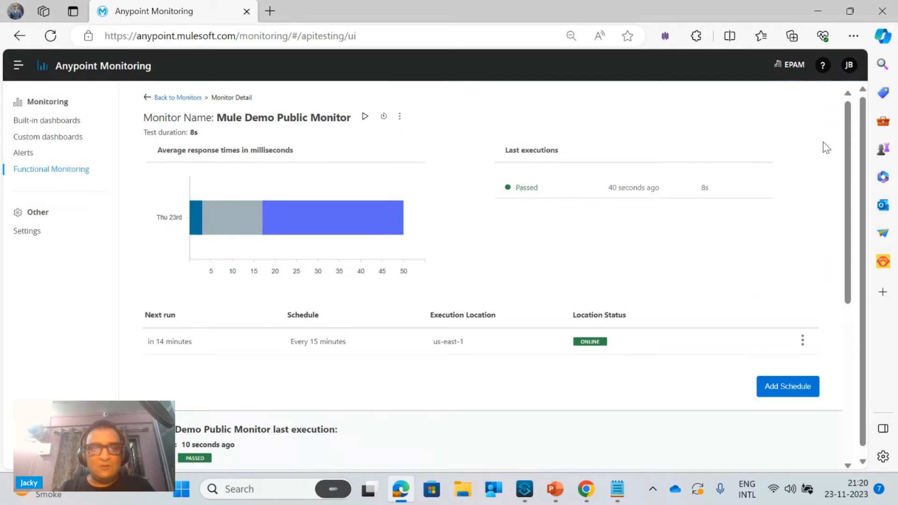
pyautogui.click(365, 117)
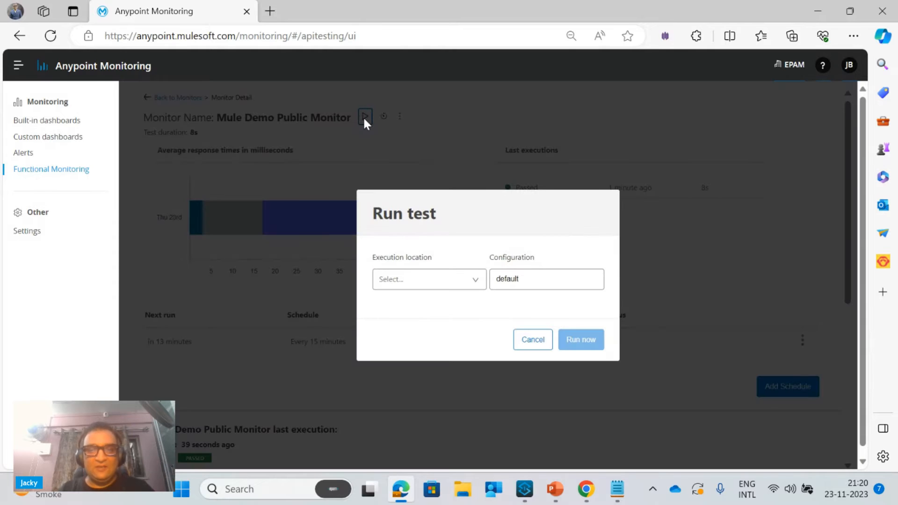
pyautogui.click(405, 279)
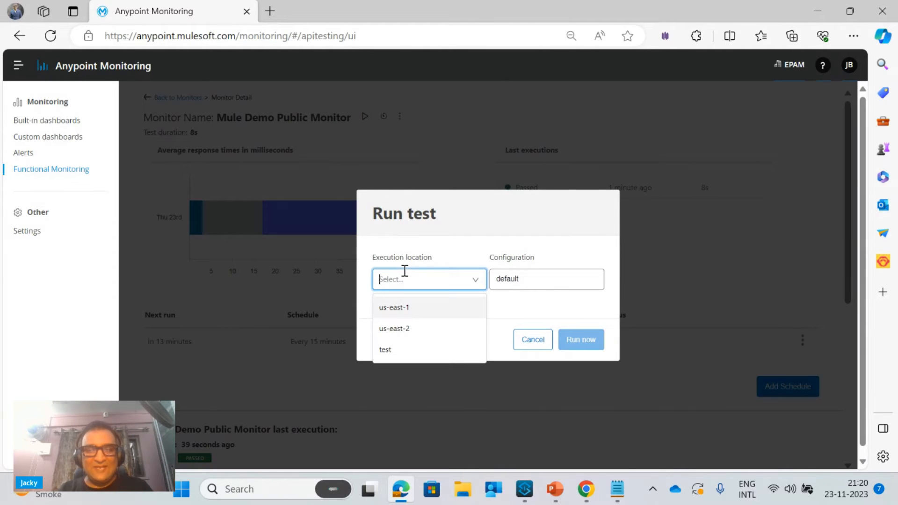
pyautogui.click(403, 307)
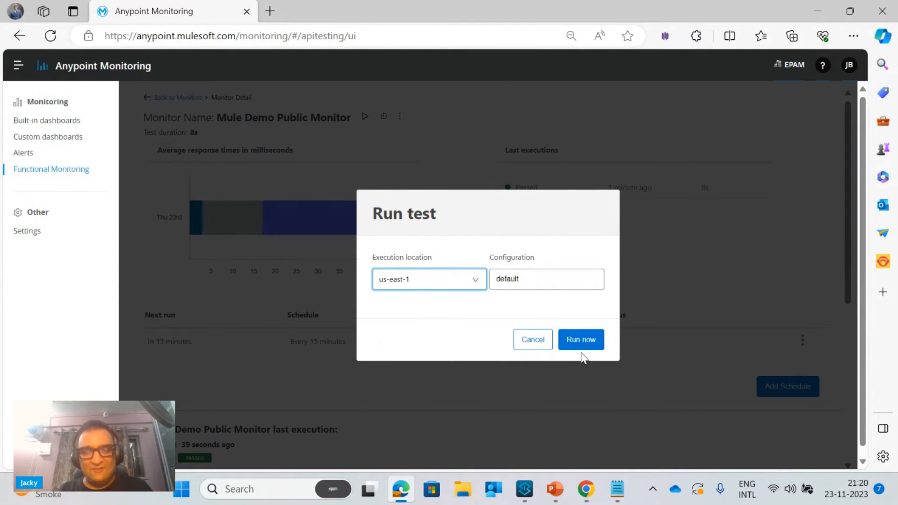
pyautogui.click(597, 341)
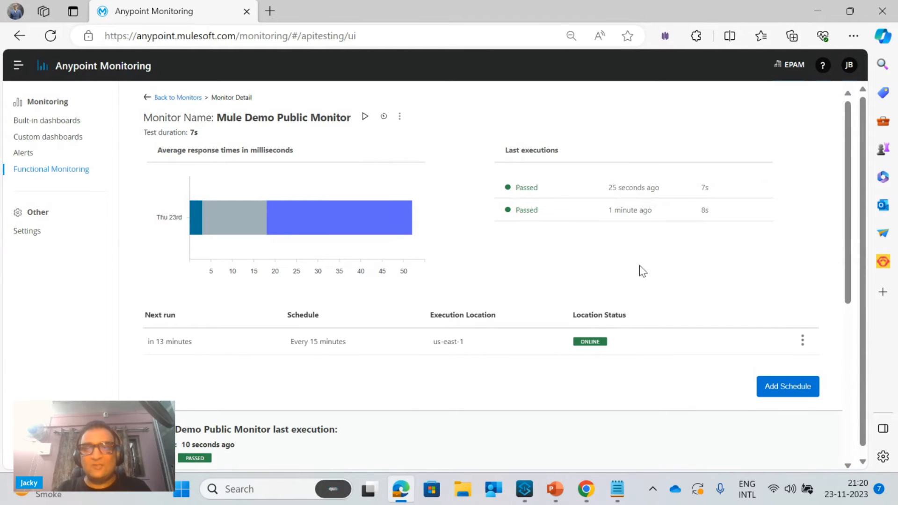
pyautogui.click(618, 489)
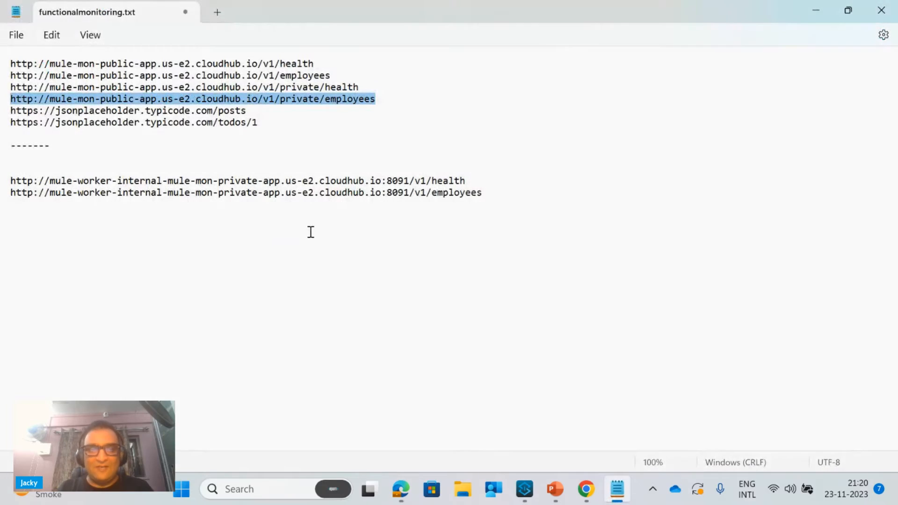
pyautogui.moveTo(470, 182)
pyautogui.mouseDown()
pyautogui.moveTo(345, 170)
pyautogui.moveTo(42, 192)
pyautogui.moveTo(4, 186)
pyautogui.mouseUp()
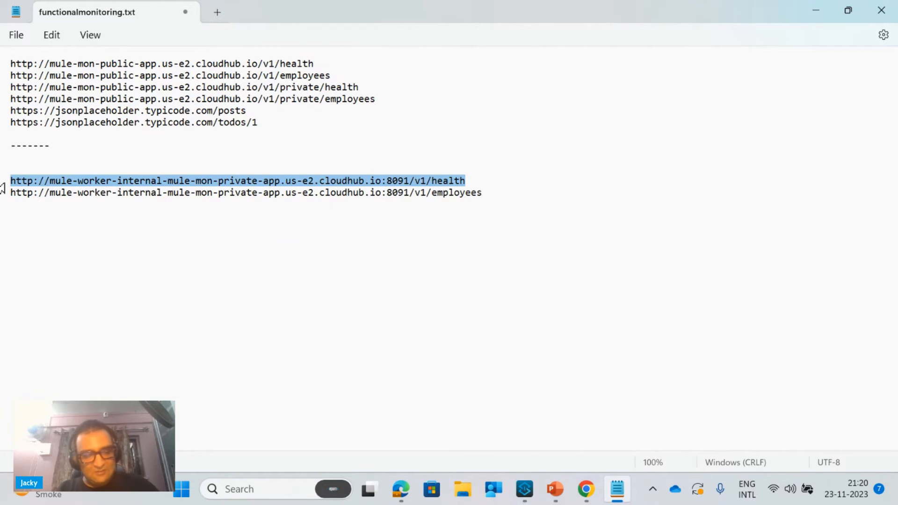
pyautogui.click(825, 7)
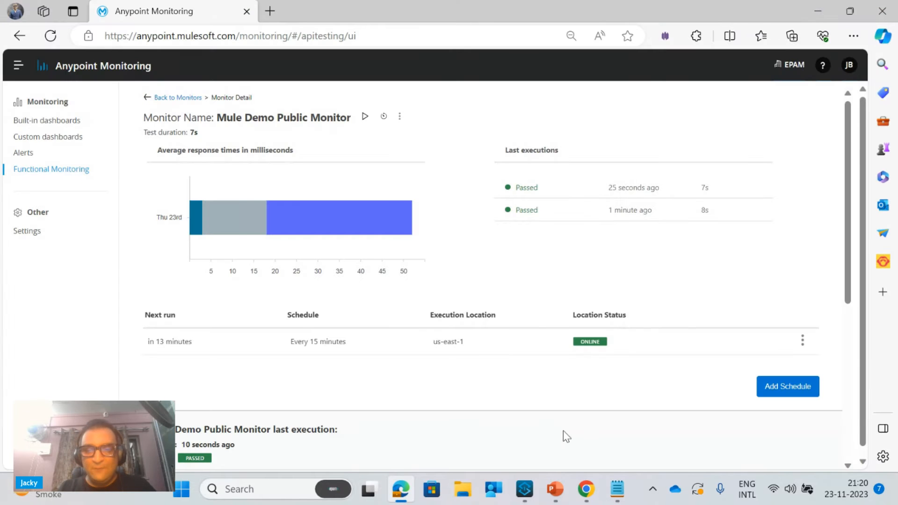
pyautogui.click(617, 489)
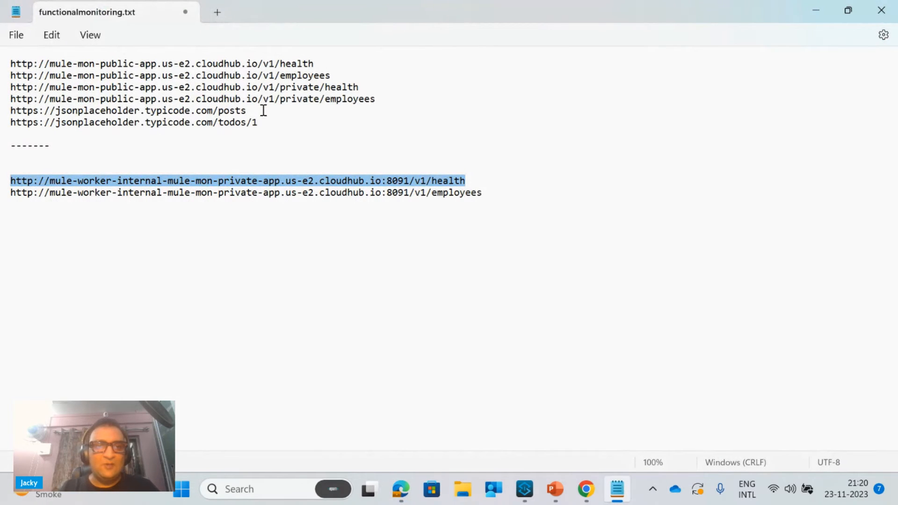
pyautogui.moveTo(263, 110); pyautogui.dragTo(4, 109)
pyautogui.hotkey('ctrl', 'c')
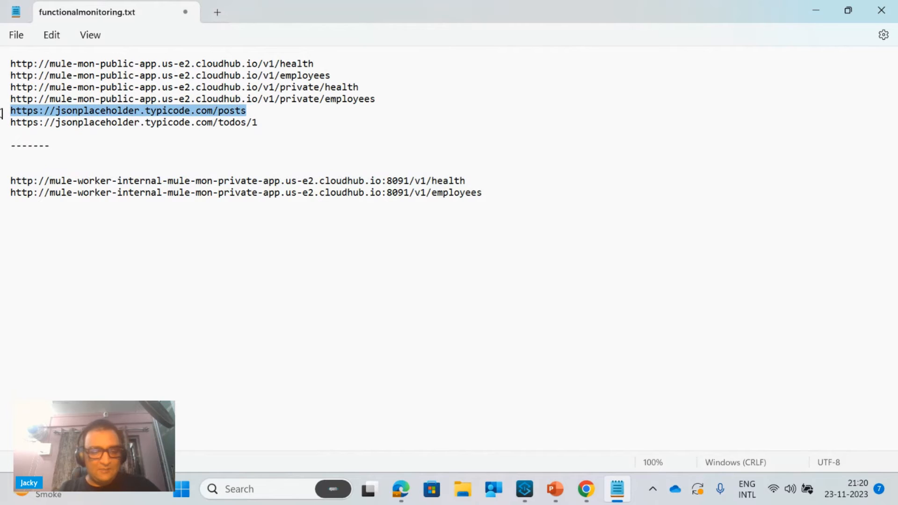
pyautogui.moveTo(586, 489)
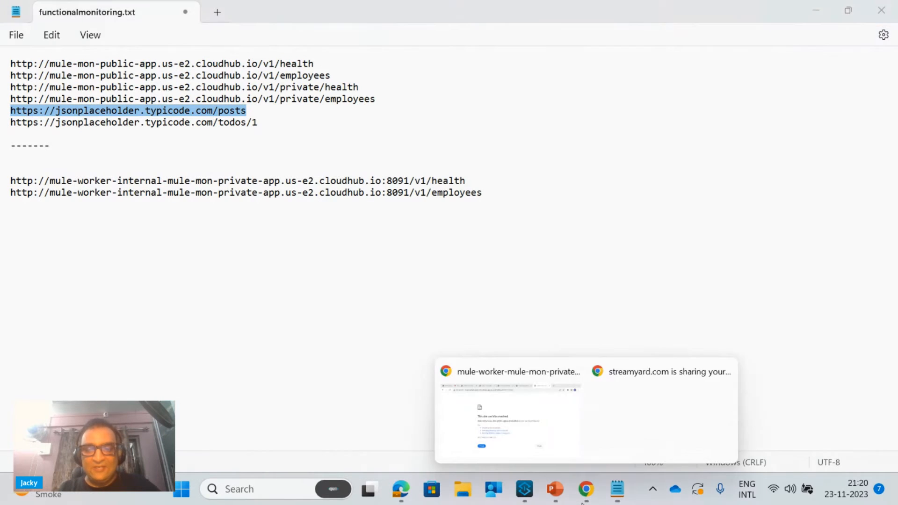
pyautogui.click(517, 427)
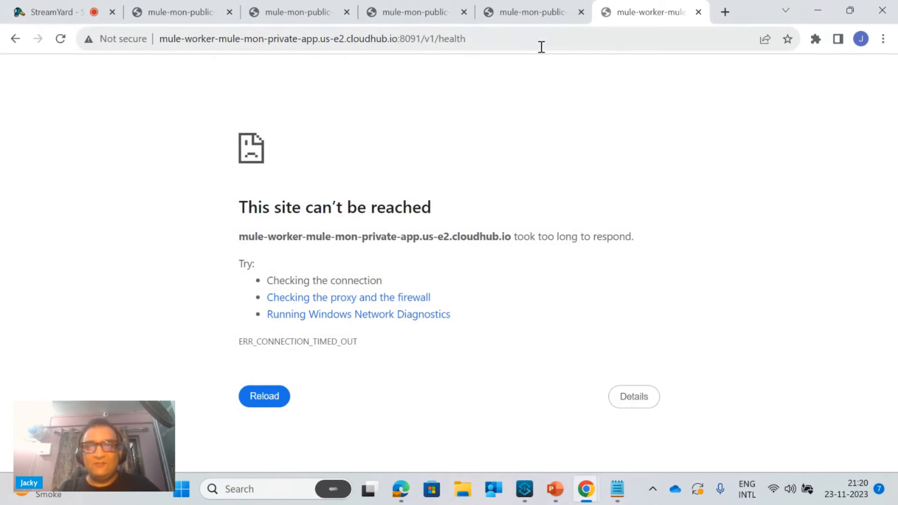
pyautogui.click(725, 12)
pyautogui.hotkey('ctrl', 'v')
pyautogui.press('Return')
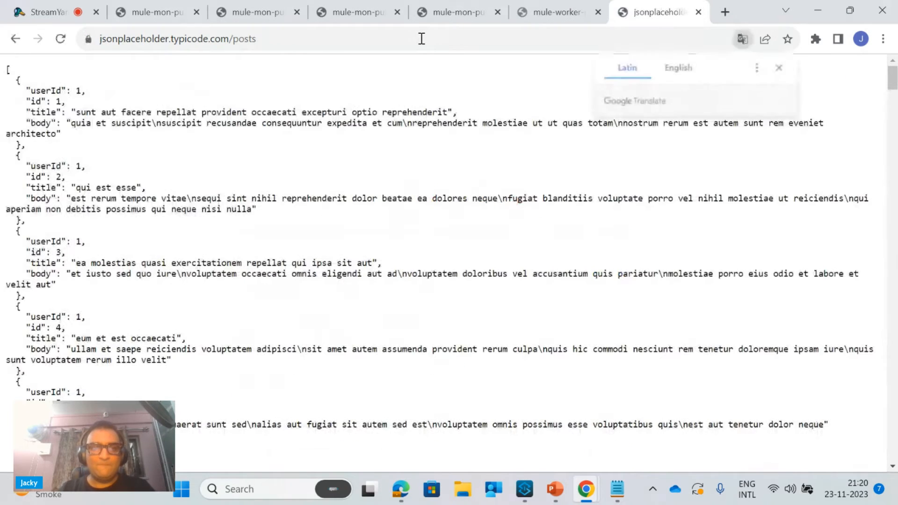
# Review the posts response in Chrome once more and switch back to Anypoint Monitoring in Edge
pyautogui.click(809, 5)
pyautogui.click(479, 285)
pyautogui.moveTo(575, 479)
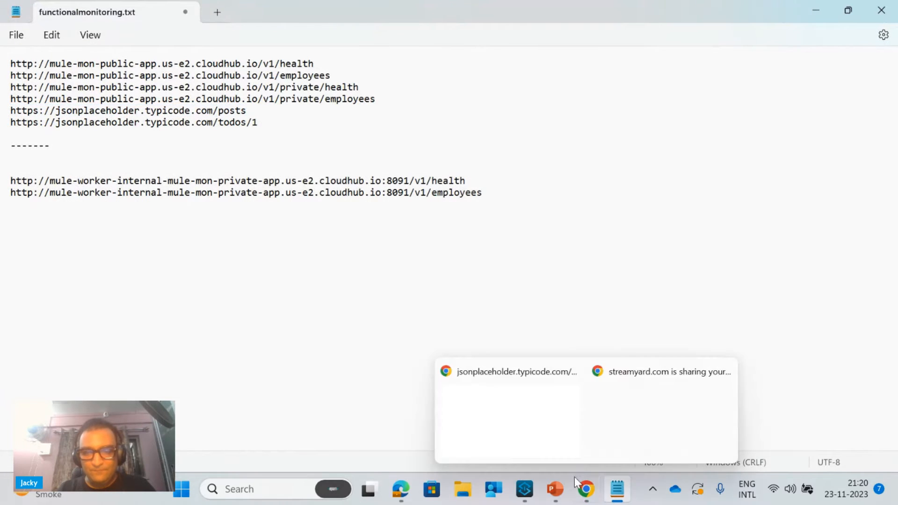
pyautogui.click(521, 406)
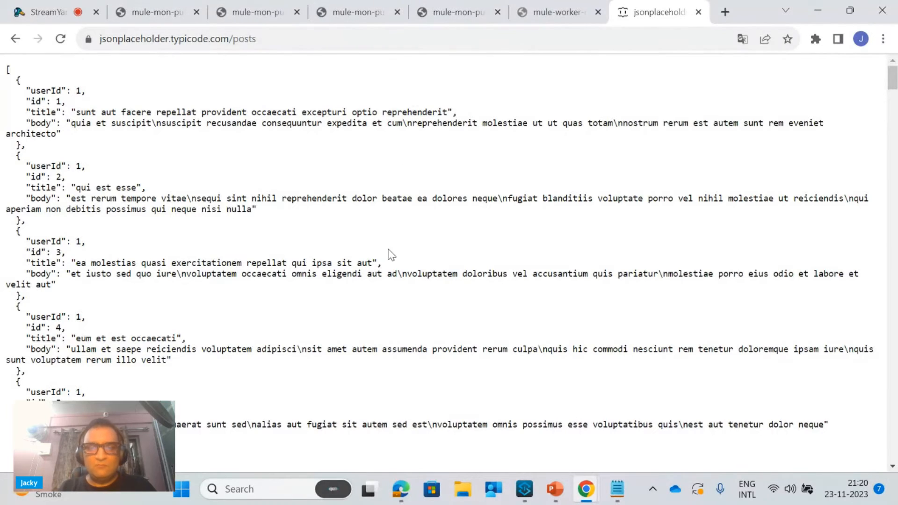
pyautogui.click(401, 489)
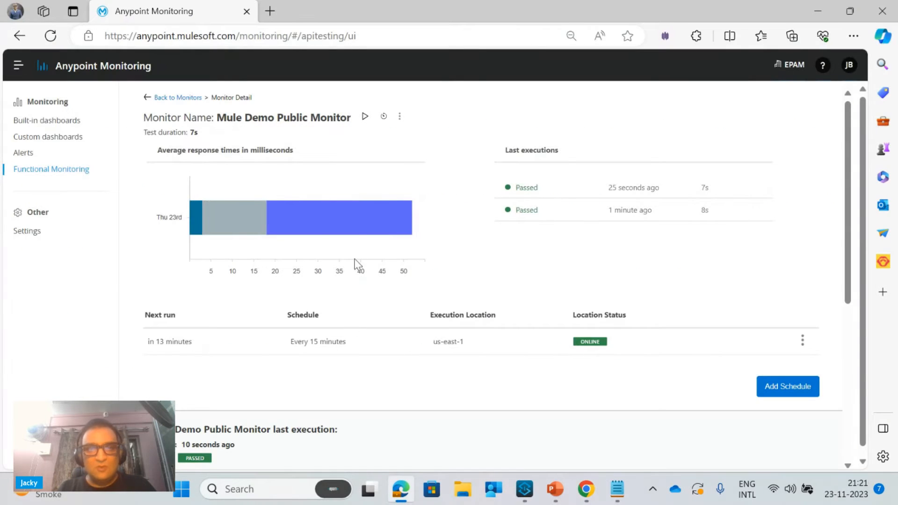
pyautogui.click(400, 119)
pyautogui.click(401, 121)
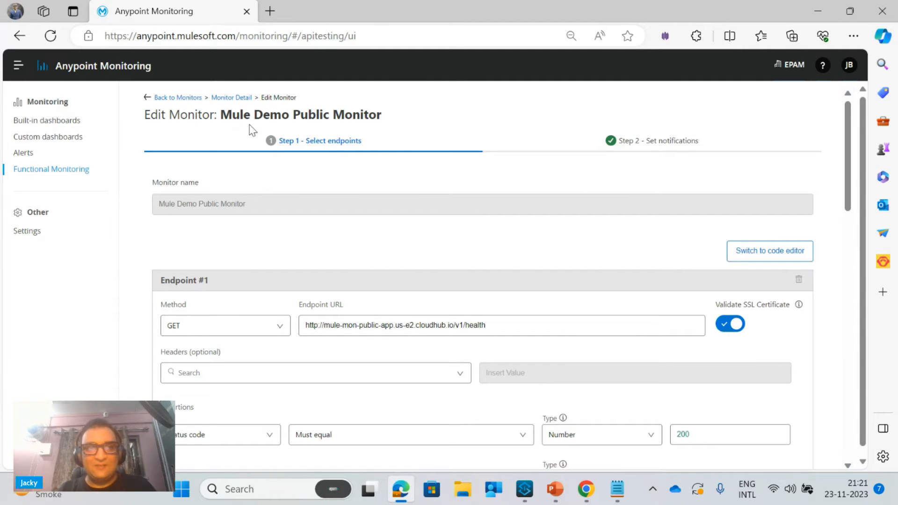
pyautogui.click(239, 98)
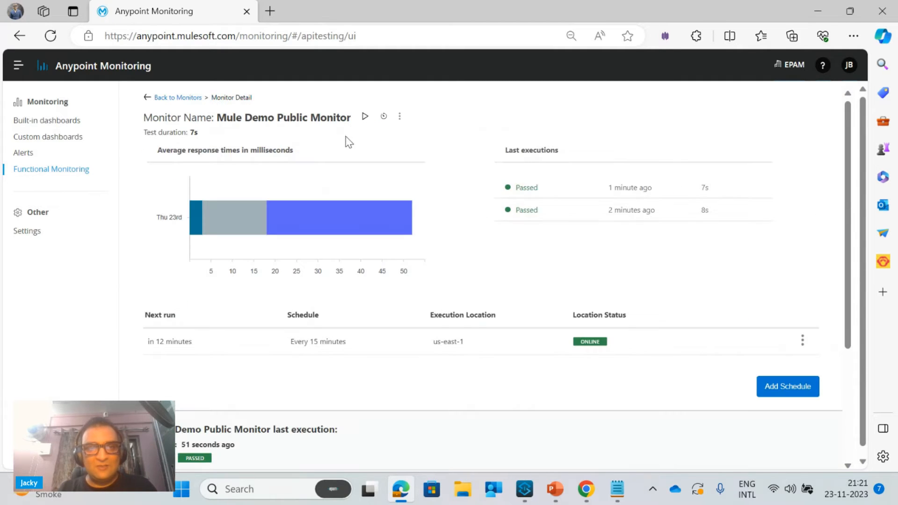
pyautogui.click(400, 119)
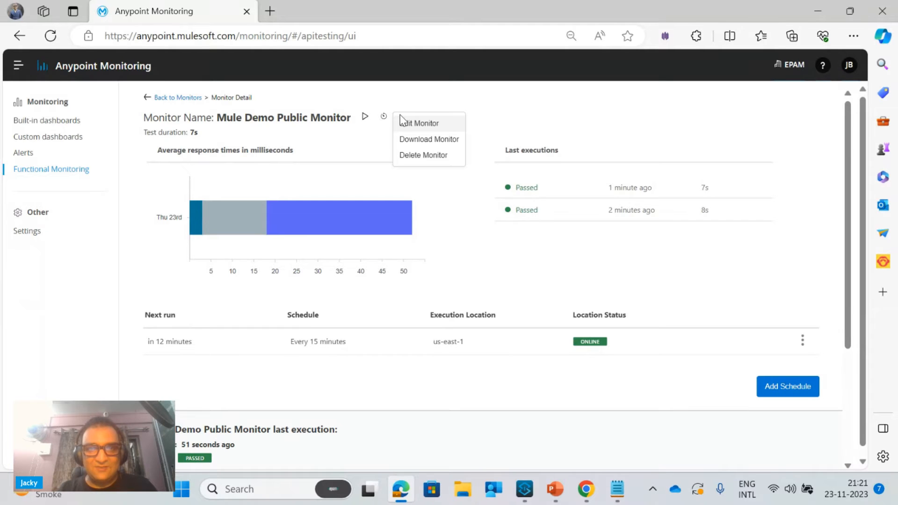
pyautogui.click(428, 126)
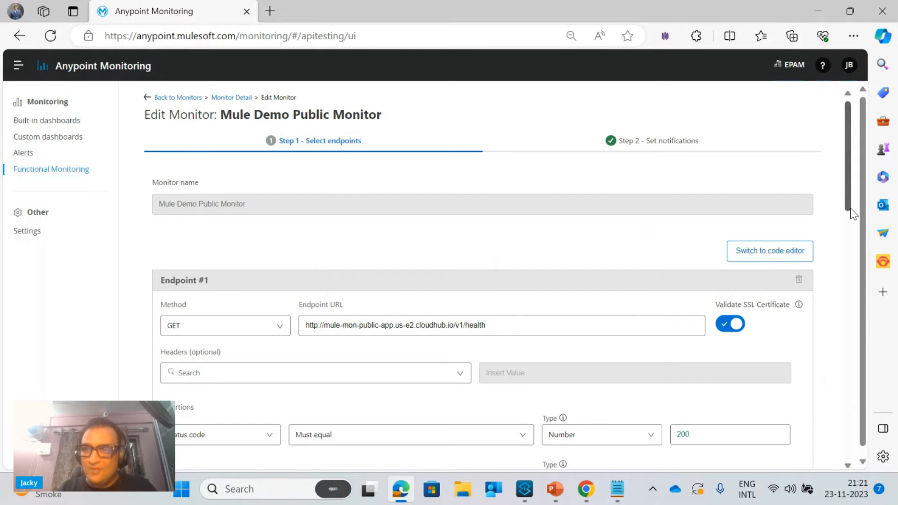
pyautogui.moveTo(849, 196); pyautogui.dragTo(851, 452)
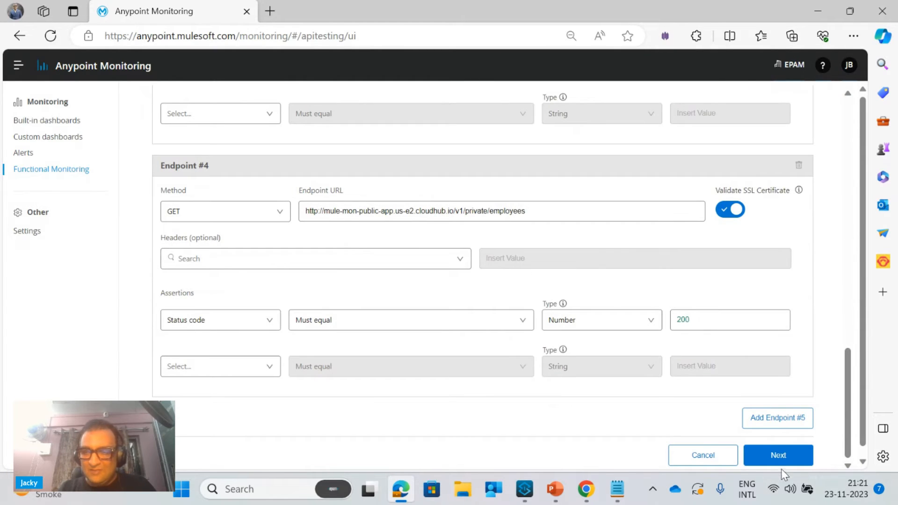
pyautogui.click(790, 425)
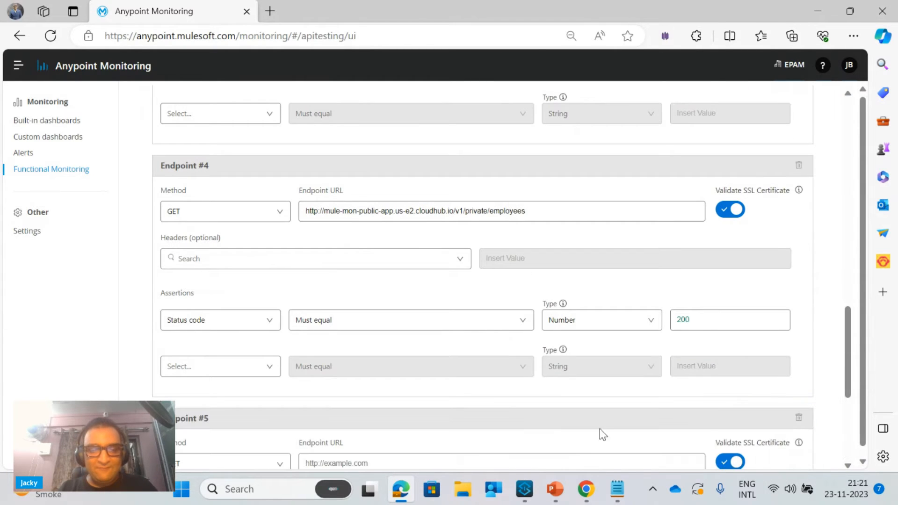
pyautogui.click(458, 458)
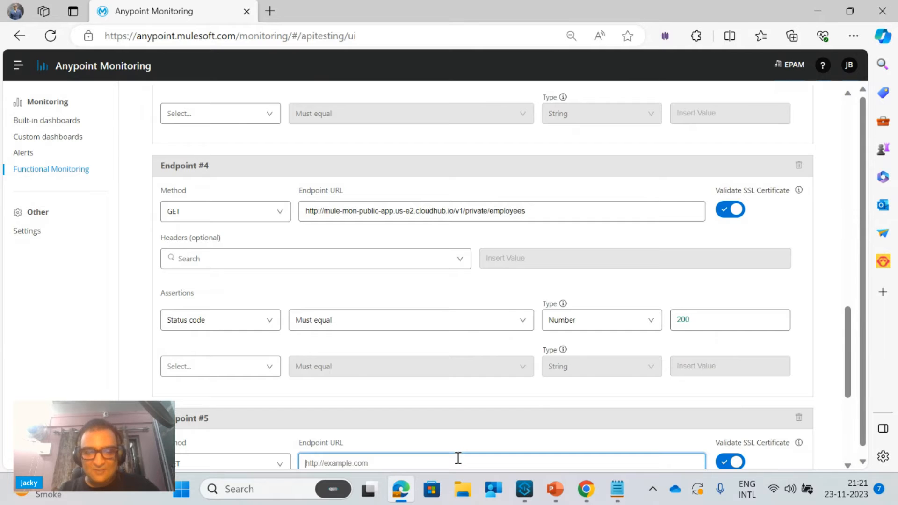
pyautogui.hotkey('ctrl', 'v')
pyautogui.moveTo(849, 390); pyautogui.dragTo(849, 450)
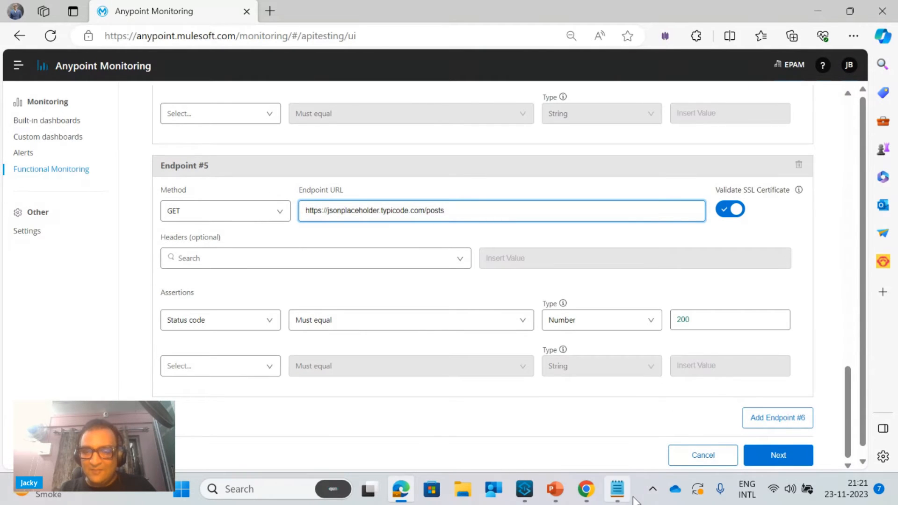
pyautogui.click(617, 488)
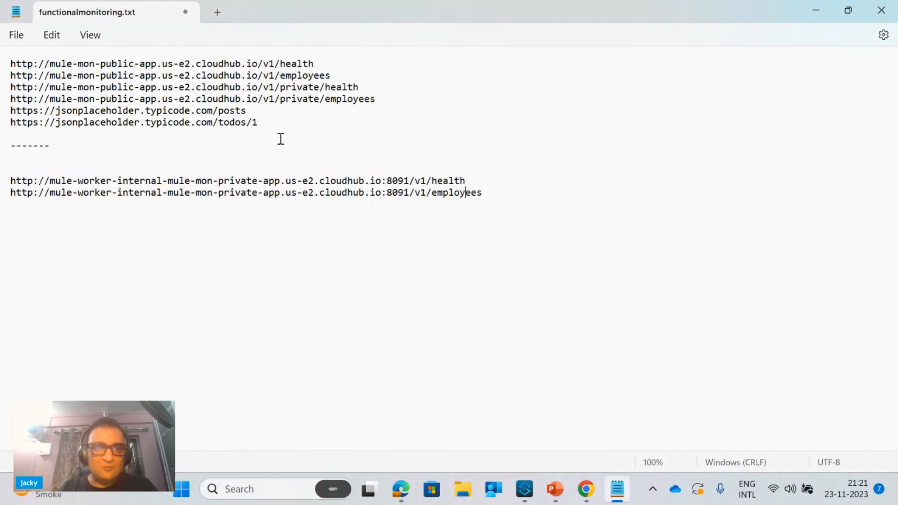
pyautogui.moveTo(262, 121); pyautogui.dragTo(1, 132)
pyautogui.hotkey('ctrl', 'c')
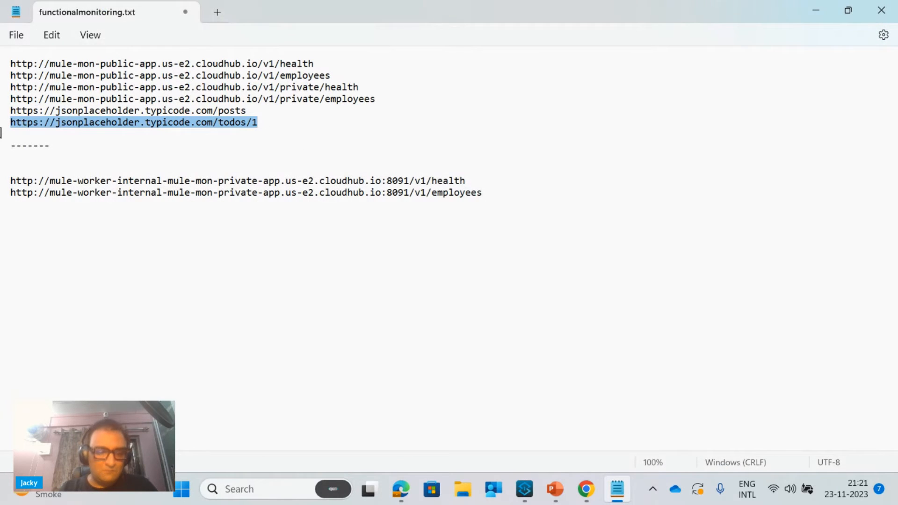
pyautogui.click(829, 12)
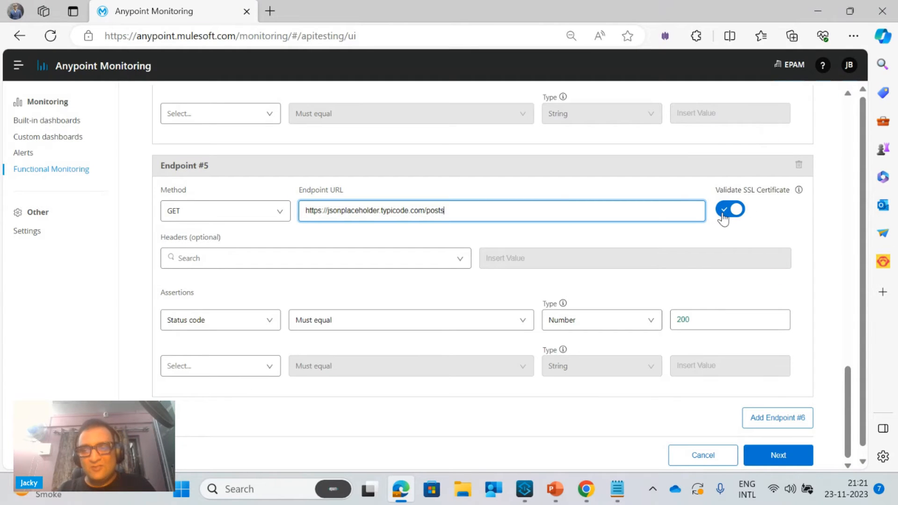
pyautogui.click(779, 418)
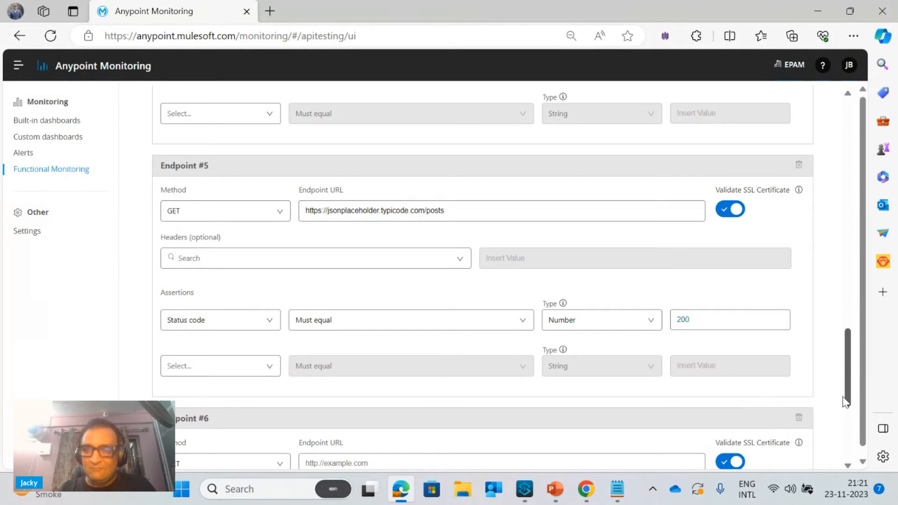
pyautogui.moveTo(852, 407); pyautogui.dragTo(856, 440)
pyautogui.click(482, 303)
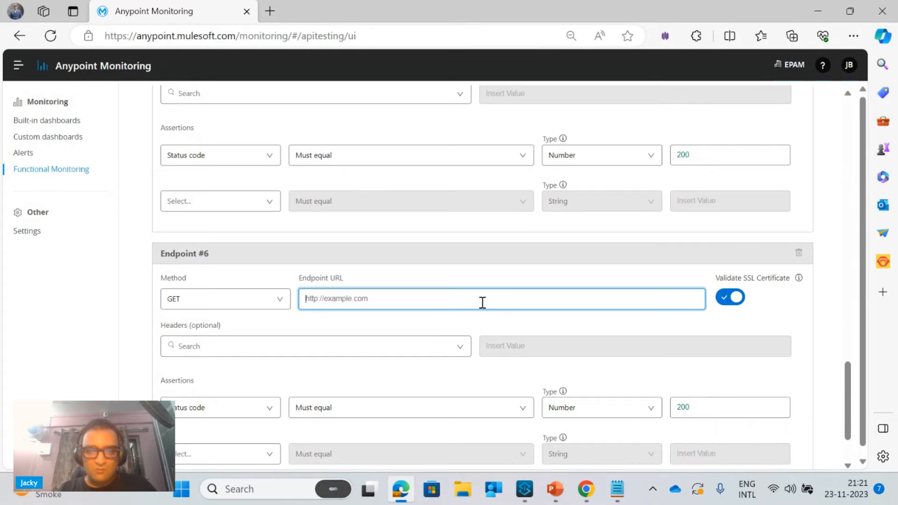
pyautogui.hotkey('ctrl', 'v')
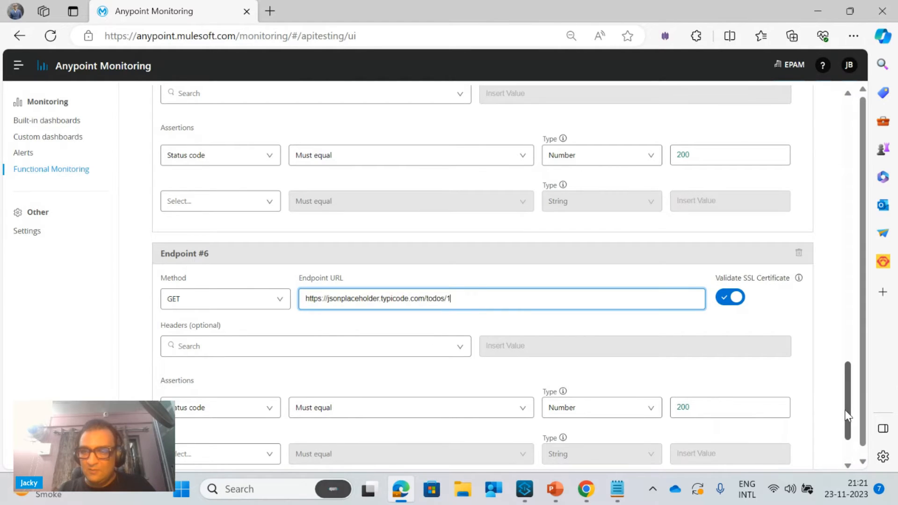
# Continue to the notification settings and save the edited monitor
pyautogui.scroll(-2, 849, 421)
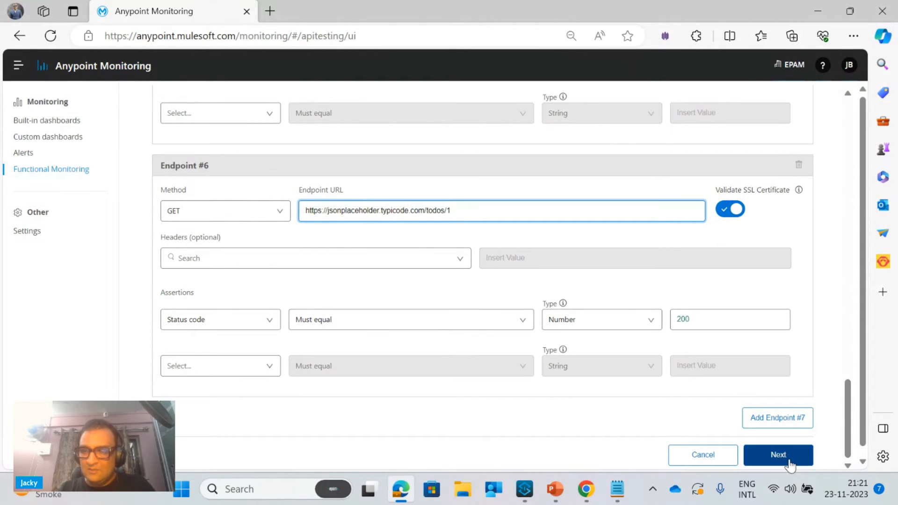
pyautogui.click(791, 463)
pyautogui.click(789, 351)
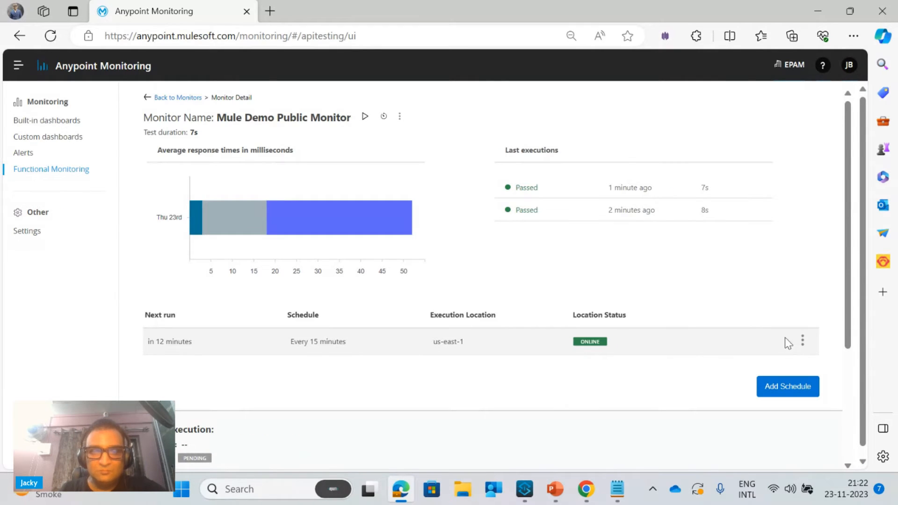
# Run the edited monitor on demand from the us-east-1 execution location with the default configuration
pyautogui.click(363, 117)
pyautogui.click(457, 281)
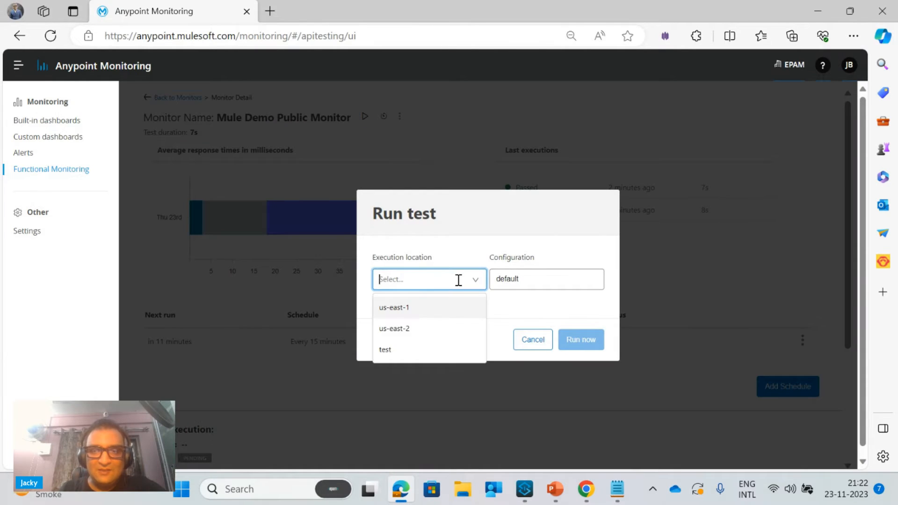
pyautogui.click(395, 310)
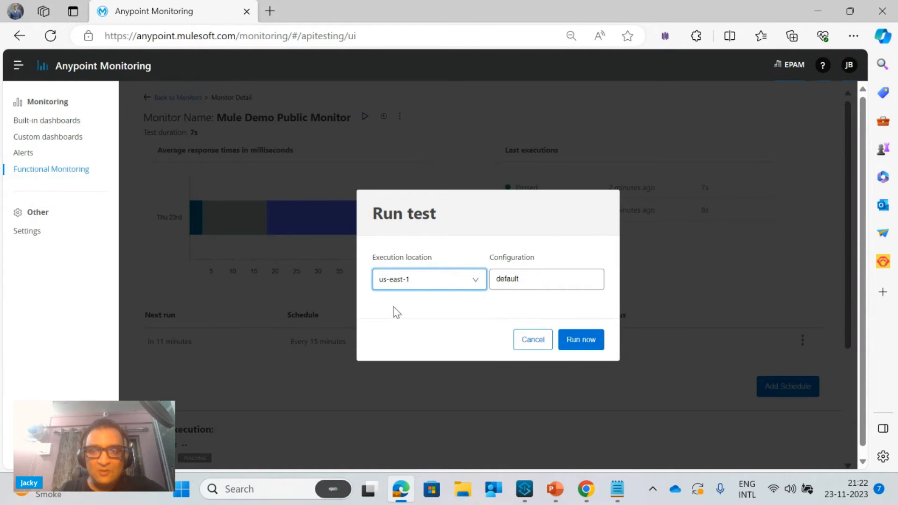
pyautogui.click(573, 345)
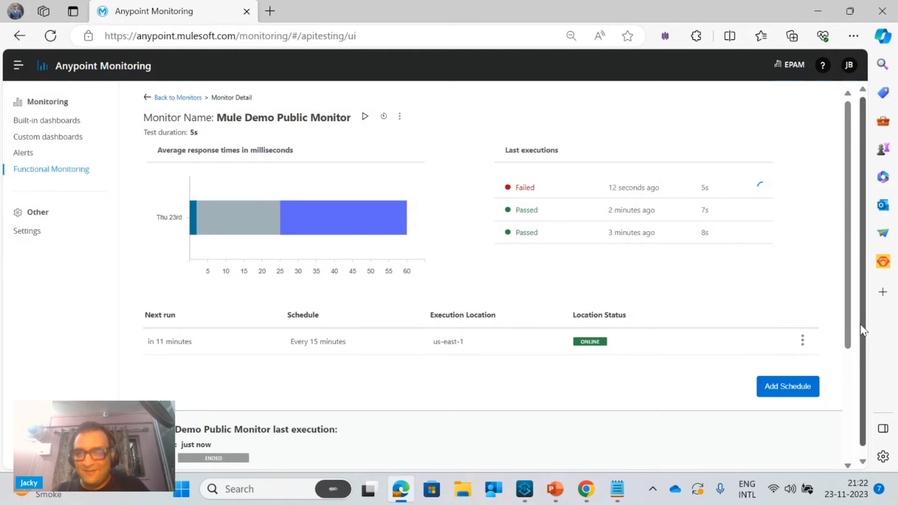
# Examine the new execution's results with all endpoint requests expanded, including the two jsonplaceholder endpoints
pyautogui.scroll(-1, 868, 351)
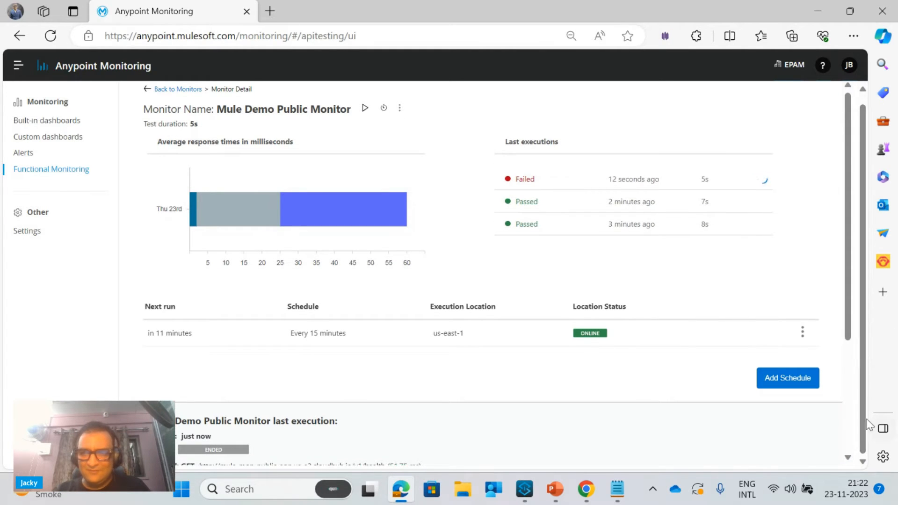
pyautogui.scroll(-3, 845, 307)
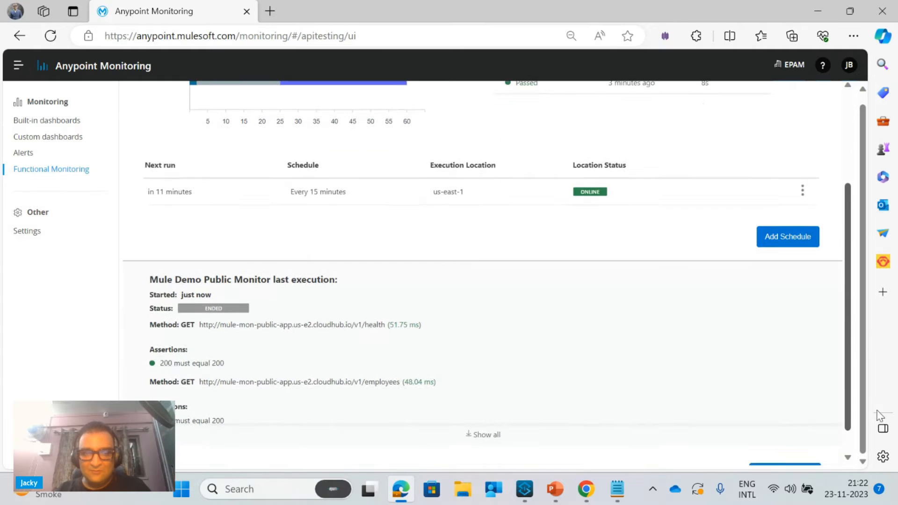
pyautogui.click(497, 414)
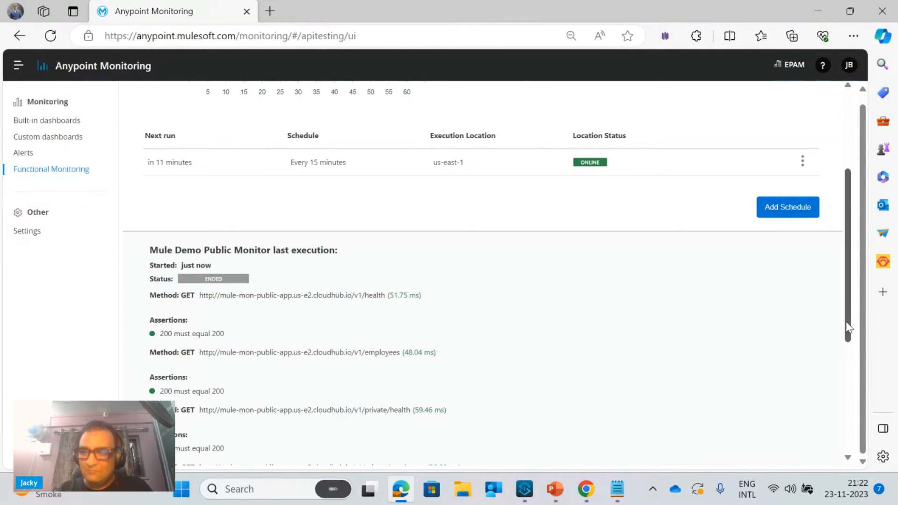
pyautogui.moveTo(848, 328); pyautogui.dragTo(767, 473)
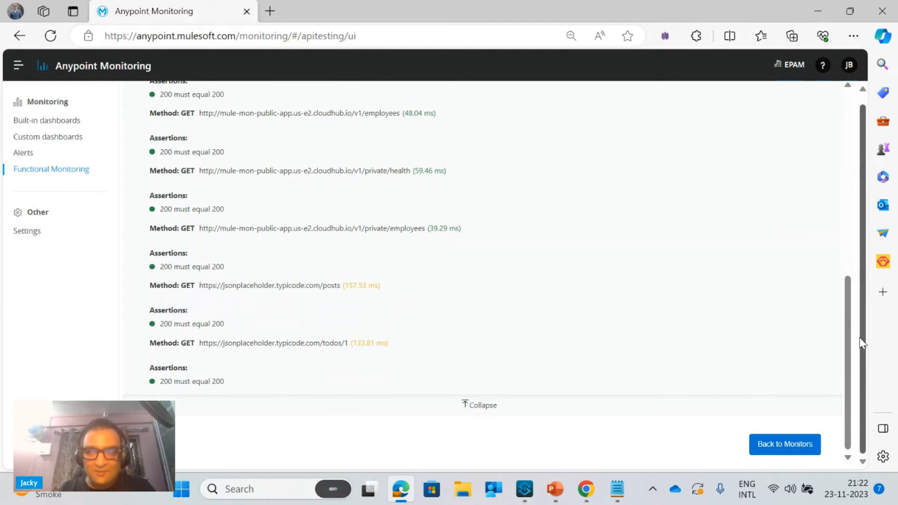
# Reload the monitors list, expand the passed monitors and open Mule Demo Public Monitor
pyautogui.click(455, 33)
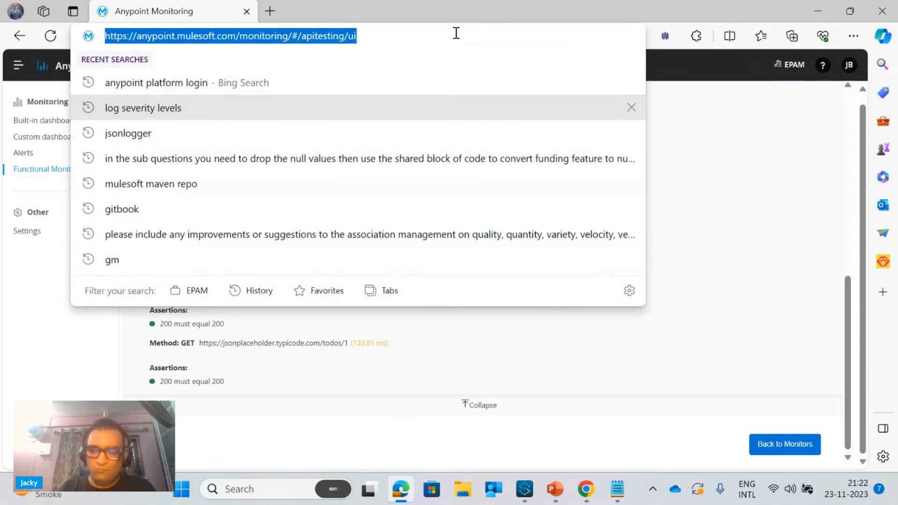
pyautogui.press('Return')
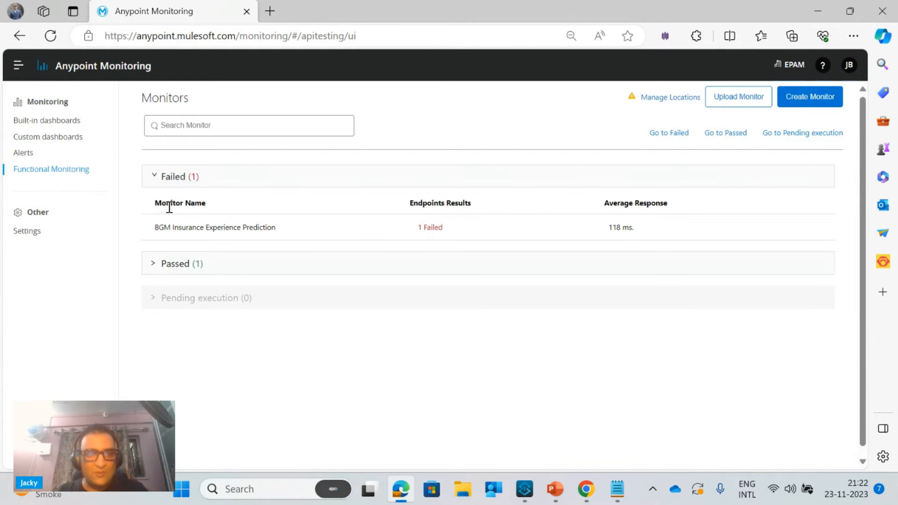
pyautogui.click(154, 264)
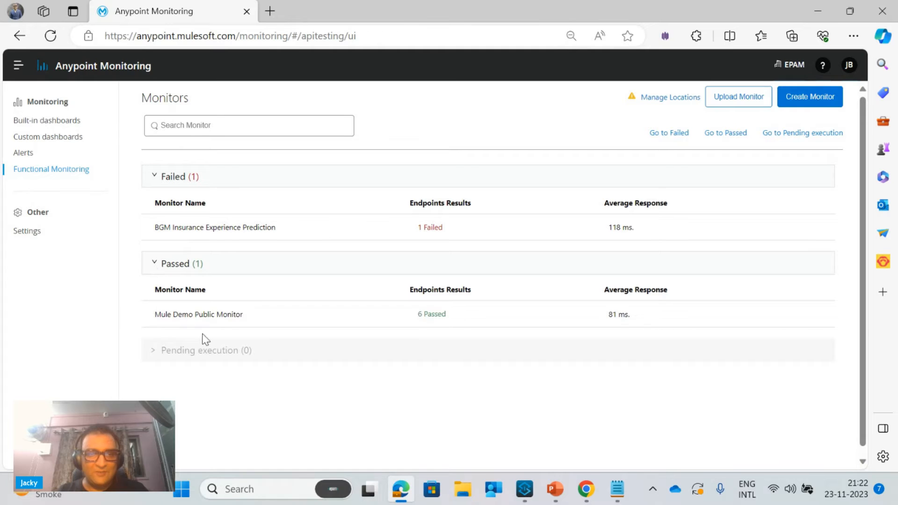
pyautogui.click(230, 317)
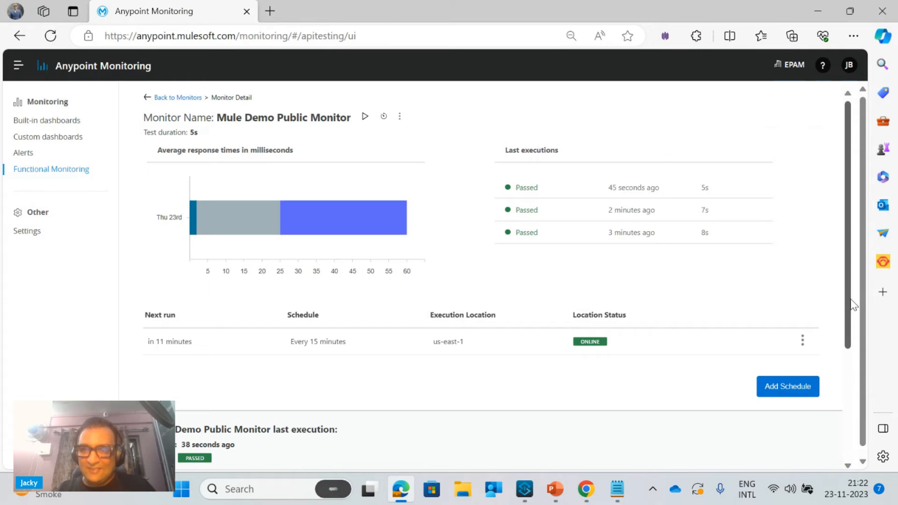
# Review the execution locations offered for an additional schedule of the monitor, and cancel without adding one
pyautogui.scroll(-4, 853, 309)
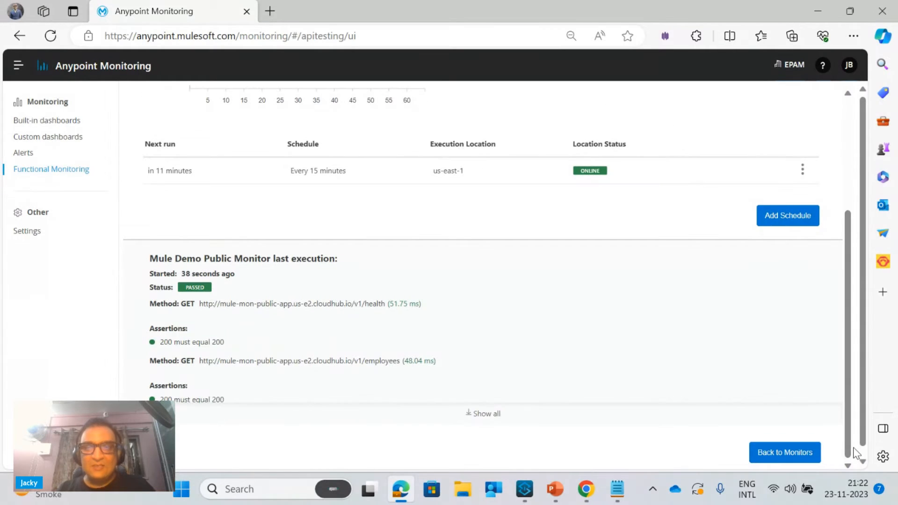
pyautogui.click(787, 221)
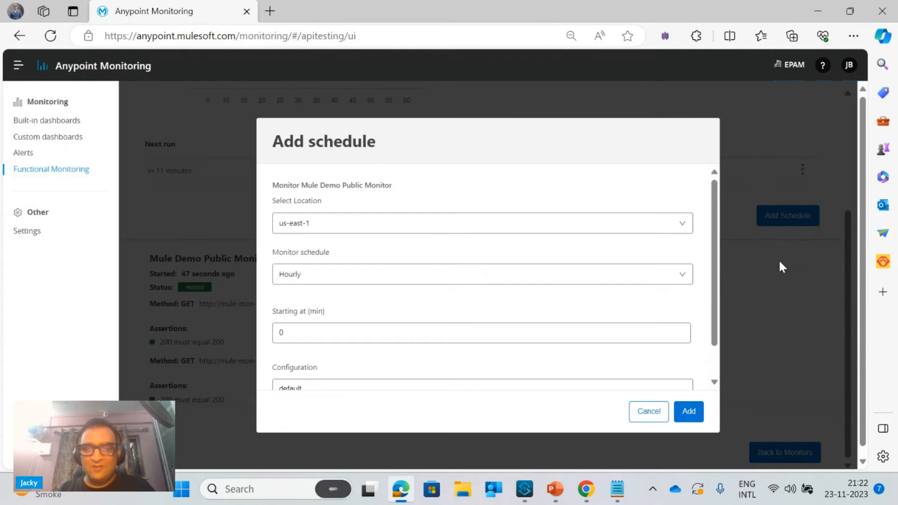
pyautogui.click(482, 224)
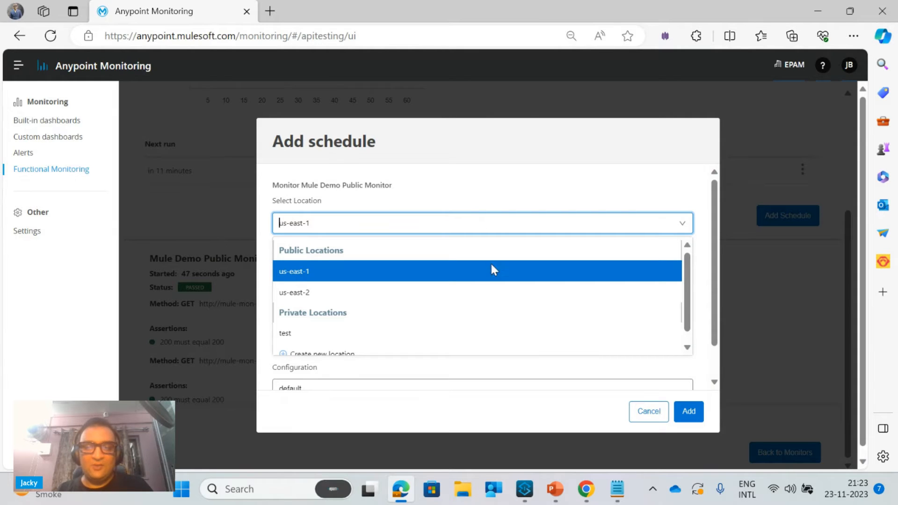
pyautogui.click(649, 418)
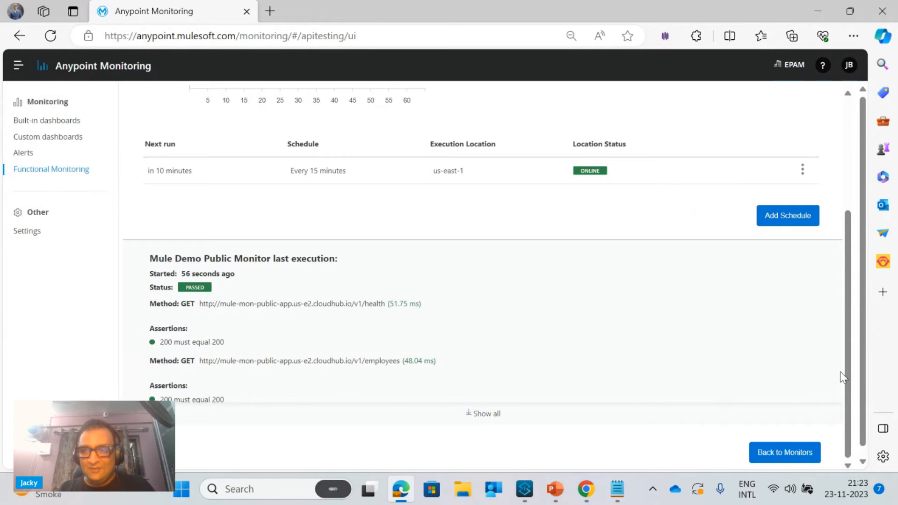
# Examine the average response-time breakdown for Thu 23rd and the last execution's results with all endpoint requests expanded
pyautogui.scroll(3, 844, 371)
pyautogui.click(398, 117)
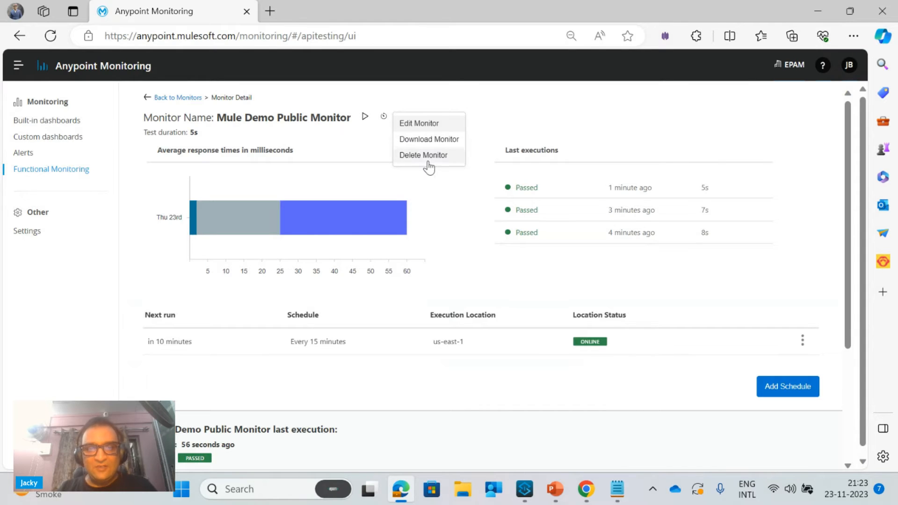
pyautogui.click(243, 262)
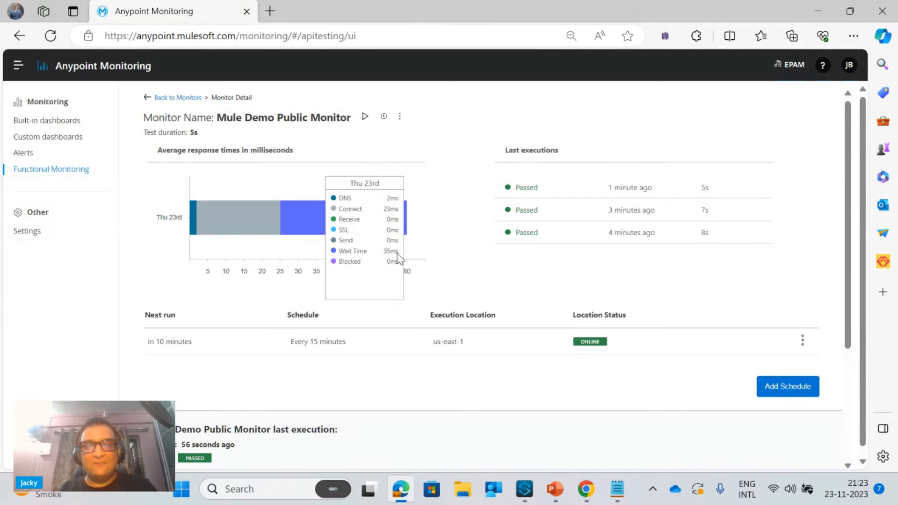
pyautogui.moveTo(850, 294); pyautogui.dragTo(852, 404)
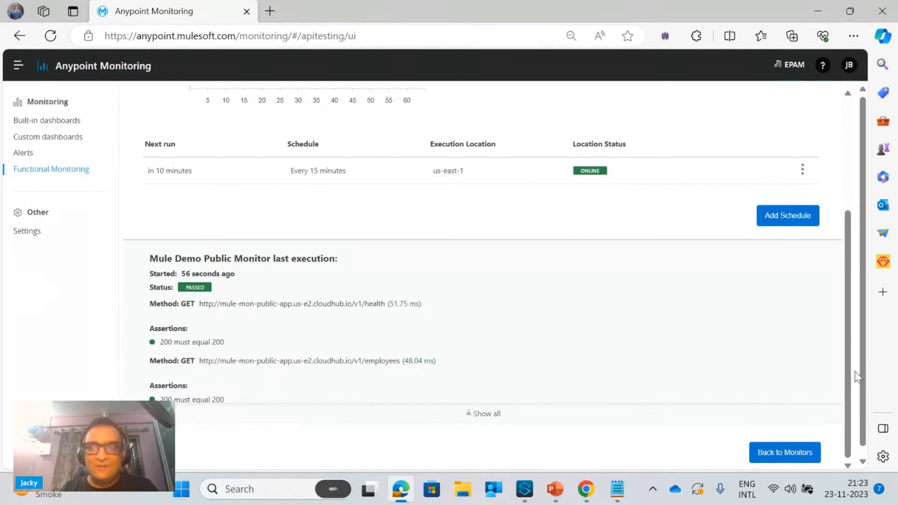
pyautogui.click(479, 416)
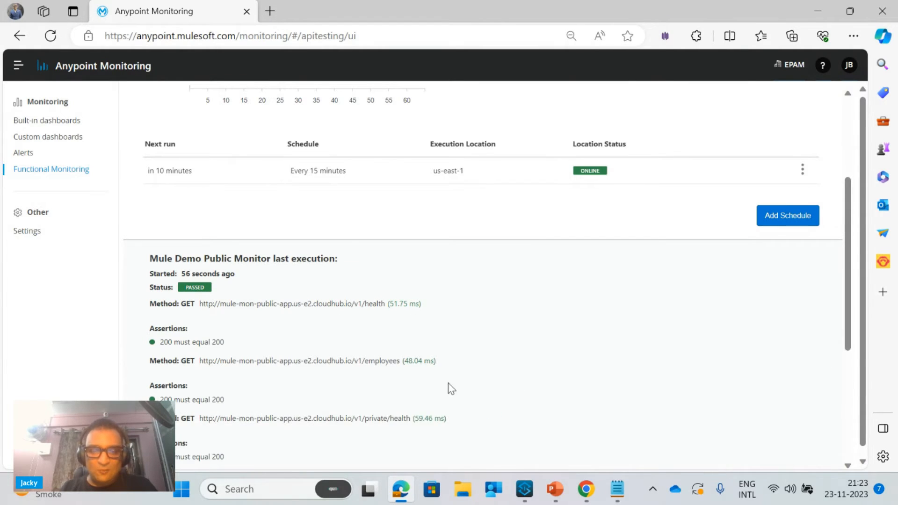
pyautogui.scroll(-4, 412, 347)
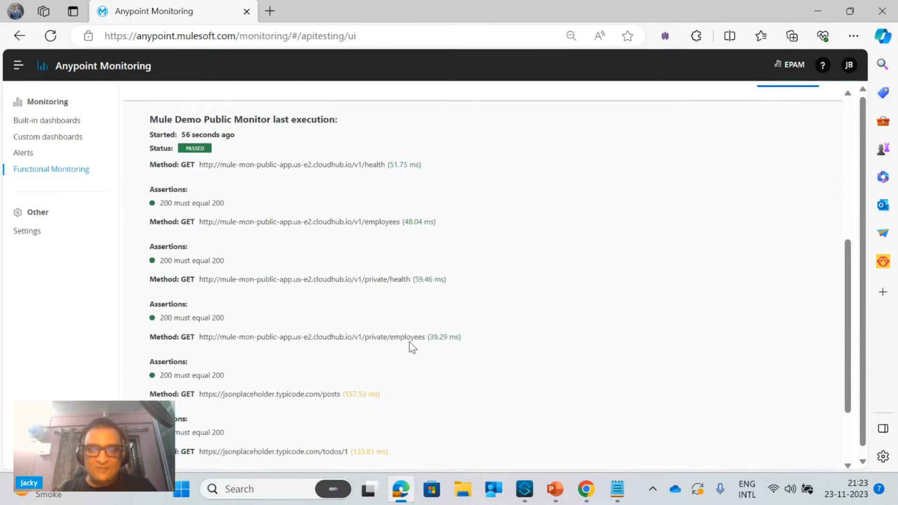
pyautogui.scroll(-1, 411, 347)
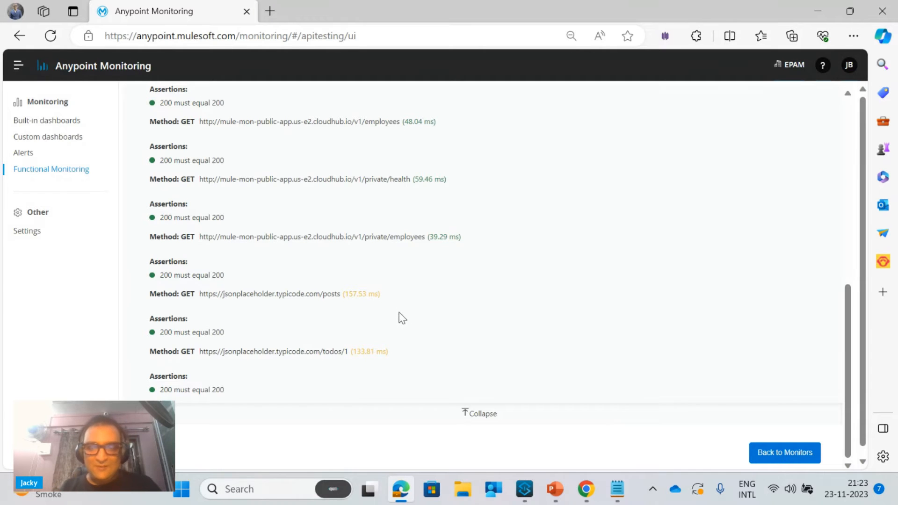
pyautogui.click(615, 489)
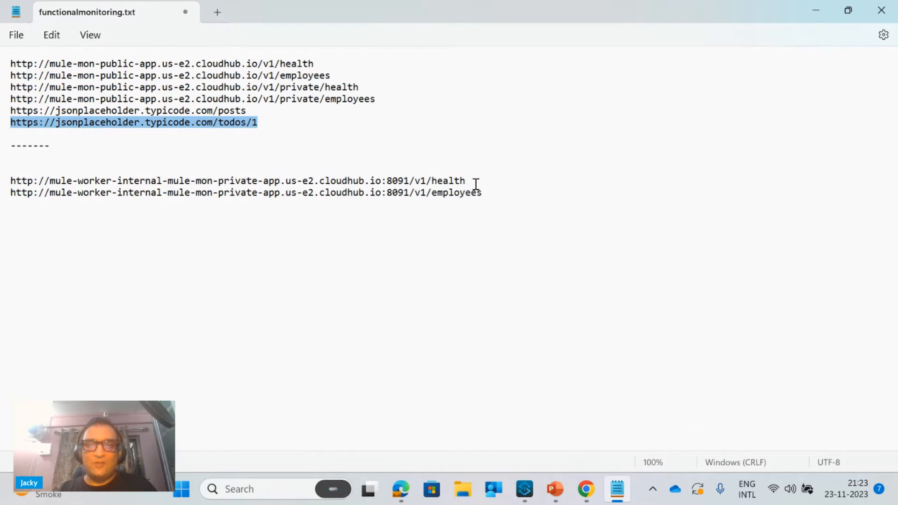
pyautogui.moveTo(470, 181)
pyautogui.mouseDown()
pyautogui.moveTo(2, 195)
pyautogui.moveTo(2, 184)
pyautogui.mouseUp()
pyautogui.hotkey('ctrl', 'c')
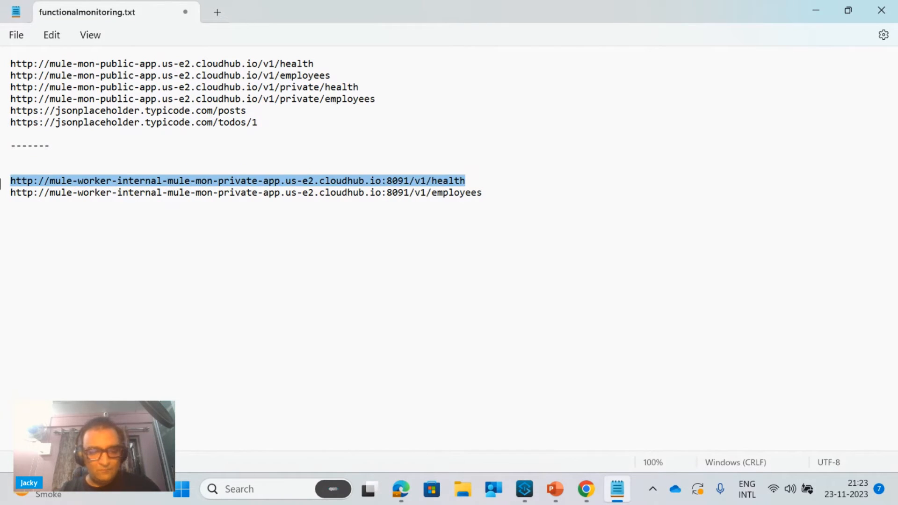
pyautogui.click(810, 10)
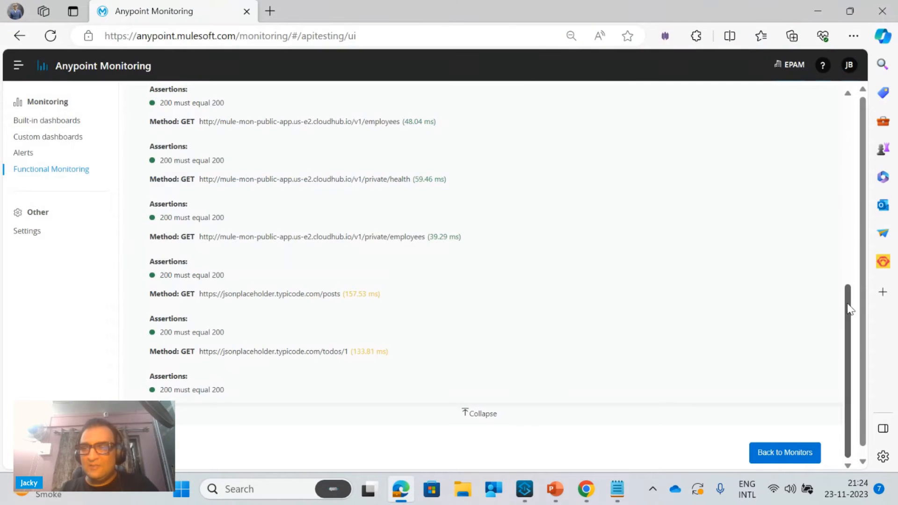
# Edit Mule Demo Public Monitor and add Endpoint #7 with the copied private app health URL
pyautogui.moveTo(846, 260); pyautogui.dragTo(843, 97)
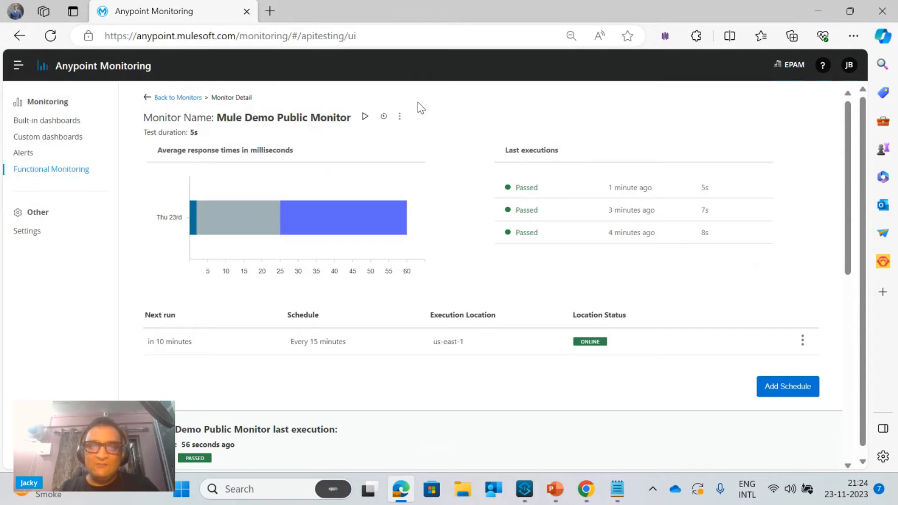
pyautogui.click(400, 118)
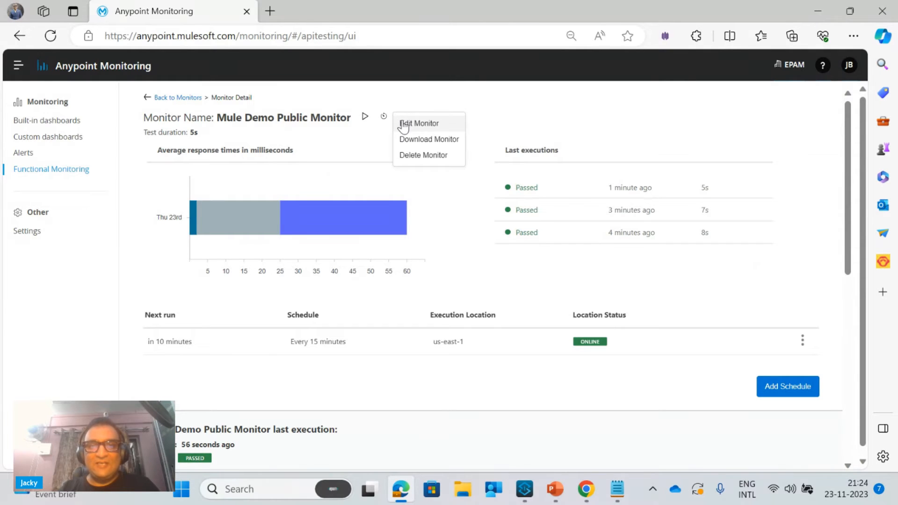
pyautogui.click(402, 124)
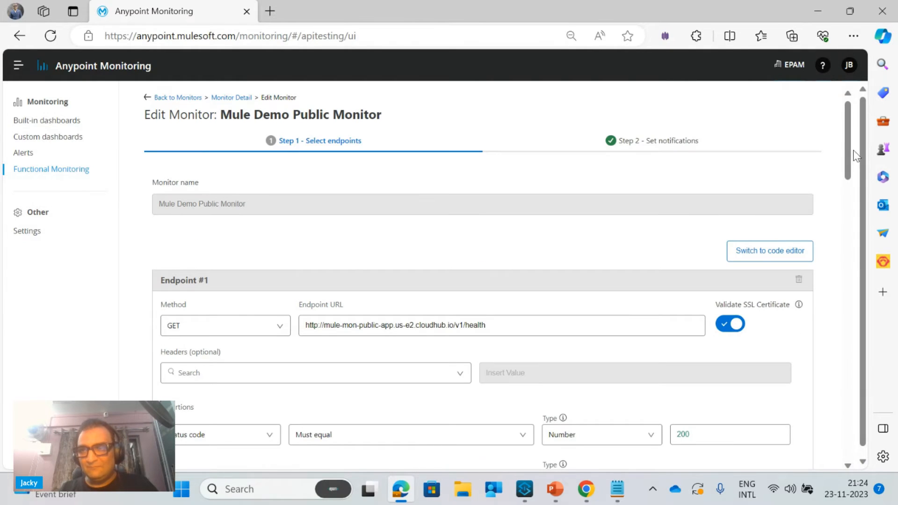
pyautogui.moveTo(848, 156); pyautogui.dragTo(855, 481)
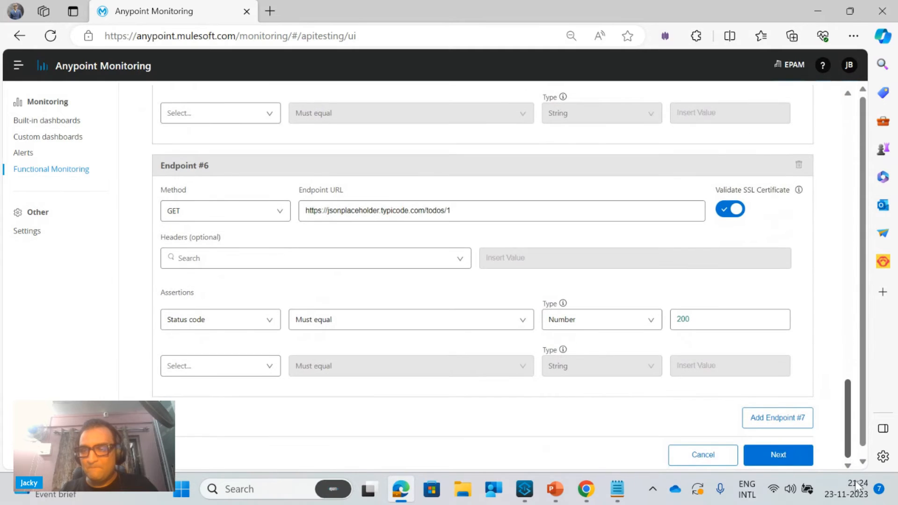
pyautogui.click(782, 419)
pyautogui.click(397, 465)
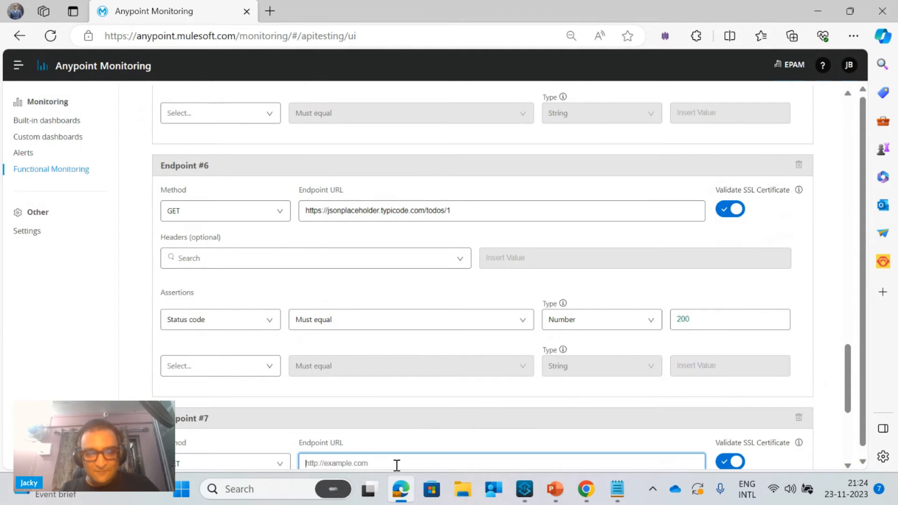
pyautogui.hotkey('ctrl', 'v')
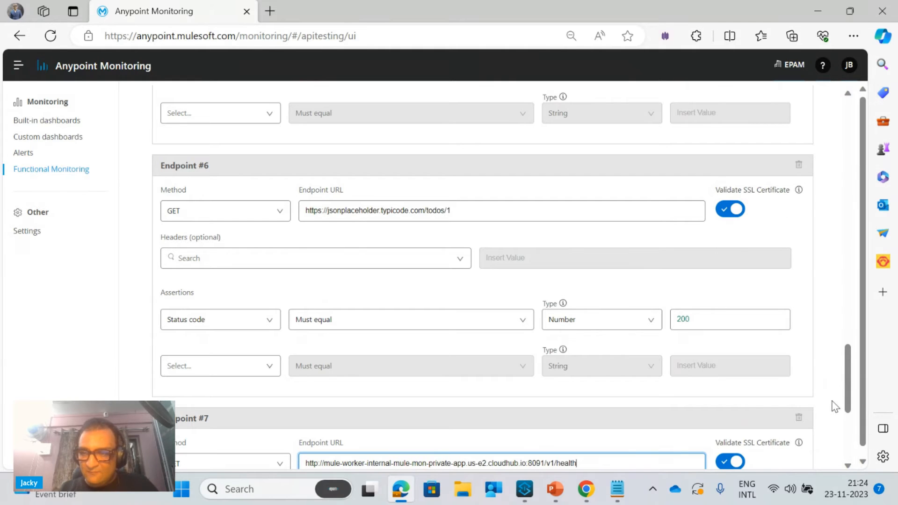
# Remove "internal-" from the Endpoint #7 URL, continue to the notification settings and save the monitor
pyautogui.moveTo(848, 406); pyautogui.dragTo(894, 455)
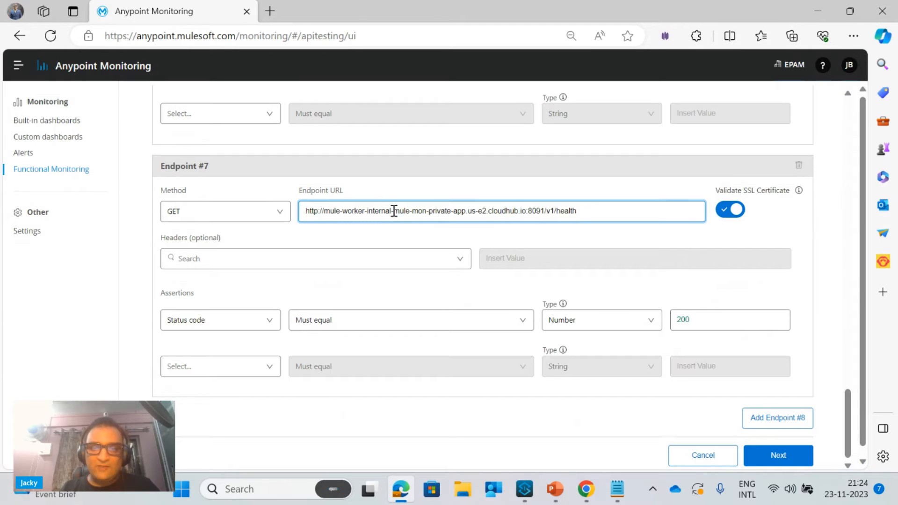
pyautogui.press('BackSpace')
pyautogui.press('BackSpace')
pyautogui.press('BackSpace')
pyautogui.press('BackSpace')
pyautogui.press('BackSpace')
pyautogui.press('BackSpace')
pyautogui.press('BackSpace')
pyautogui.press('BackSpace')
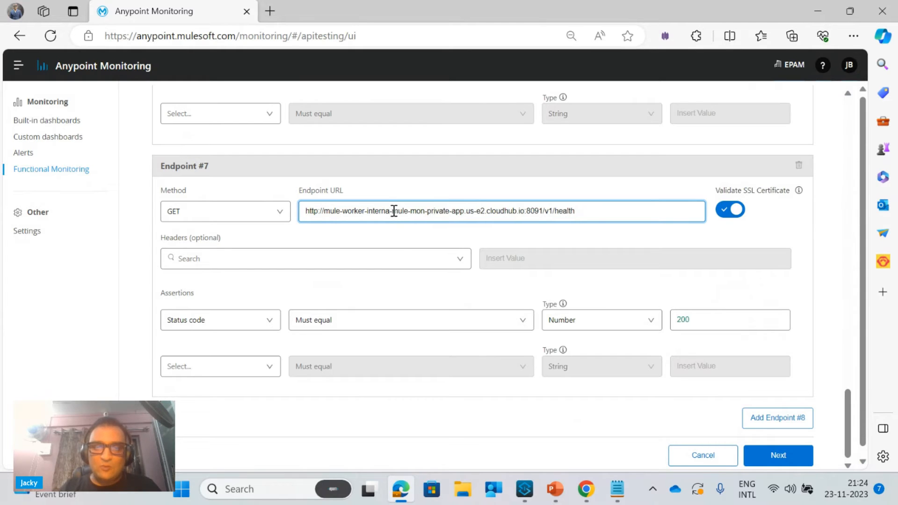
pyautogui.press('BackSpace')
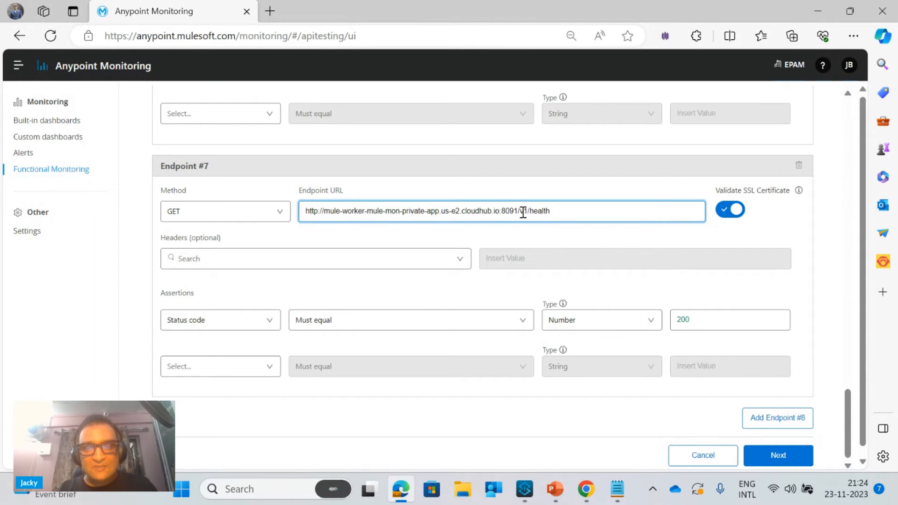
pyautogui.click(781, 458)
pyautogui.click(789, 350)
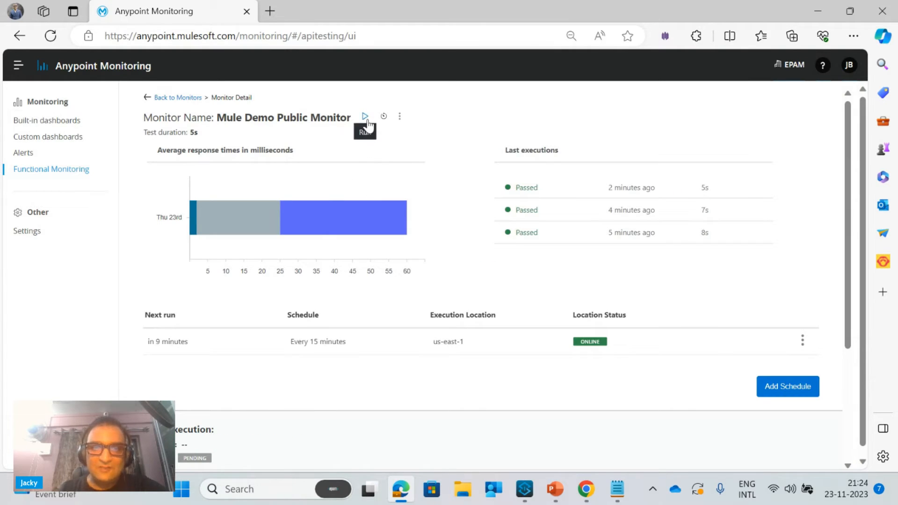
# Run Mule Demo Public Monitor with its added private app endpoint from us-east-1 using the default configuration
pyautogui.click(365, 117)
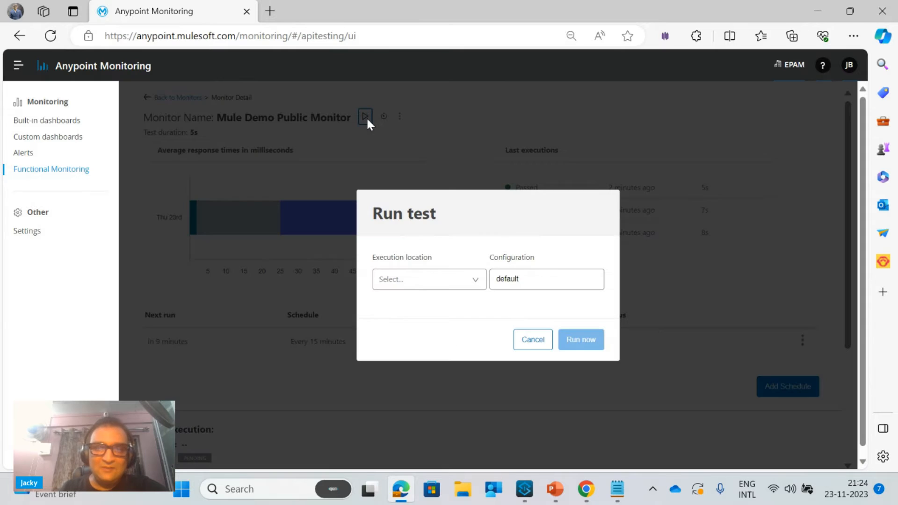
pyautogui.click(450, 280)
pyautogui.click(424, 311)
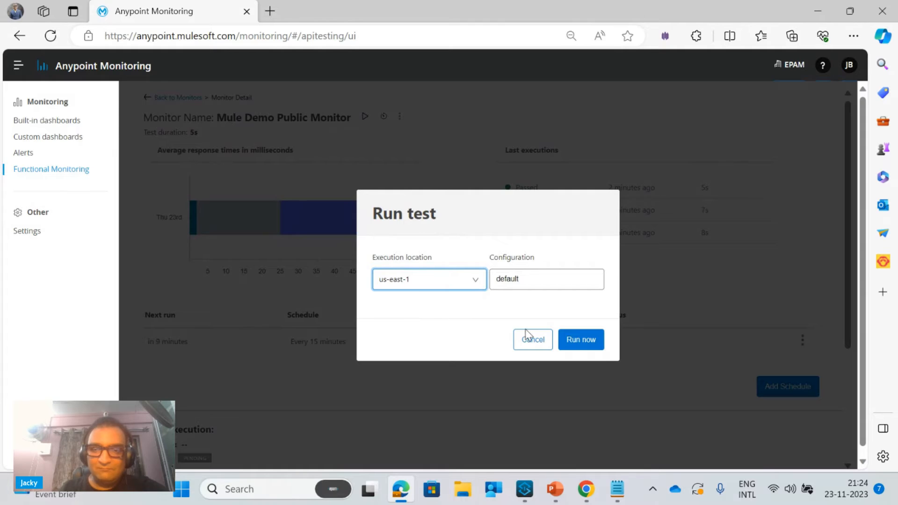
pyautogui.click(580, 340)
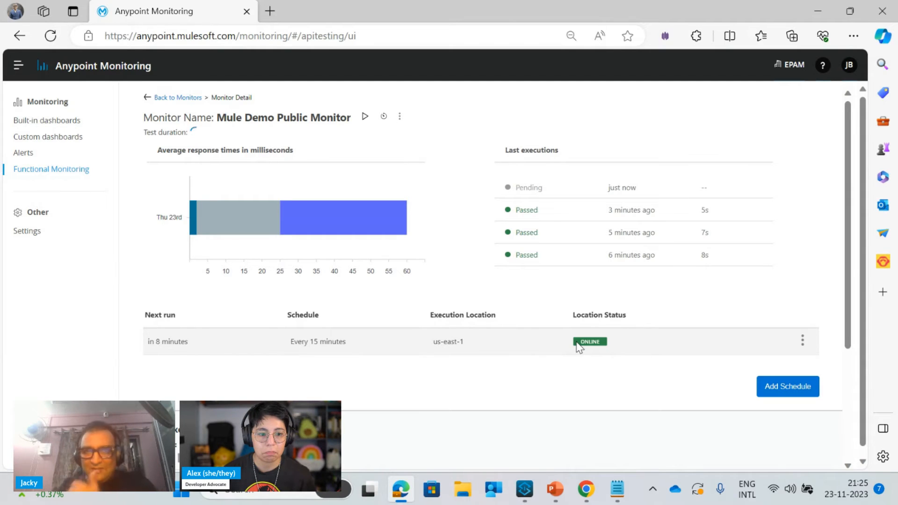
pyautogui.moveTo(578, 496)
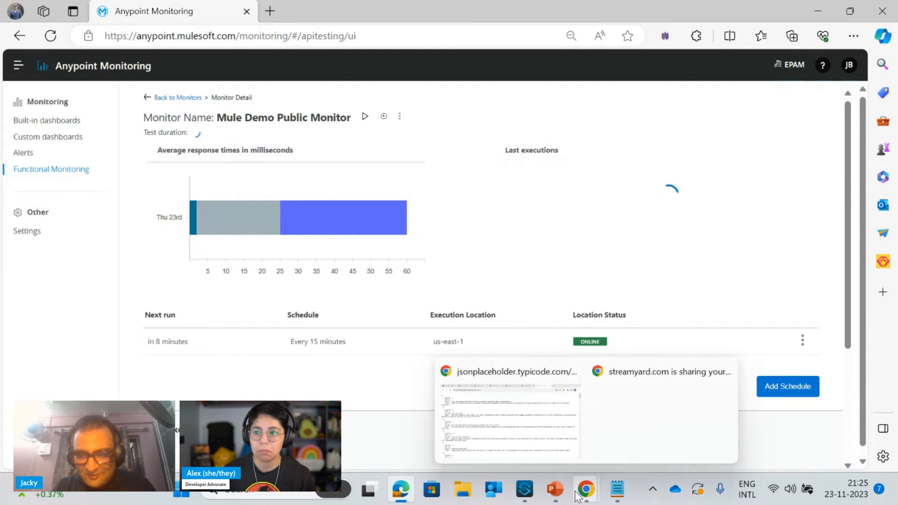
pyautogui.click(508, 424)
pyautogui.click(47, 12)
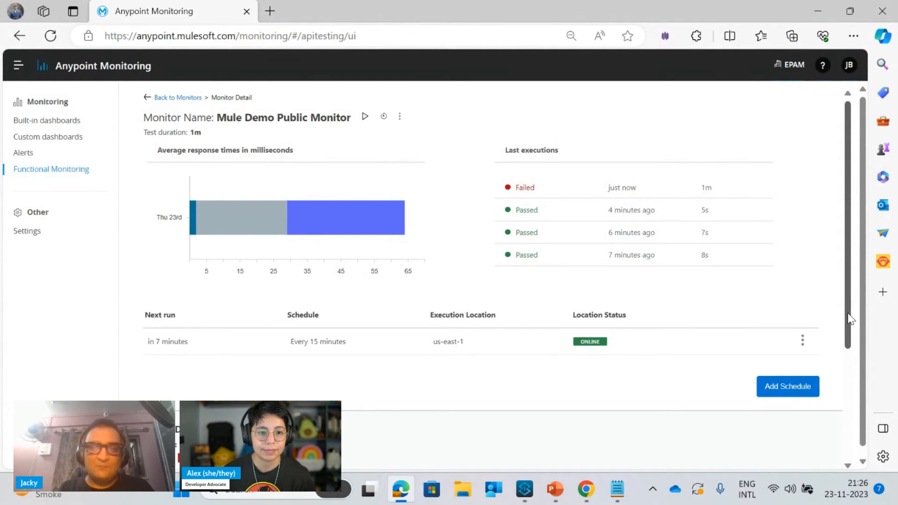
# Show all requests of Mule Demo Public Monitor's last execution and examine the result of the private app health request
pyautogui.moveTo(850, 320); pyautogui.dragTo(617, 460)
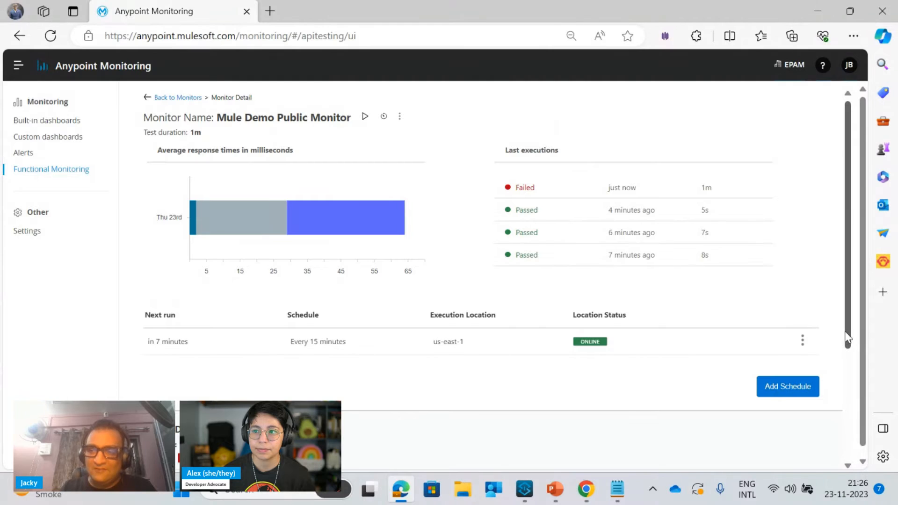
pyautogui.moveTo(849, 336); pyautogui.dragTo(859, 451)
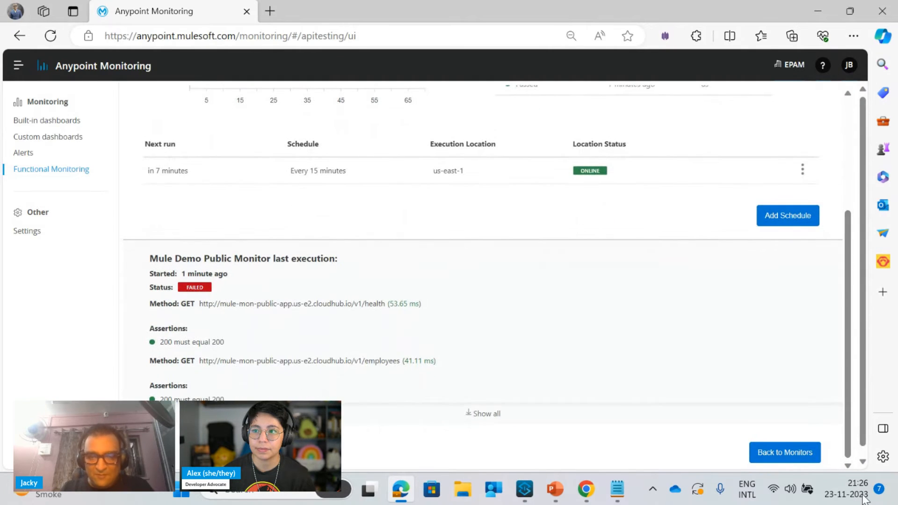
pyautogui.click(492, 414)
pyautogui.moveTo(491, 423); pyautogui.dragTo(592, 393)
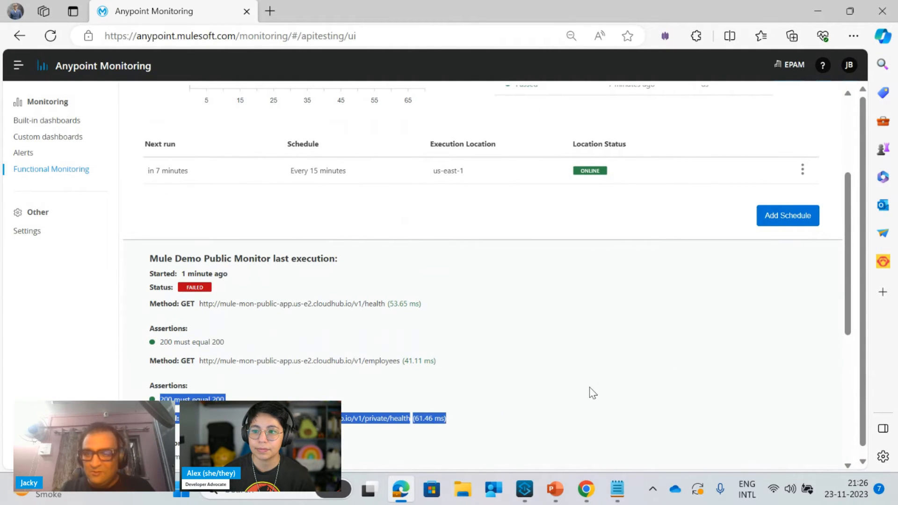
pyautogui.moveTo(853, 333); pyautogui.dragTo(873, 457)
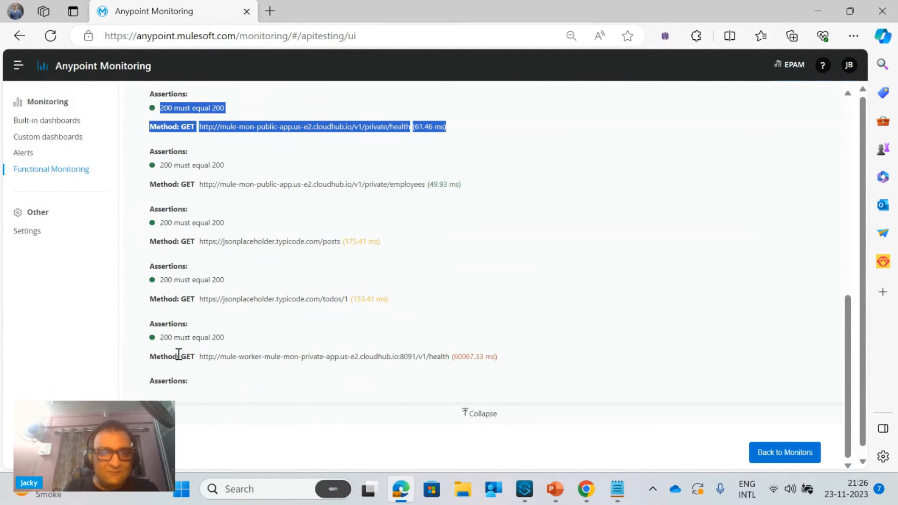
pyautogui.moveTo(149, 360); pyautogui.dragTo(406, 382)
pyautogui.moveTo(488, 379); pyautogui.dragTo(517, 367)
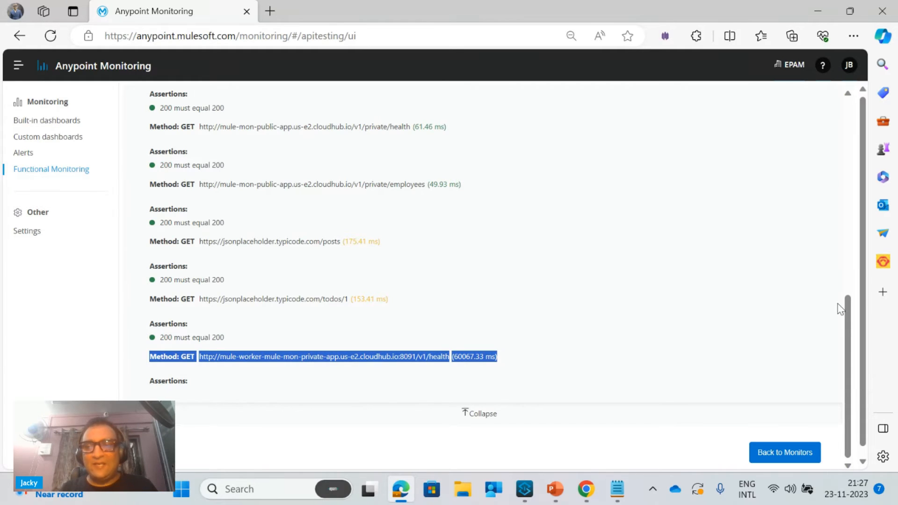
pyautogui.moveTo(851, 309); pyautogui.dragTo(845, 114)
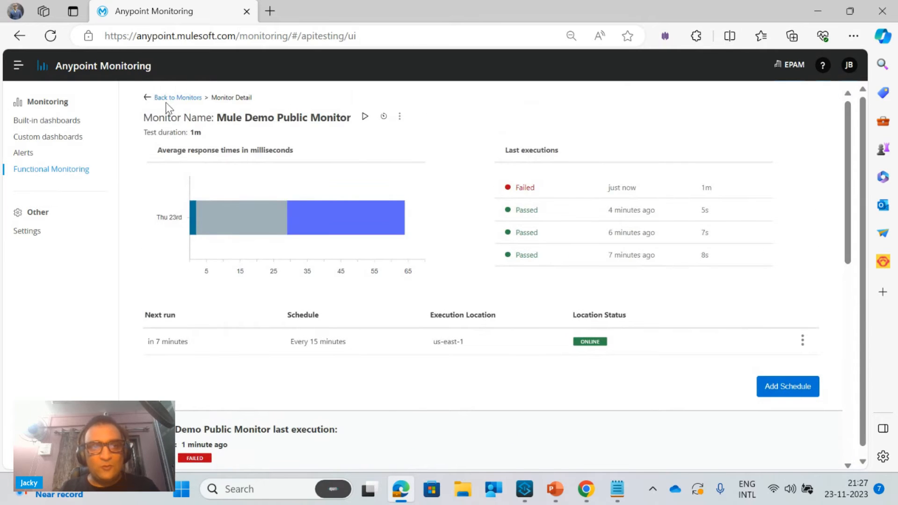
# Check the endpoint results of Mule Demo Public Monitor in the monitors list and reopen its details
pyautogui.click(197, 101)
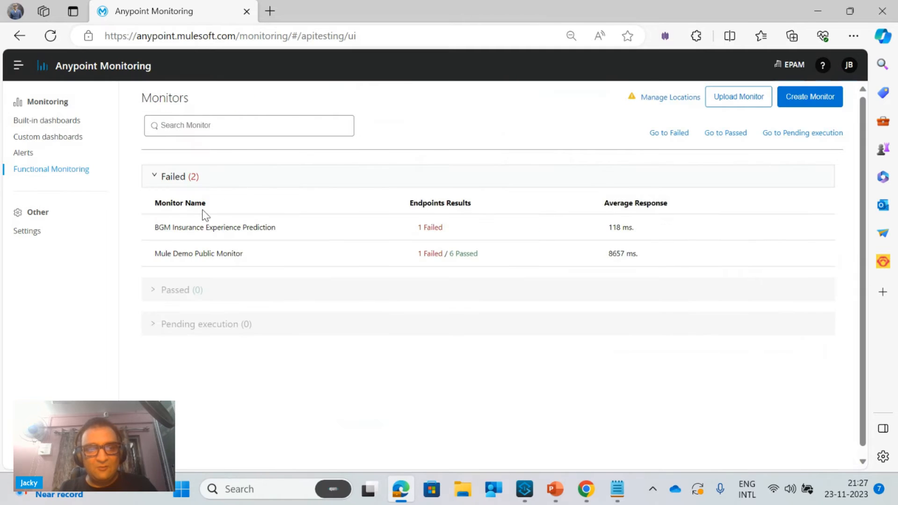
pyautogui.click(202, 258)
pyautogui.scroll(-4, 857, 281)
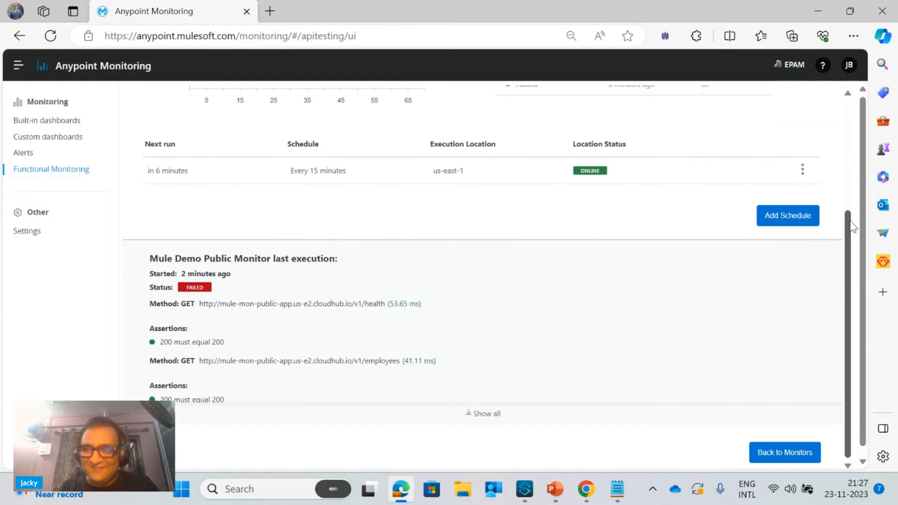
pyautogui.moveTo(851, 223); pyautogui.dragTo(842, 137)
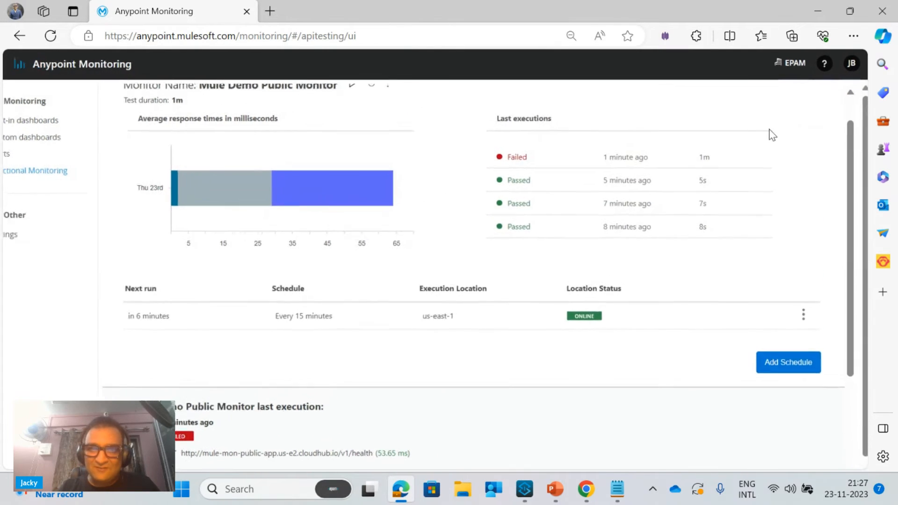
# Edit Mule Demo Public Monitor to delete Endpoint #7, keep the notification settings and update the monitor
pyautogui.click(401, 94)
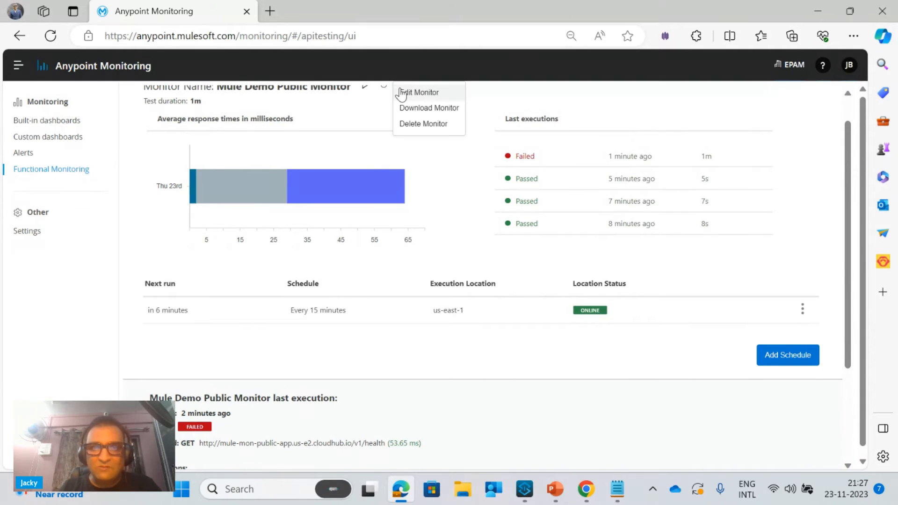
pyautogui.click(405, 96)
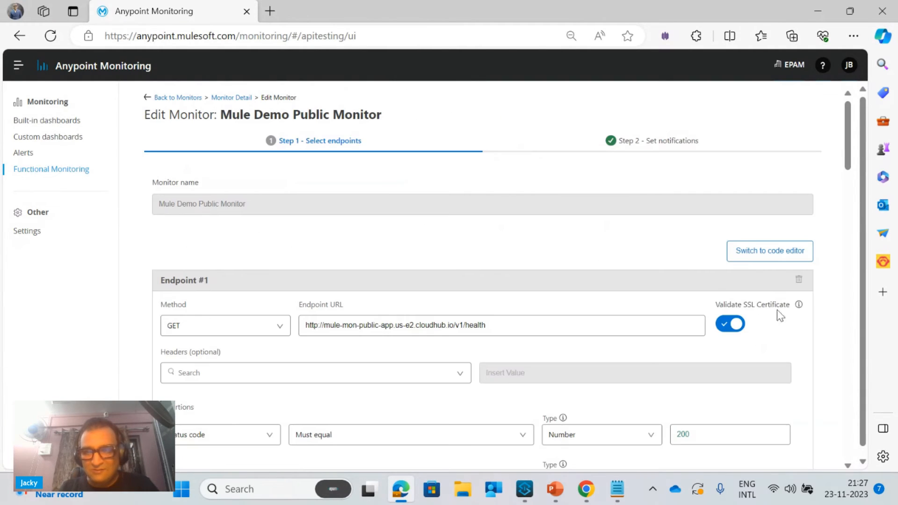
pyautogui.moveTo(850, 157); pyautogui.dragTo(849, 446)
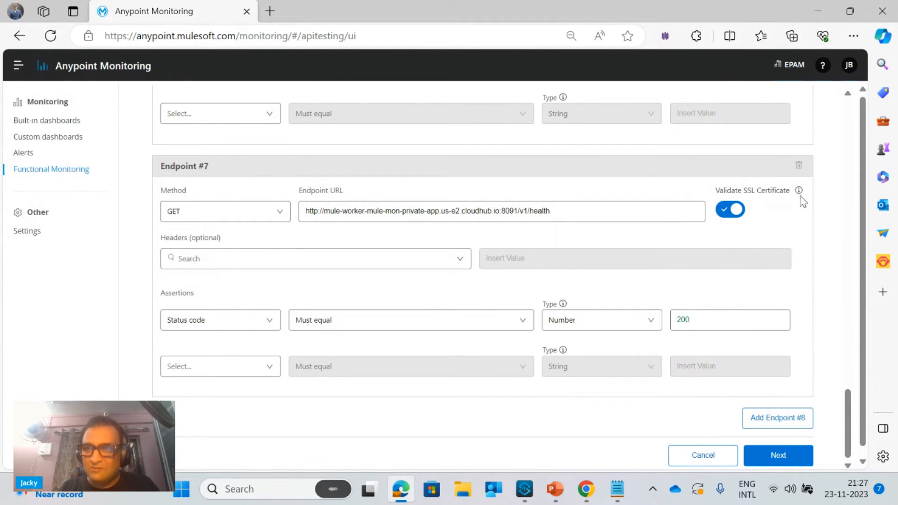
pyautogui.click(800, 167)
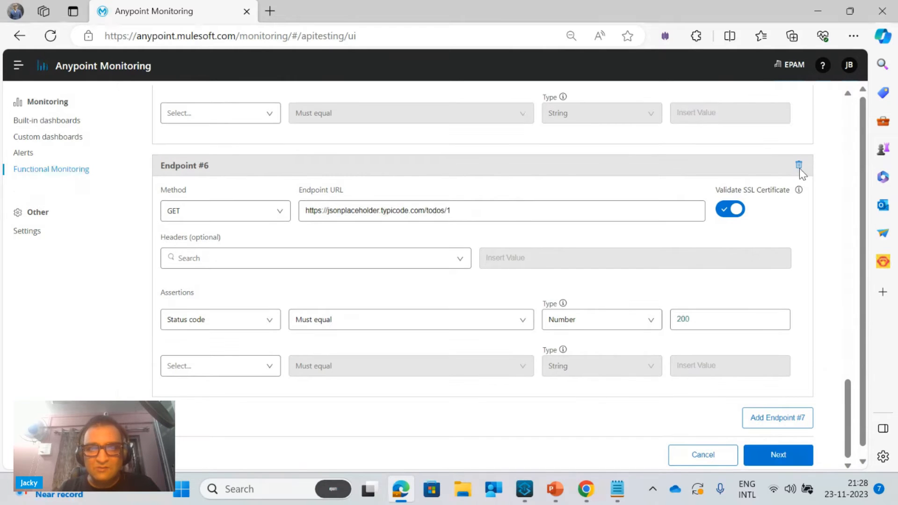
pyautogui.click(779, 461)
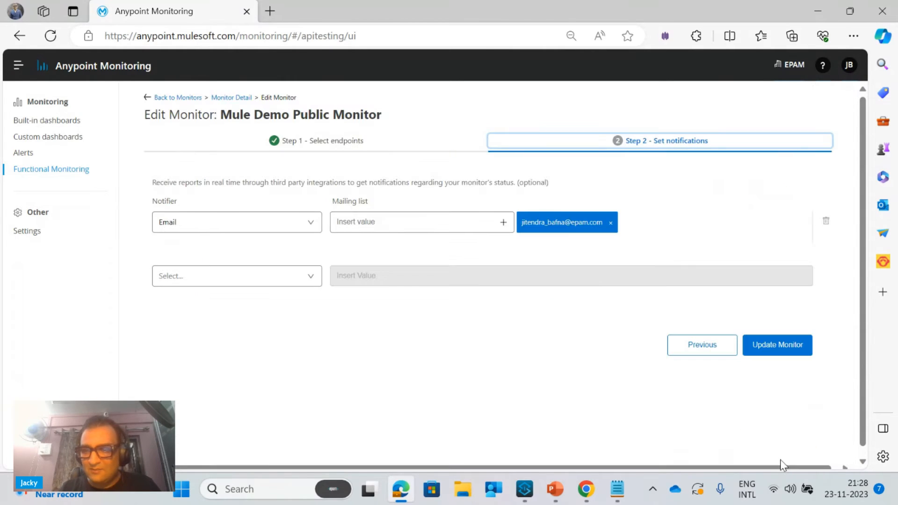
pyautogui.click(790, 351)
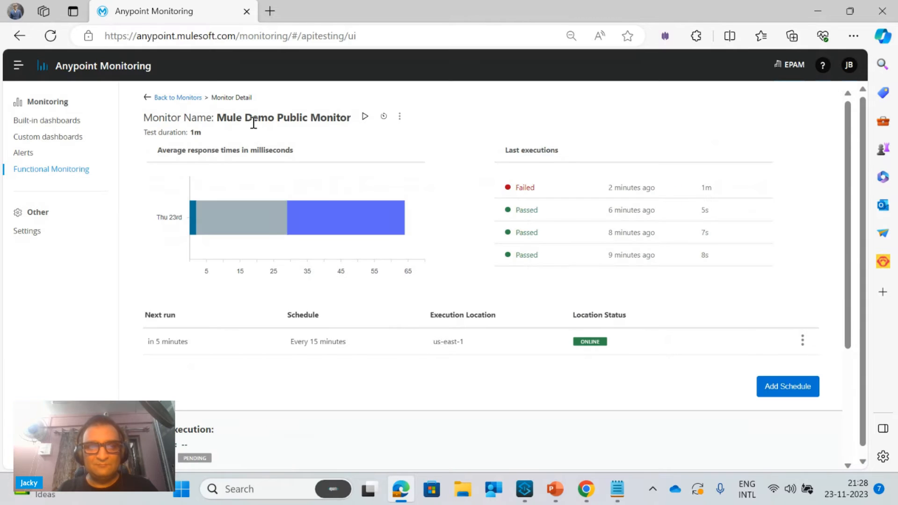
# Copy the public monitor's name, start creating a new monitor and name it Mule Demo Private Monitor
pyautogui.moveTo(218, 118); pyautogui.dragTo(351, 121)
pyautogui.hotkey('ctrl', 'c')
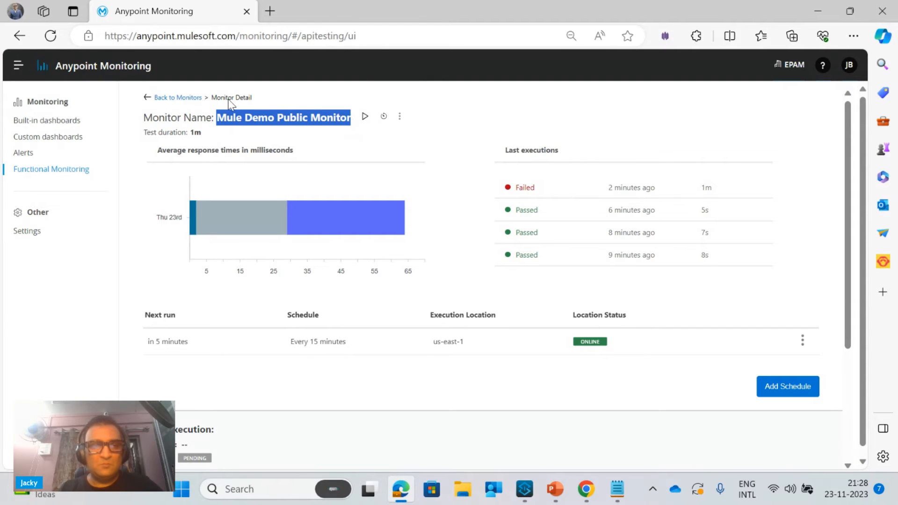
pyautogui.click(176, 98)
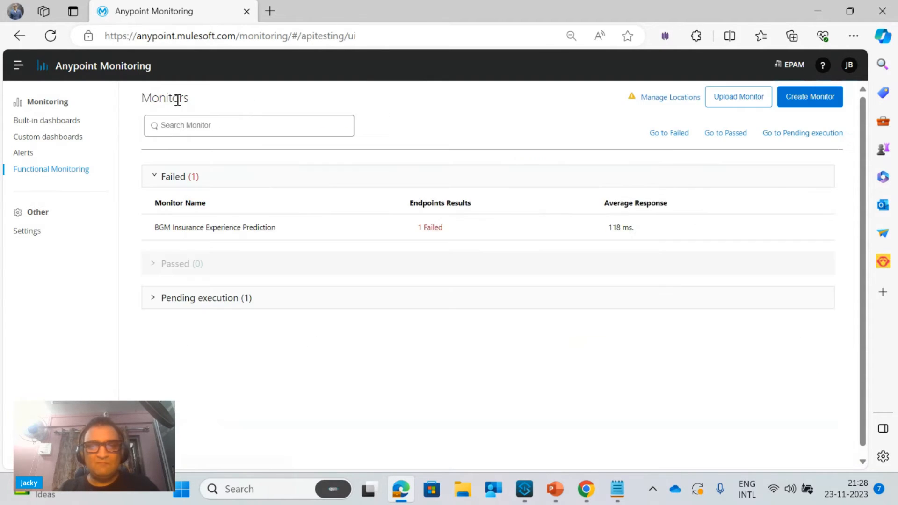
pyautogui.click(794, 100)
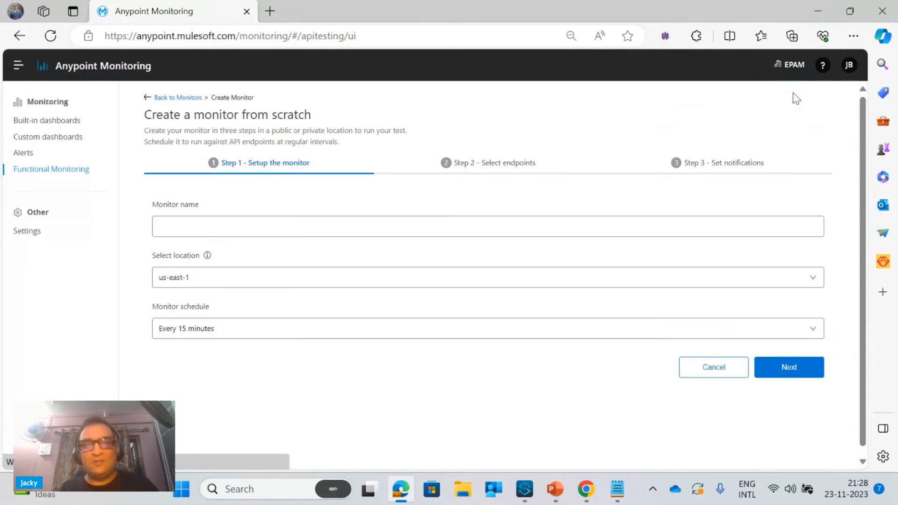
pyautogui.click(341, 218)
pyautogui.hotkey('ctrl', 'v')
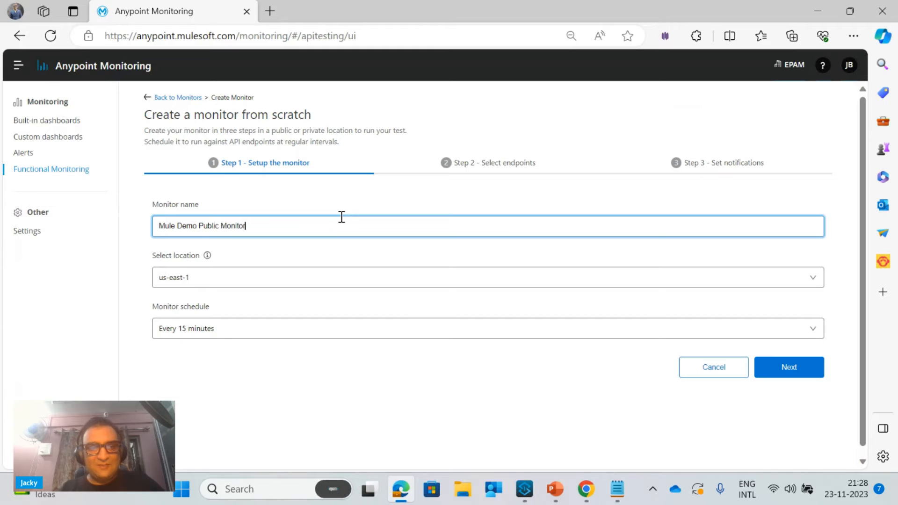
pyautogui.doubleClick(211, 227)
pyautogui.write('ivate')
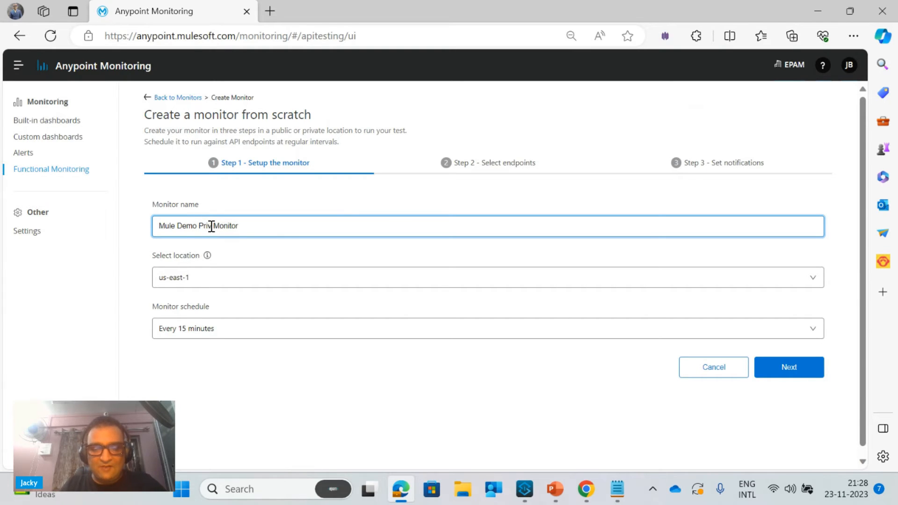
# Create a new location named Mule Demo Private Location in the Sandbox environment and continue to the endpoint selection
pyautogui.click(185, 281)
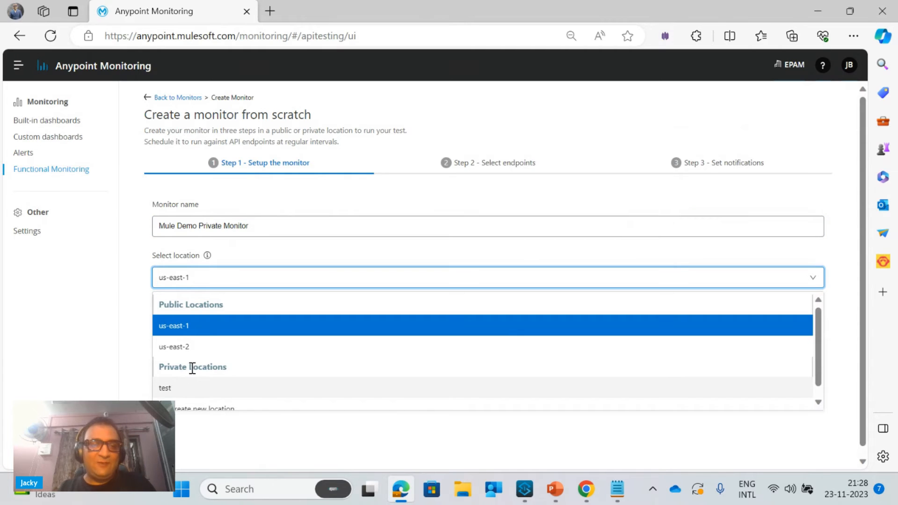
pyautogui.click(196, 410)
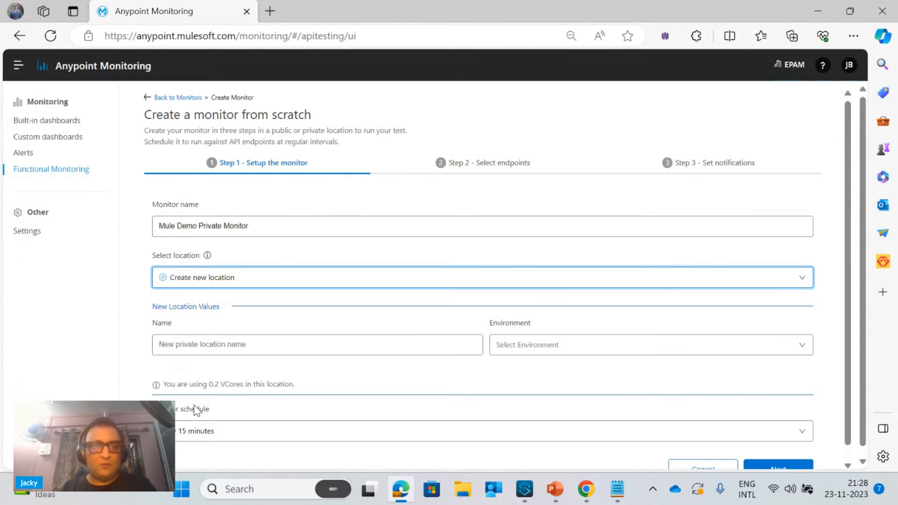
pyautogui.click(223, 342)
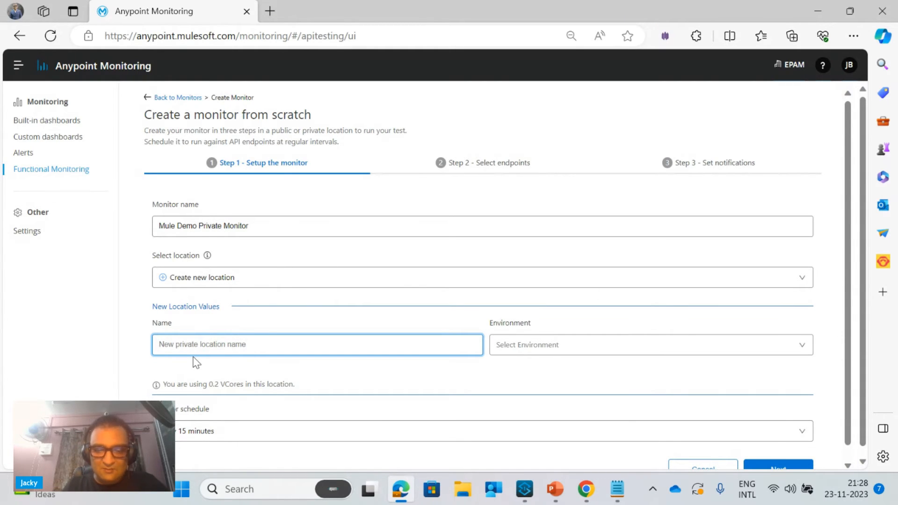
pyautogui.write('Mule Demo Private Location')
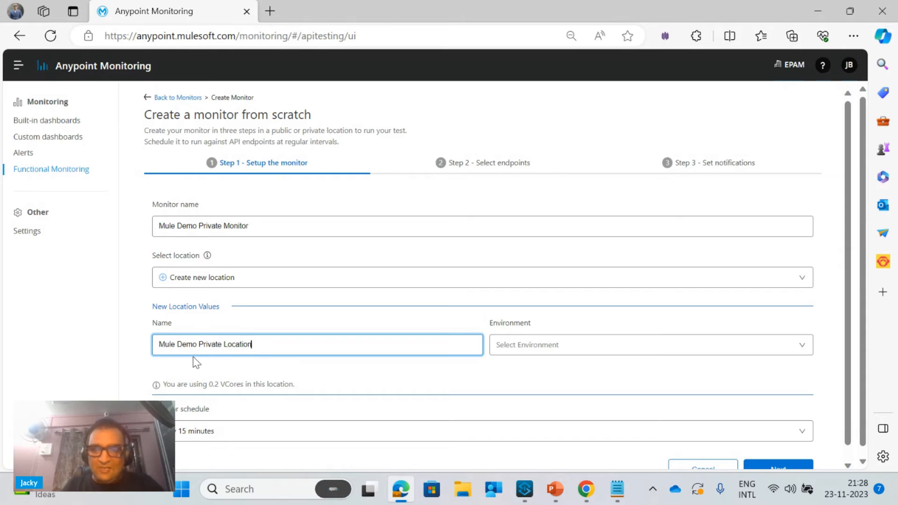
pyautogui.click(509, 351)
pyautogui.click(513, 395)
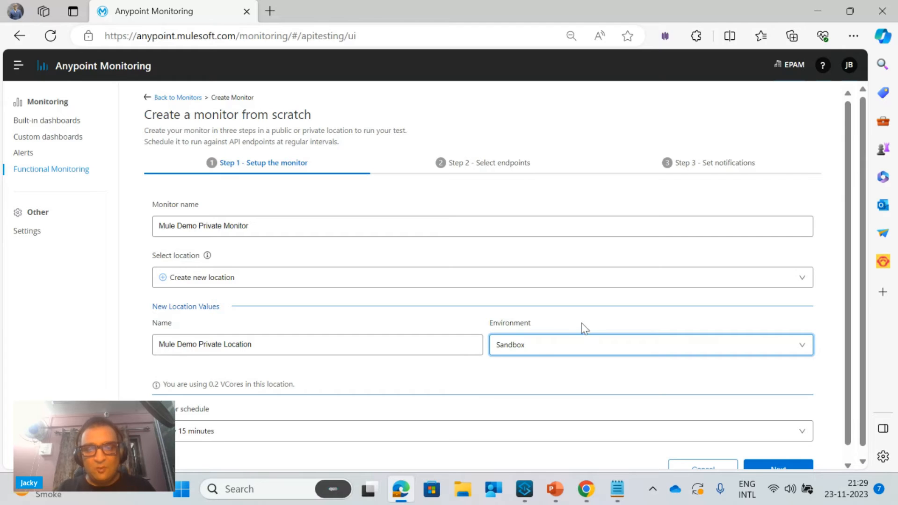
pyautogui.click(546, 348)
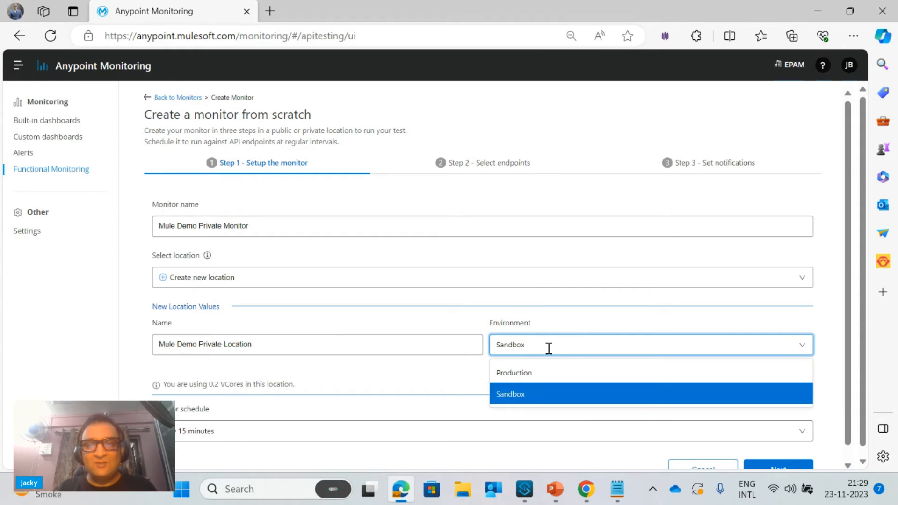
pyautogui.click(770, 467)
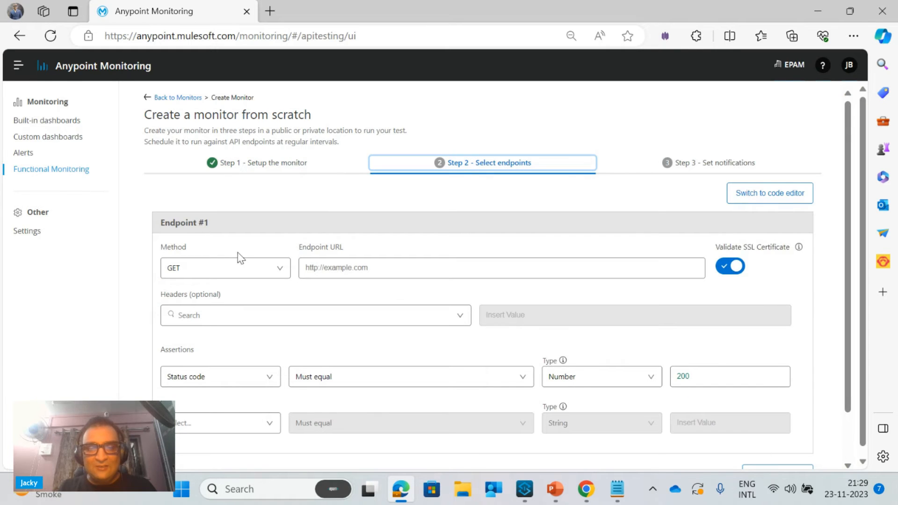
pyautogui.click(617, 488)
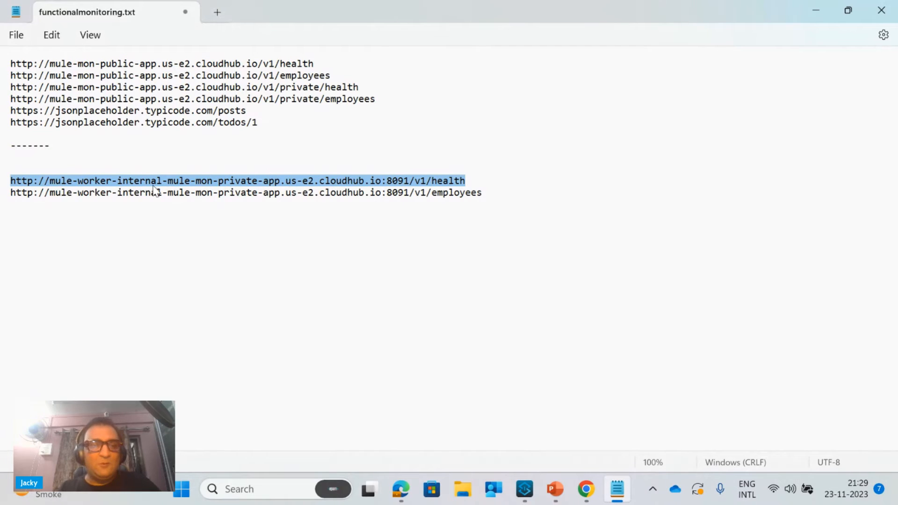
pyautogui.click(815, 7)
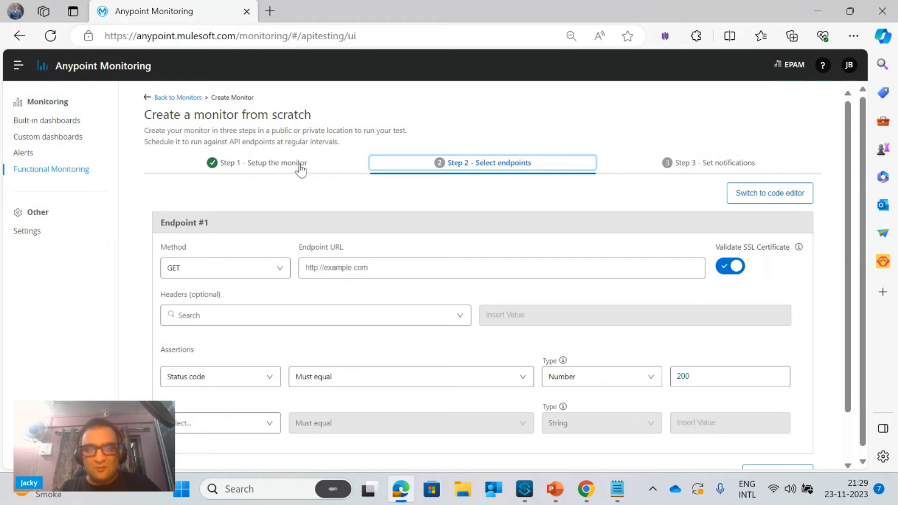
pyautogui.click(364, 268)
pyautogui.write('http://mule-worker-internal-mule-mon-private-app.us-e2.cloudhub.io:8091/v1/health')
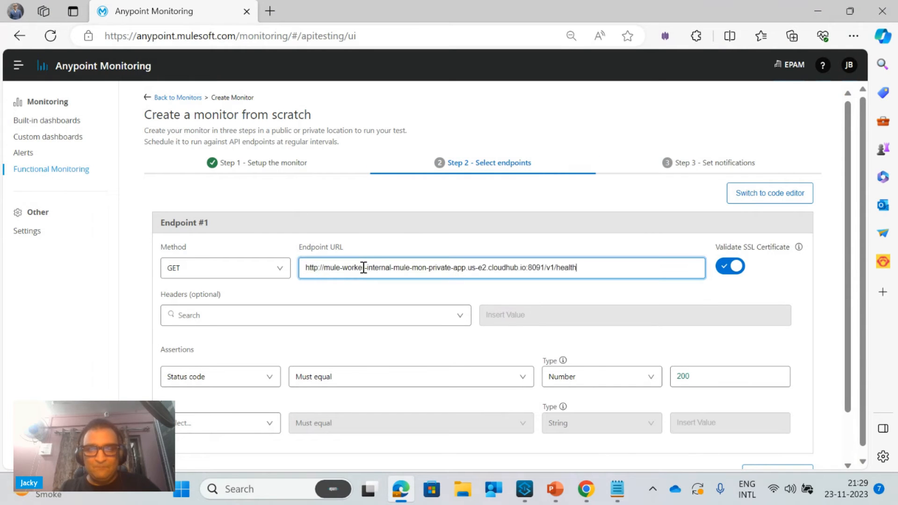
pyautogui.click(618, 491)
pyautogui.click(489, 193)
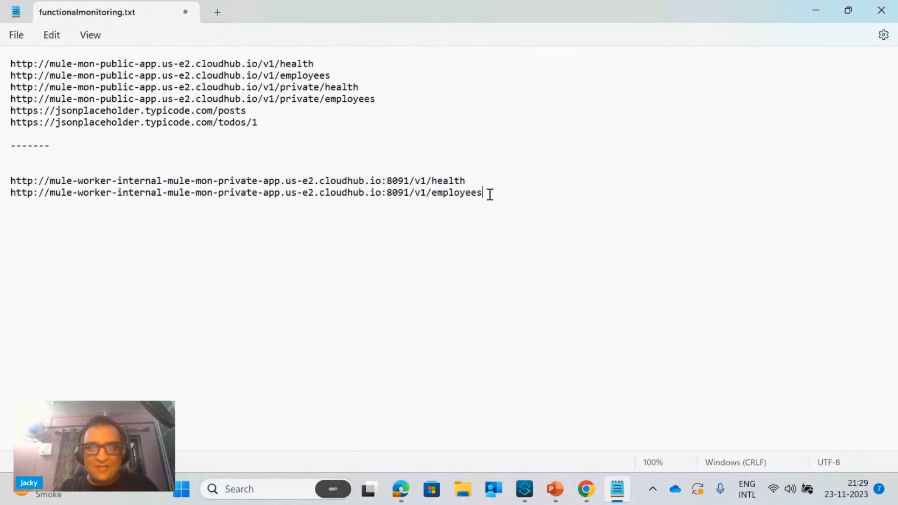
pyautogui.moveTo(490, 194); pyautogui.dragTo(3, 209)
pyautogui.hotkey('ctrl', 'c')
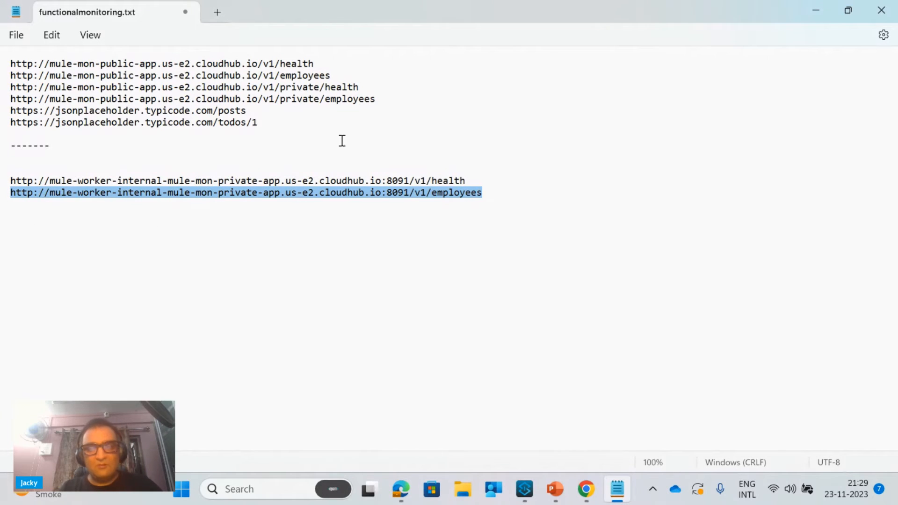
pyautogui.click(821, 17)
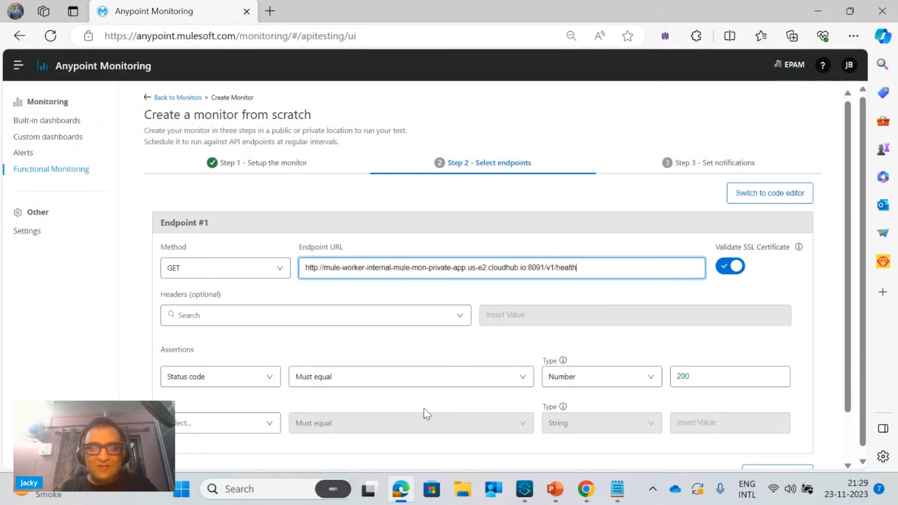
pyautogui.scroll(-2, 837, 412)
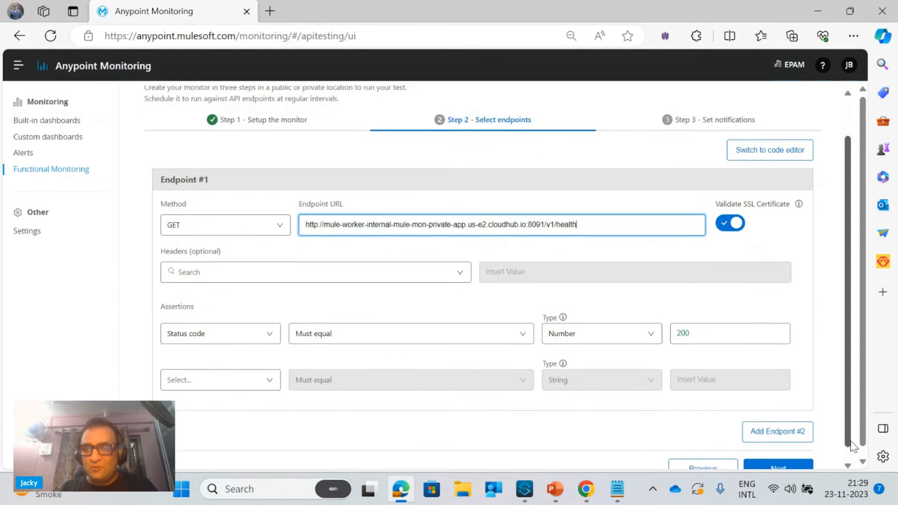
pyautogui.click(790, 420)
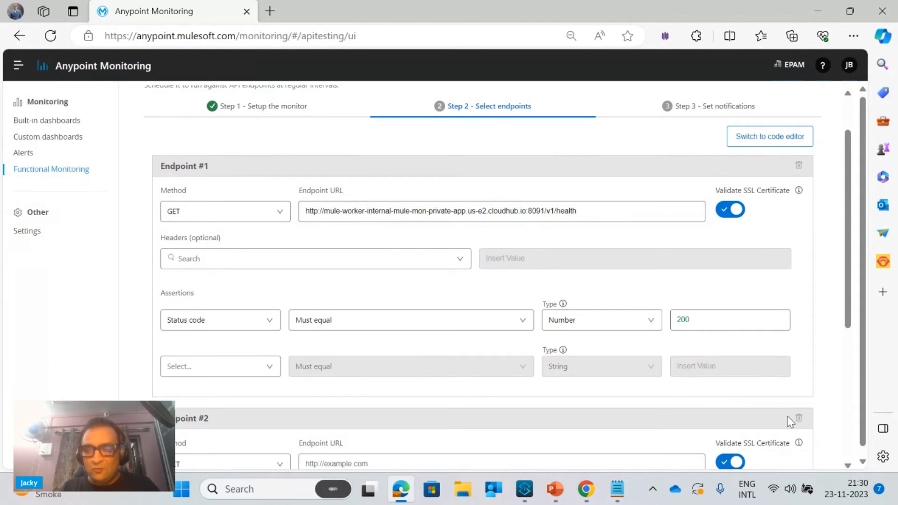
pyautogui.click(371, 459)
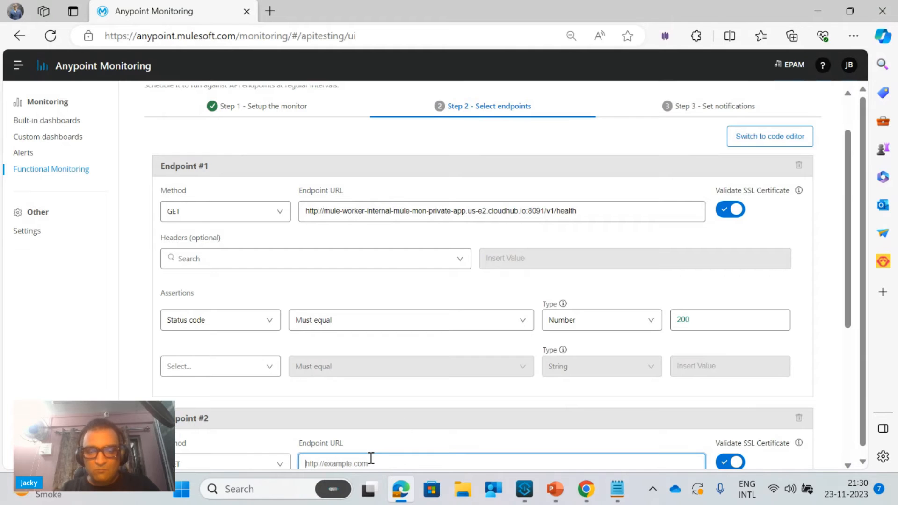
pyautogui.hotkey('ctrl', 'v')
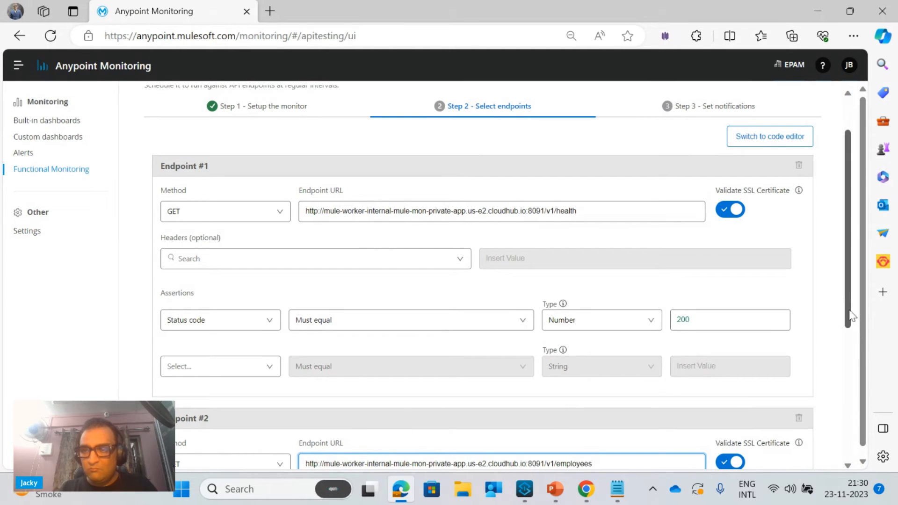
# Review both endpoints, continue to the notification settings, leave the notifier unselected and create the monitor
pyautogui.scroll(-4, 851, 306)
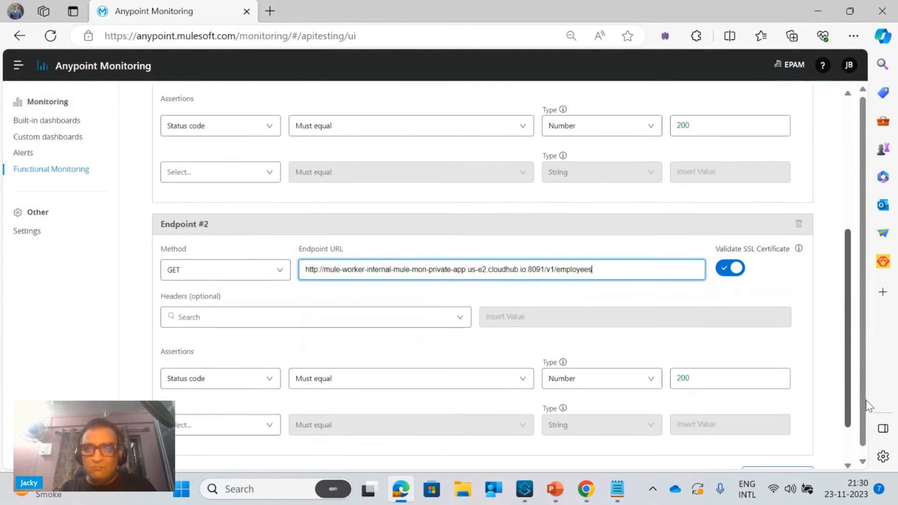
pyautogui.scroll(3, 861, 349)
pyautogui.scroll(-5, 861, 323)
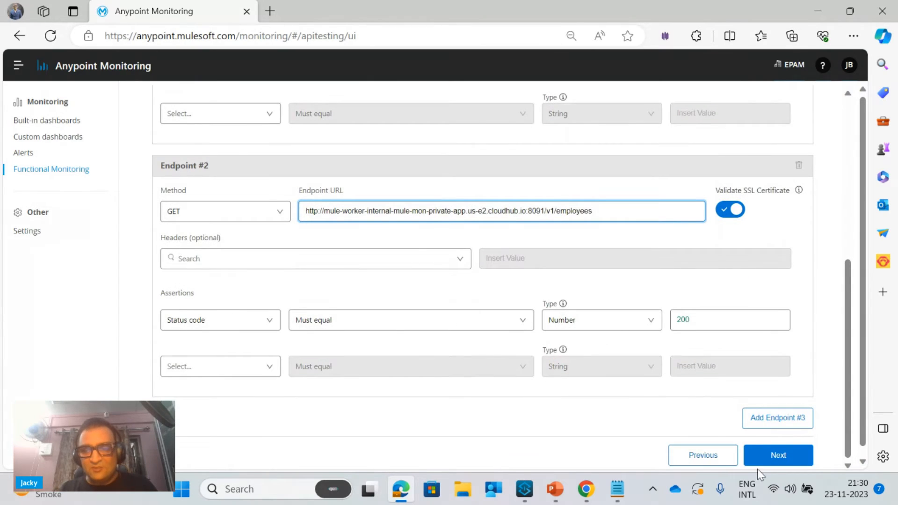
pyautogui.click(788, 465)
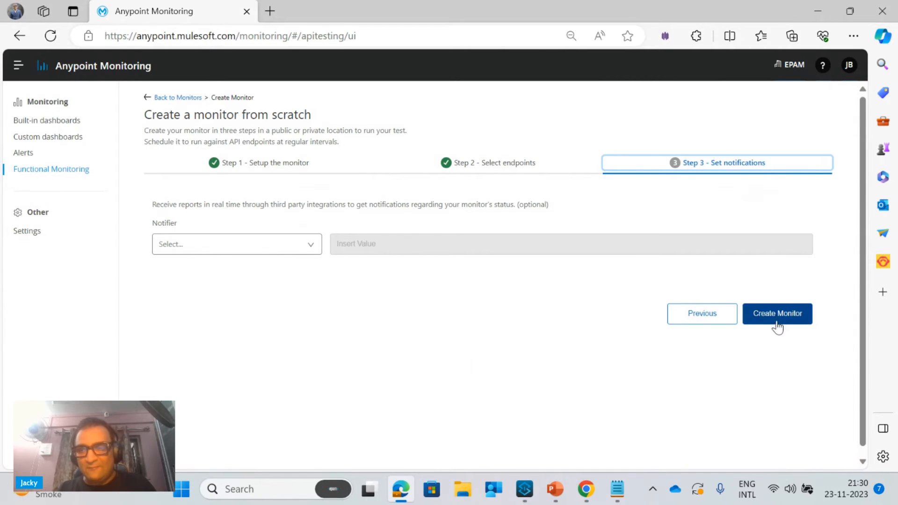
pyautogui.click(246, 253)
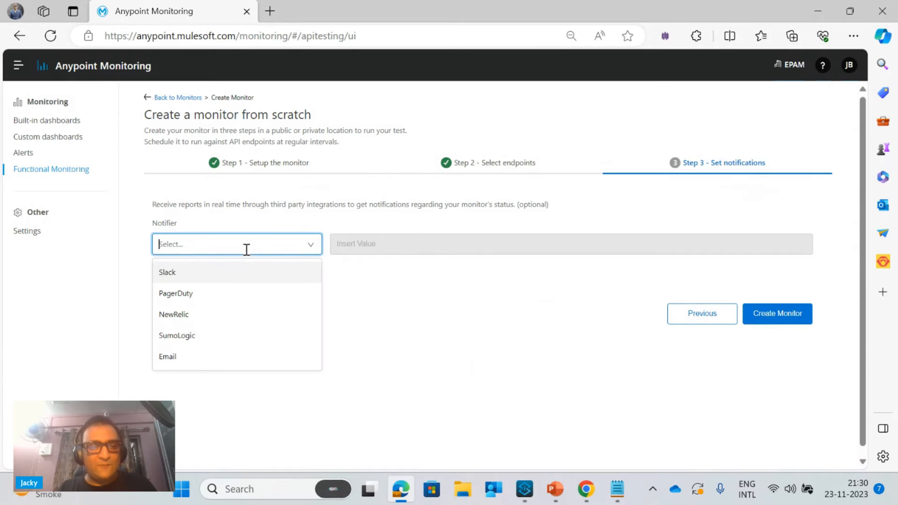
pyautogui.click(459, 313)
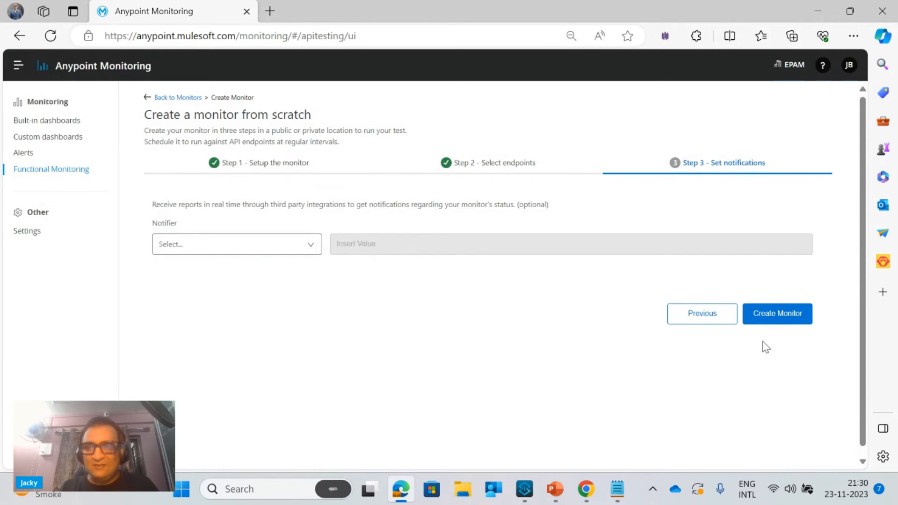
pyautogui.click(779, 322)
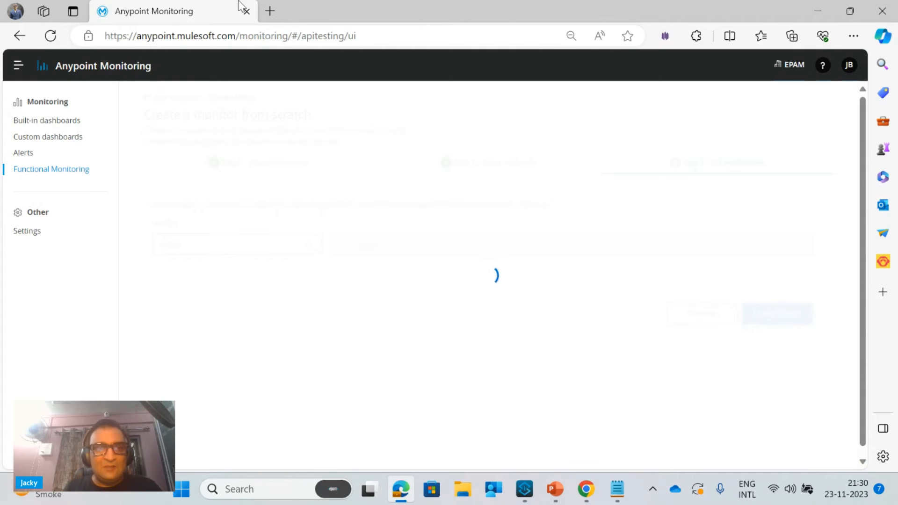
# Open Runtime Manager in a duplicate browser tab, check the new monitor's detail page in the original tab and return to Runtime Manager
pyautogui.rightClick(132, 14)
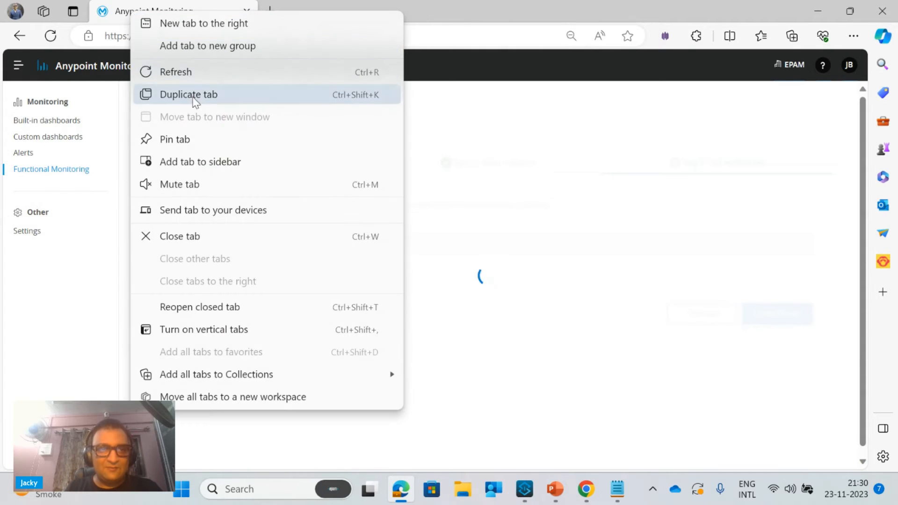
pyautogui.click(220, 100)
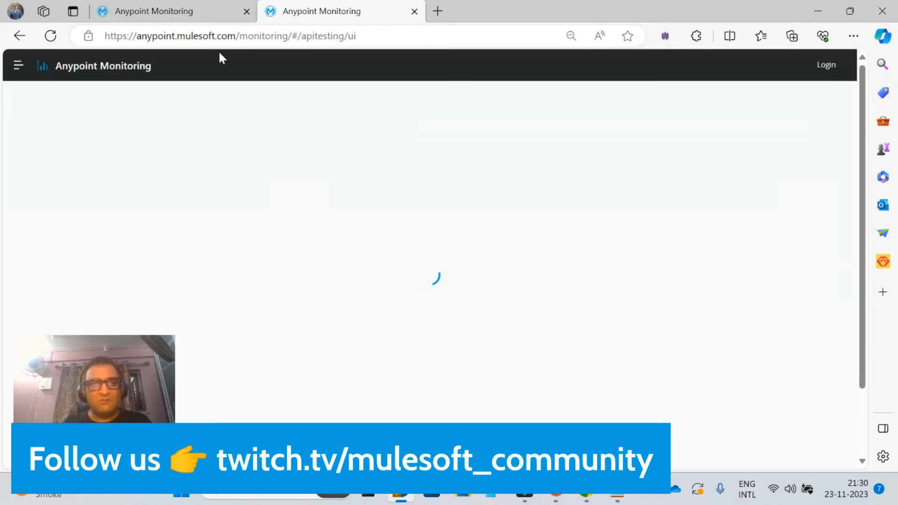
pyautogui.click(17, 65)
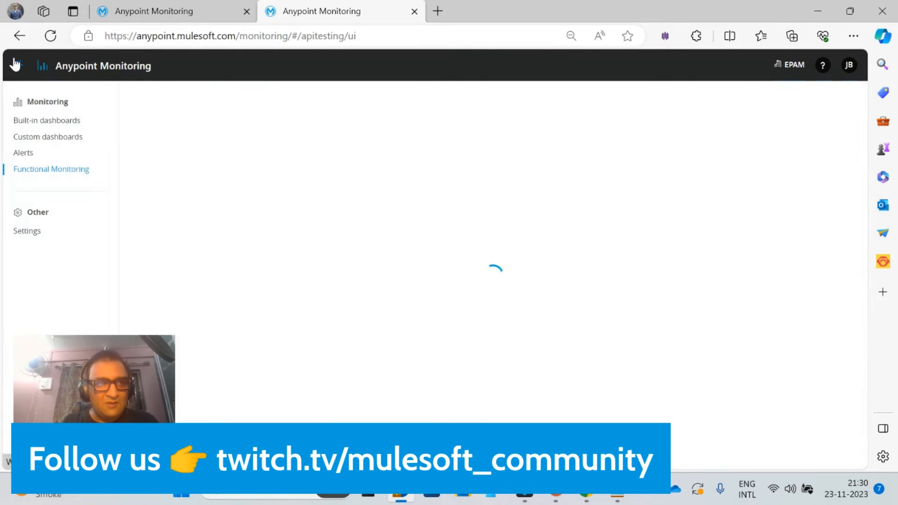
pyautogui.click(15, 65)
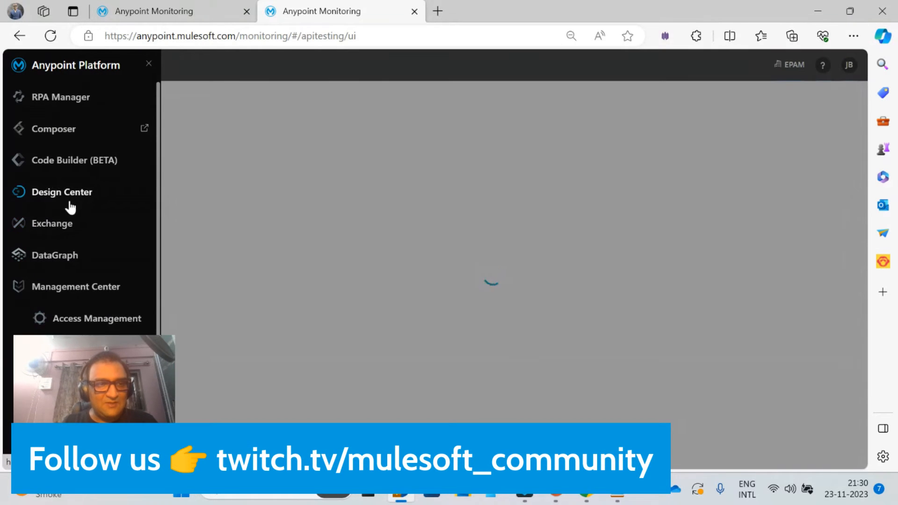
pyautogui.click(83, 381)
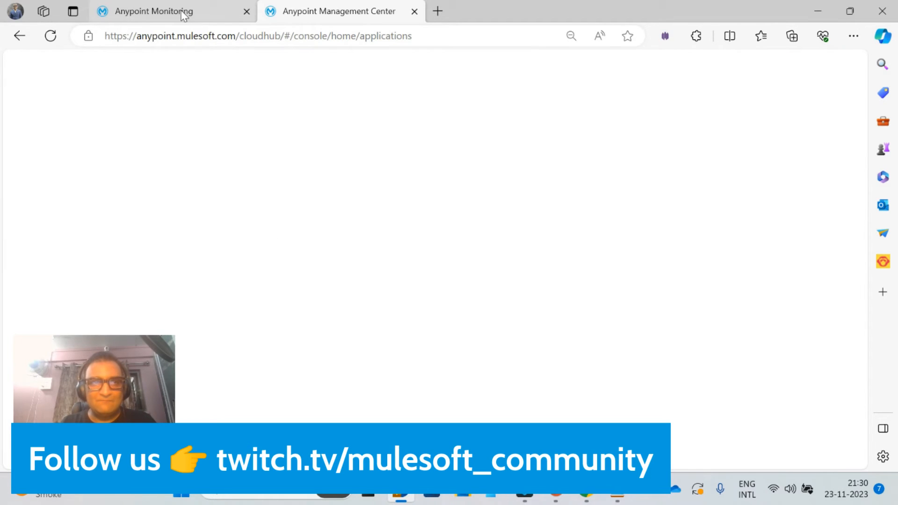
pyautogui.click(183, 13)
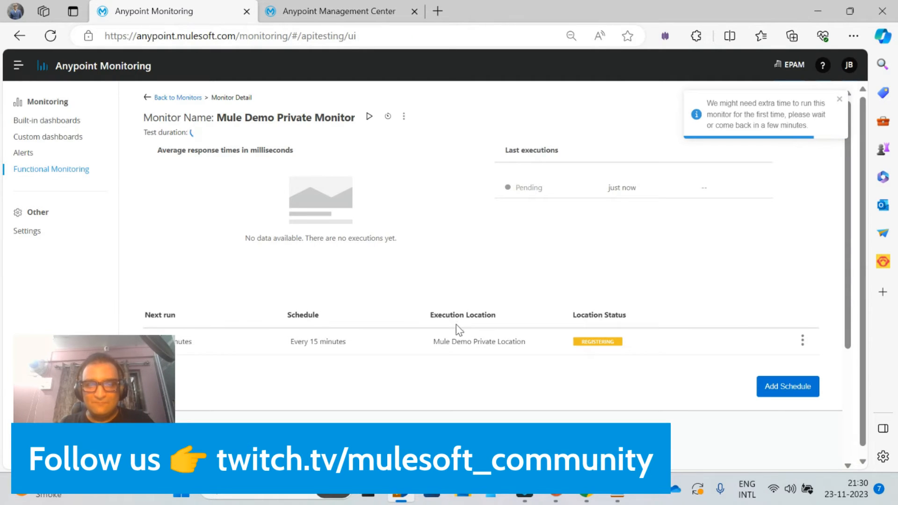
pyautogui.click(309, 7)
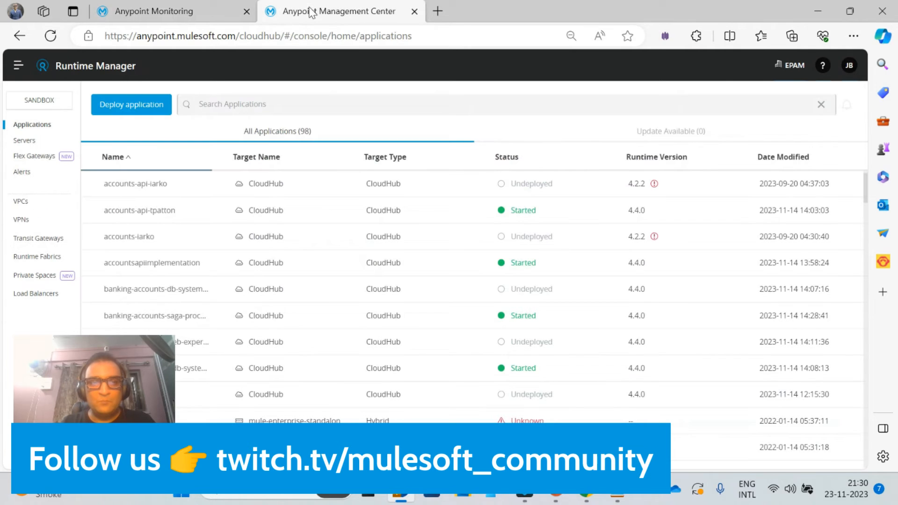
# Search the Sandbox applications for mule and view the settings of the muledemoprivateloca application that is deploying
pyautogui.click(237, 104)
pyautogui.write('mule')
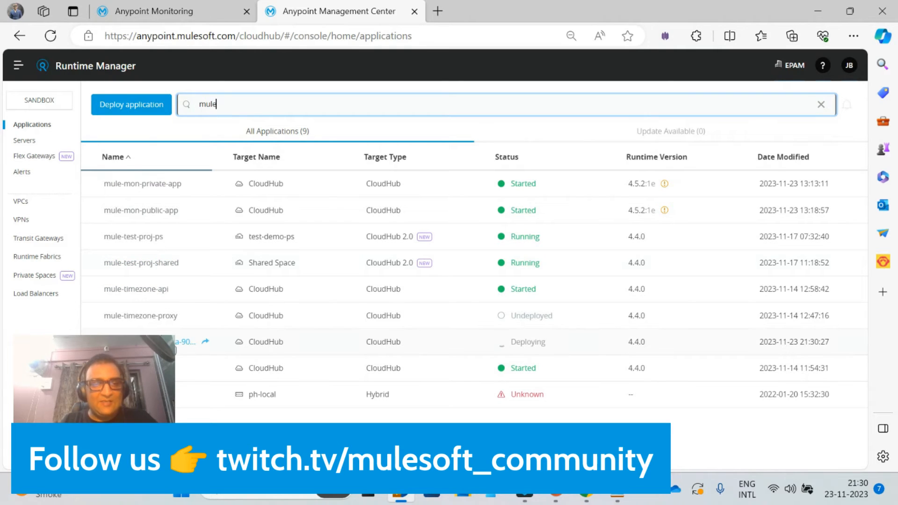
pyautogui.click(177, 346)
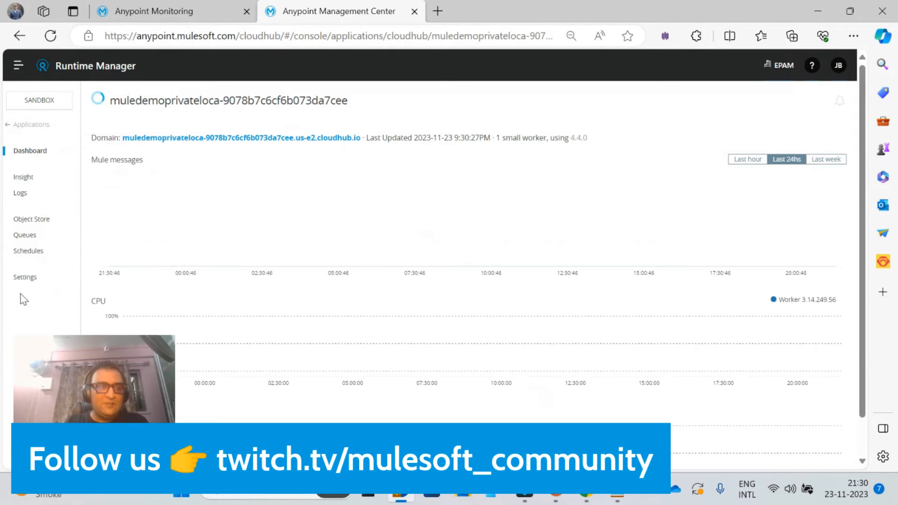
pyautogui.click(34, 282)
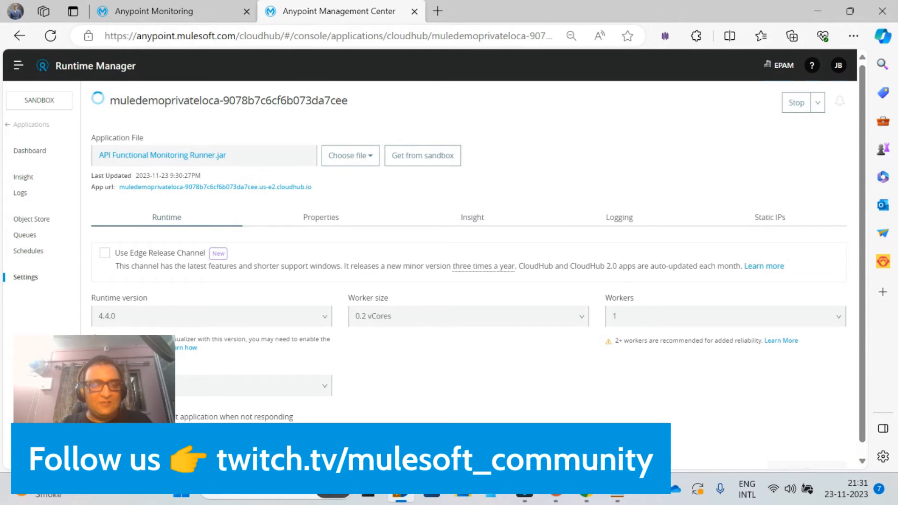
# Return to the applications list and inspect the region and environment details of the vpc-east VPC
pyautogui.click(21, 126)
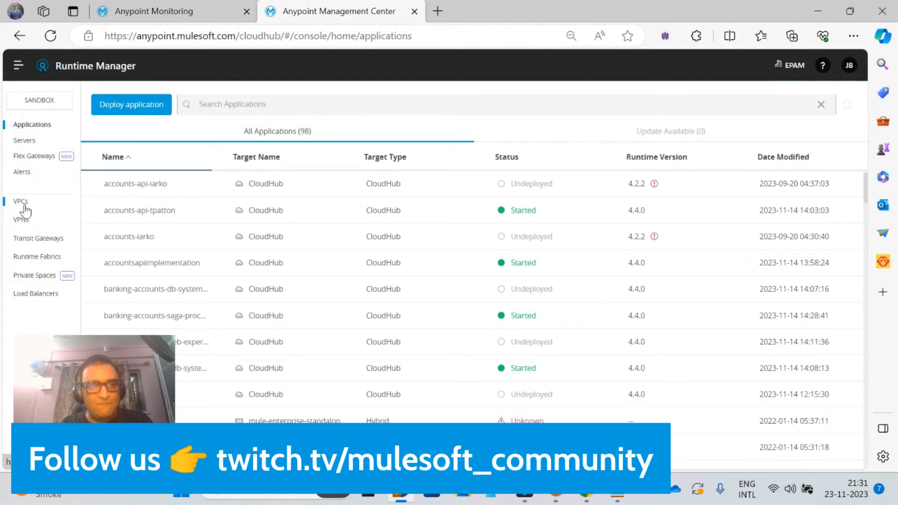
pyautogui.click(23, 204)
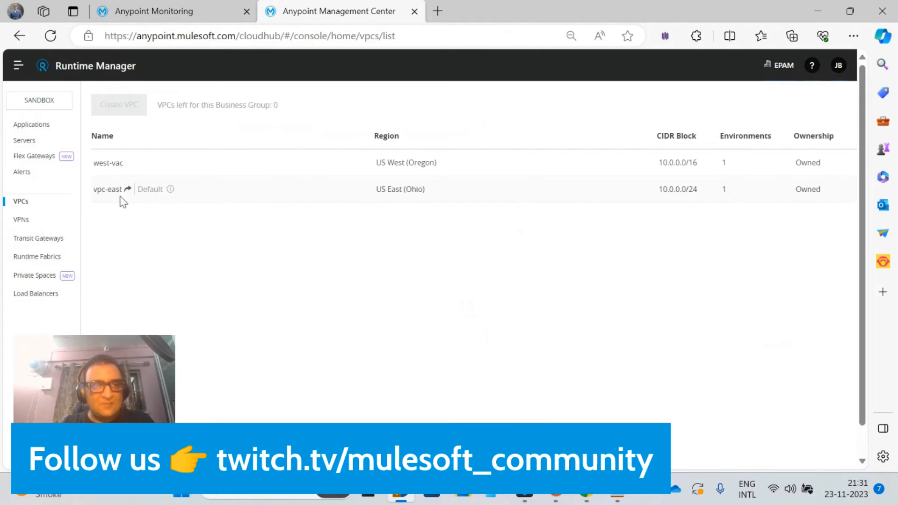
pyautogui.click(108, 190)
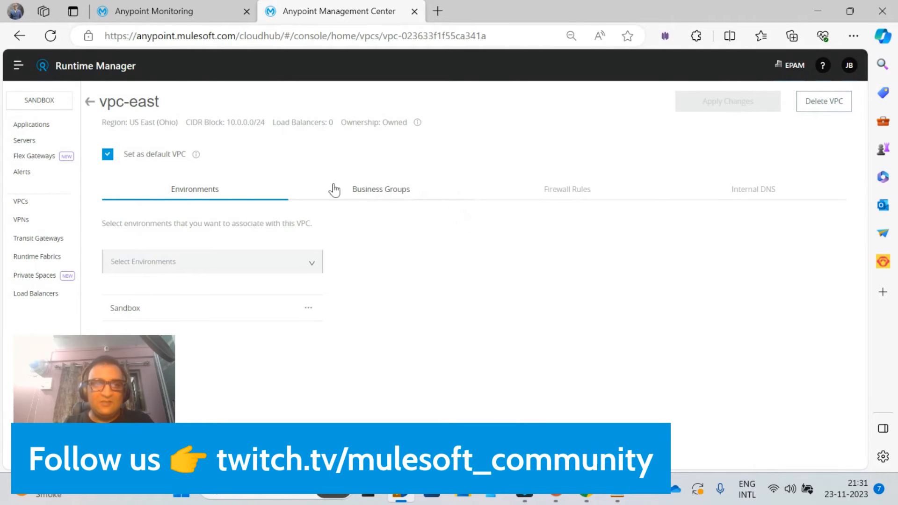
pyautogui.moveTo(132, 123); pyautogui.dragTo(212, 125)
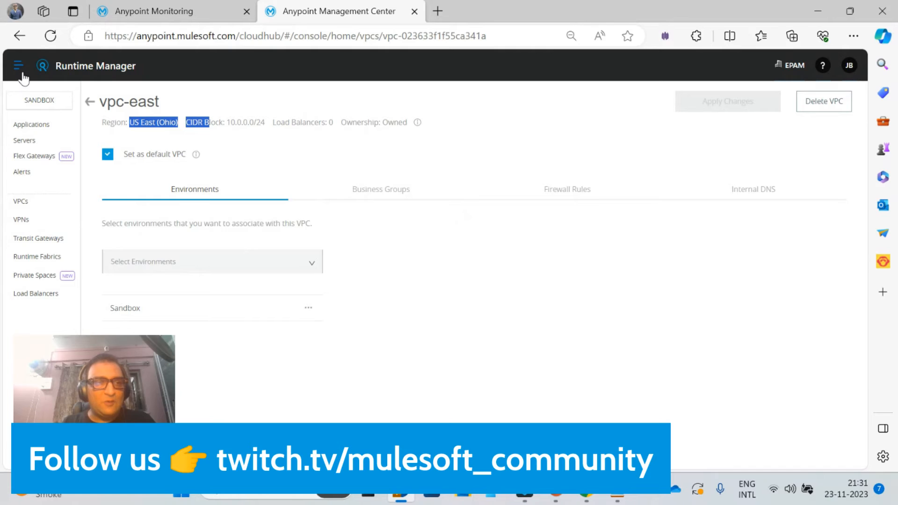
# Search the applications for mule again and view the deployment logs of the muledemoprivateloca application
pyautogui.click(41, 131)
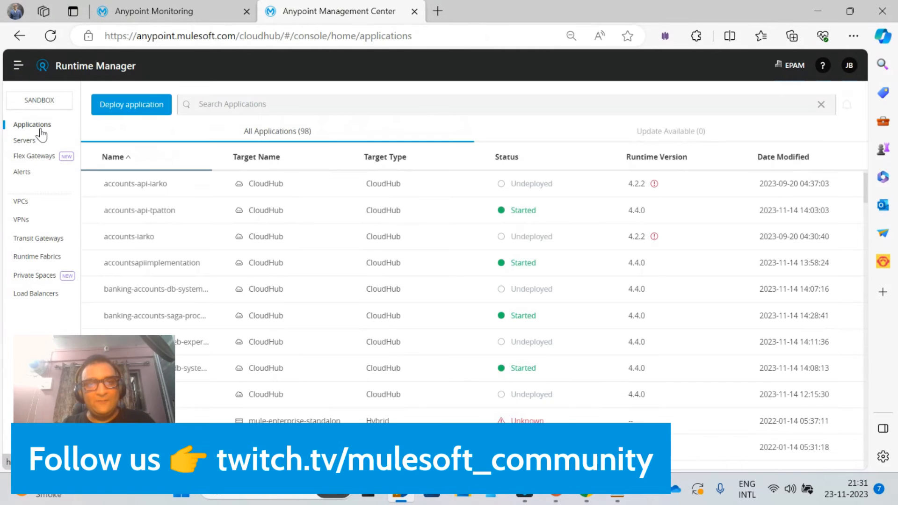
pyautogui.click(215, 107)
pyautogui.write('mule')
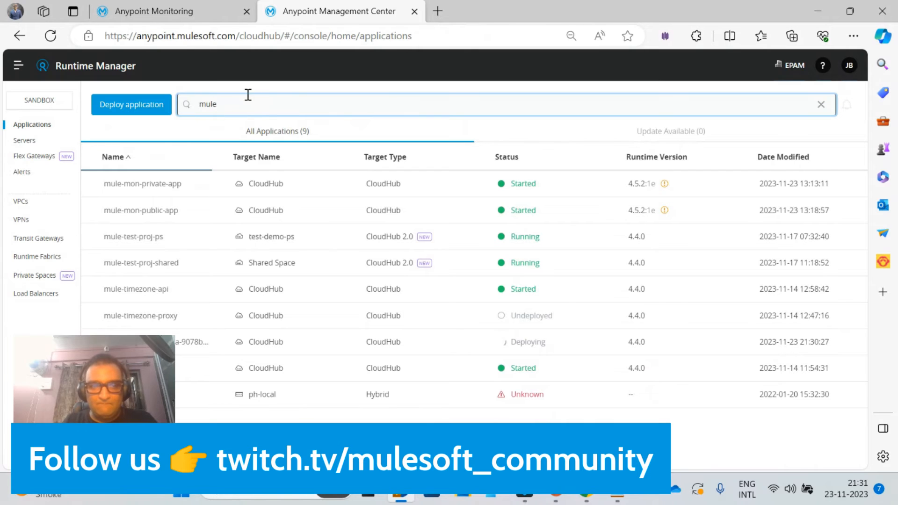
pyautogui.click(140, 342)
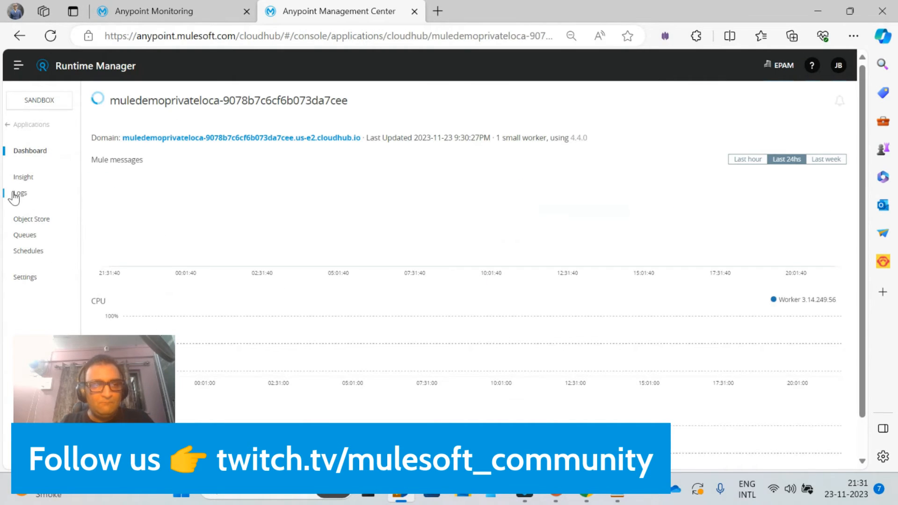
pyautogui.click(18, 197)
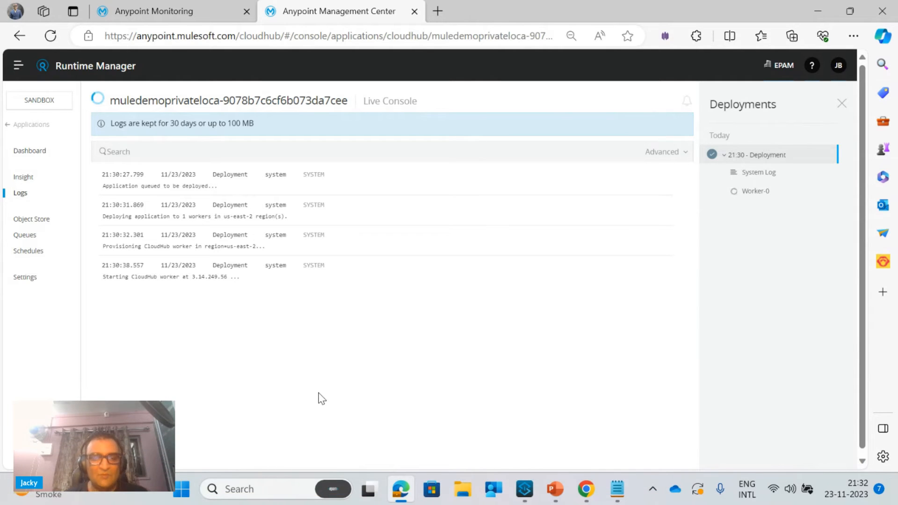
# Switch to PowerPoint and present slide 5, the private location architecture diagram, as a full-screen slide show
pyautogui.click(561, 493)
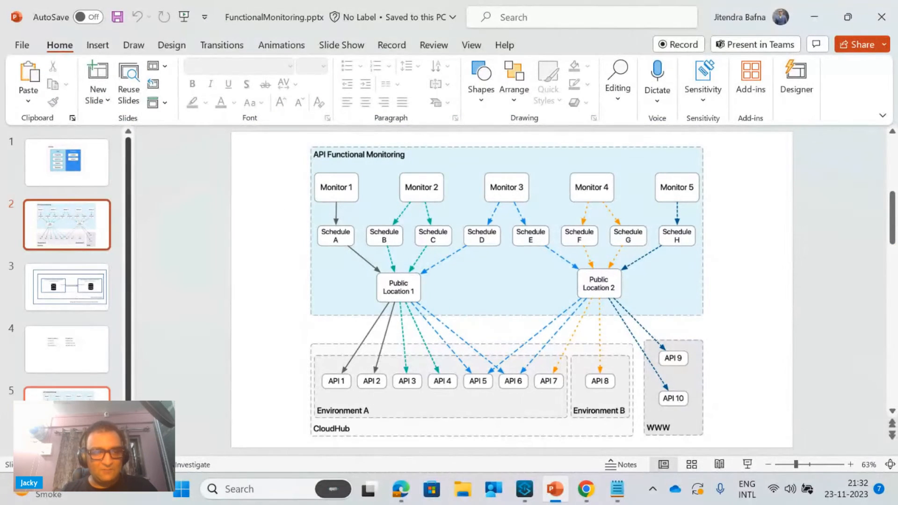
pyautogui.click(66, 395)
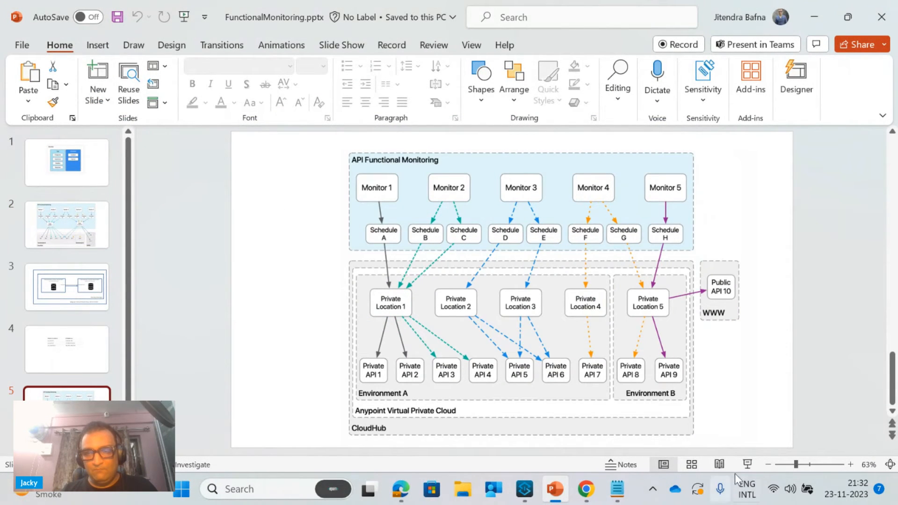
pyautogui.click(750, 467)
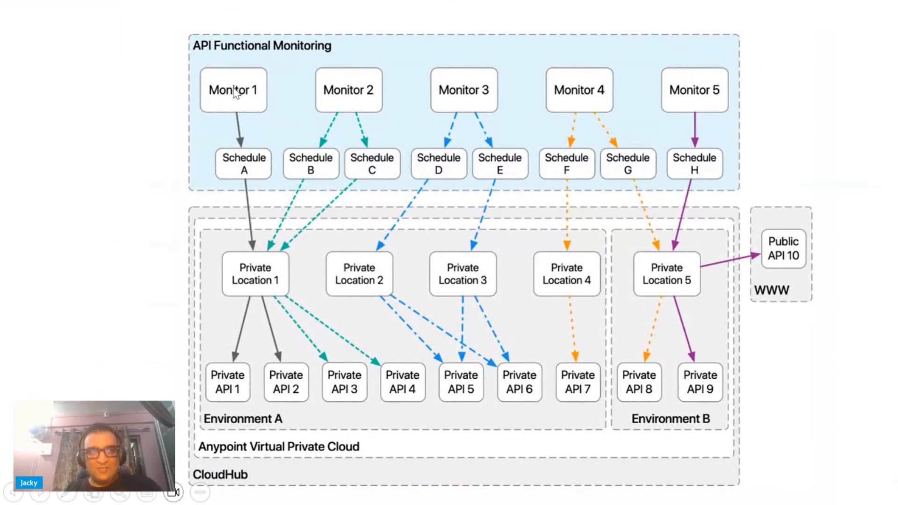
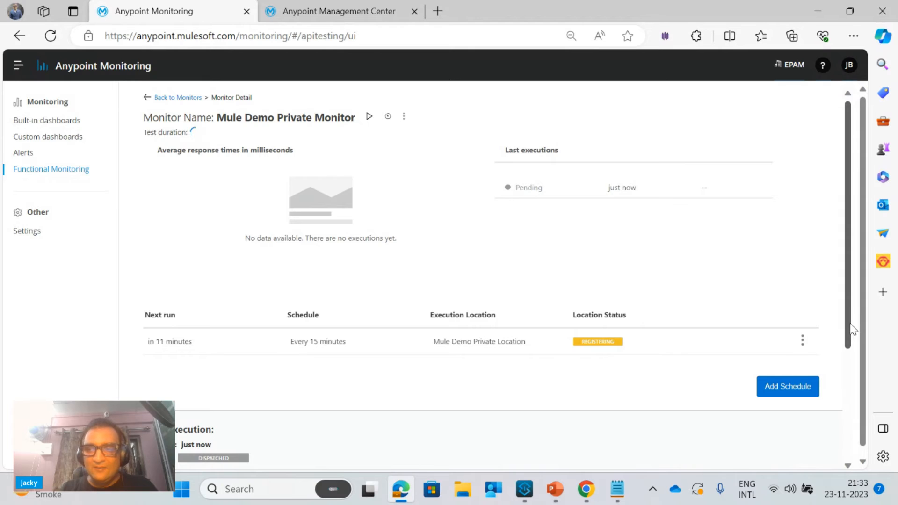
pyautogui.moveTo(850, 324)
pyautogui.mouseDown()
pyautogui.moveTo(849, 379)
pyautogui.moveTo(836, 317)
pyautogui.mouseUp()
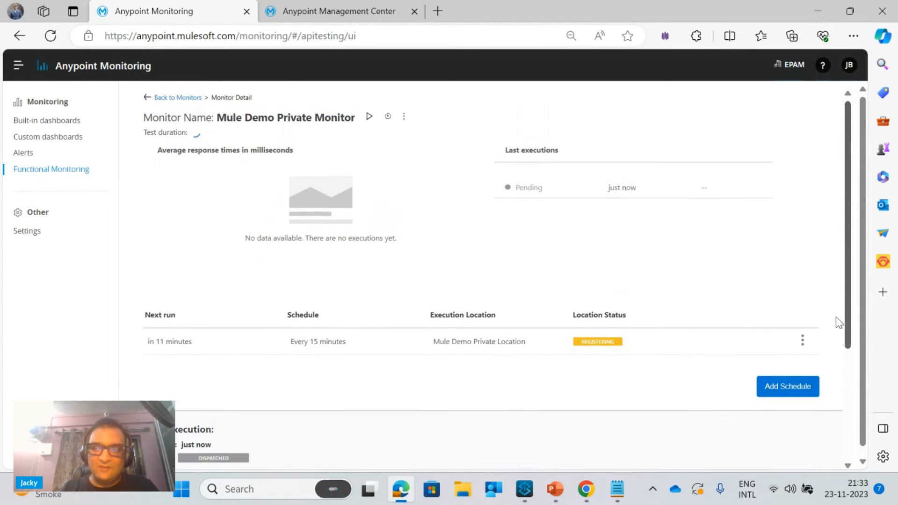
pyautogui.click(369, 116)
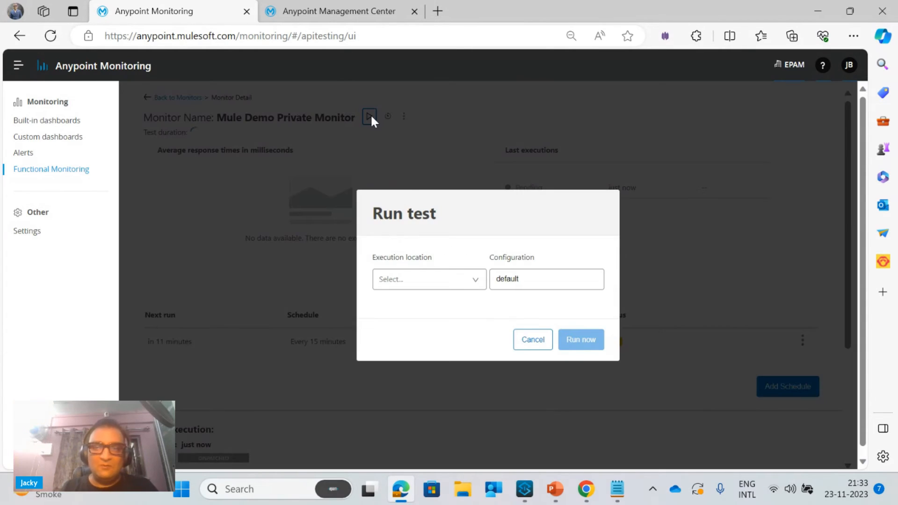
pyautogui.click(443, 284)
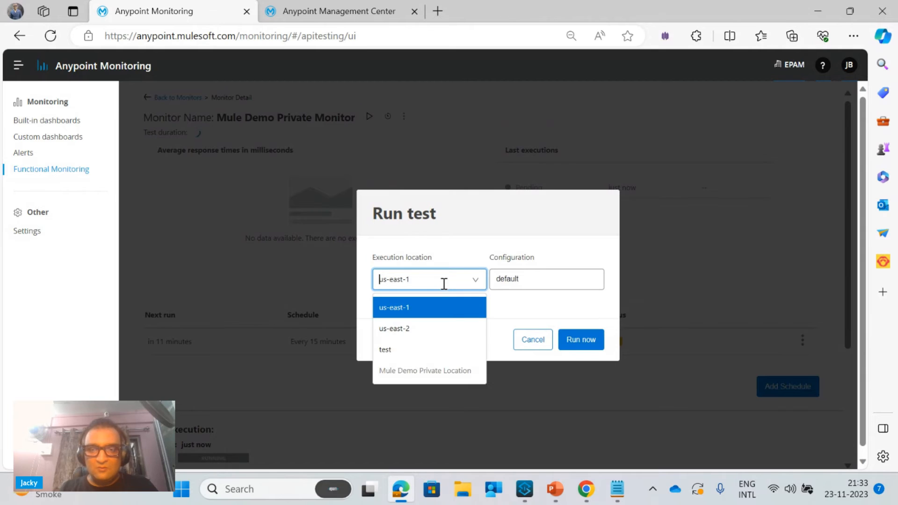
pyautogui.click(530, 342)
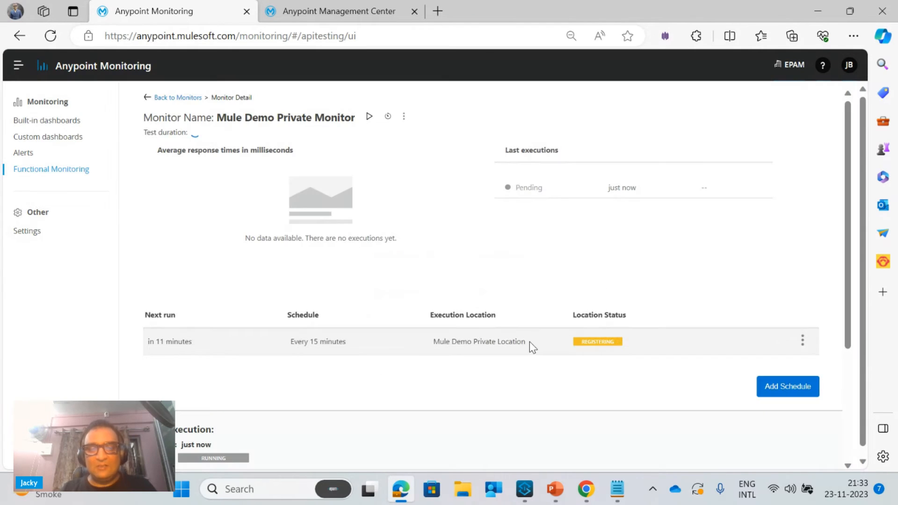
# Reload the monitors page, expand the passed monitors and examine the last execution details of Mule Demo Private Monitor
pyautogui.click(488, 28)
pyautogui.press('Return')
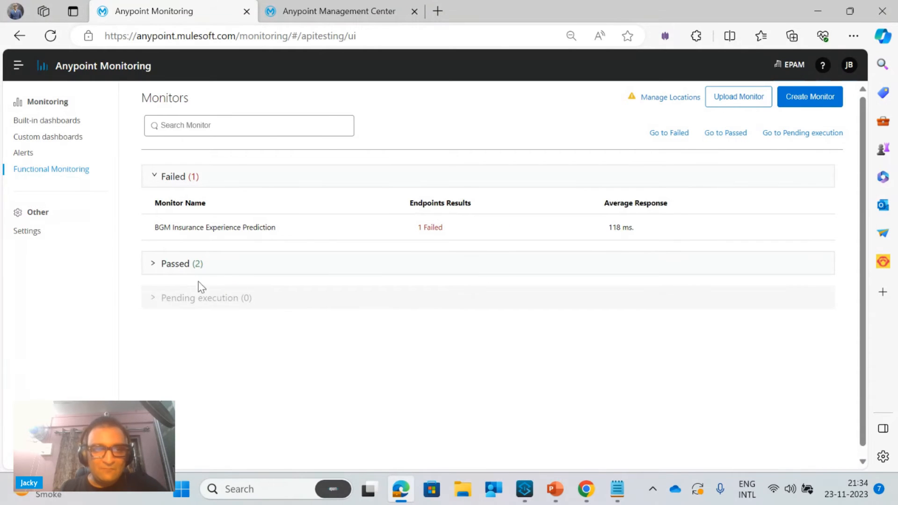
pyautogui.click(153, 264)
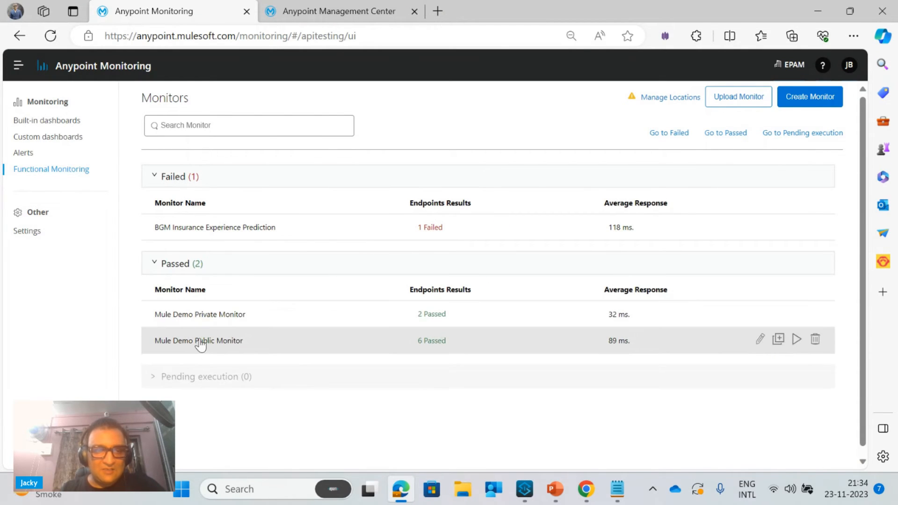
pyautogui.click(224, 318)
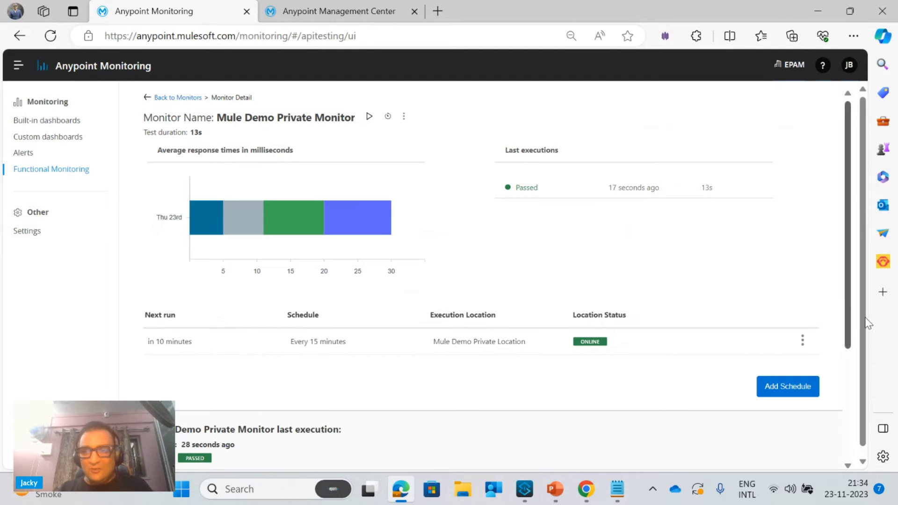
pyautogui.scroll(-4, 846, 323)
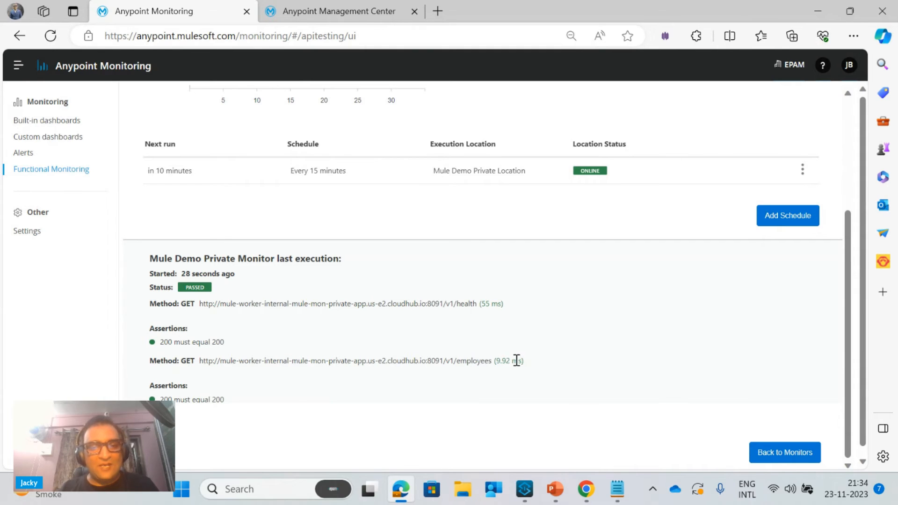
pyautogui.click(625, 486)
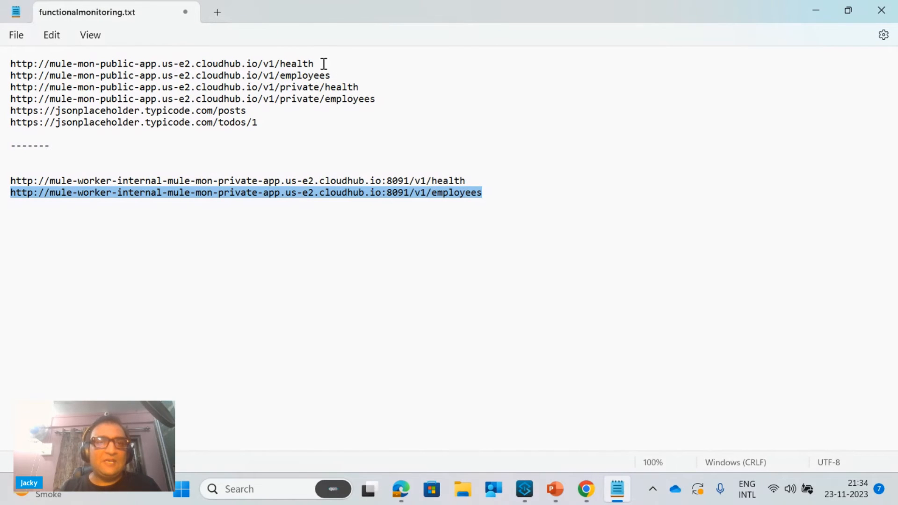
pyautogui.moveTo(321, 64); pyautogui.dragTo(2, 65)
pyautogui.hotkey('ctrl', 'c')
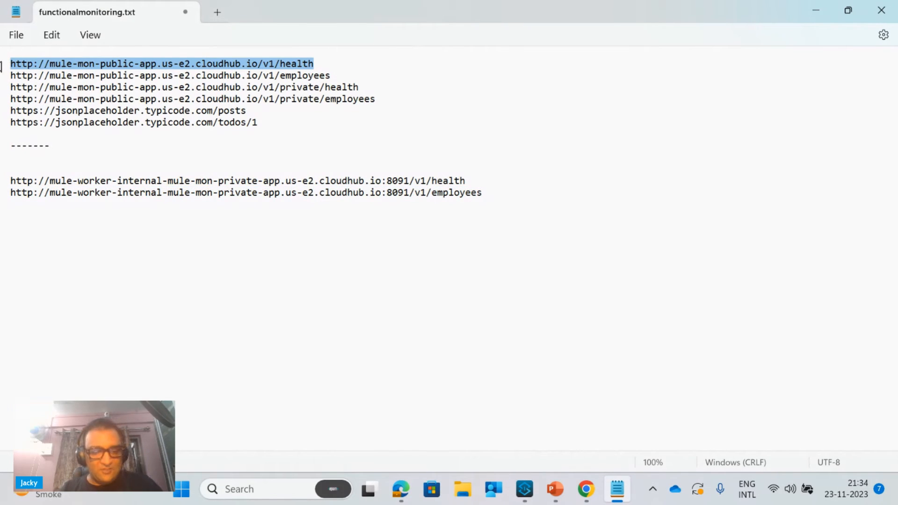
pyautogui.click(817, 13)
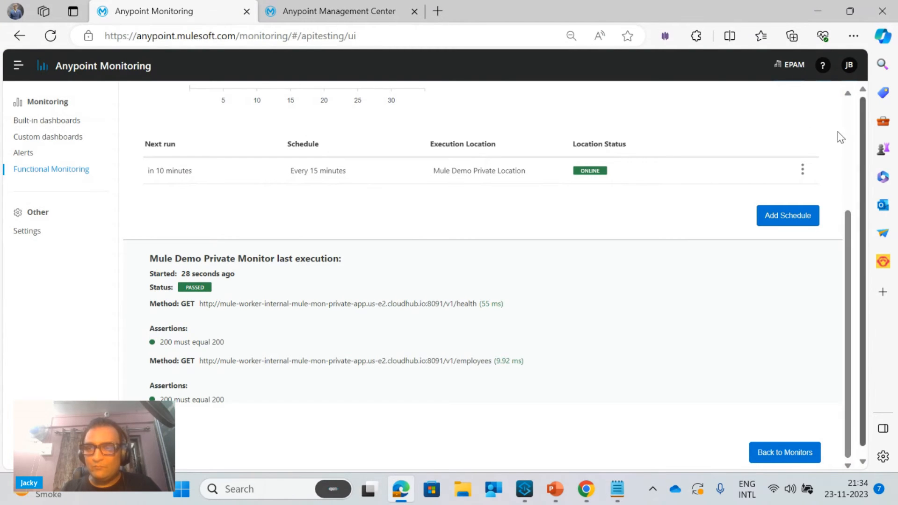
pyautogui.scroll(5, 850, 226)
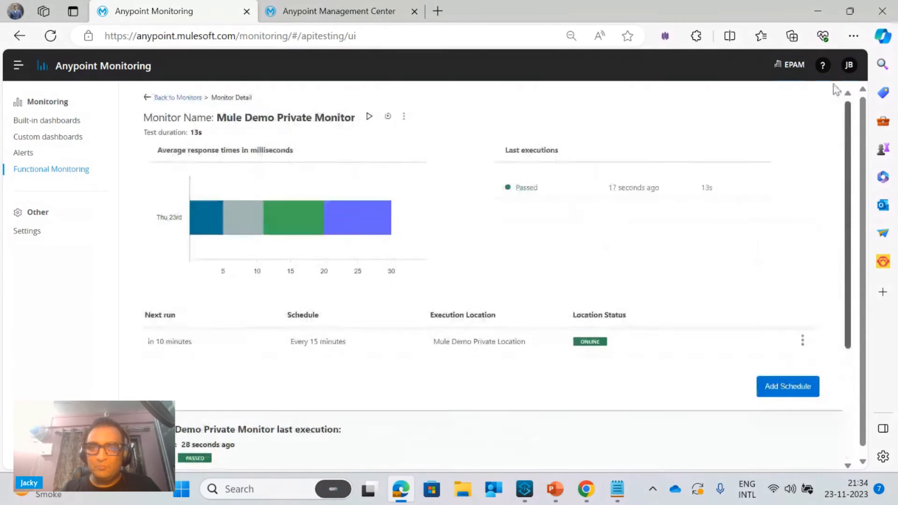
pyautogui.click(403, 118)
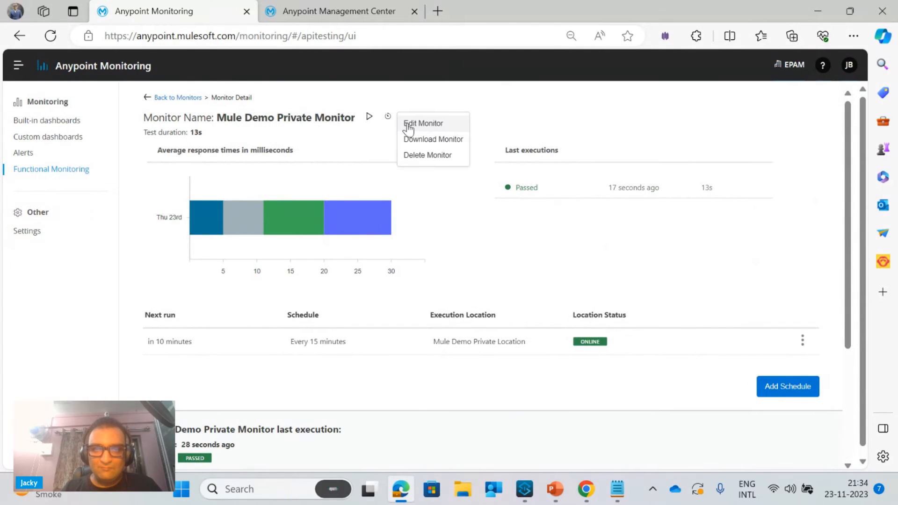
pyautogui.click(407, 124)
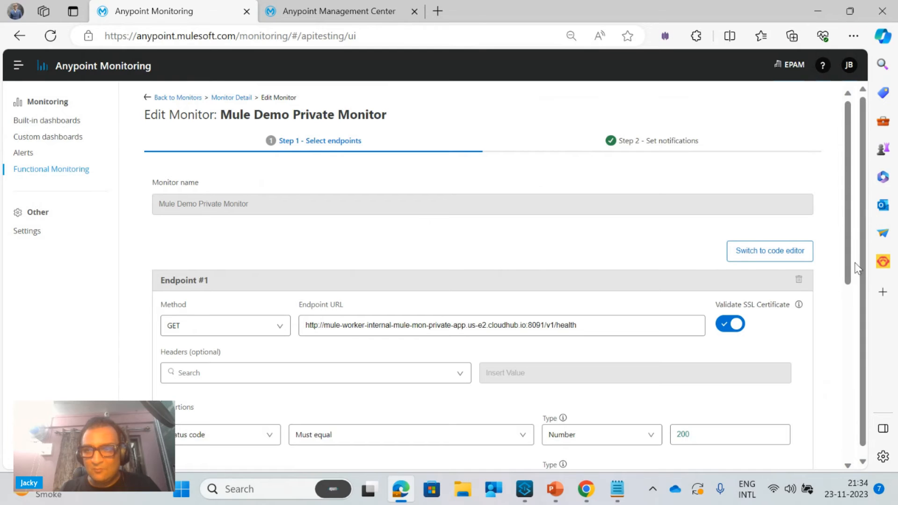
pyautogui.moveTo(850, 274); pyautogui.dragTo(891, 460)
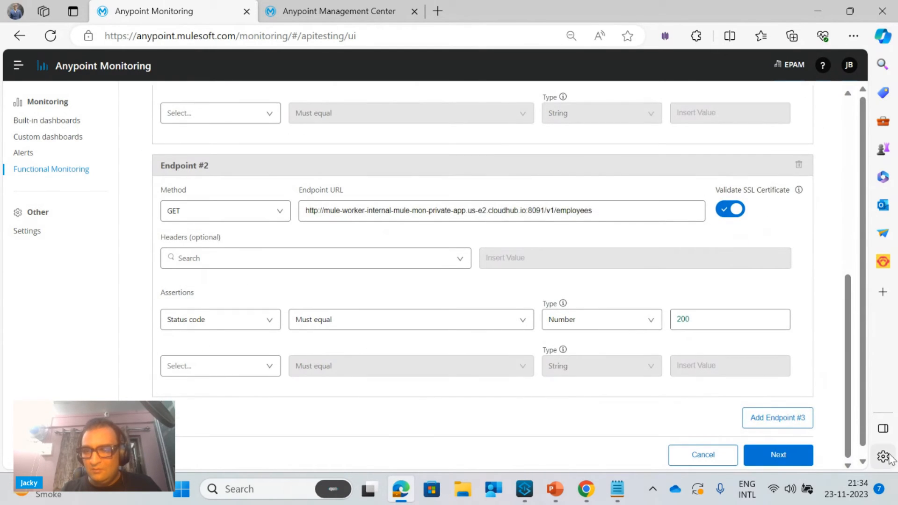
pyautogui.click(797, 418)
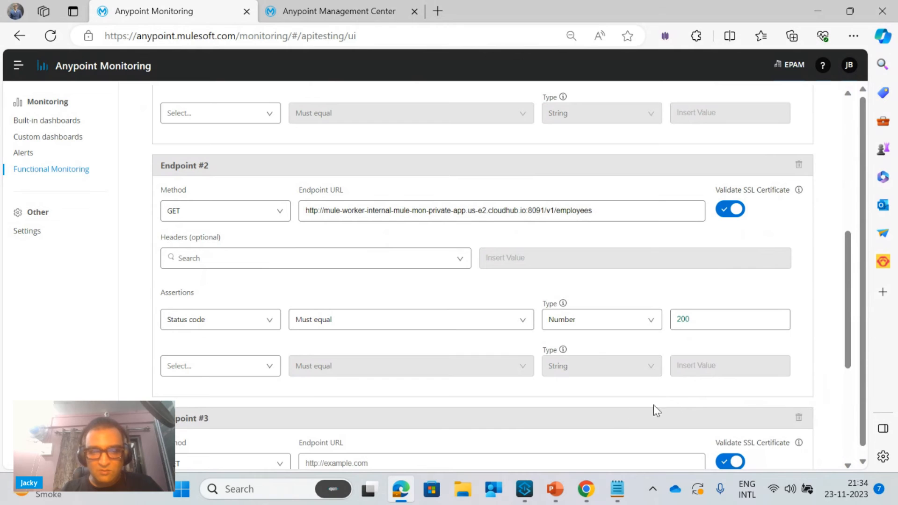
pyautogui.click(408, 461)
pyautogui.hotkey('ctrl', 'v')
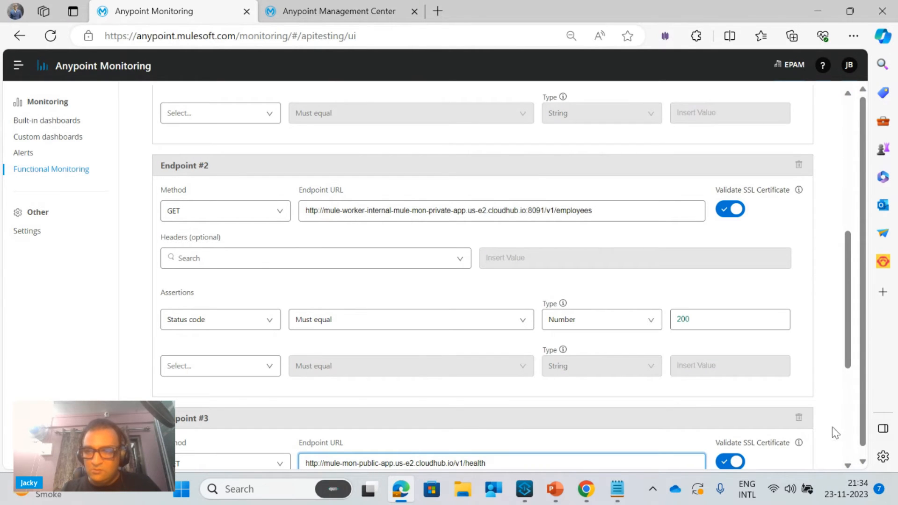
pyautogui.scroll(-5, 852, 365)
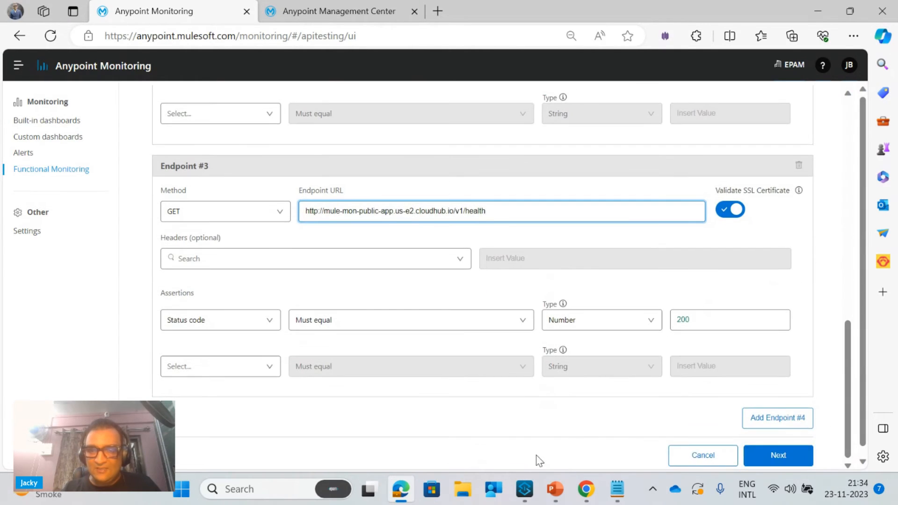
pyautogui.click(624, 501)
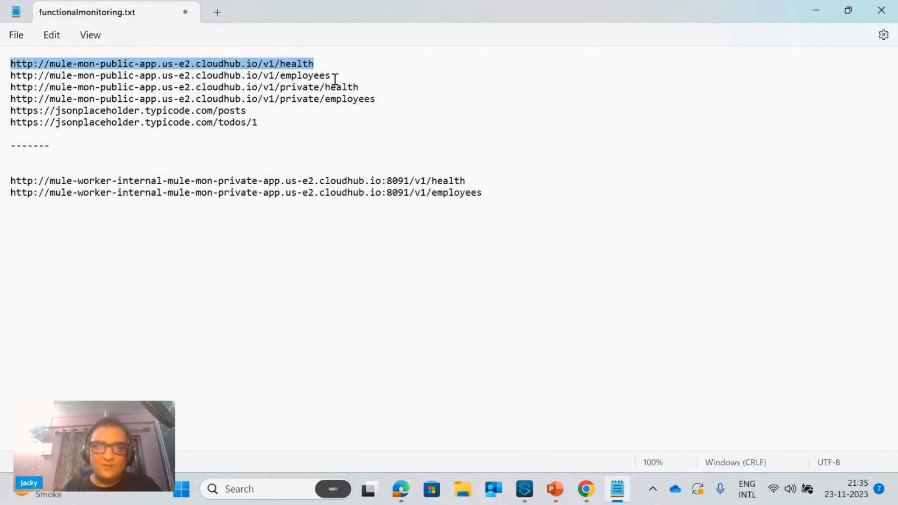
pyautogui.moveTo(333, 77); pyautogui.dragTo(1, 78)
pyautogui.hotkey('ctrl', 'c')
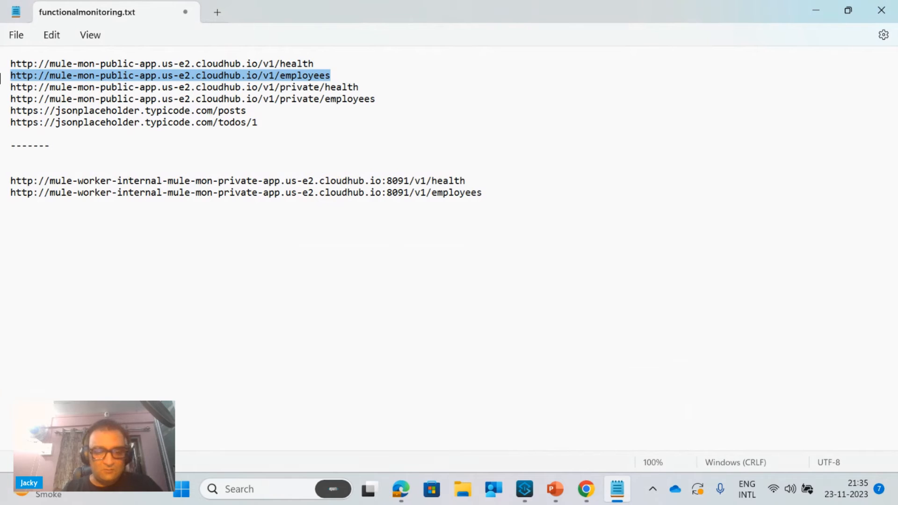
pyautogui.click(812, 11)
pyautogui.click(775, 426)
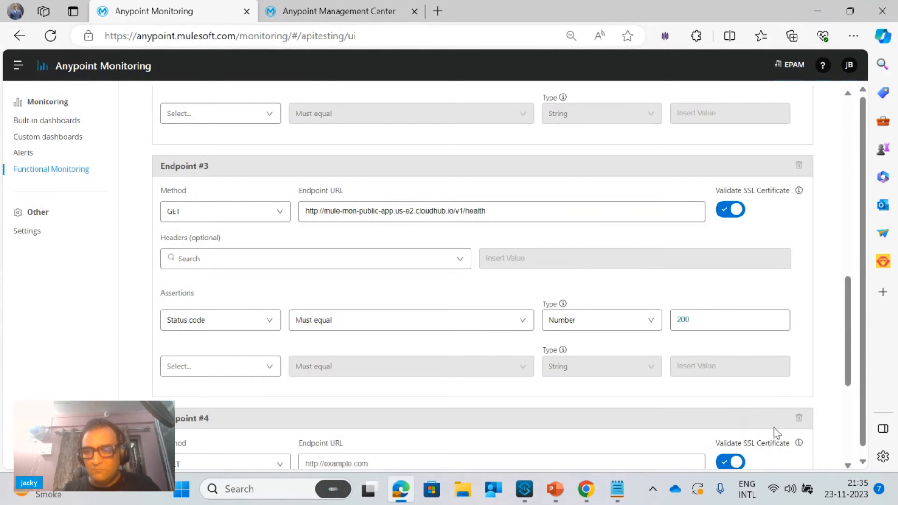
pyautogui.click(417, 457)
pyautogui.hotkey('ctrl', 'v')
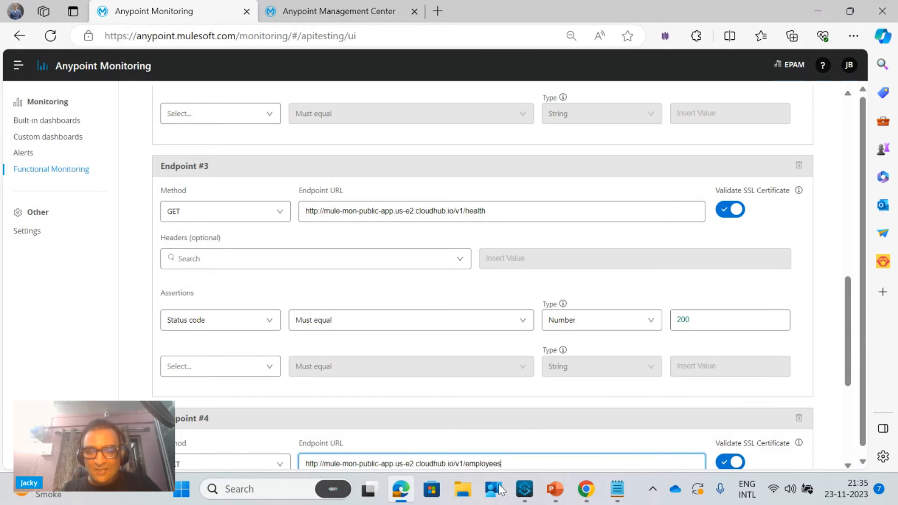
pyautogui.click(619, 490)
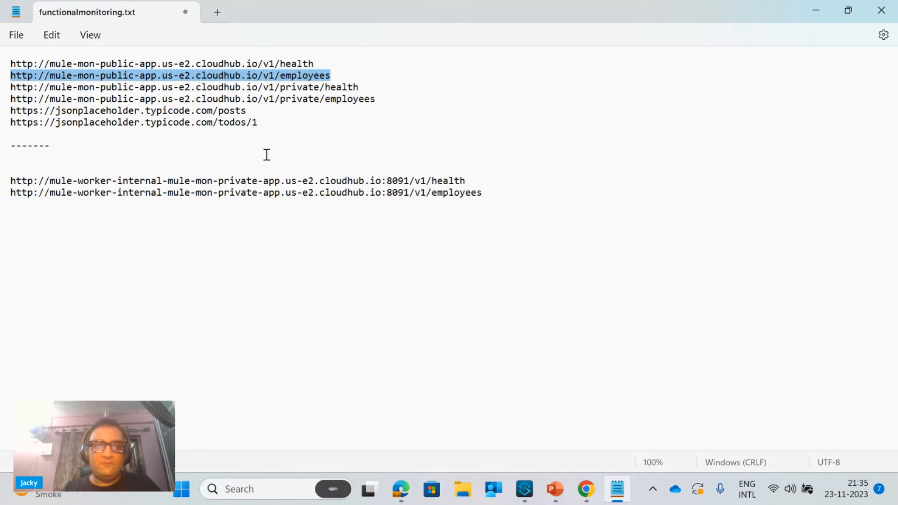
pyautogui.moveTo(256, 112); pyautogui.dragTo(4, 113)
pyautogui.hotkey('ctrl', 'c')
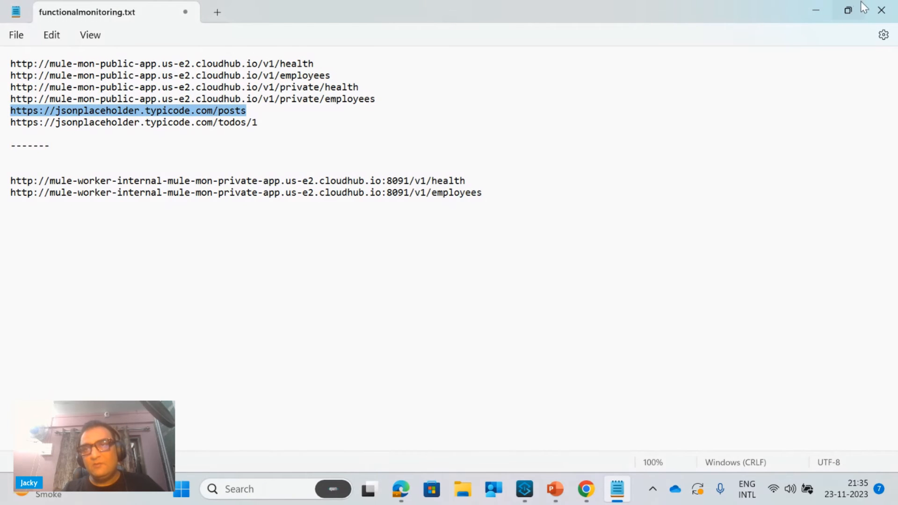
pyautogui.click(816, 7)
pyautogui.click(816, 8)
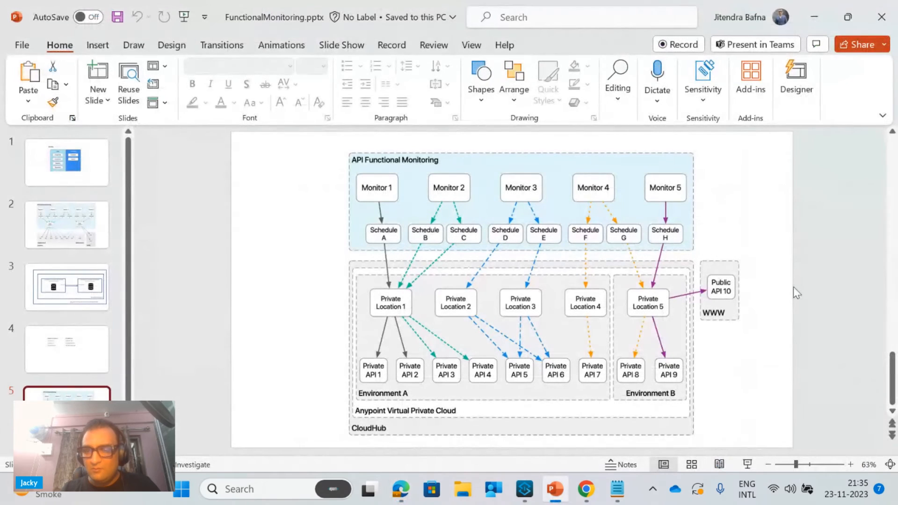
pyautogui.click(401, 489)
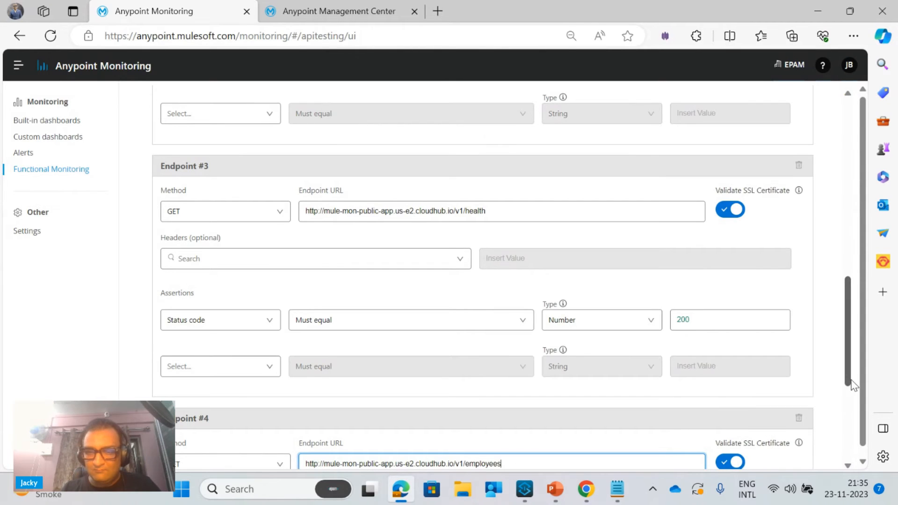
pyautogui.moveTo(852, 381); pyautogui.dragTo(851, 454)
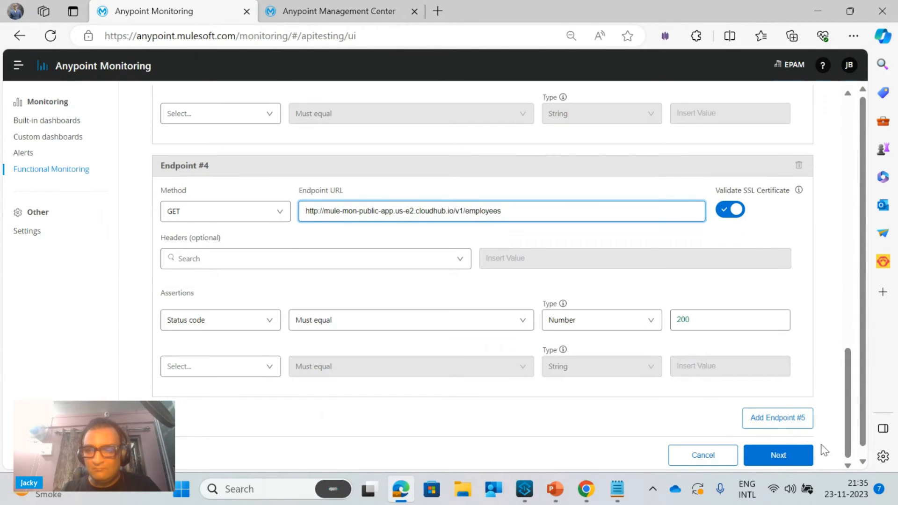
pyautogui.click(801, 425)
pyautogui.click(454, 460)
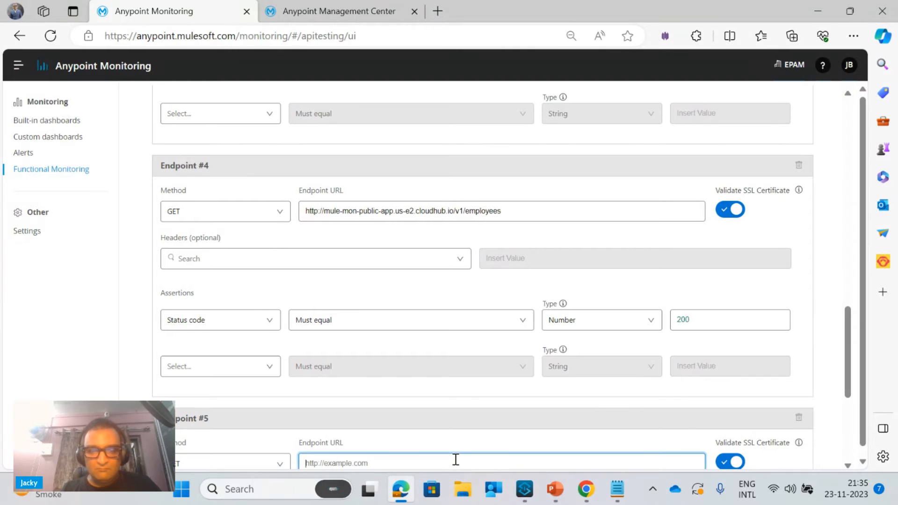
pyautogui.hotkey('ctrl', 'v')
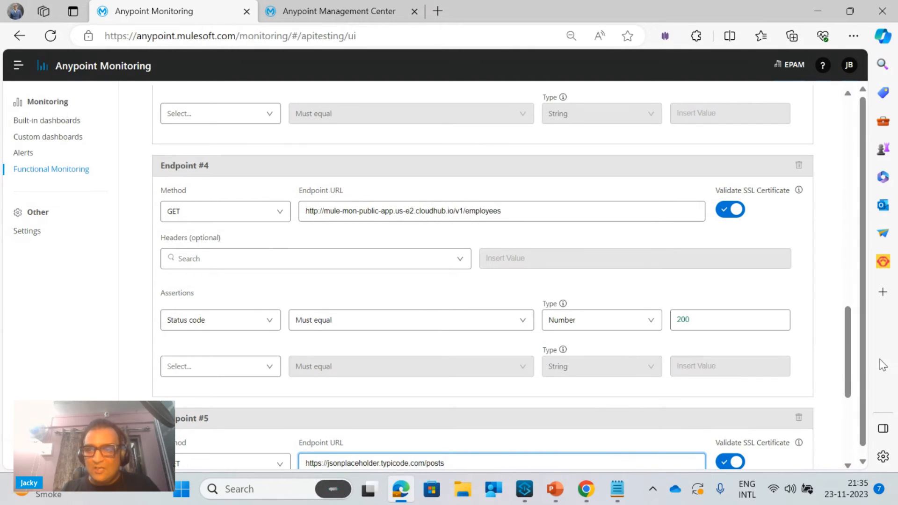
# Proceed to the notification settings without choosing a notifier and update Mule Demo Private Monitor
pyautogui.moveTo(848, 372); pyautogui.dragTo(882, 443)
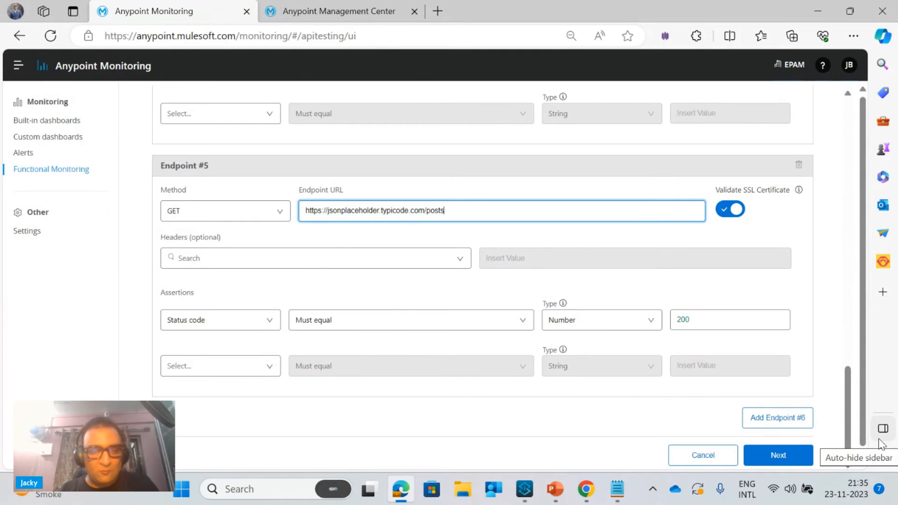
pyautogui.click(788, 456)
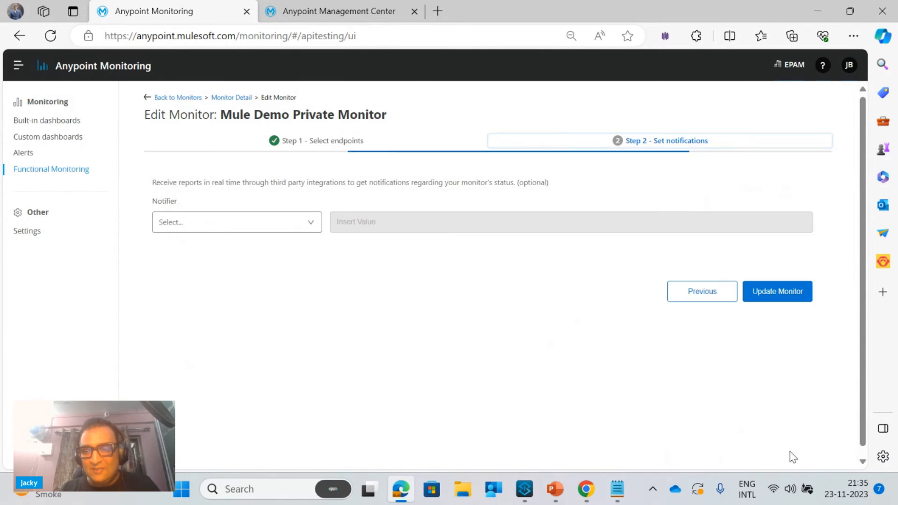
pyautogui.click(757, 292)
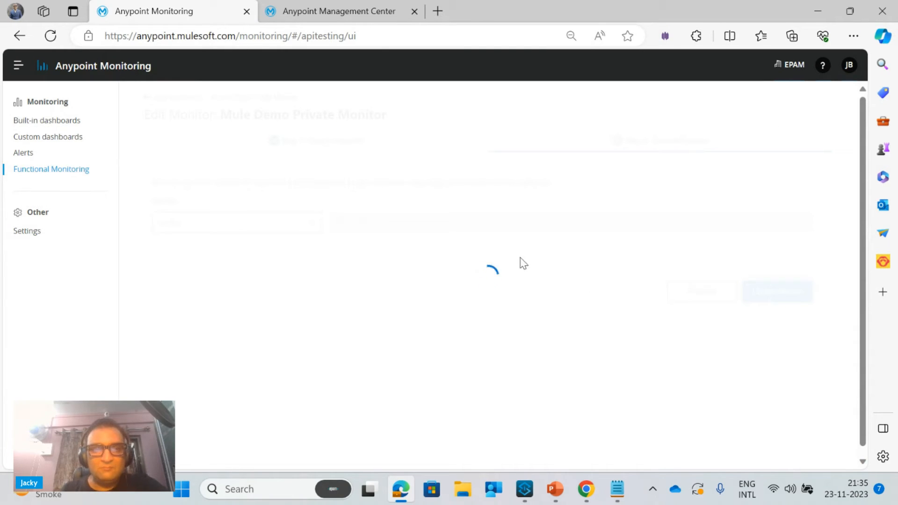
# Check the live log of the muledemoprivateloca application in Runtime Manager and return to the monitor's details
pyautogui.click(352, 12)
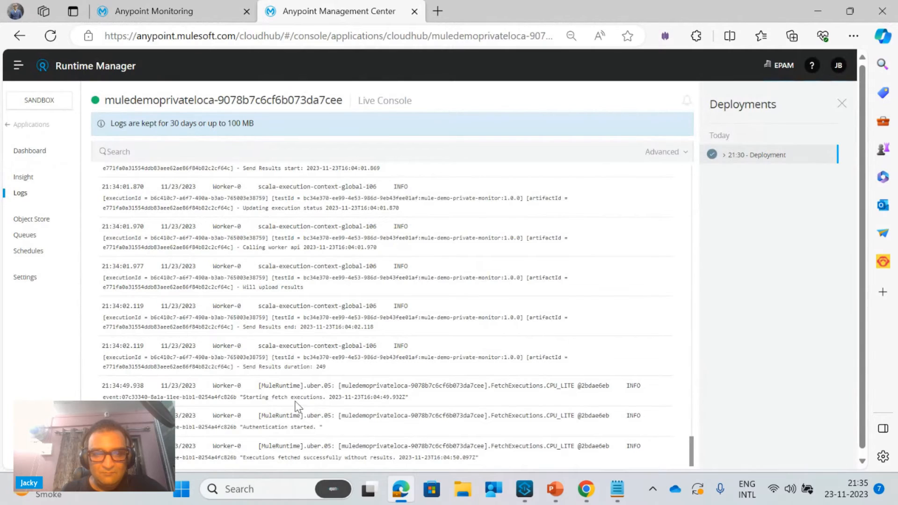
pyautogui.click(163, 2)
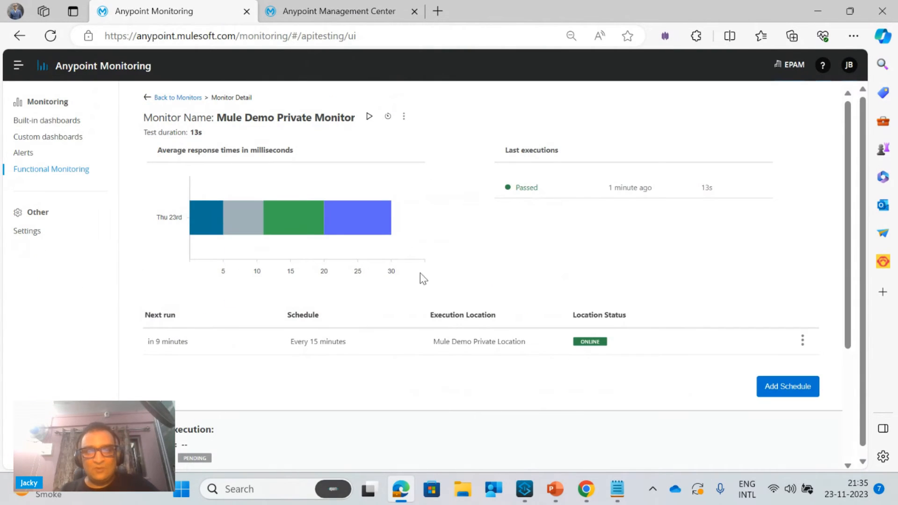
# Run Mule Demo Private Monitor from Mule Demo Private Location with the default configuration and check its execution status
pyautogui.click(369, 116)
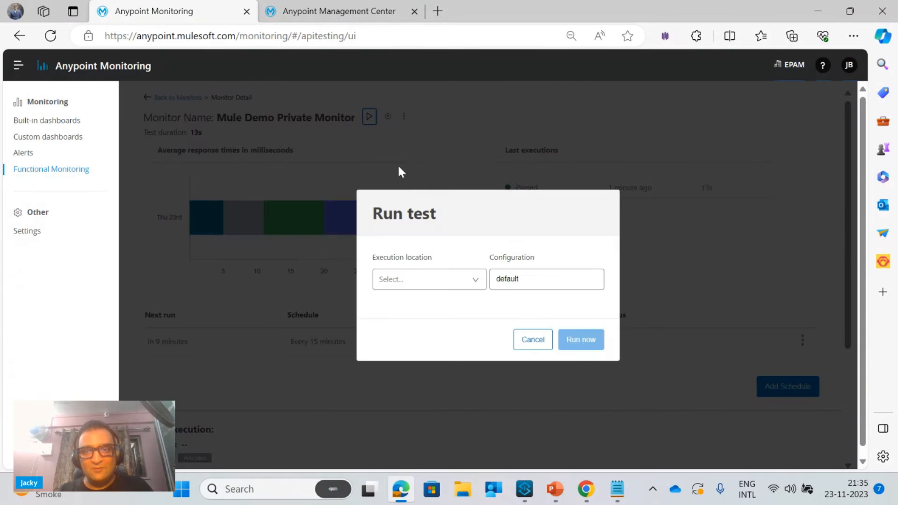
pyautogui.click(416, 279)
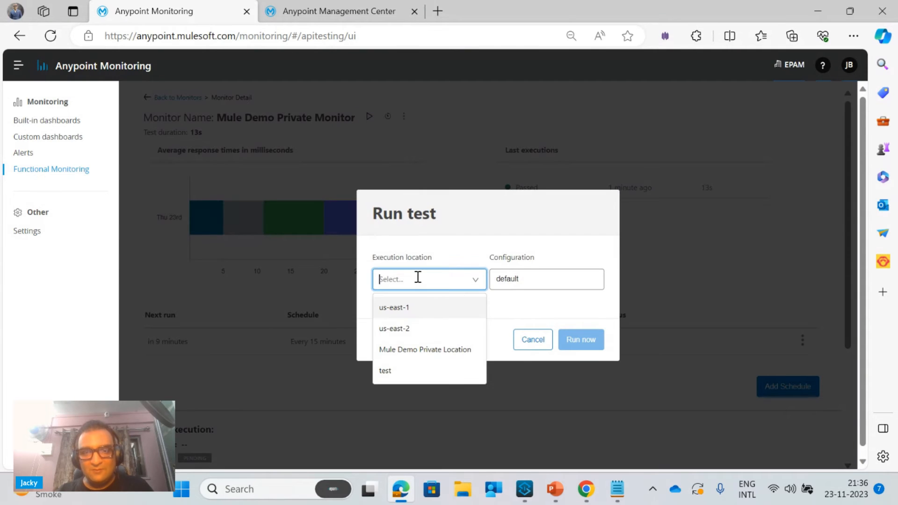
pyautogui.click(409, 350)
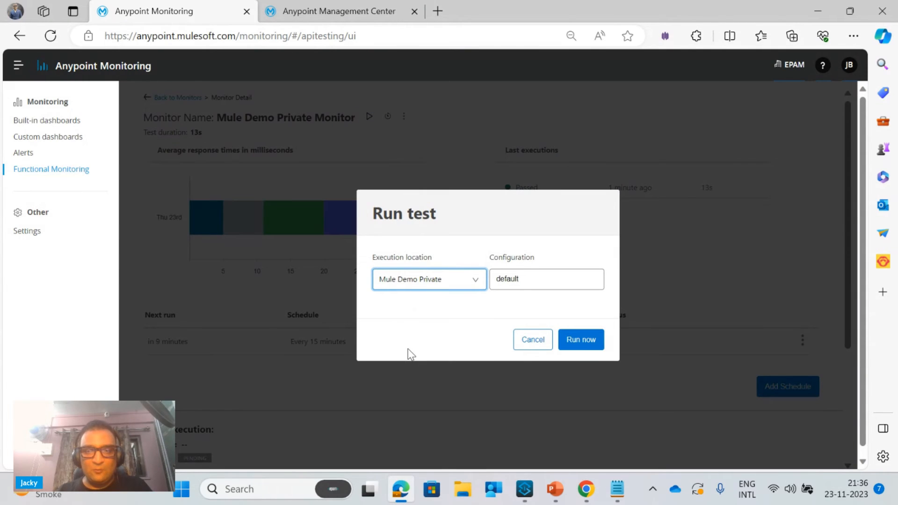
pyautogui.click(581, 346)
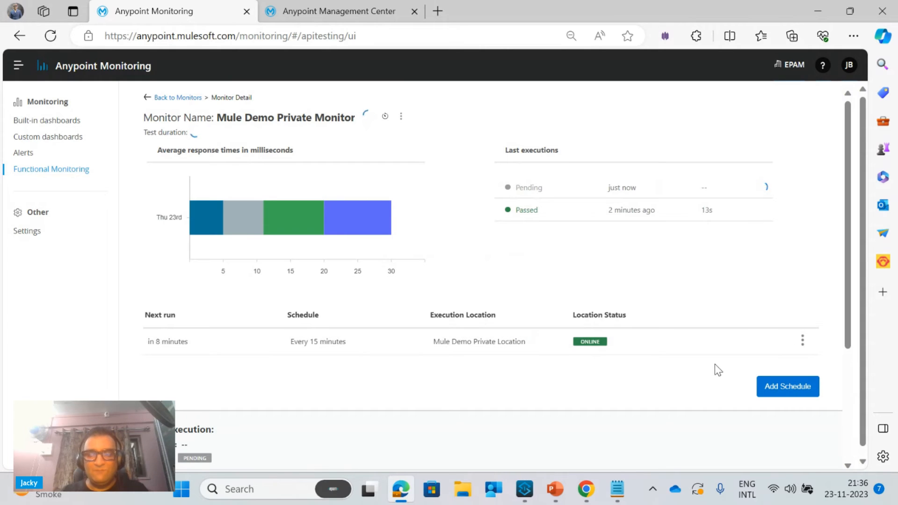
pyautogui.scroll(-2, 848, 346)
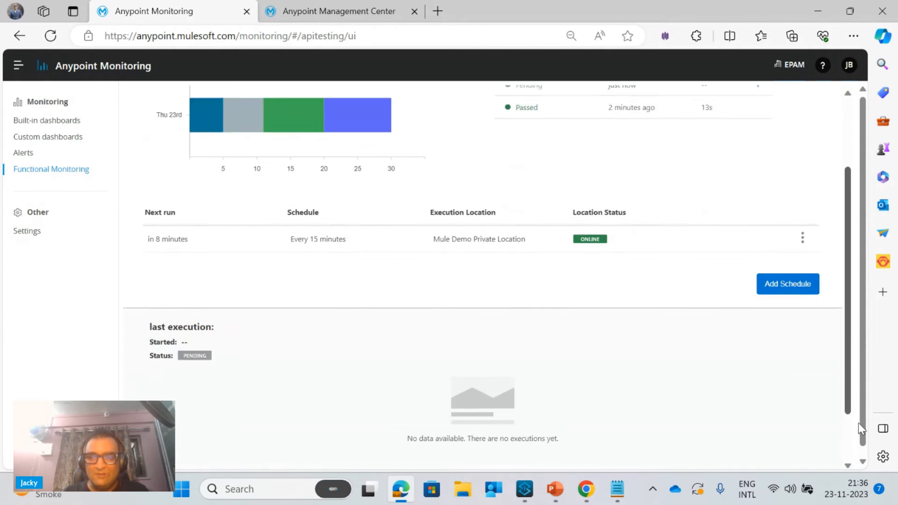
pyautogui.scroll(2, 838, 385)
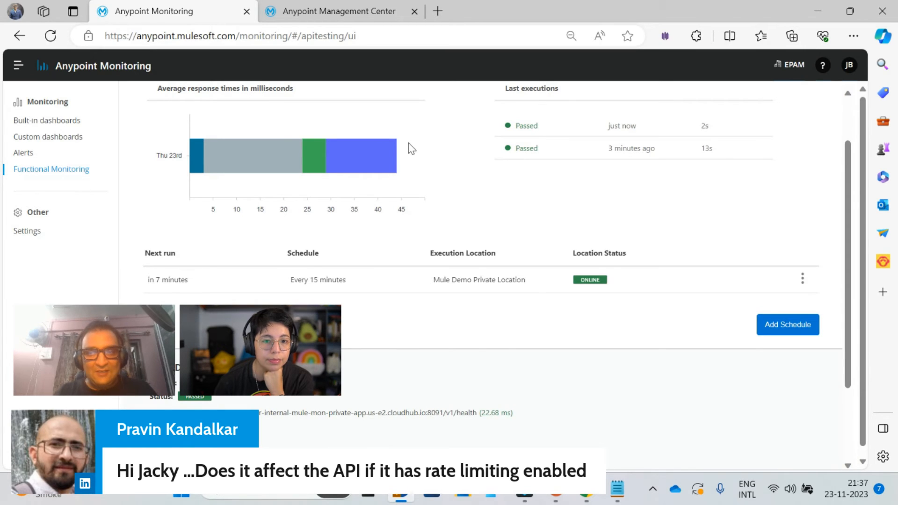
pyautogui.moveTo(848, 150); pyautogui.dragTo(845, 105)
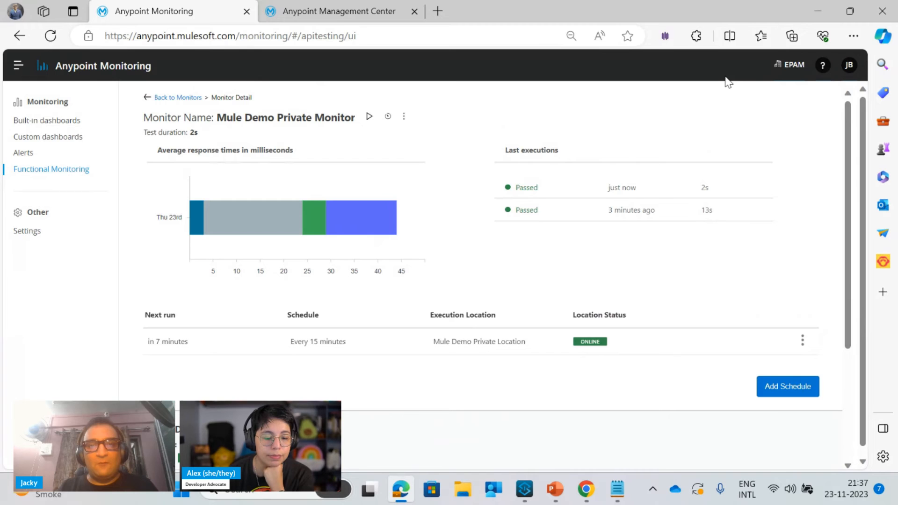
# Edit the monitor and add a second assertion to Endpoint #5 requiring the status code to equal 429 as a string
pyautogui.click(404, 116)
pyautogui.click(414, 123)
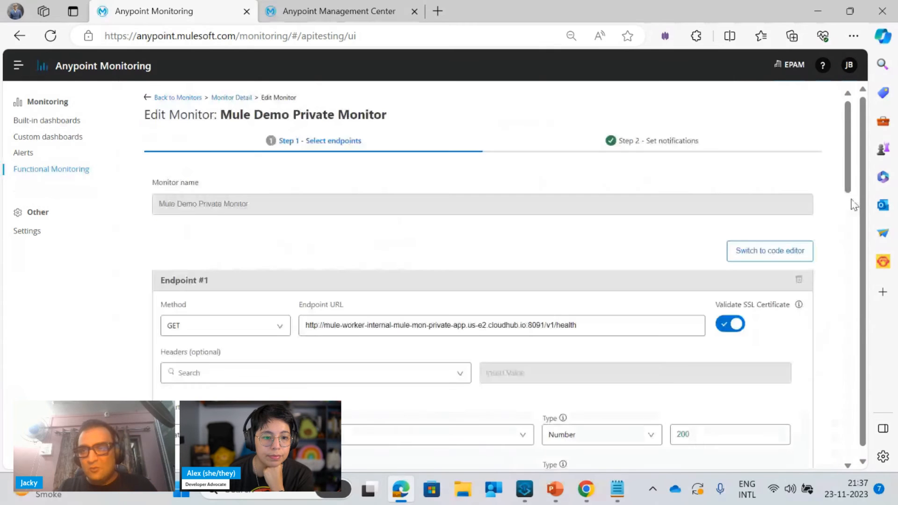
pyautogui.scroll(-5, 851, 243)
pyautogui.scroll(-15, 850, 283)
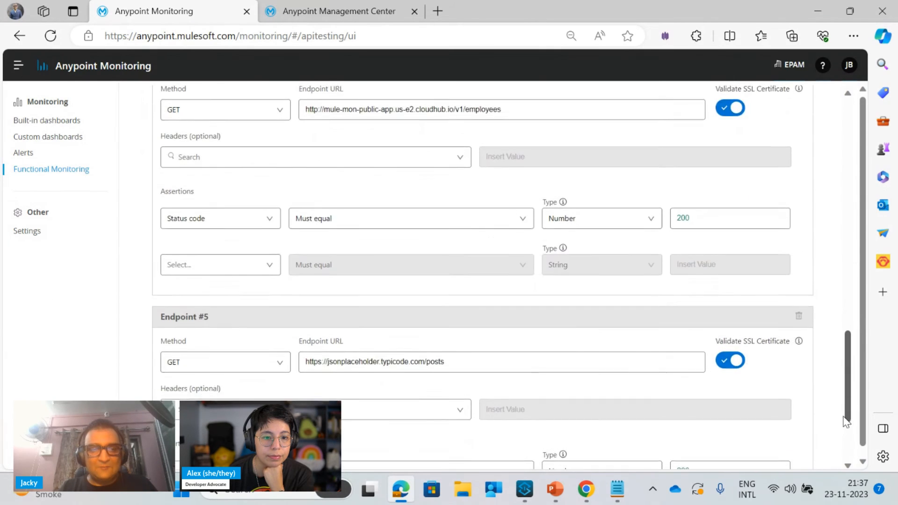
pyautogui.click(245, 366)
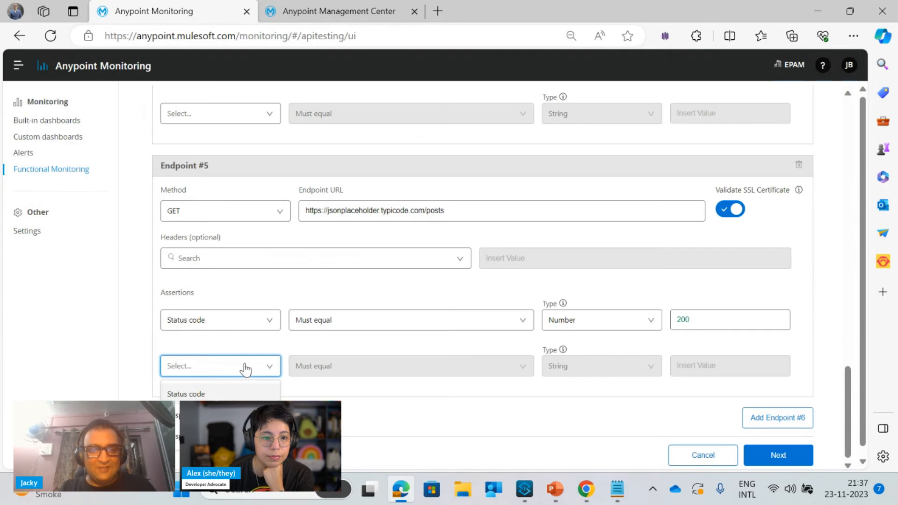
pyautogui.click(186, 394)
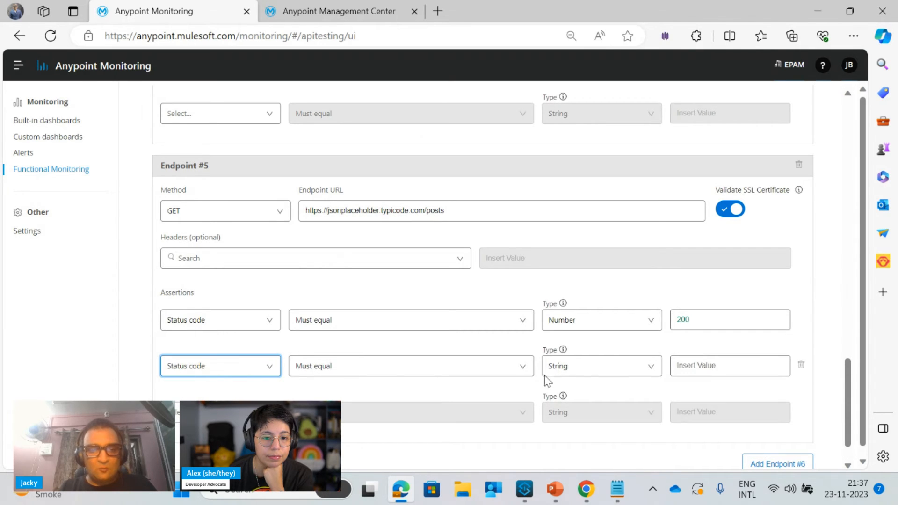
pyautogui.click(701, 373)
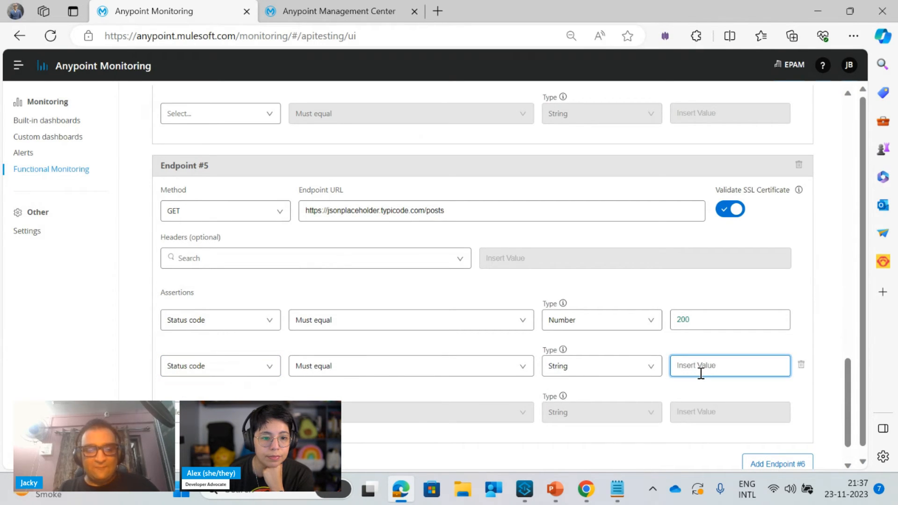
pyautogui.write('429')
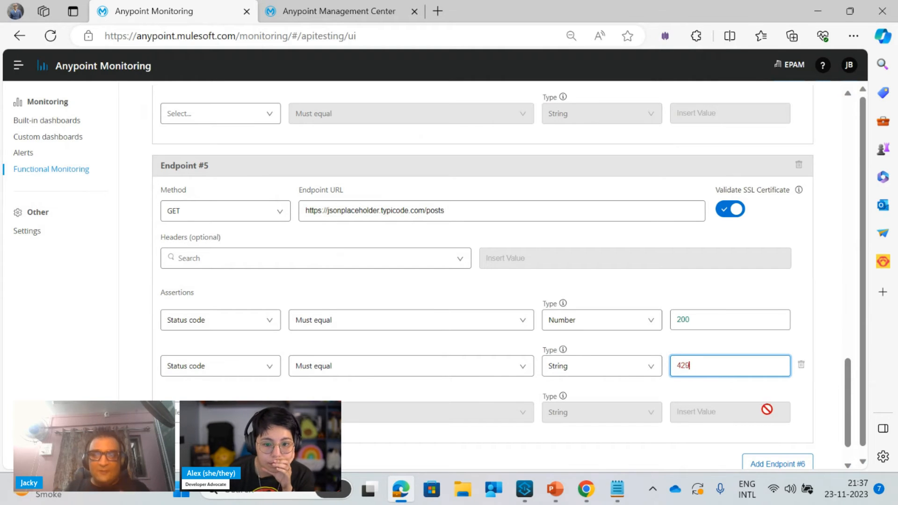
pyautogui.click(814, 329)
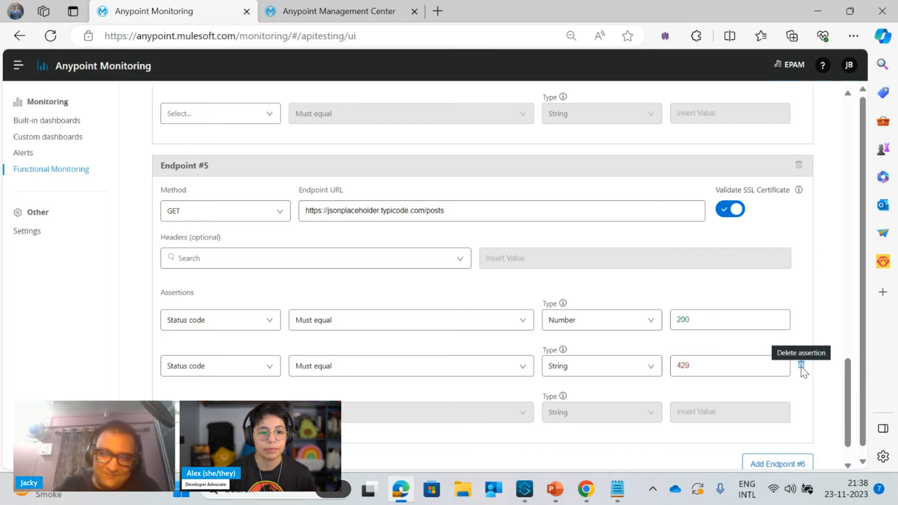
# Delete the 429 assertion from Endpoint #5 and return to the monitor's details without updating it
pyautogui.click(802, 365)
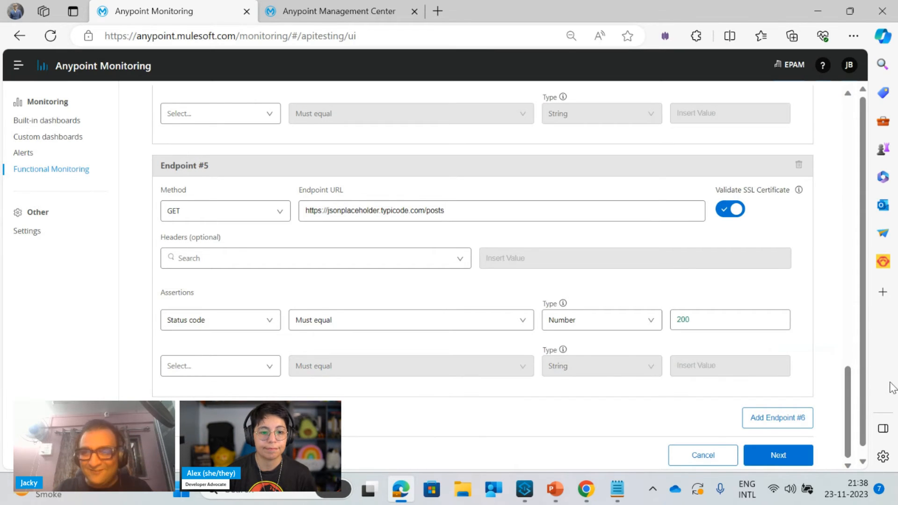
pyautogui.scroll(14, 838, 253)
pyautogui.scroll(8, 838, 252)
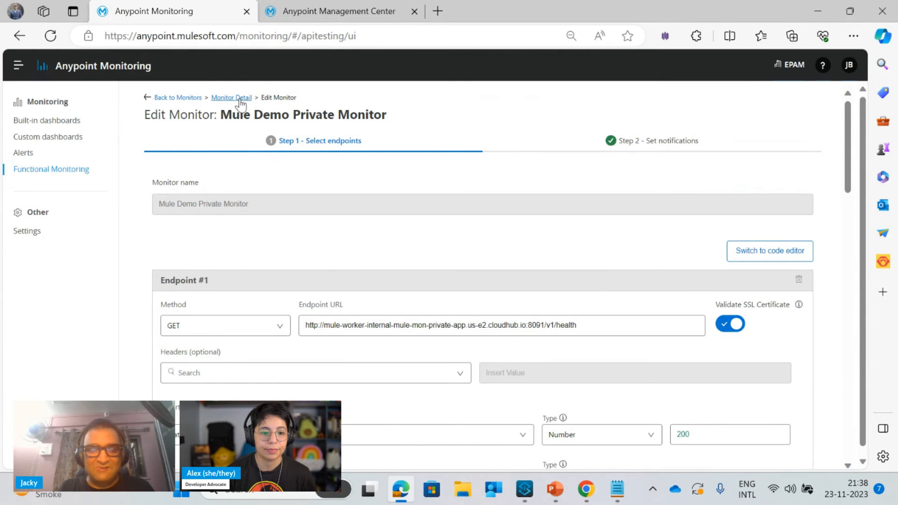
pyautogui.click(241, 96)
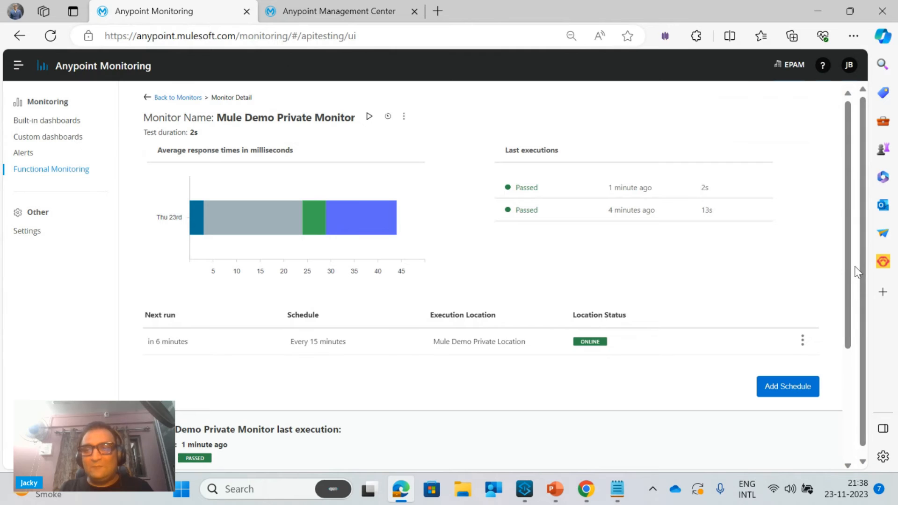
# Expand the monitor's last execution to show all endpoints and review their assertions and response times
pyautogui.scroll(-3, 847, 277)
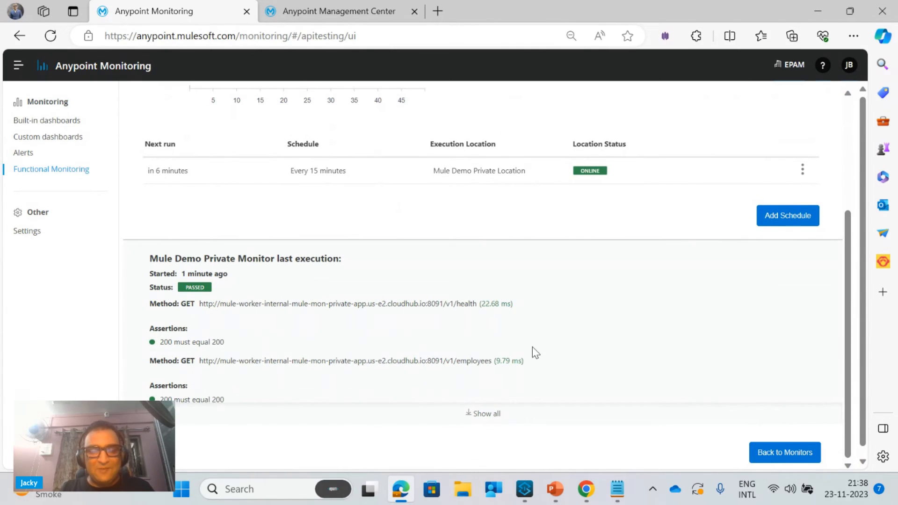
pyautogui.click(470, 417)
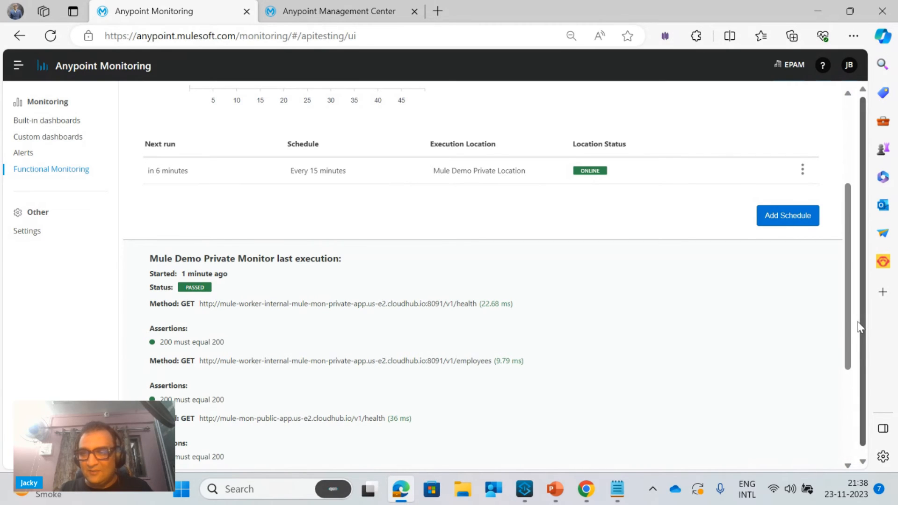
pyautogui.moveTo(852, 336); pyautogui.dragTo(856, 443)
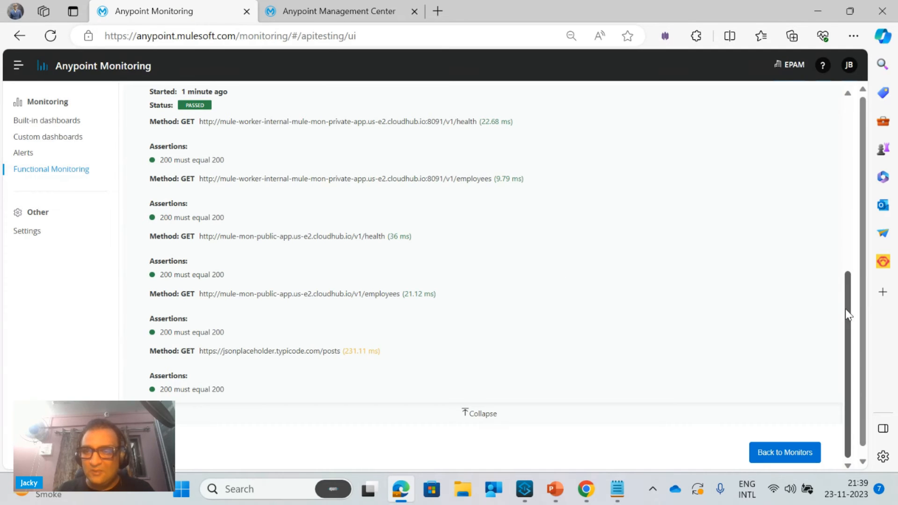
pyautogui.moveTo(846, 307); pyautogui.dragTo(821, 126)
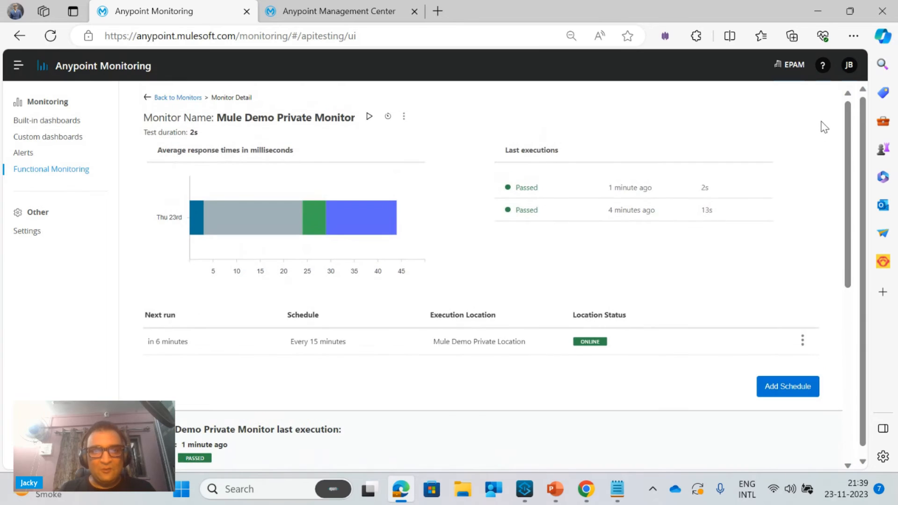
# Open the latest run in the monitor's history and examine the request, response, assertions and timers of the private app's /v1/health endpoint
pyautogui.click(386, 118)
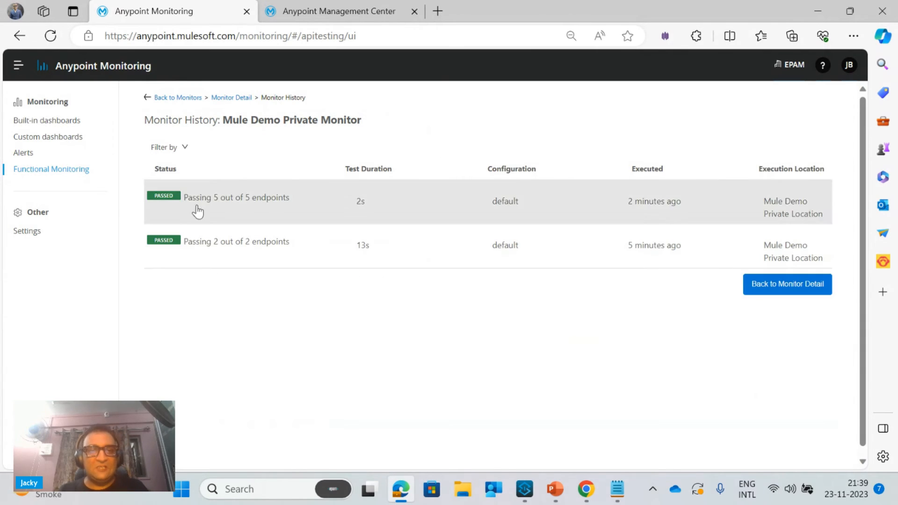
pyautogui.click(241, 209)
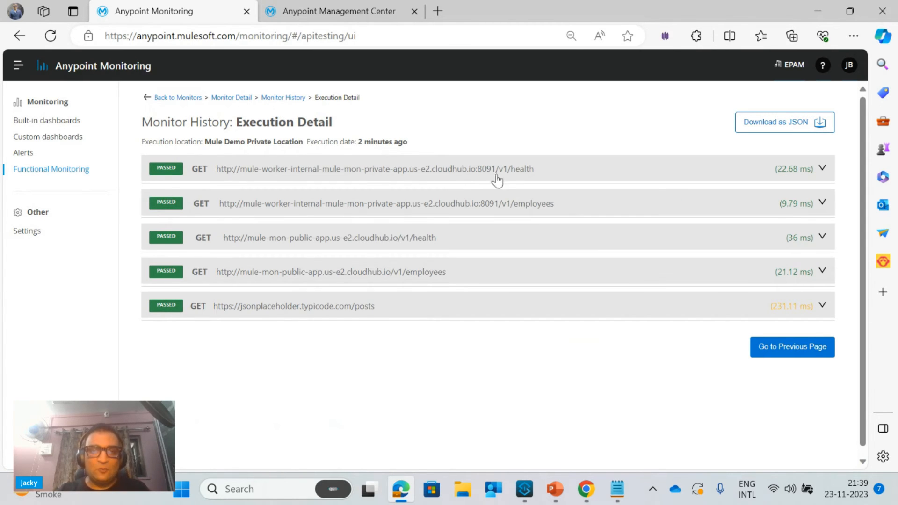
pyautogui.click(474, 171)
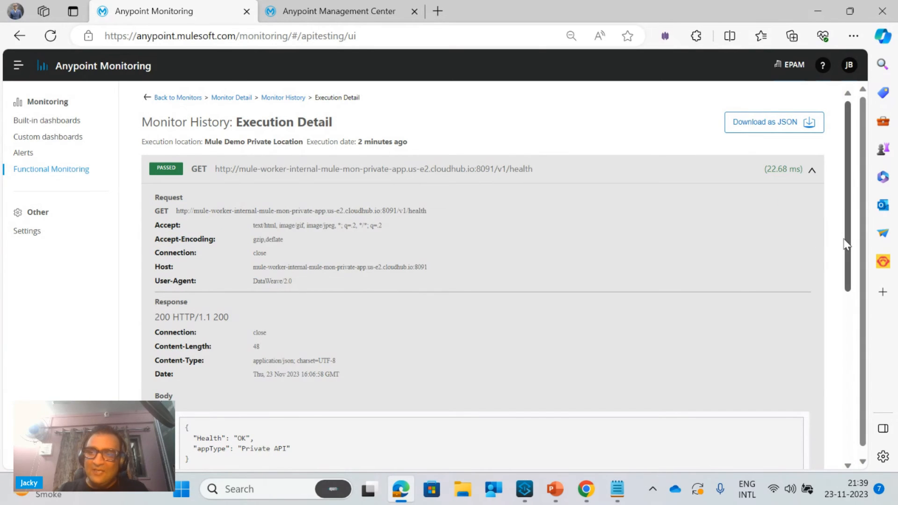
pyautogui.scroll(-2, 848, 262)
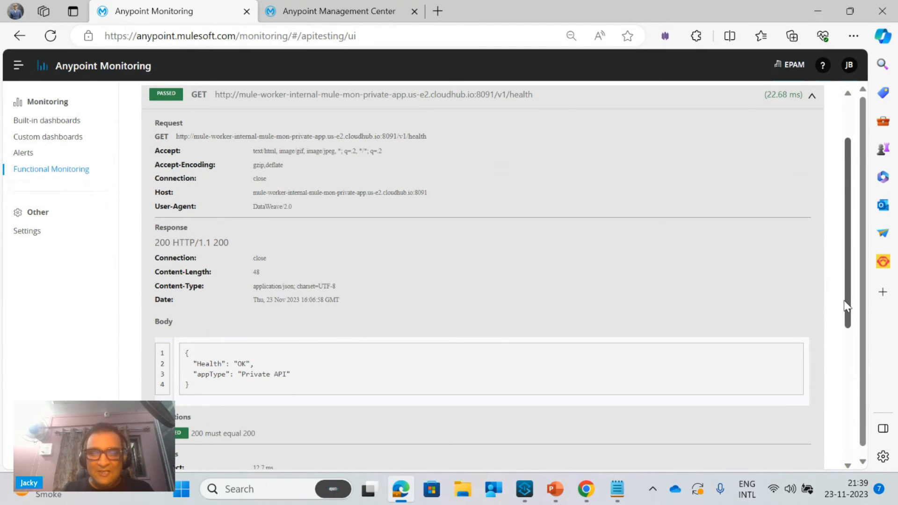
pyautogui.scroll(-1, 851, 323)
pyautogui.scroll(-3, 852, 330)
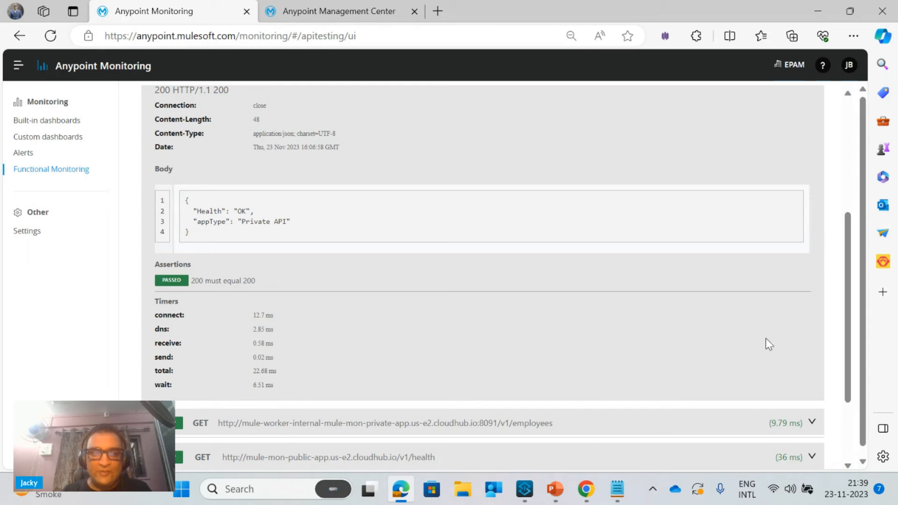
pyautogui.moveTo(850, 320); pyautogui.dragTo(838, 247)
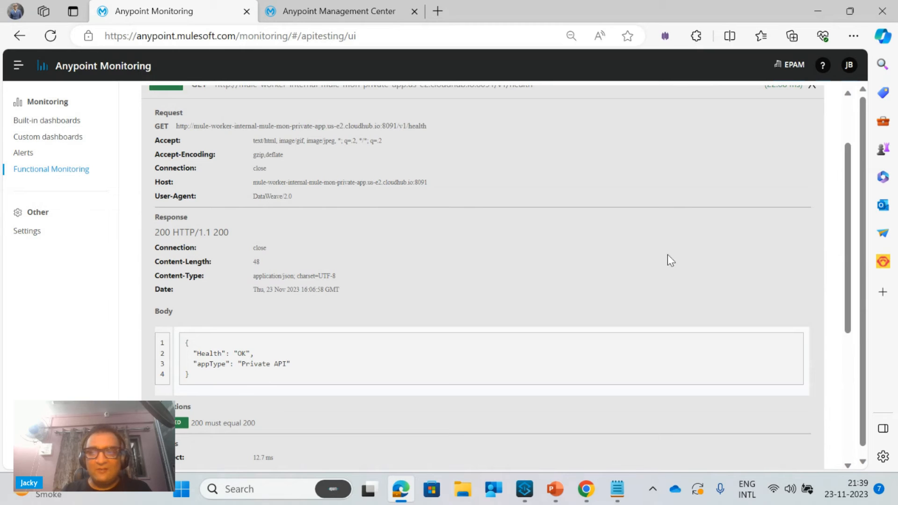
pyautogui.moveTo(851, 201); pyautogui.dragTo(840, 141)
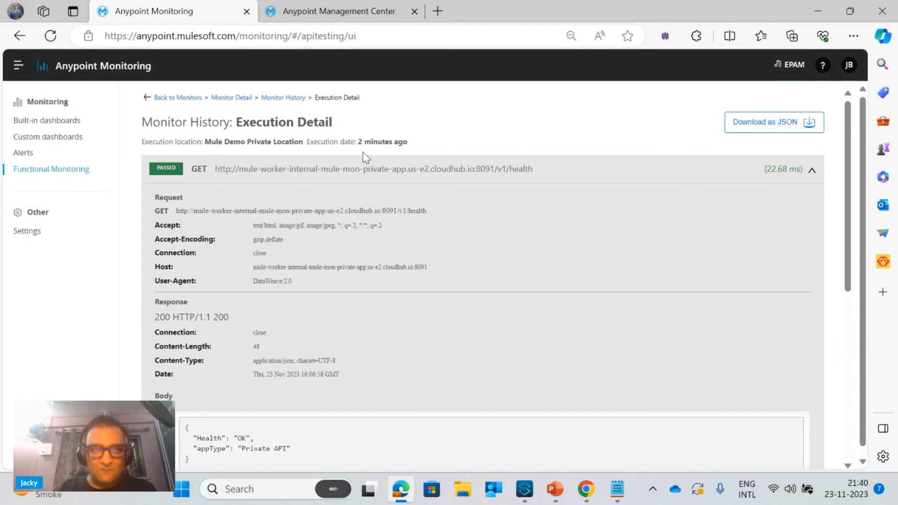
# Go back through the monitor history to the monitor's details and view the actions available for its 15-minute schedule
pyautogui.click(295, 104)
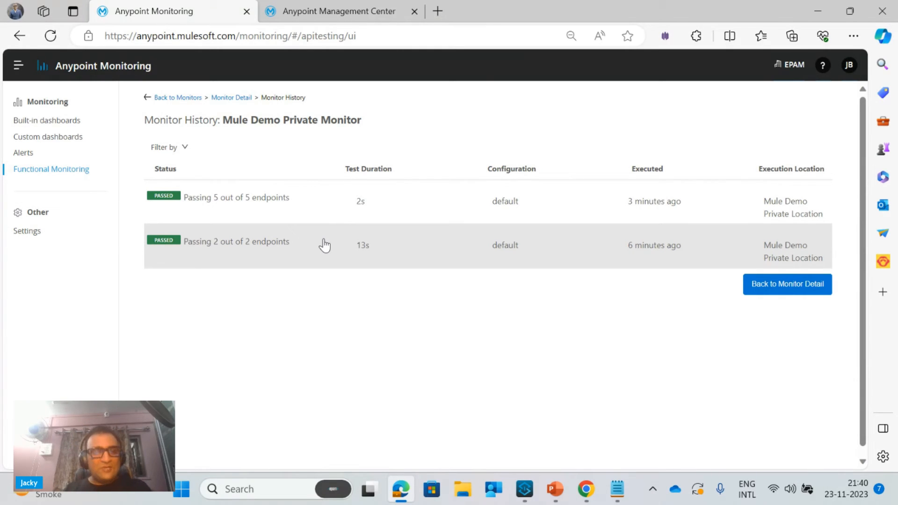
pyautogui.click(231, 97)
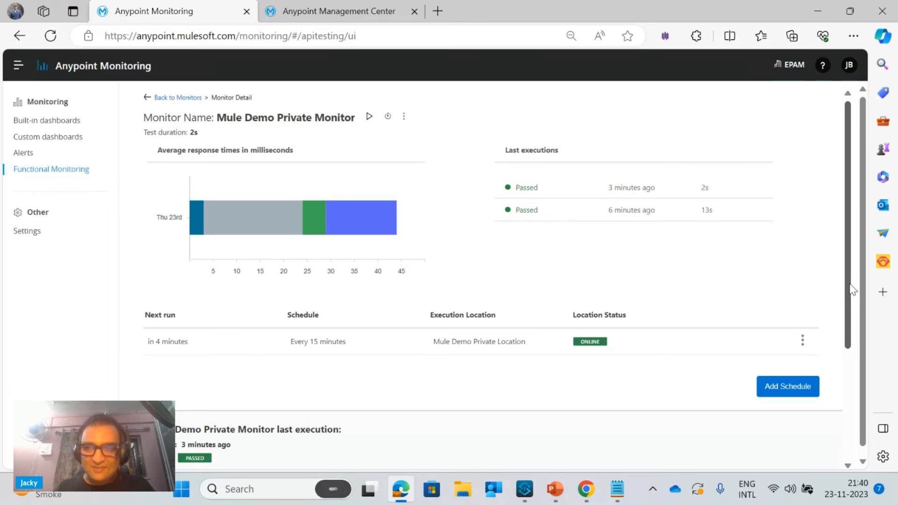
pyautogui.click(802, 342)
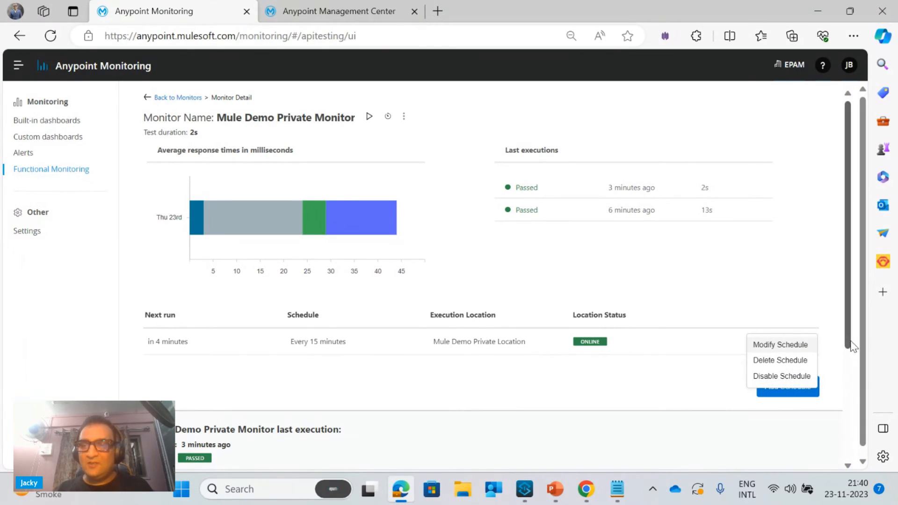
pyautogui.moveTo(847, 342); pyautogui.dragTo(863, 301)
pyautogui.moveTo(263, 214)
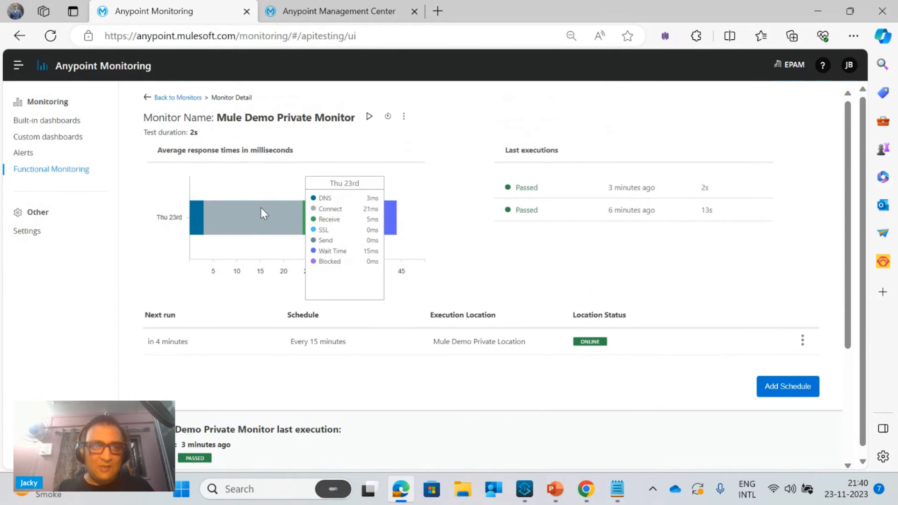
# Switch to the FunctionalMonitoring.pptx presentation in PowerPoint, show slide 4 with the public location IP addresses full screen, and end the slide show
pyautogui.click(555, 490)
pyautogui.click(66, 349)
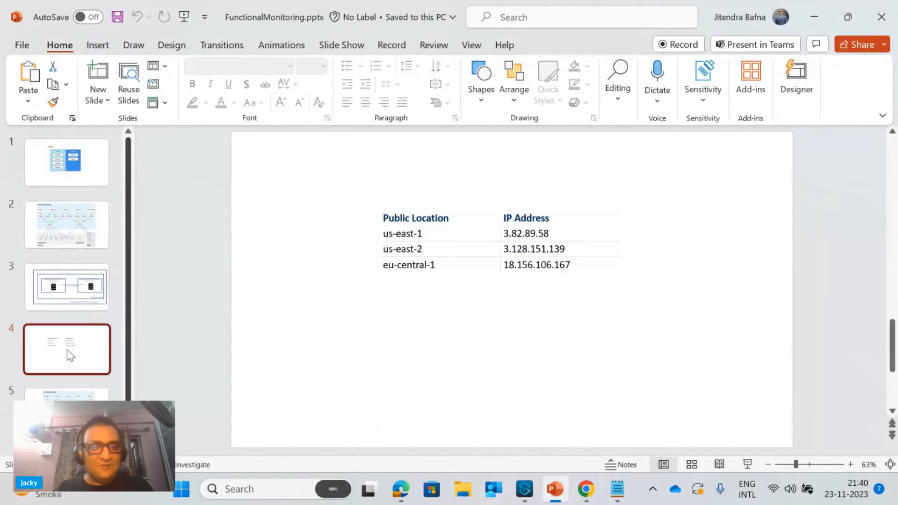
pyautogui.click(751, 470)
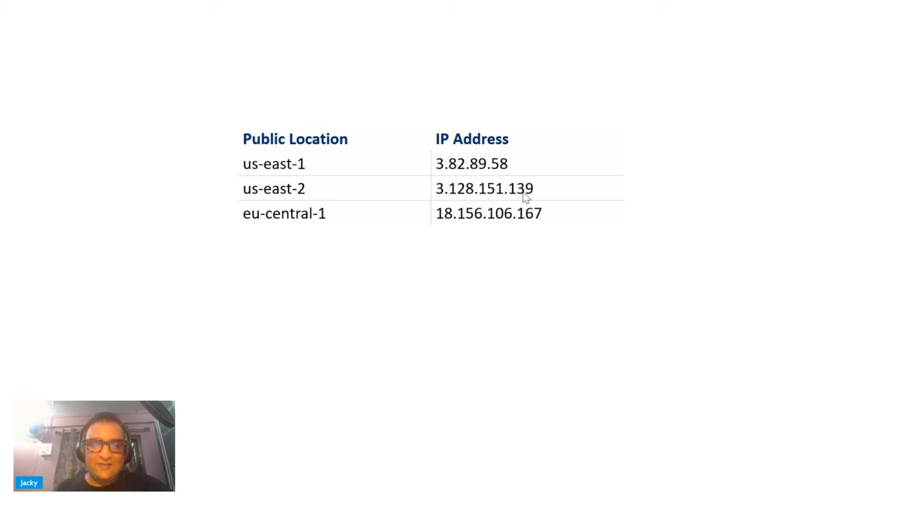
pyautogui.press('Escape')
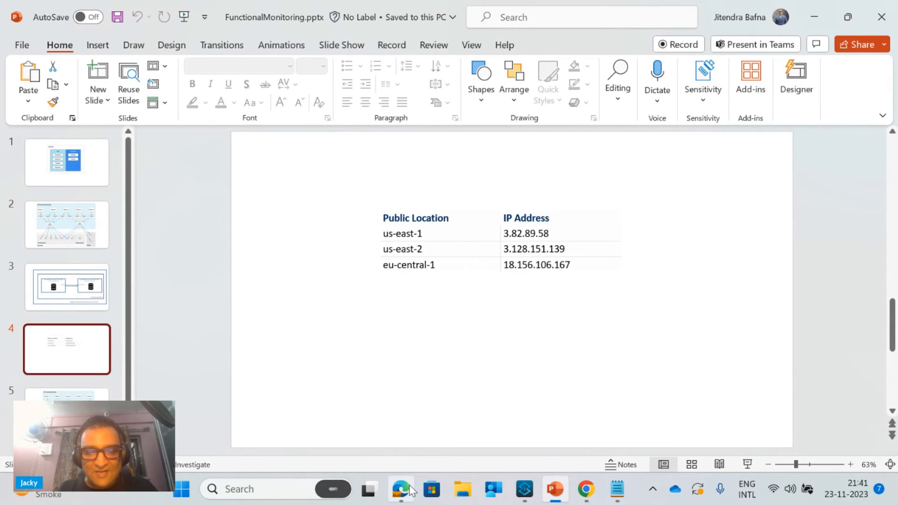
# Switch to the browser, leave the monitor's details for the monitors list, and open the VPC list in Runtime Manager
pyautogui.click(409, 484)
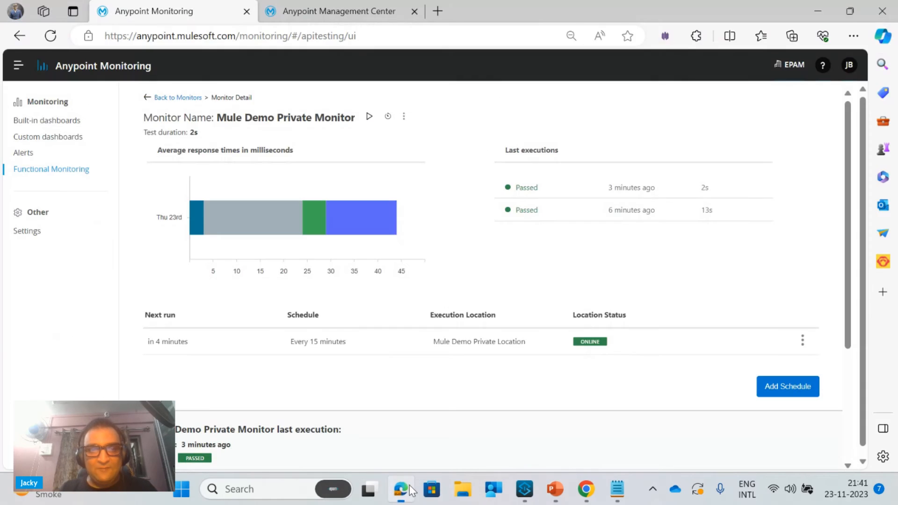
pyautogui.click(162, 98)
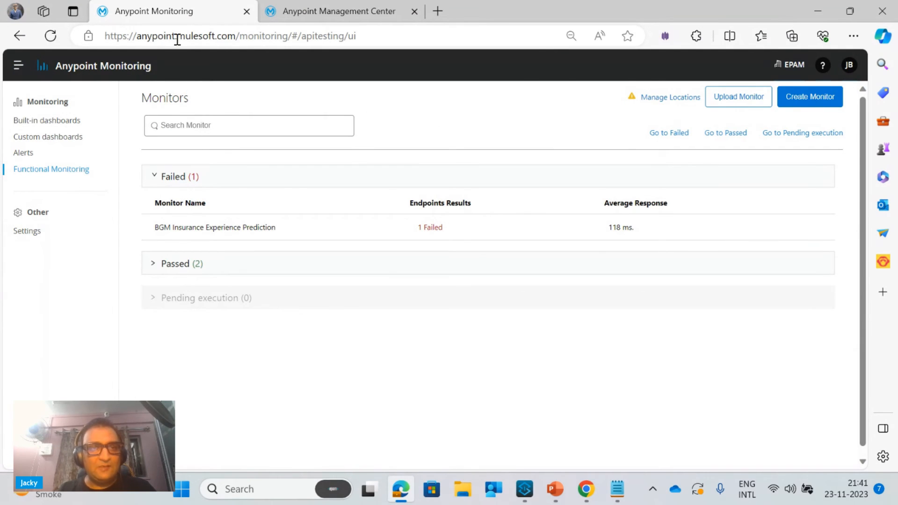
pyautogui.click(308, 11)
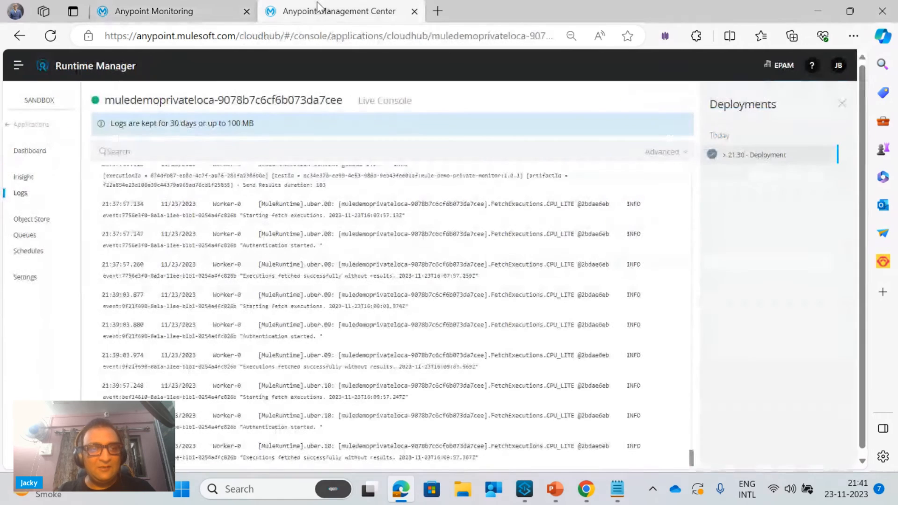
pyautogui.click(31, 124)
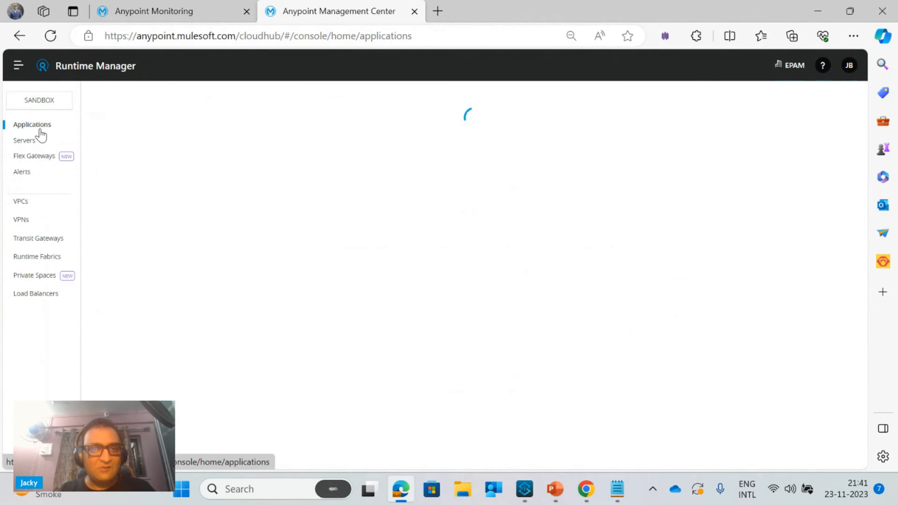
pyautogui.click(21, 202)
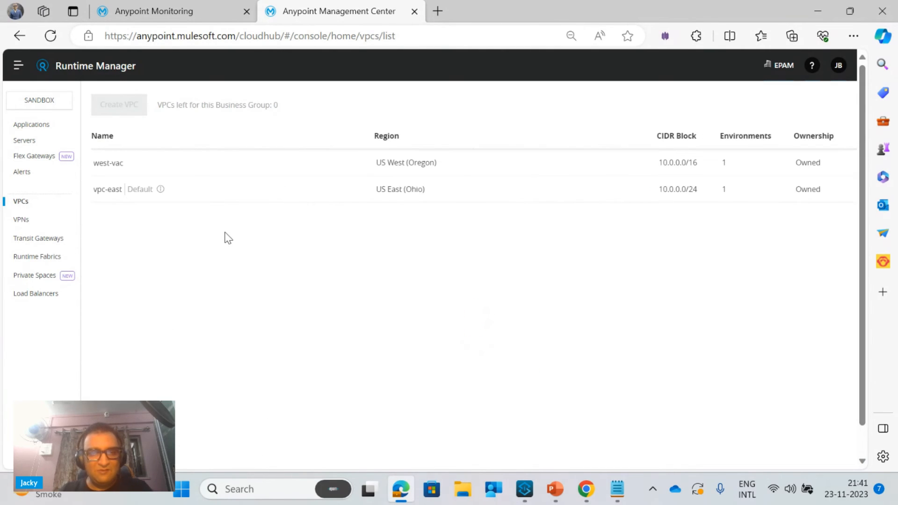
# Open the vpc-east VPC in the US East (Ohio) region and show its firewall rules
pyautogui.click(98, 191)
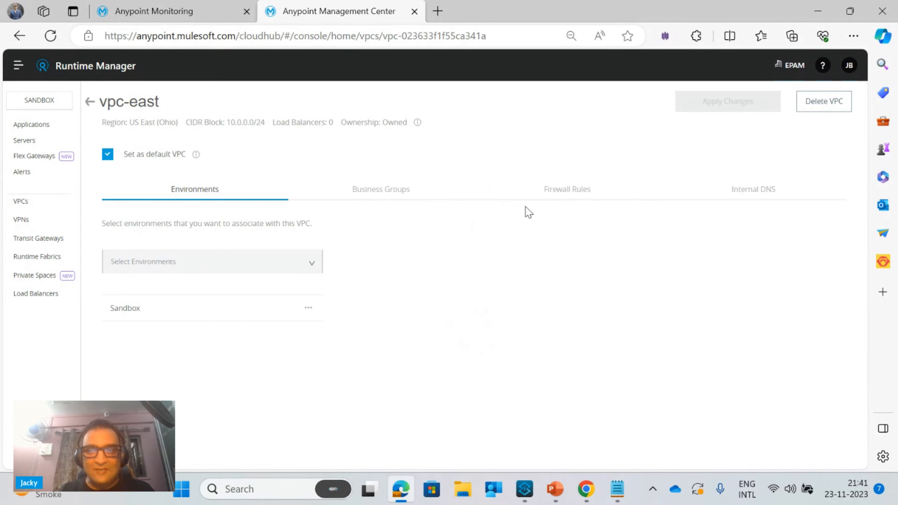
pyautogui.click(90, 102)
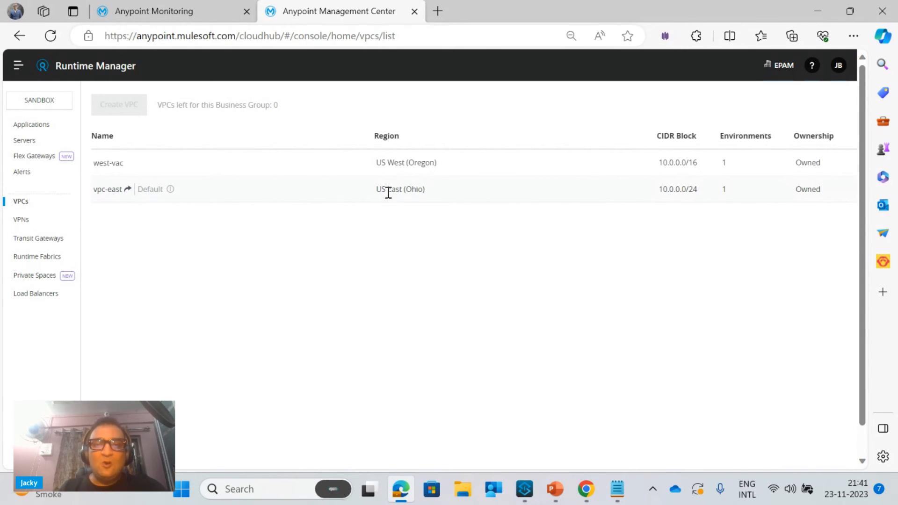
pyautogui.click(113, 193)
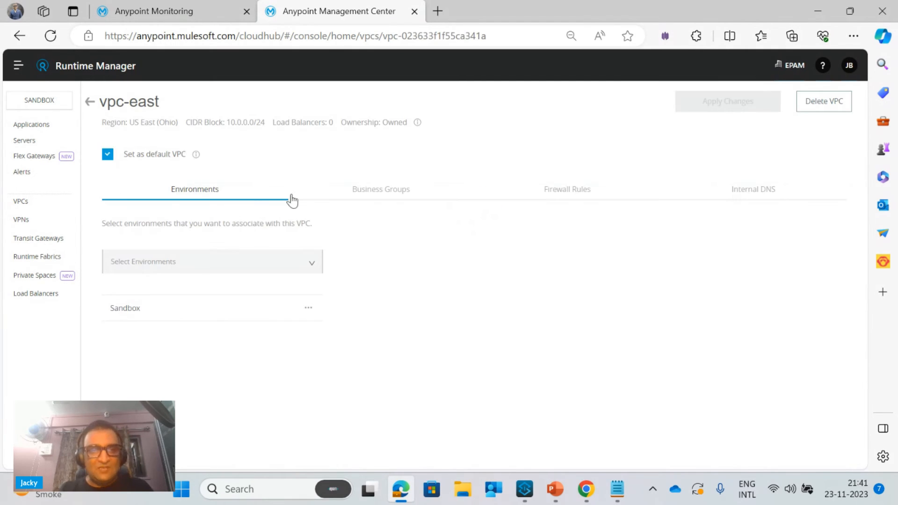
pyautogui.click(580, 202)
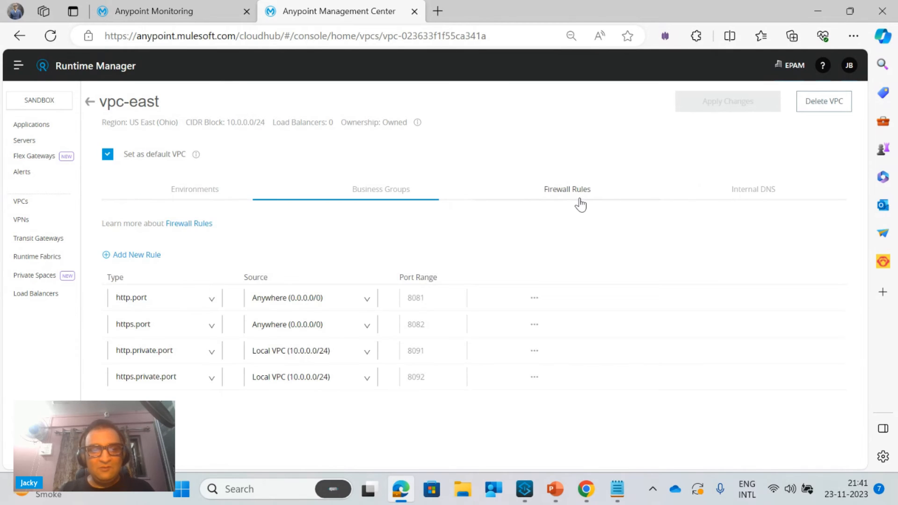
# Start a new firewall rule for vpc-east with type http.private.port and a custom source
pyautogui.click(148, 260)
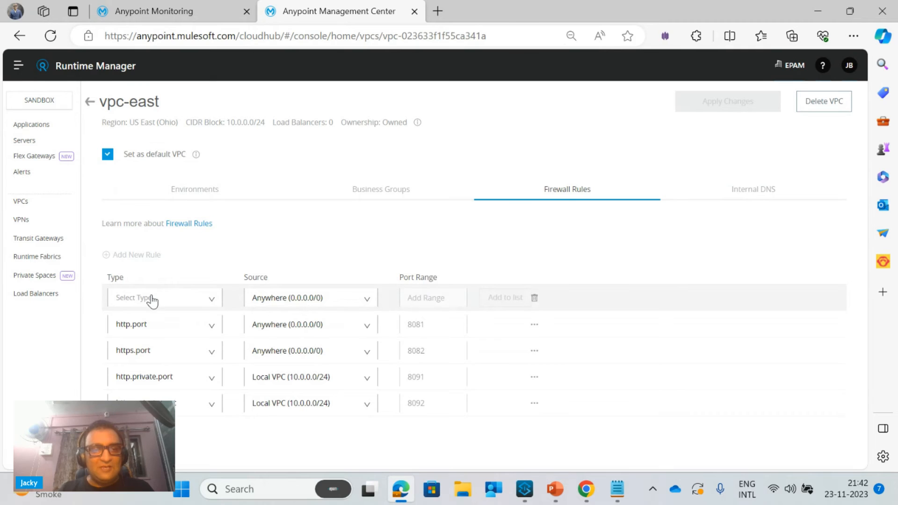
pyautogui.click(152, 299)
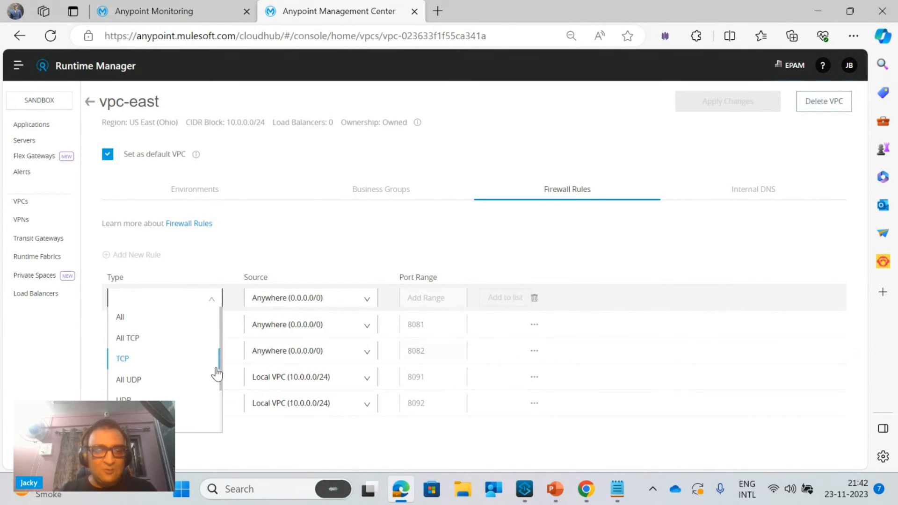
pyautogui.moveTo(222, 364); pyautogui.dragTo(228, 406)
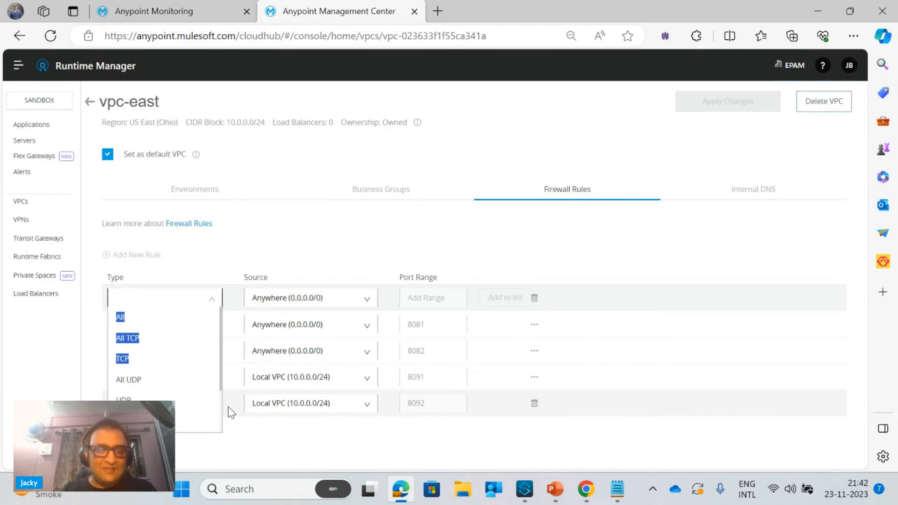
pyautogui.scroll(-1, 219, 408)
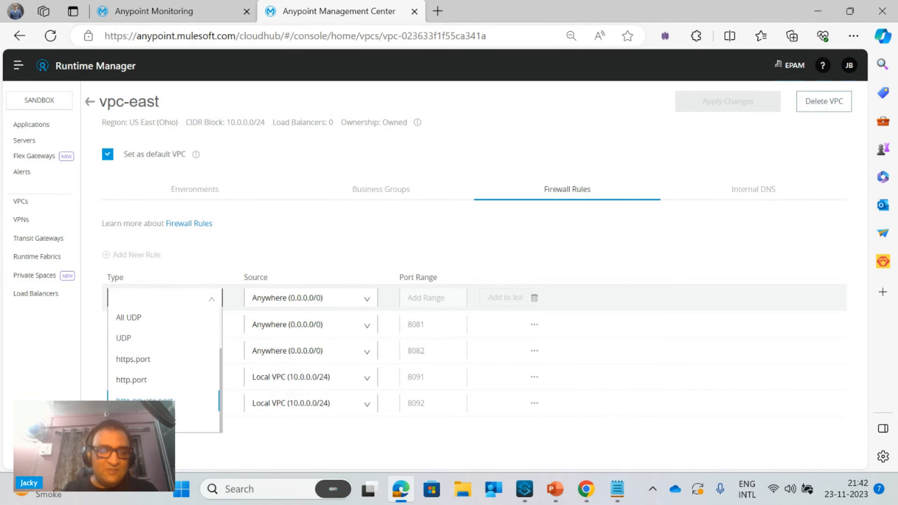
pyautogui.click(219, 407)
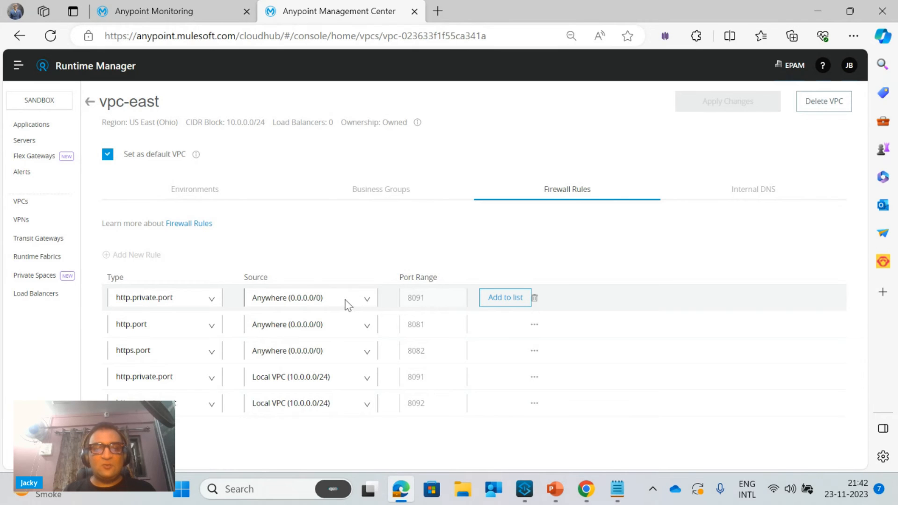
pyautogui.click(367, 300)
pyautogui.click(273, 359)
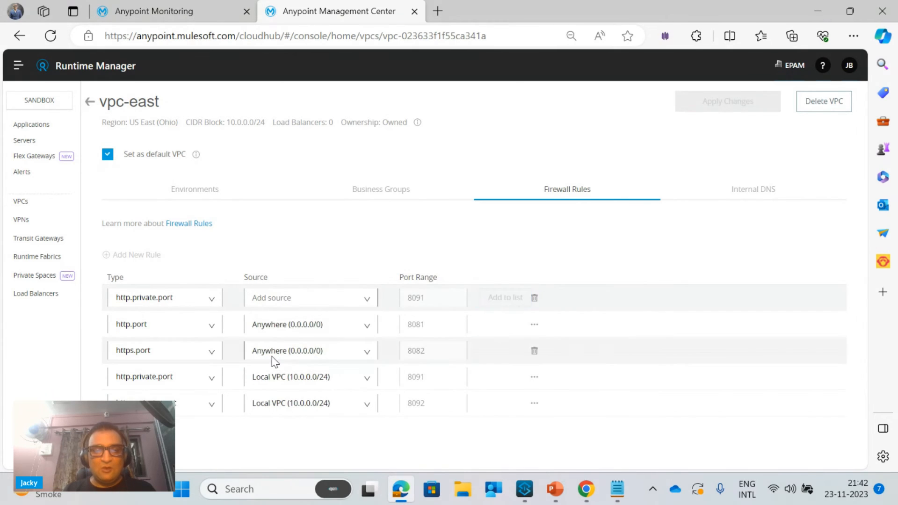
# Switch to the FunctionalMonitoring.pptx presentation in PowerPoint and copy the us-east-1 IP address from the table on slide 4
pyautogui.click(608, 497)
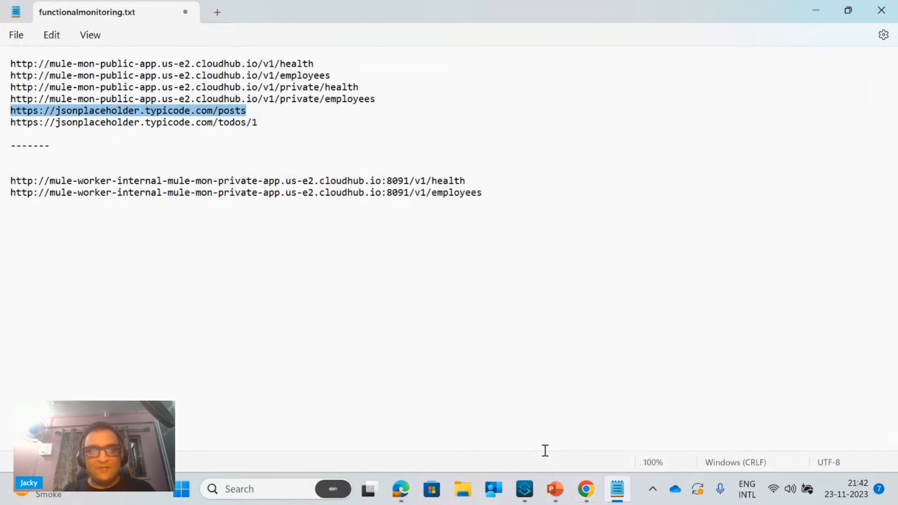
pyautogui.click(617, 490)
pyautogui.click(555, 489)
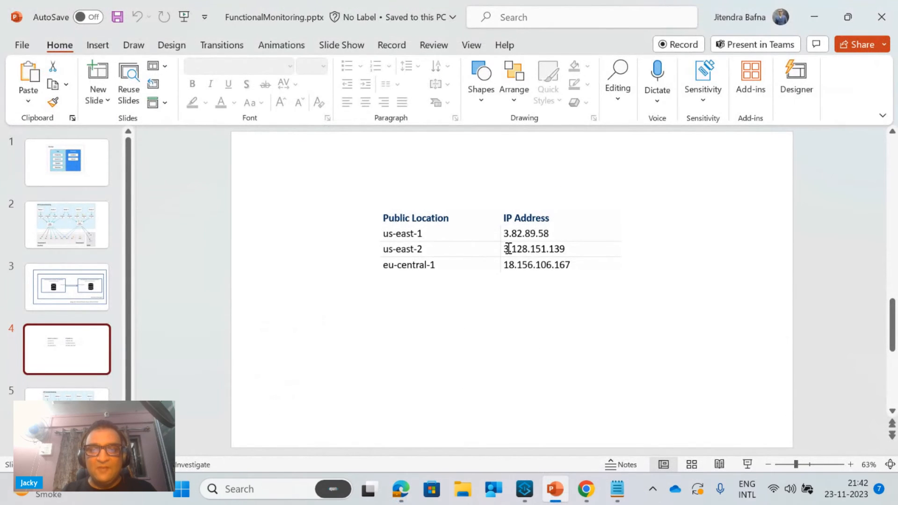
pyautogui.click(550, 231)
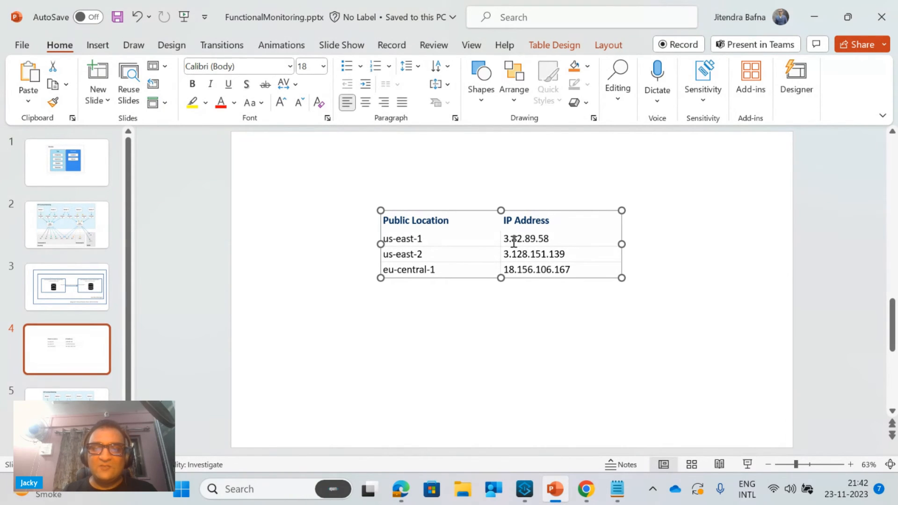
pyautogui.click(562, 241)
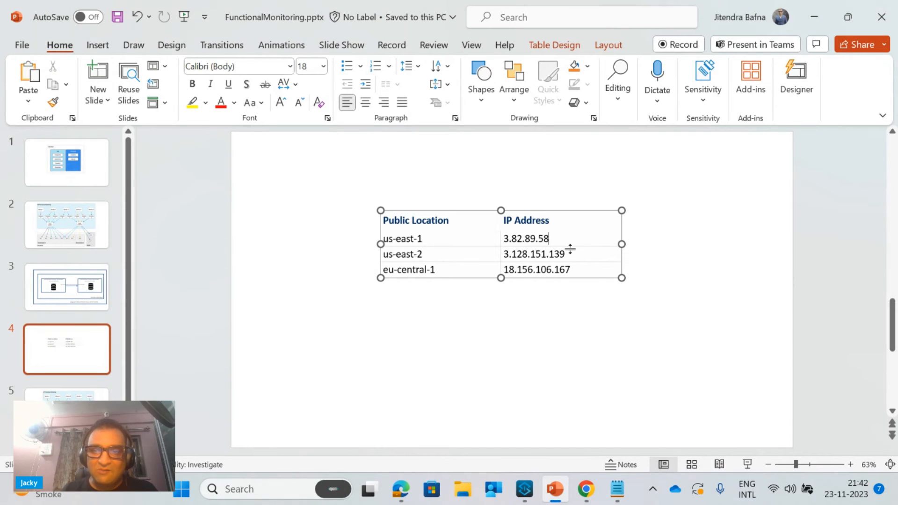
pyautogui.moveTo(549, 238); pyautogui.dragTo(507, 236)
pyautogui.hotkey('ctrl', 'c')
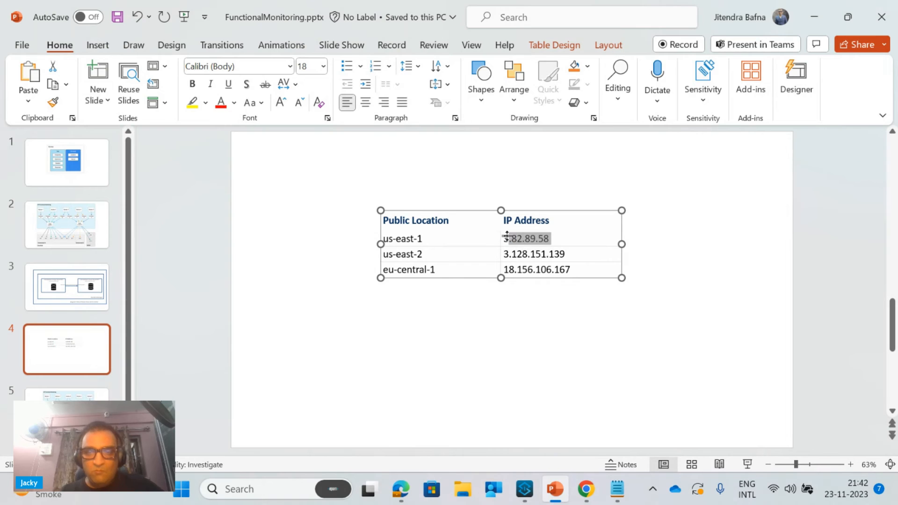
# Switch to the browser and enter 3.82.89.58 as the source of the new http.private.port rule
pyautogui.click(408, 490)
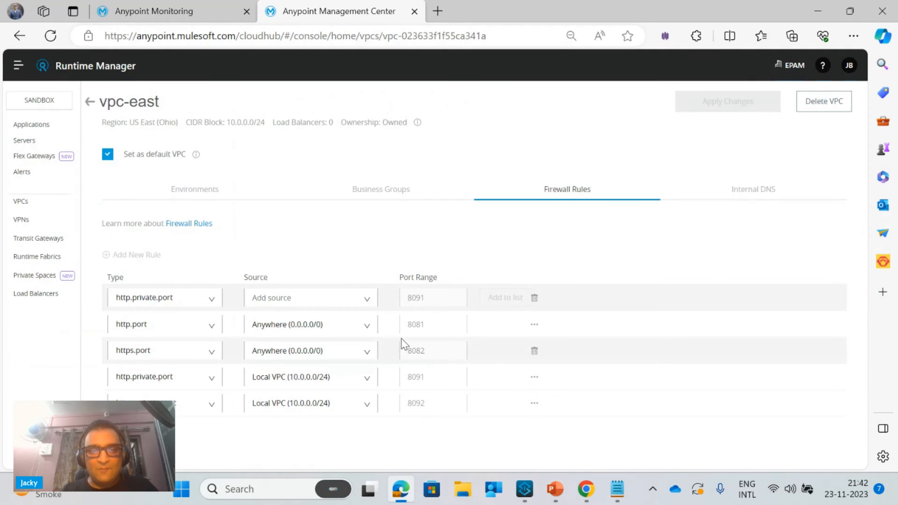
pyautogui.click(322, 298)
pyautogui.hotkey('ctrl', 'v')
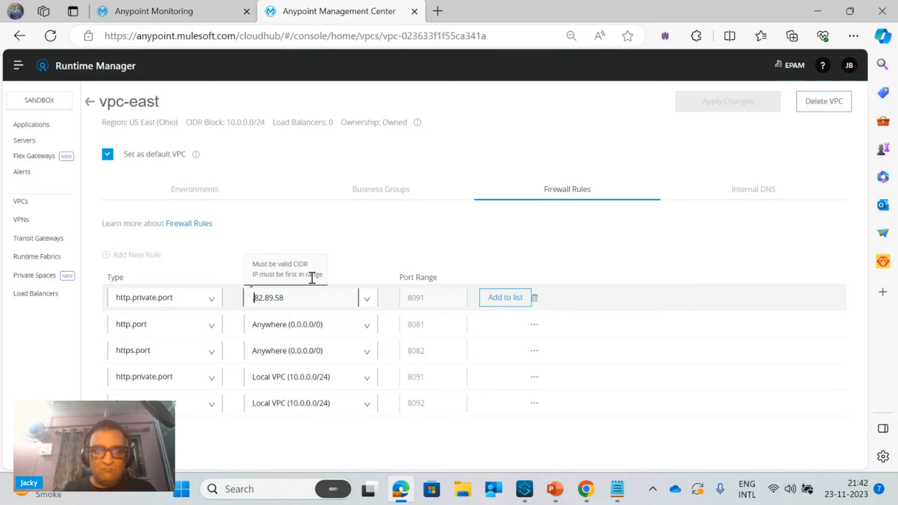
pyautogui.write('3')
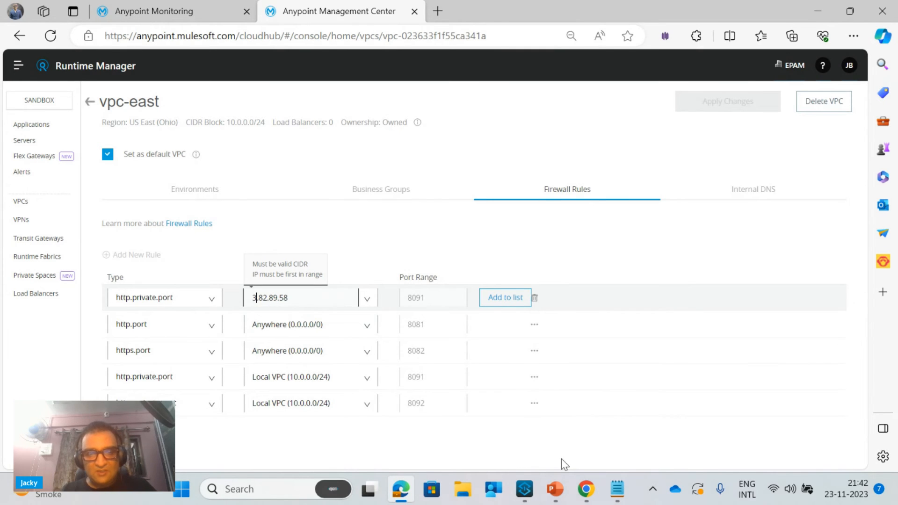
# Complete the rule's source as 3.82.89.58/32 in CIDR notation and add the rule to the firewall list
pyautogui.click(555, 489)
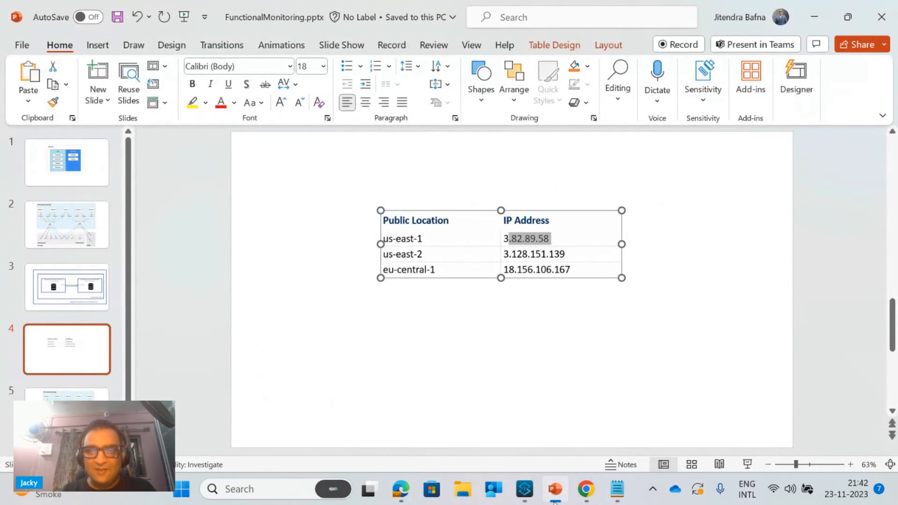
pyautogui.click(555, 491)
pyautogui.click(555, 499)
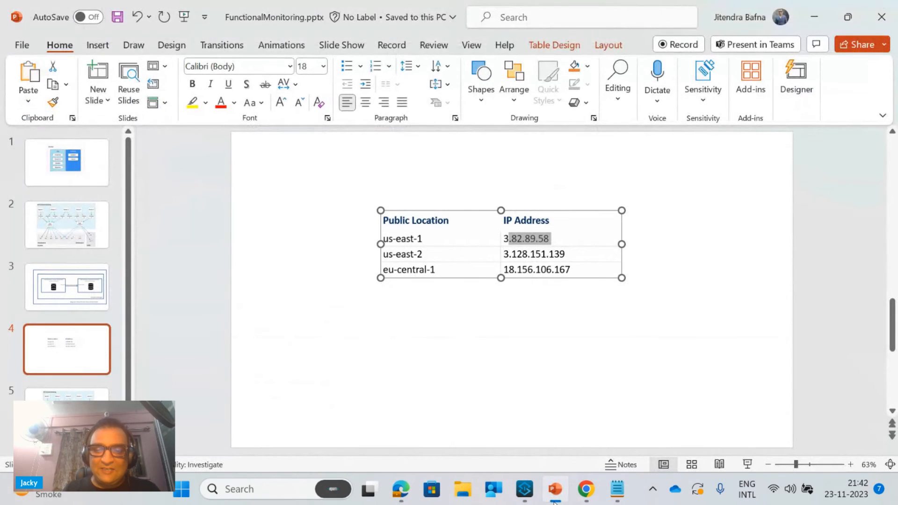
pyautogui.click(555, 490)
pyautogui.click(324, 297)
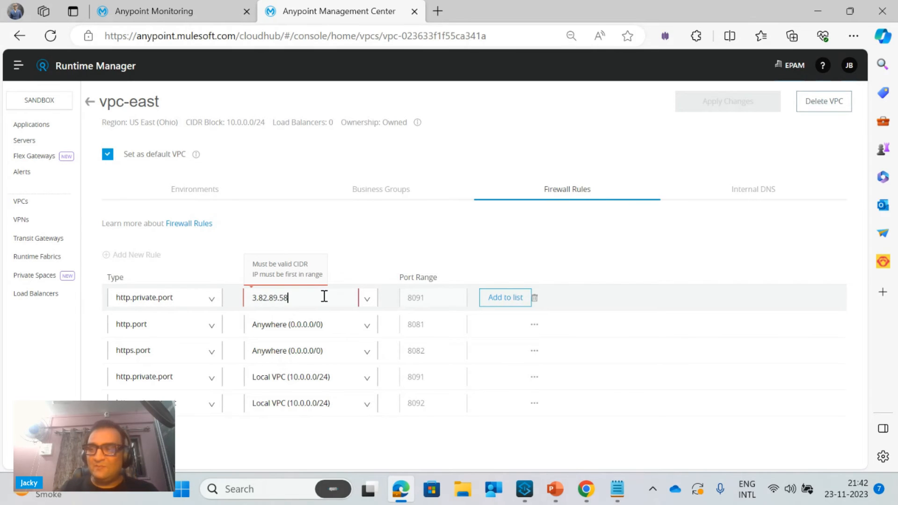
pyautogui.write('/32')
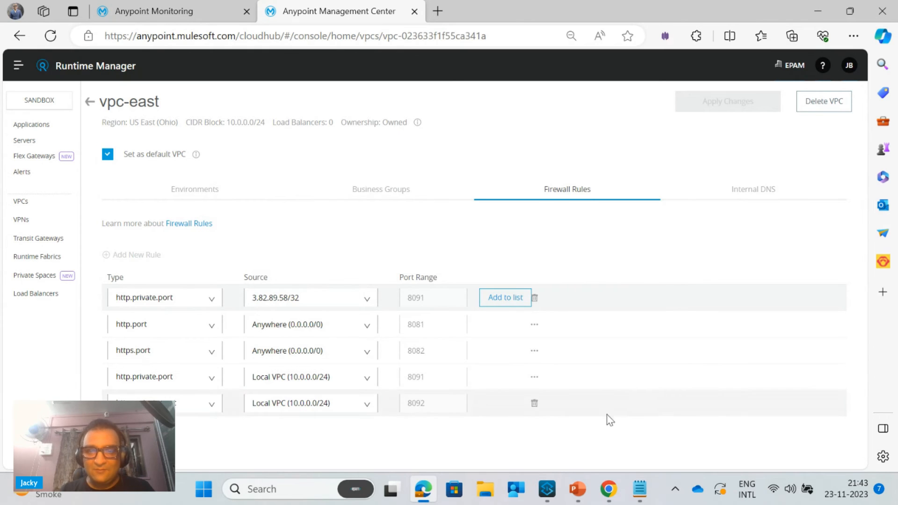
pyautogui.click(505, 302)
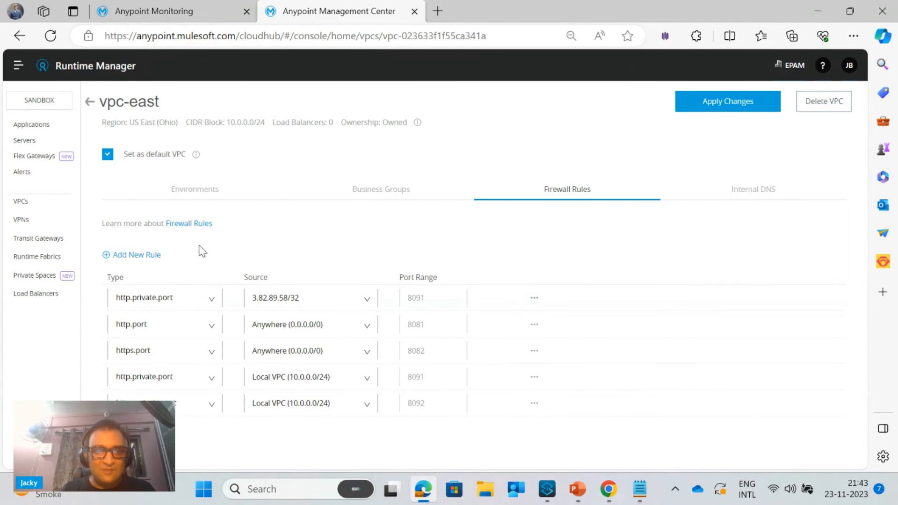
# Start another vpc-east firewall rule with type http.private.port and a custom source
pyautogui.click(130, 255)
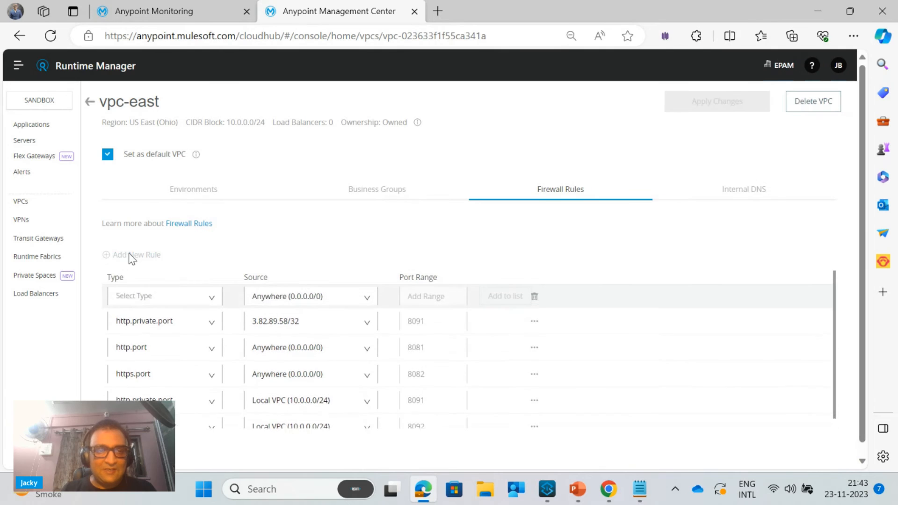
pyautogui.click(156, 296)
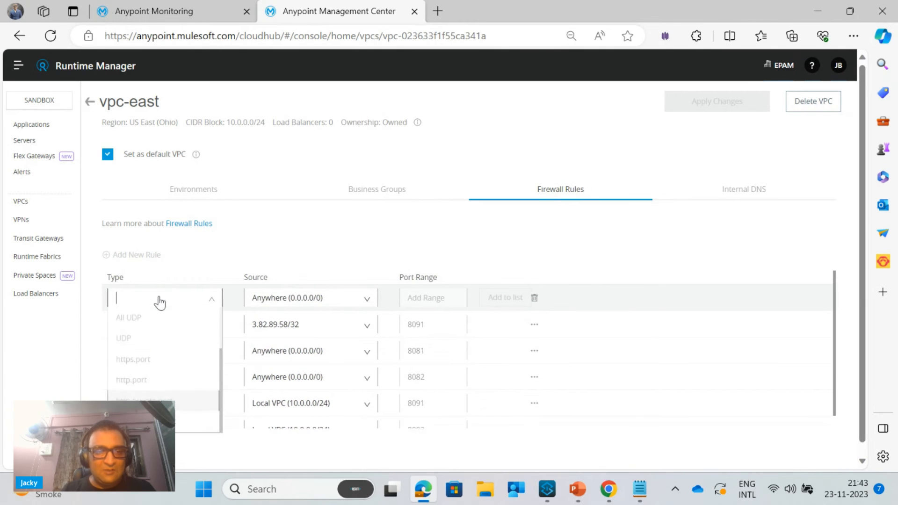
pyautogui.click(187, 400)
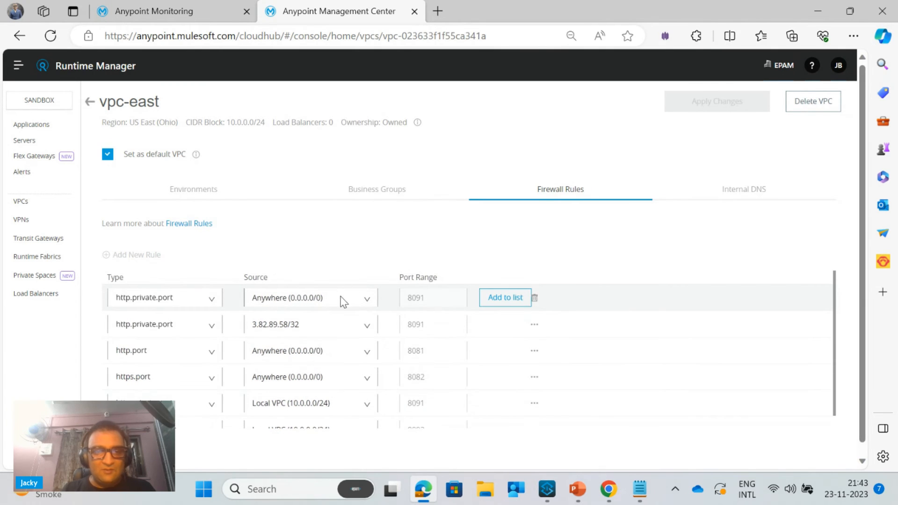
pyautogui.click(368, 304)
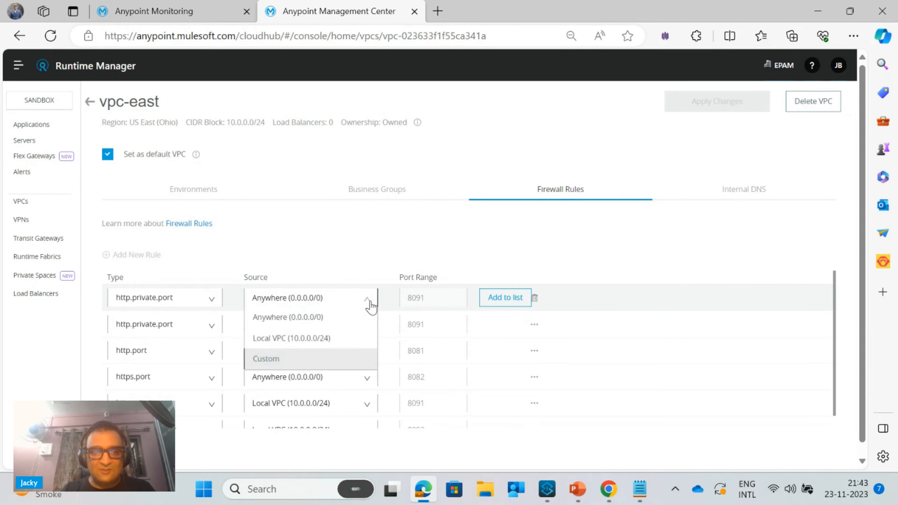
pyautogui.click(275, 364)
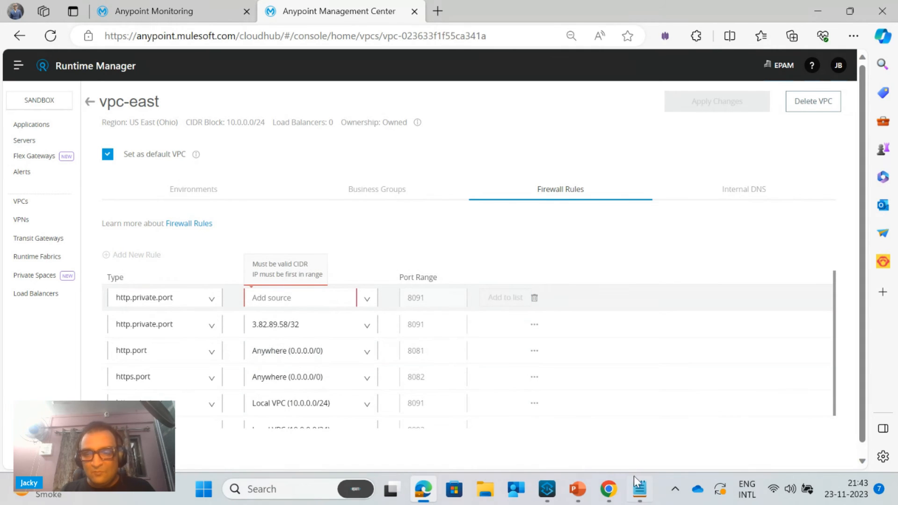
# Switch to the FunctionalMonitoring.pptx presentation in PowerPoint, copy the us-east-2 IP address from the slide 4 table and return to the browser
pyautogui.click(578, 489)
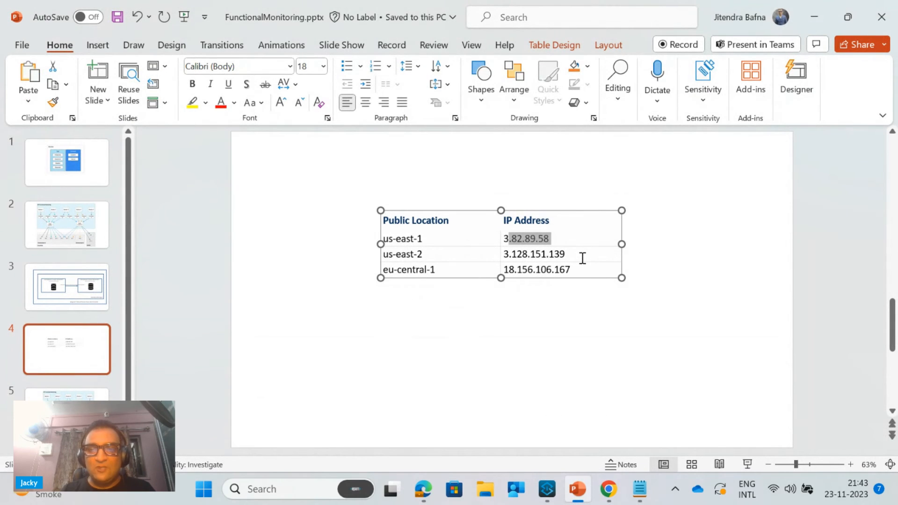
pyautogui.moveTo(582, 255); pyautogui.dragTo(510, 253)
pyautogui.hotkey('ctrl', 'c')
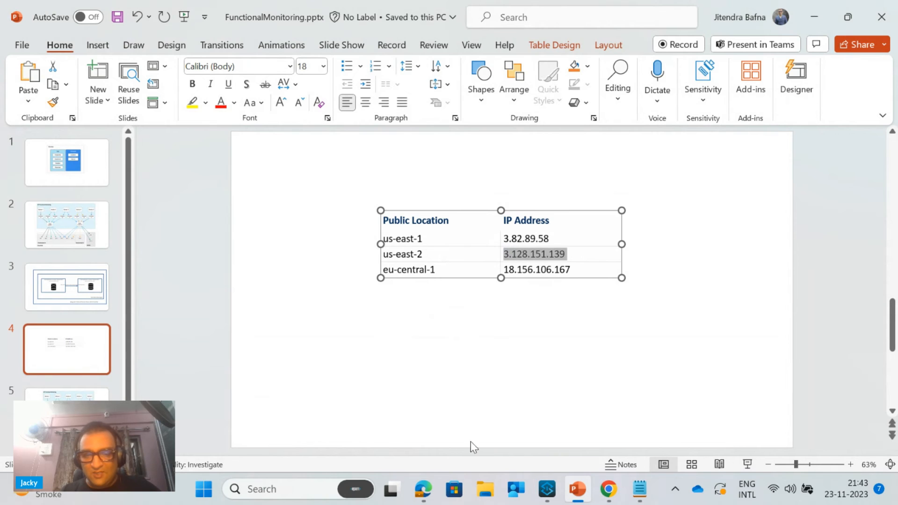
pyautogui.click(425, 496)
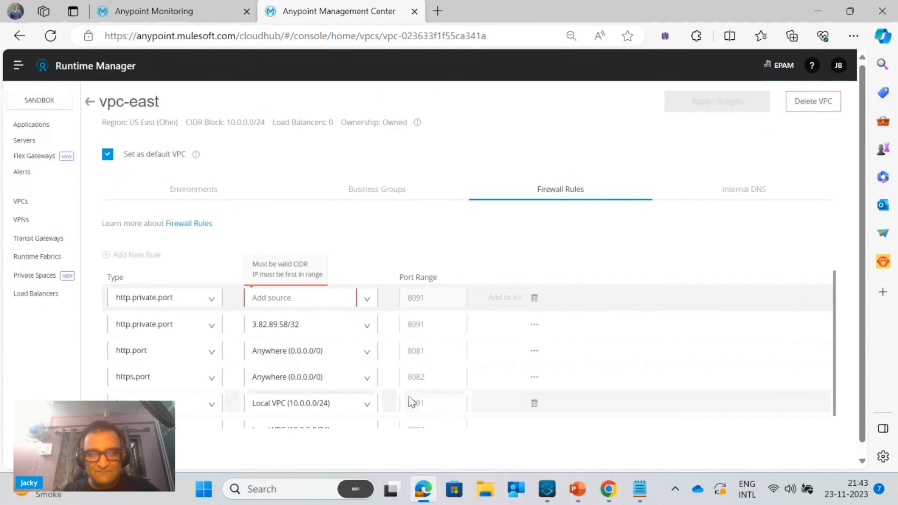
# Set the new http.private.port rule's source to 3.128.151.139/32, add it to the list and apply the VPC changes
pyautogui.click(315, 305)
pyautogui.hotkey('ctrl', 'v')
pyautogui.write('/')
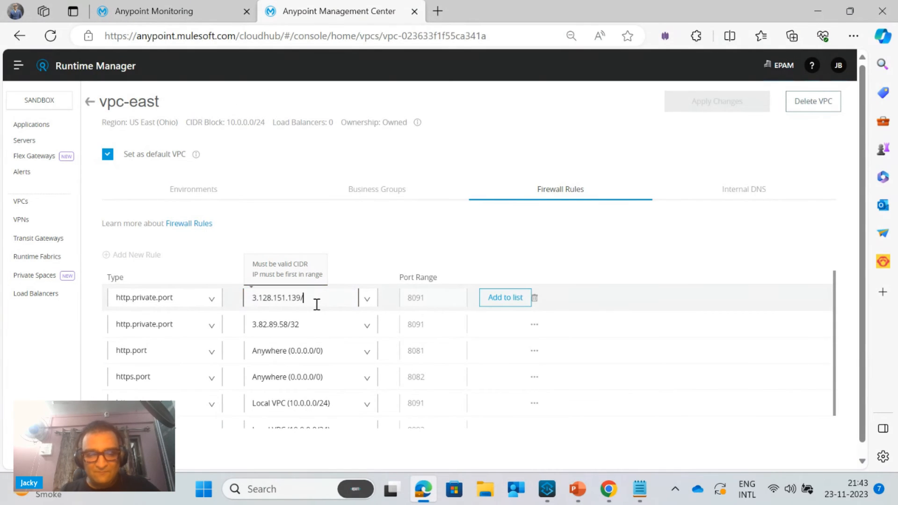
pyautogui.write('32')
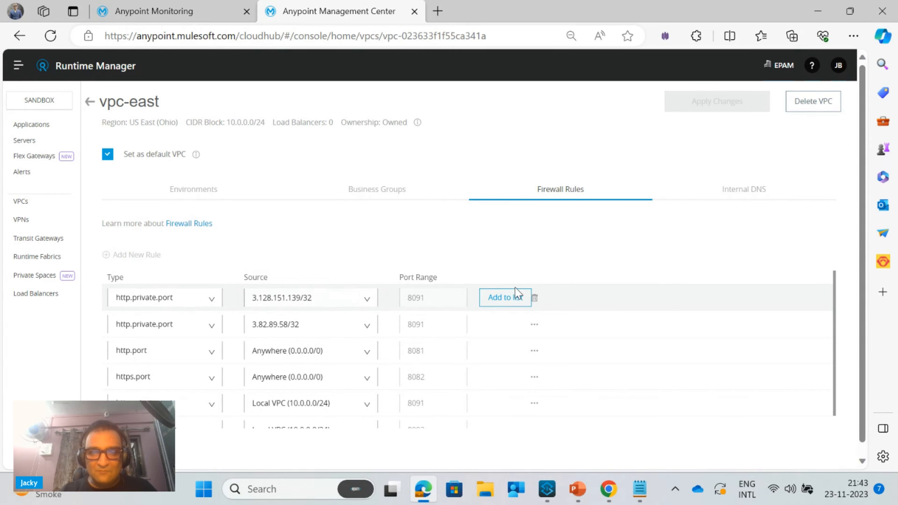
pyautogui.click(508, 301)
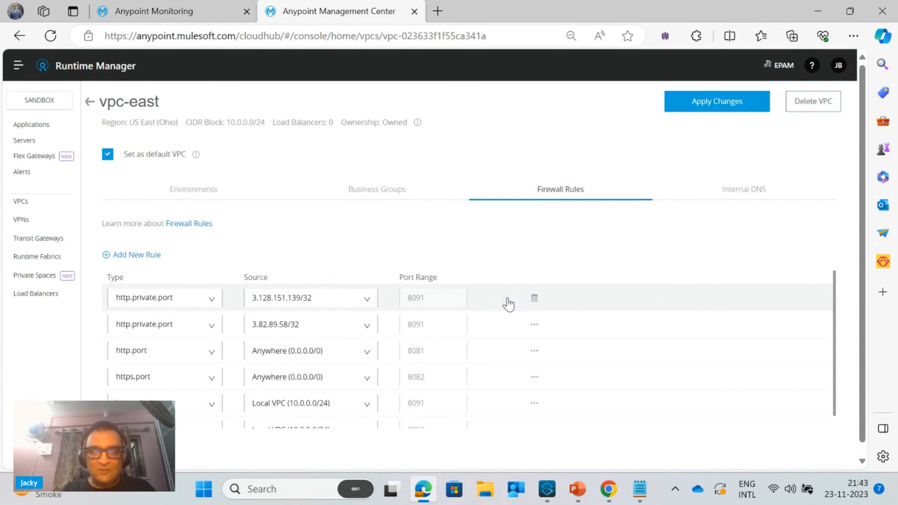
pyautogui.click(717, 113)
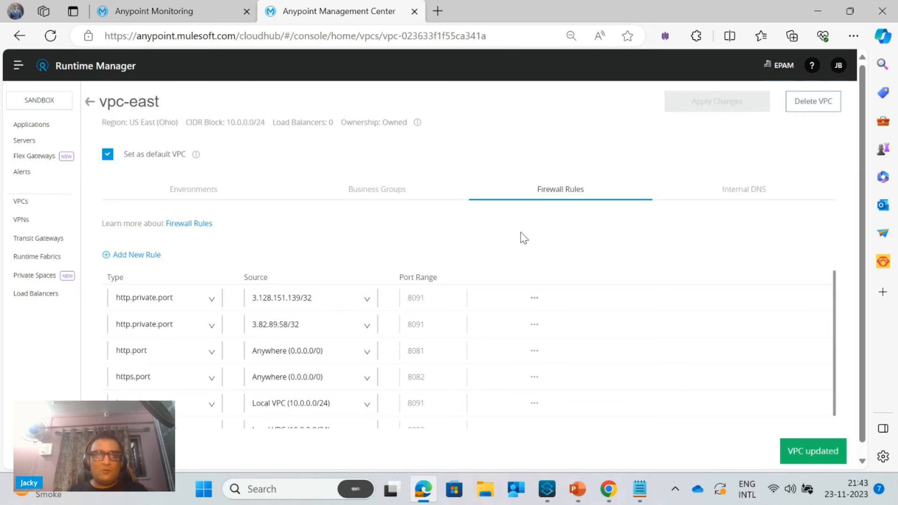
# Switch to functionalmonitoring.txt in Notepad and remove "-internal" from the private app's health and employees URLs
pyautogui.click(640, 489)
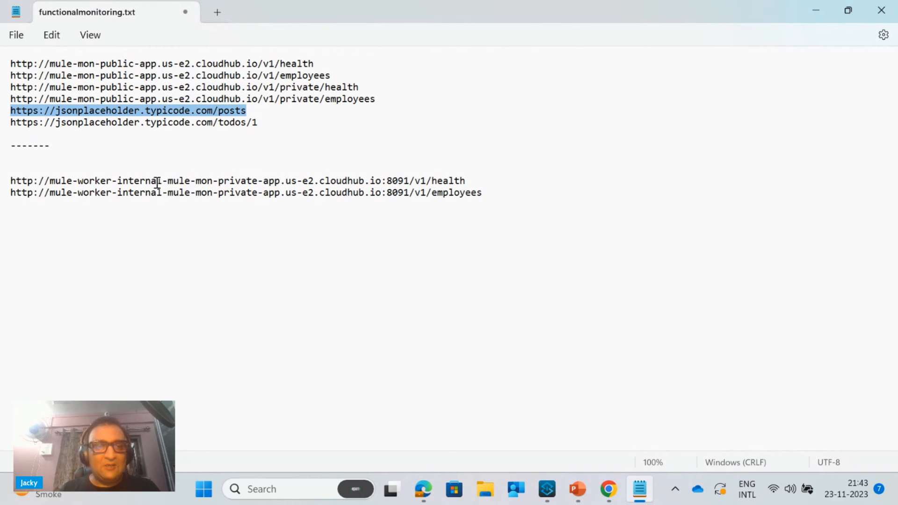
pyautogui.doubleClick(142, 182)
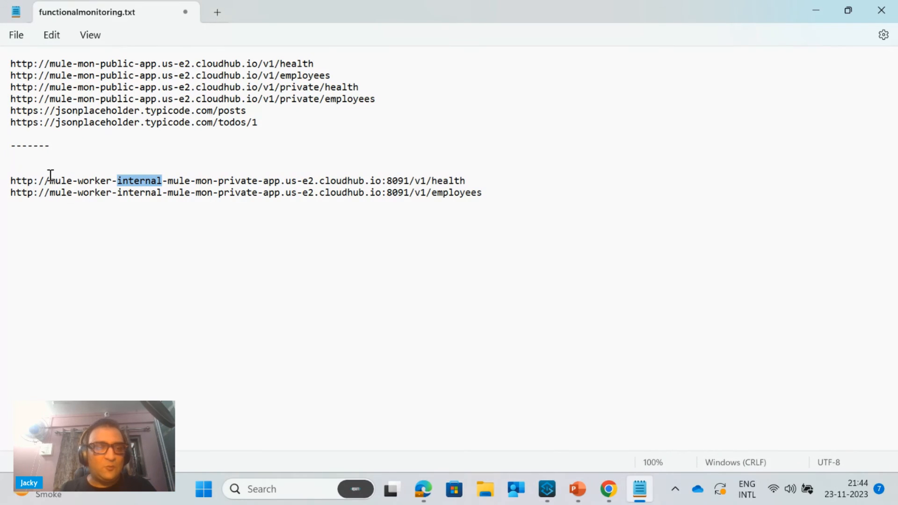
pyautogui.press('BackSpace')
pyautogui.press('BackSpace')
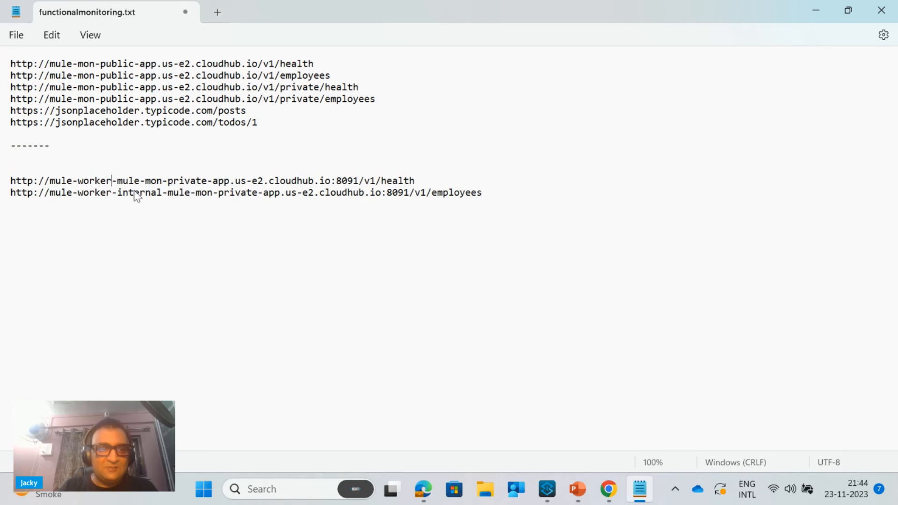
pyautogui.doubleClick(146, 188)
pyautogui.press('BackSpace')
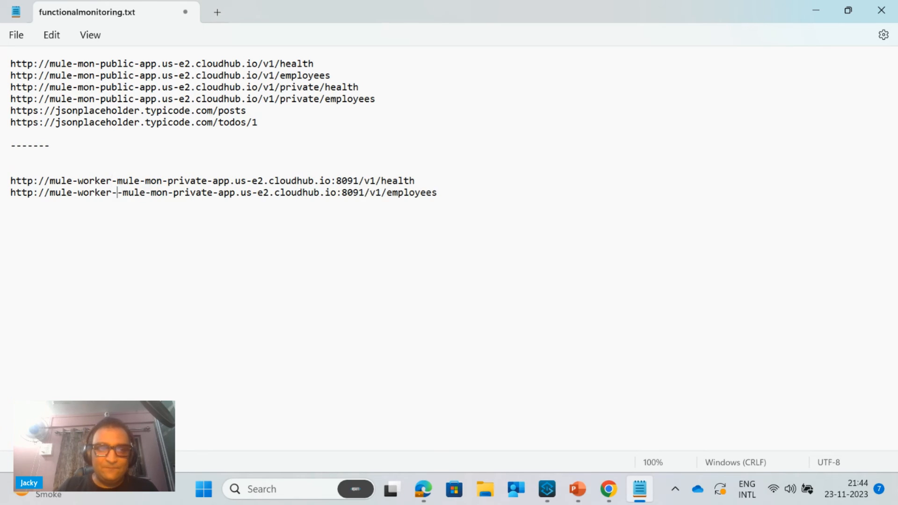
pyautogui.press('BackSpace')
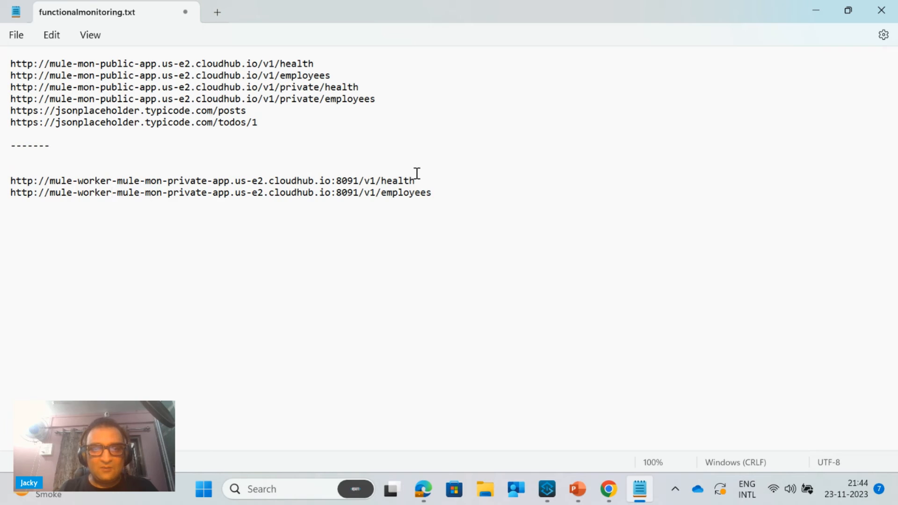
# Copy the private app's health URL, switch to Anypoint Monitoring in the browser and open Mule Demo Public Monitor for editing
pyautogui.moveTo(421, 182)
pyautogui.mouseDown()
pyautogui.moveTo(200, 213)
pyautogui.moveTo(2, 210)
pyautogui.moveTo(2, 188)
pyautogui.mouseUp()
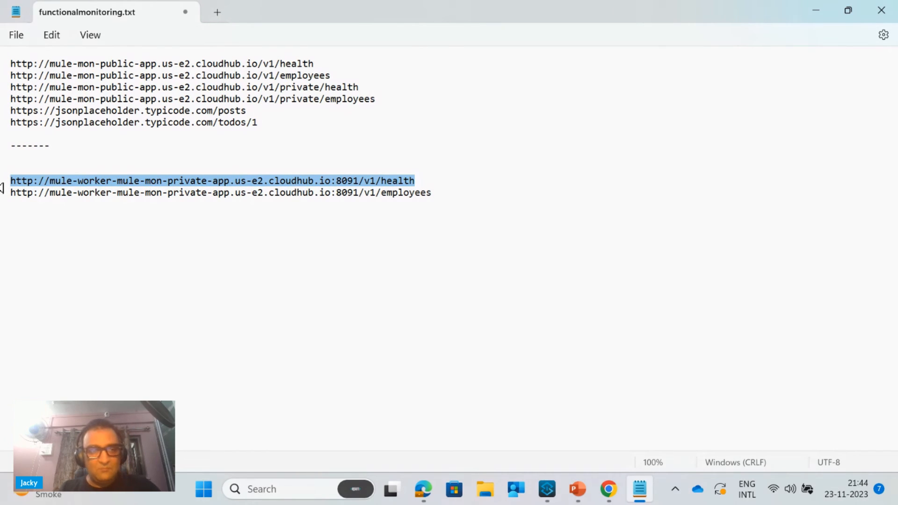
pyautogui.click(423, 489)
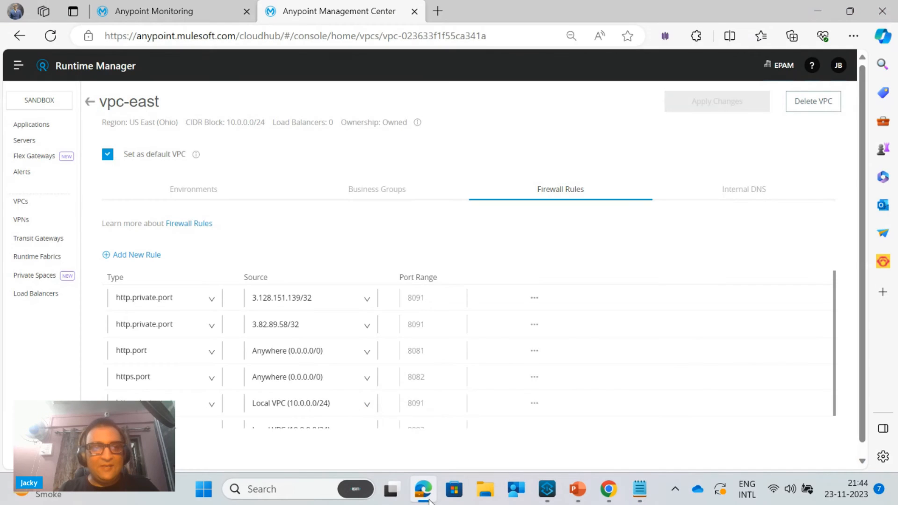
pyautogui.click(180, 18)
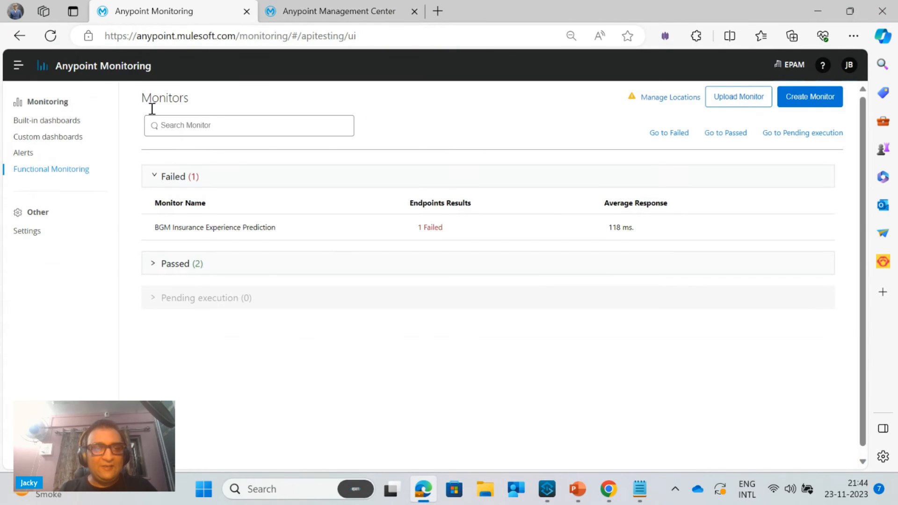
pyautogui.click(155, 263)
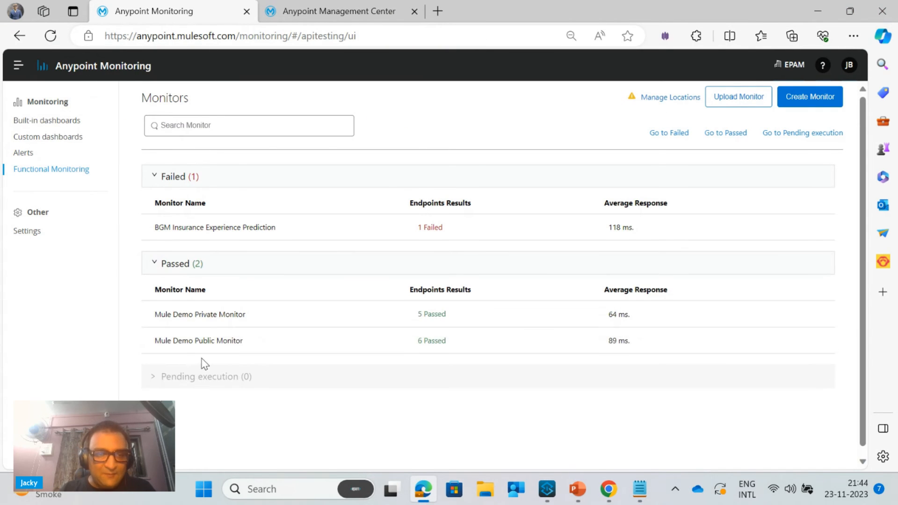
pyautogui.click(220, 348)
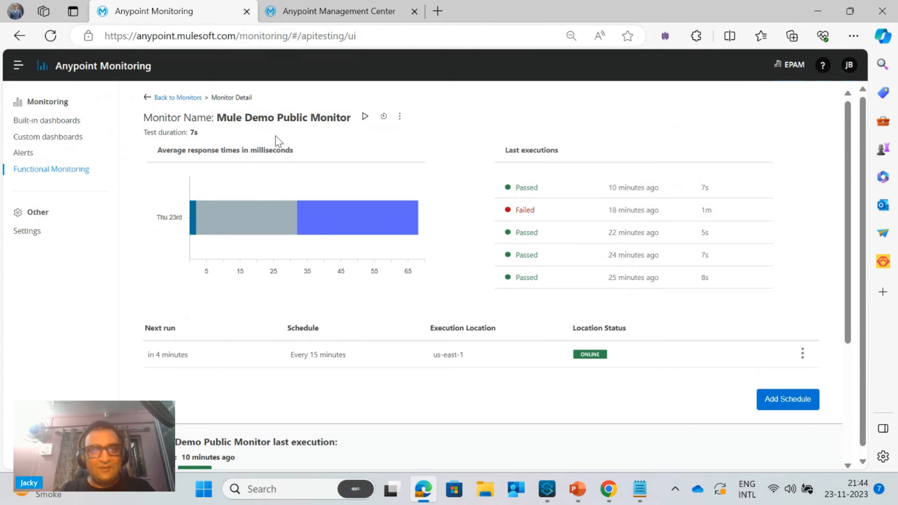
pyautogui.click(401, 121)
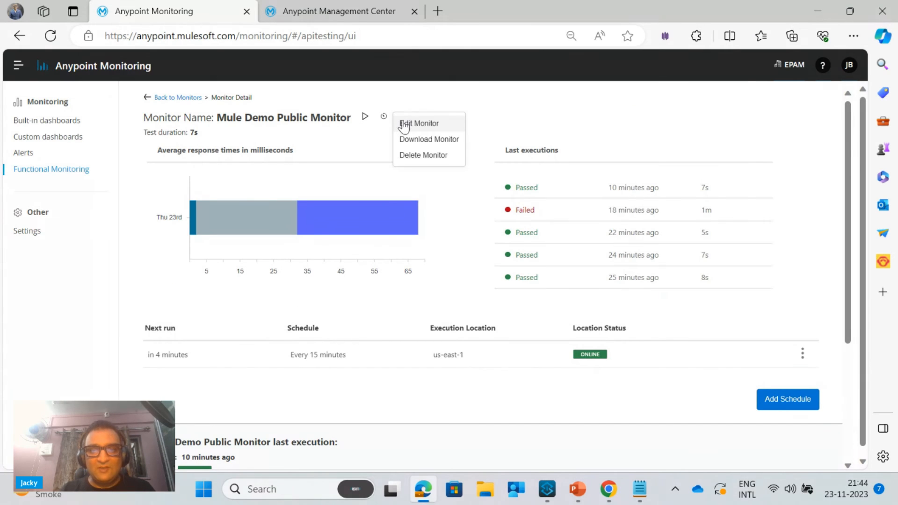
pyautogui.click(404, 124)
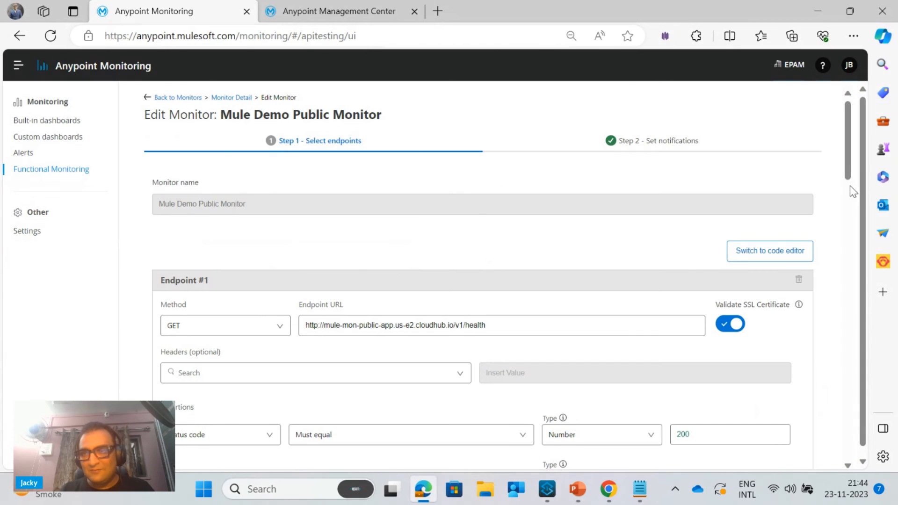
pyautogui.moveTo(848, 167); pyautogui.dragTo(885, 349)
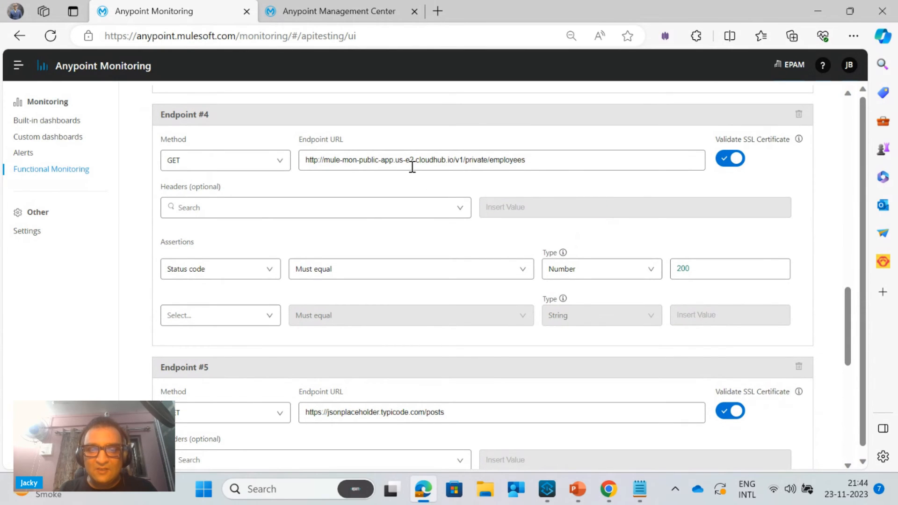
pyautogui.moveTo(848, 313); pyautogui.dragTo(852, 448)
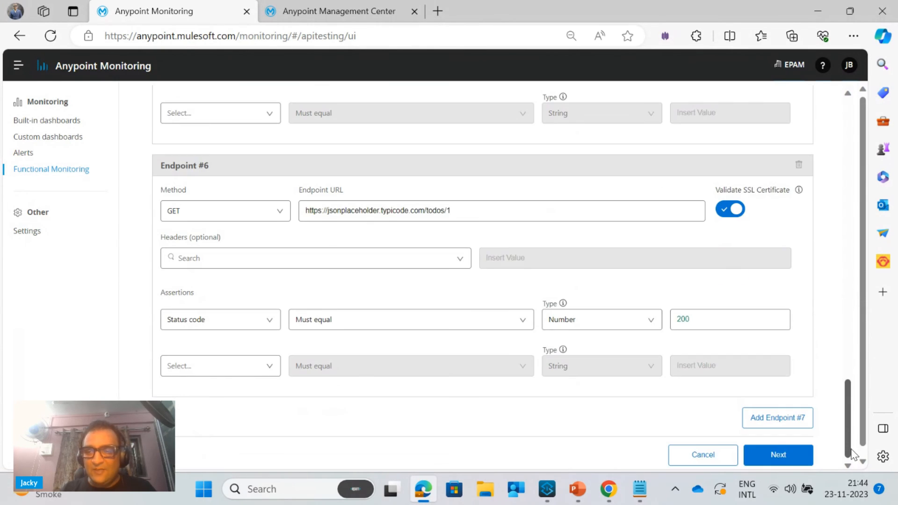
pyautogui.click(780, 426)
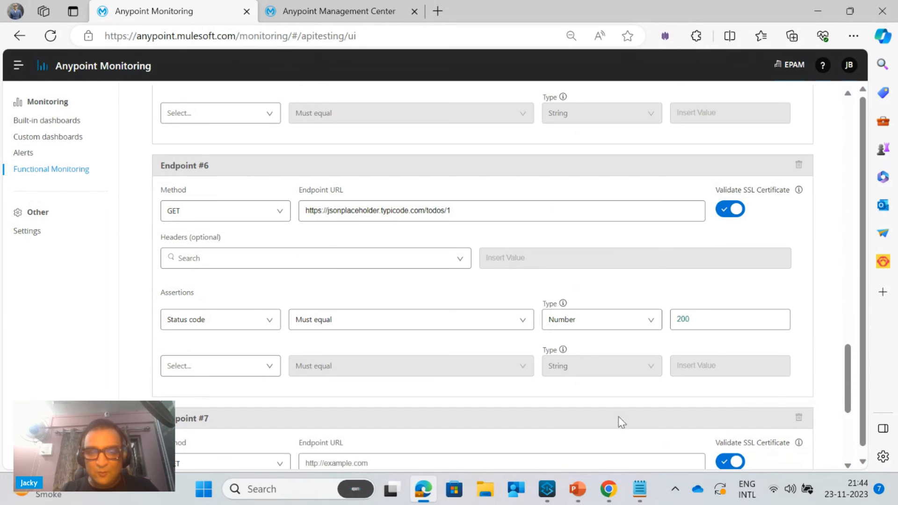
pyautogui.click(423, 455)
pyautogui.write('http://mule-worker-mule-mon-private-app.us-e2.cloudhub.io:8091/v1/health')
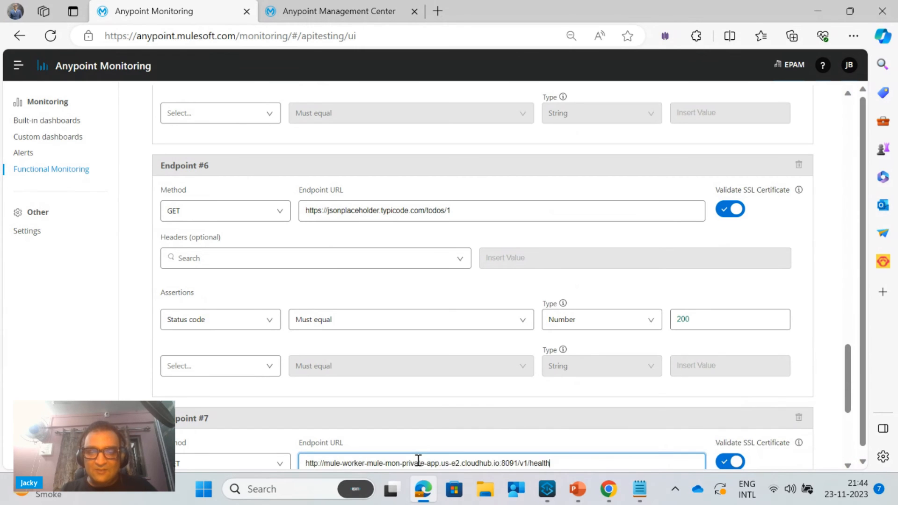
# Switch to Notepad, copy the private app's employees URL on port 8091 and return to the monitor editor in the browser
pyautogui.click(639, 500)
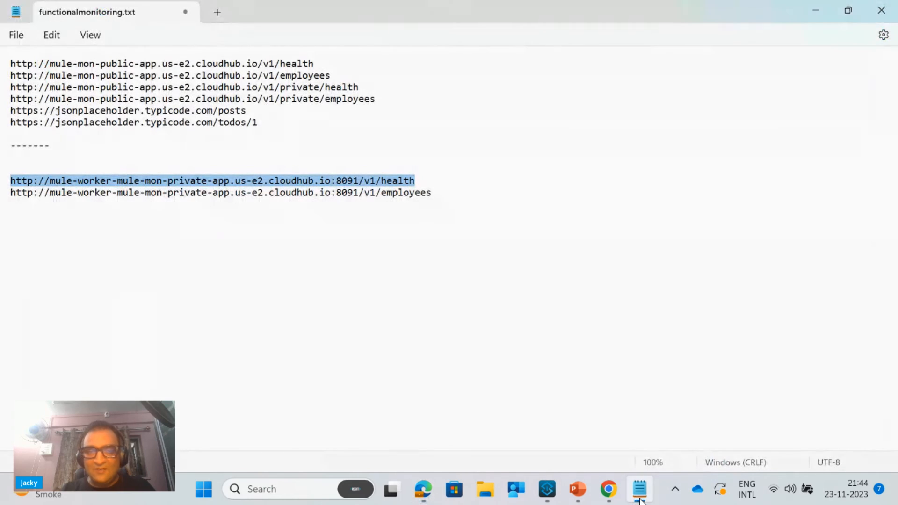
pyautogui.click(435, 192)
pyautogui.moveTo(436, 192)
pyautogui.mouseDown()
pyautogui.moveTo(191, 181)
pyautogui.moveTo(2, 204)
pyautogui.mouseUp()
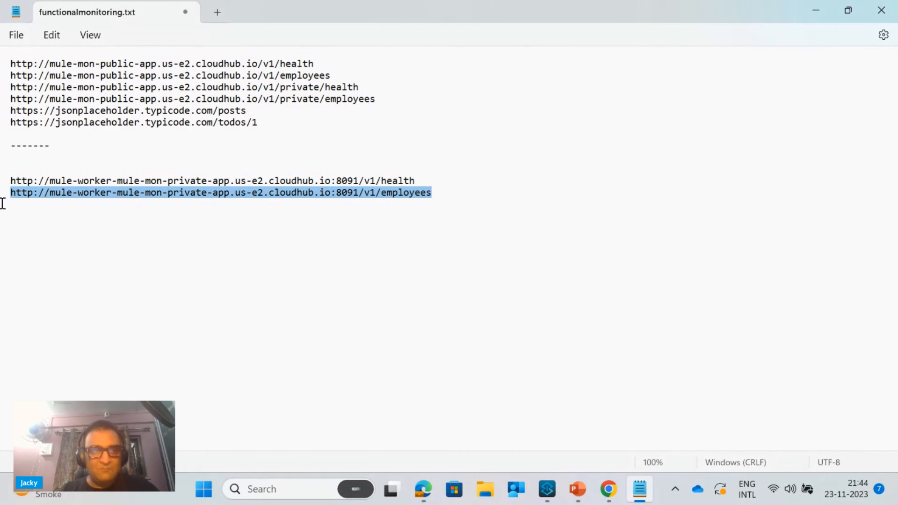
pyautogui.click(812, 2)
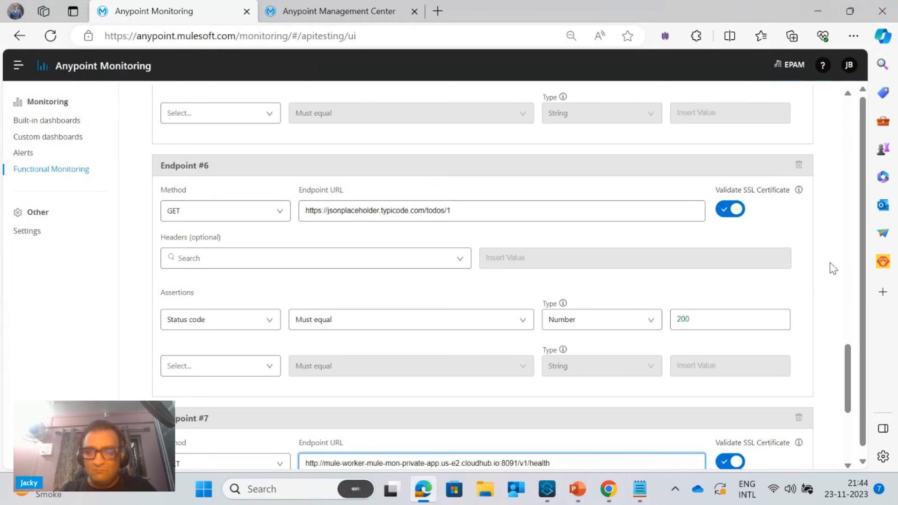
# Review the assertion types offered for a second assertion on Endpoint #7 without choosing one
pyautogui.moveTo(849, 373); pyautogui.dragTo(848, 426)
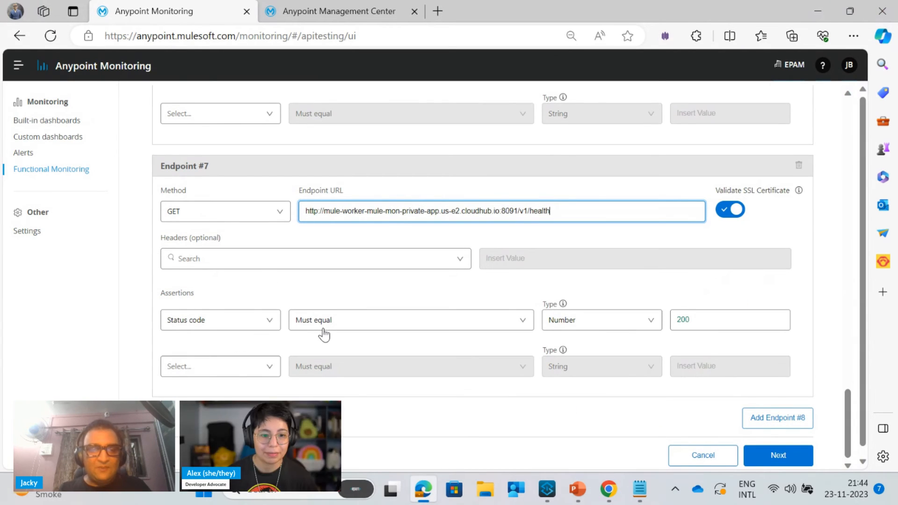
pyautogui.click(274, 377)
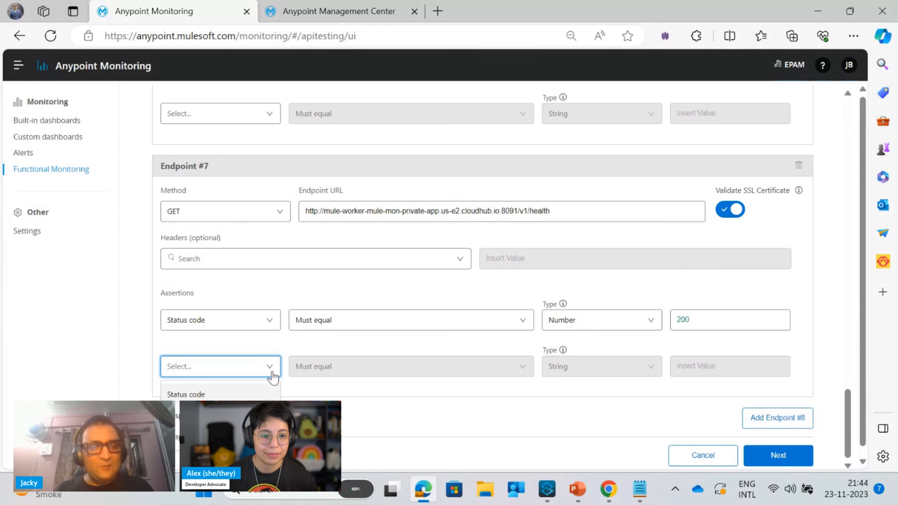
pyautogui.click(407, 422)
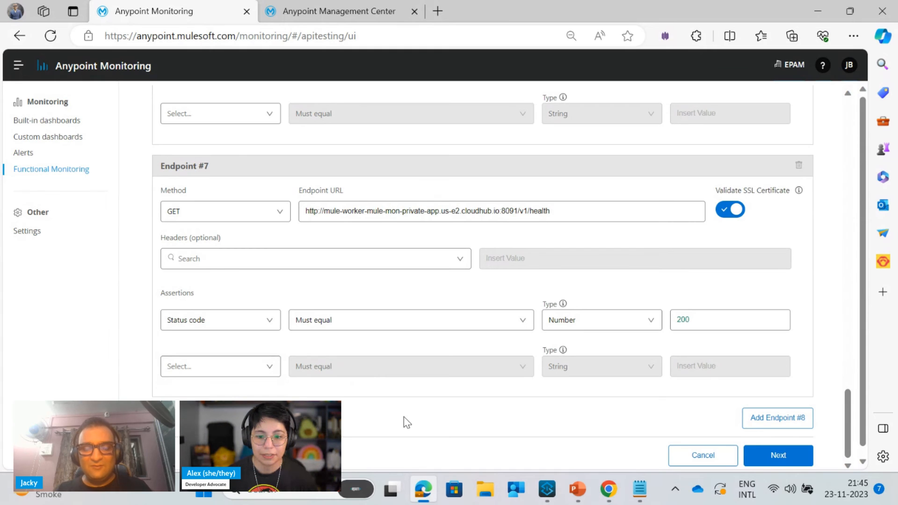
# Switch to Chrome, check the page of the private app's health URL on port 8091, and return to the monitor editor in Edge
pyautogui.moveTo(622, 498)
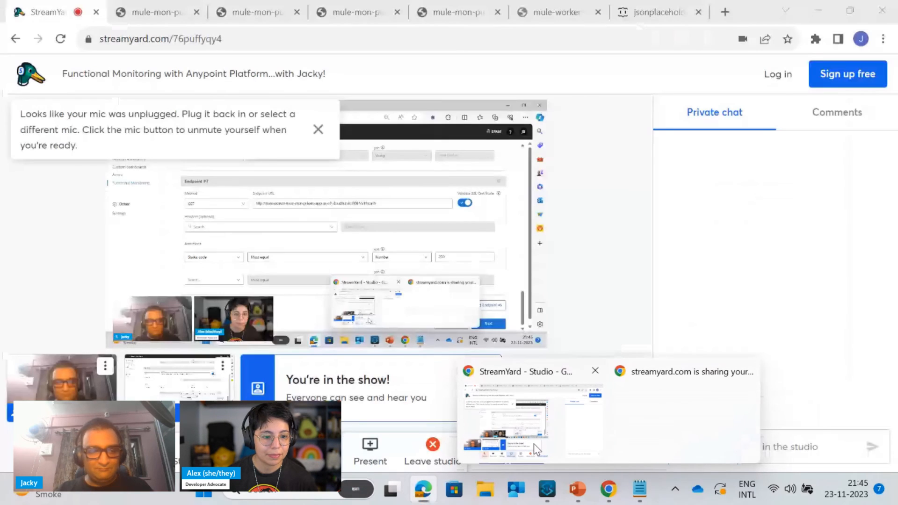
pyautogui.click(537, 450)
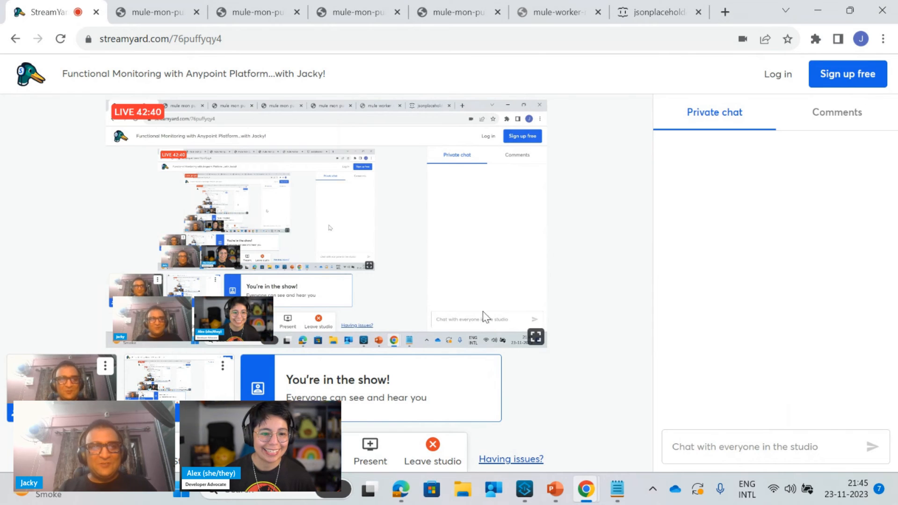
pyautogui.moveTo(556, 499)
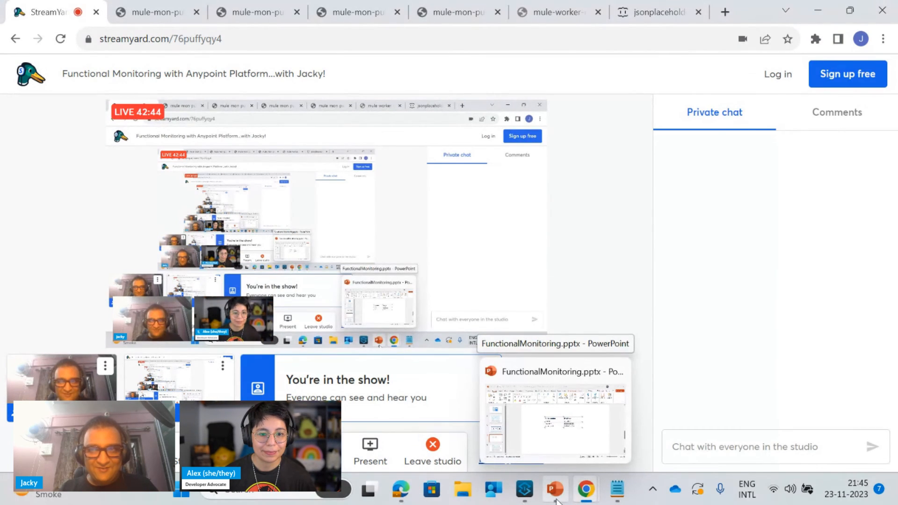
pyautogui.moveTo(585, 500)
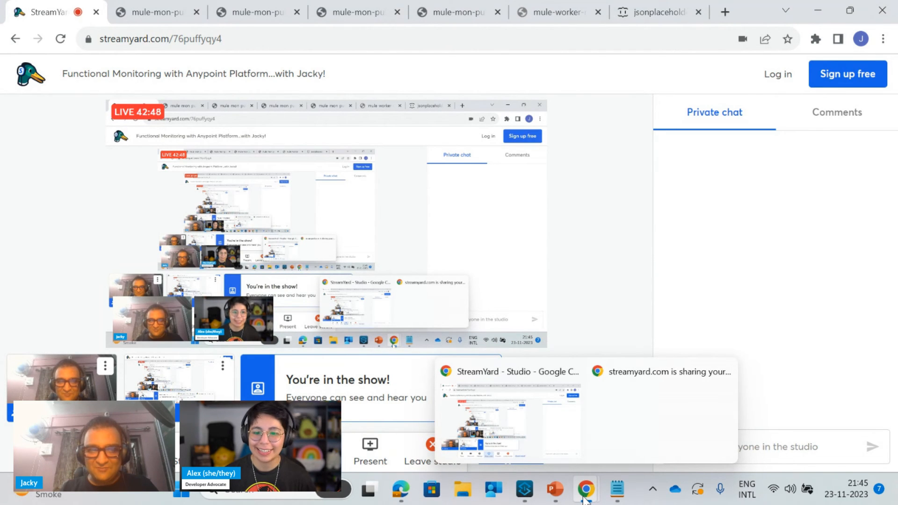
pyautogui.click(551, 18)
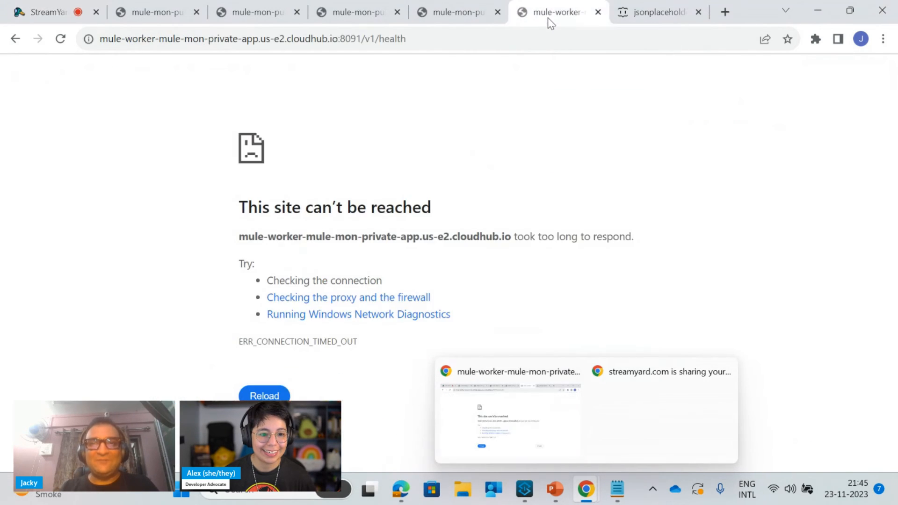
pyautogui.click(410, 481)
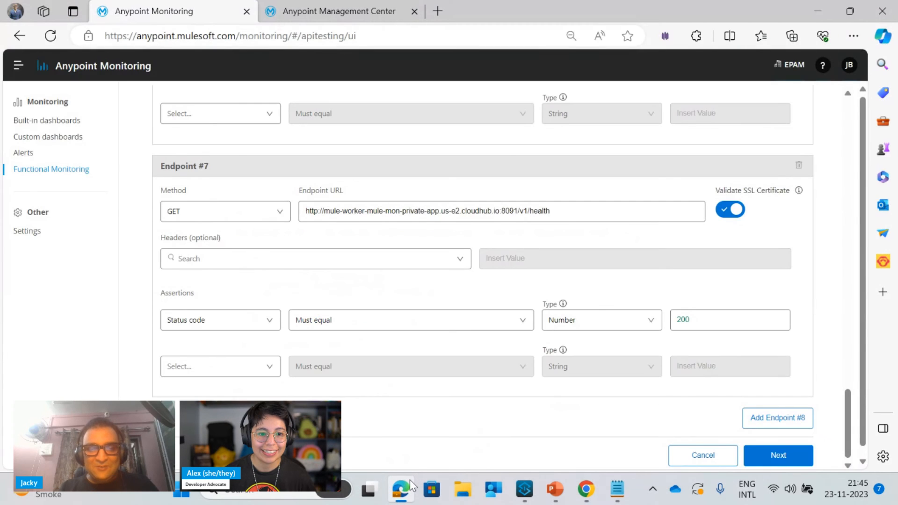
# Check the vpc-east firewall sources on port 8091 against the public location IP table in PowerPoint, and return to the monitor editor
pyautogui.click(347, 5)
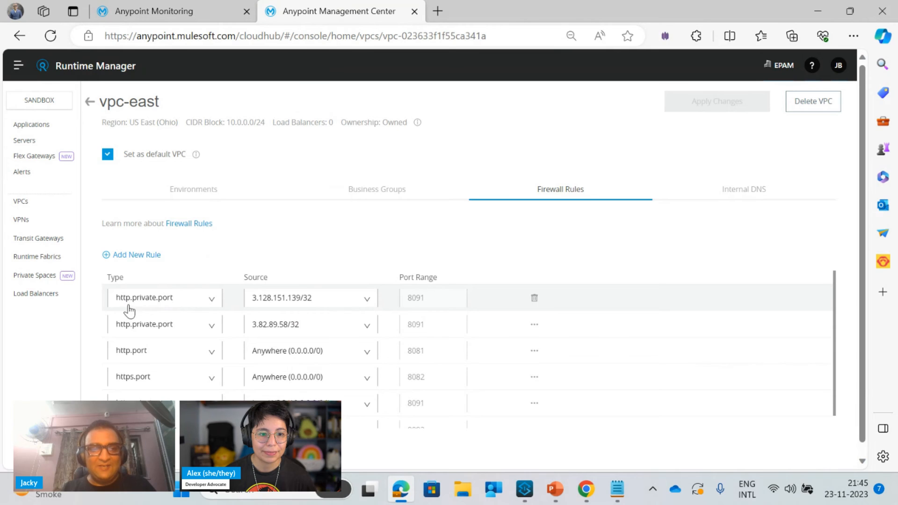
pyautogui.moveTo(145, 313); pyautogui.dragTo(250, 329)
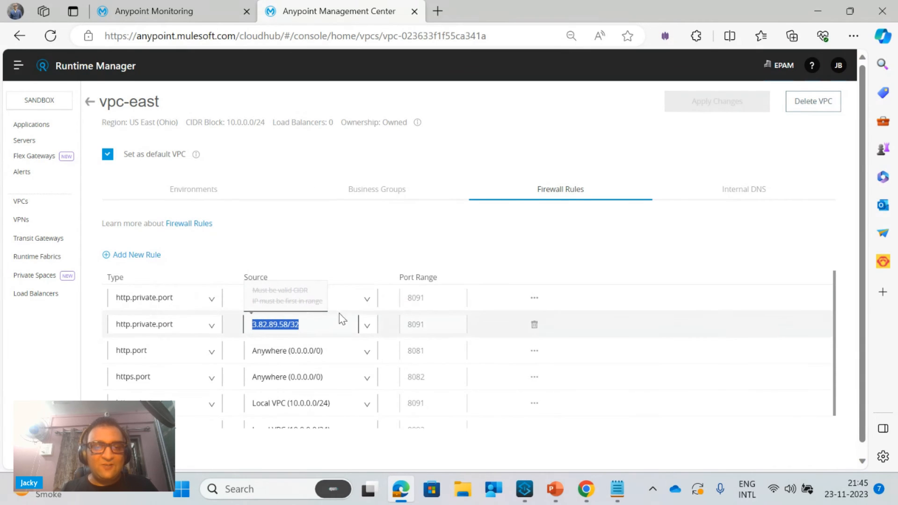
pyautogui.click(192, 260)
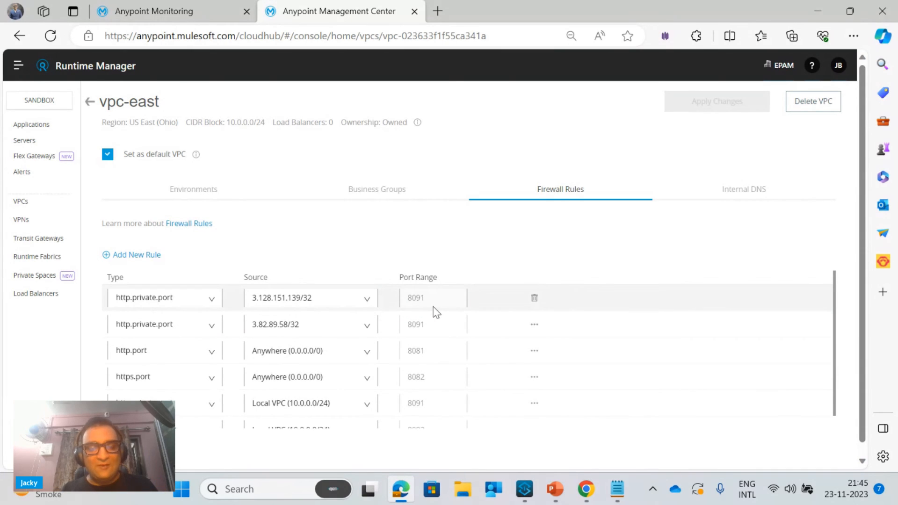
pyautogui.click(555, 489)
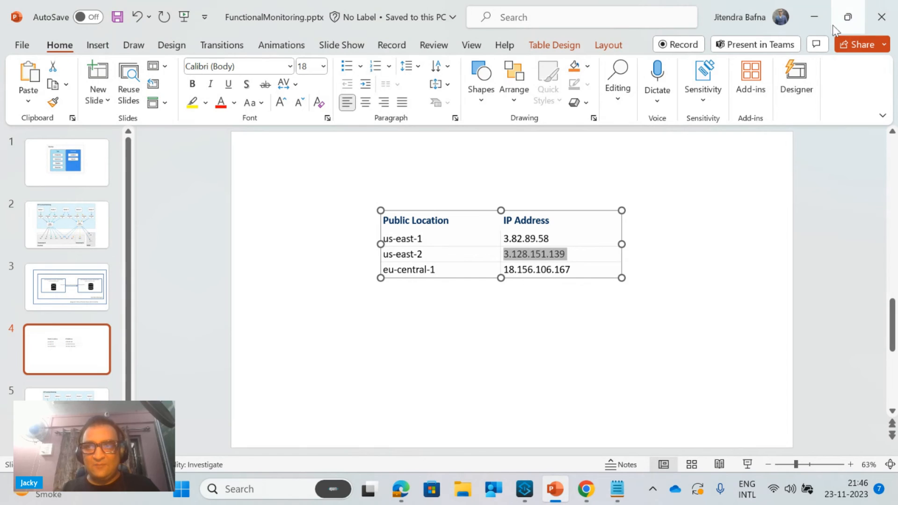
pyautogui.click(814, 16)
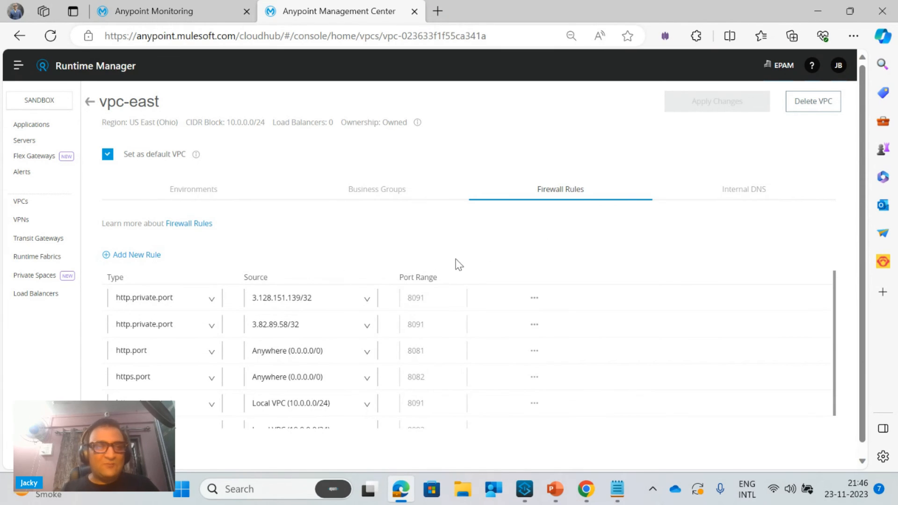
pyautogui.click(190, 19)
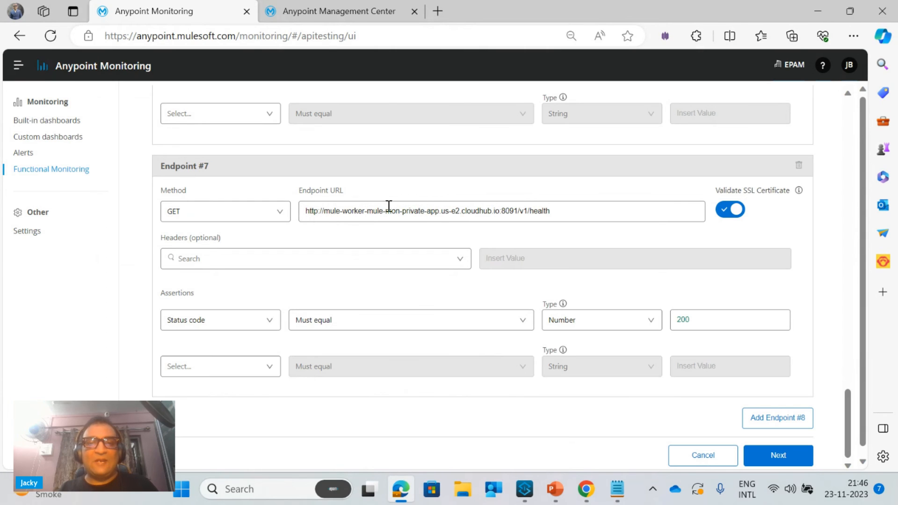
# Switch to Notepad, copy the private app's /v1/employees URL on port 8091, and return to the monitor editor in Edge
pyautogui.click(617, 489)
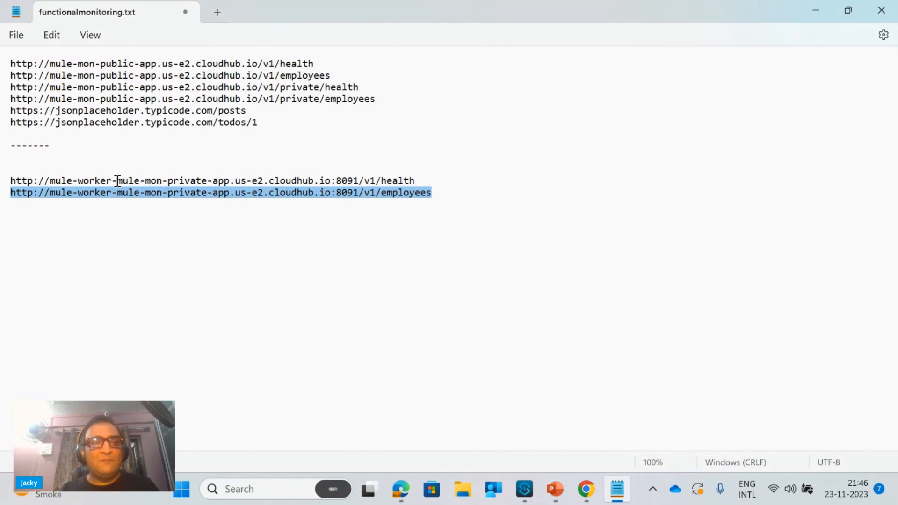
pyautogui.click(117, 181)
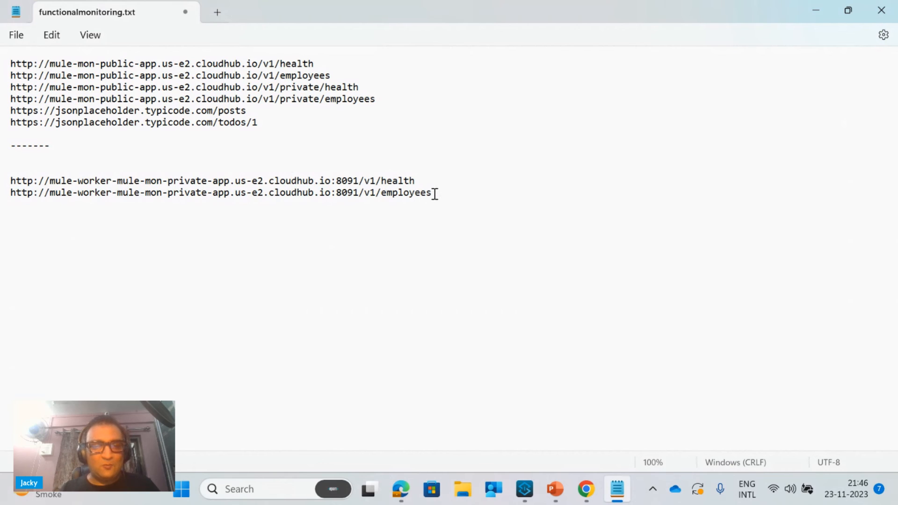
pyautogui.moveTo(435, 194); pyautogui.dragTo(2, 203)
pyautogui.hotkey('ctrl', 'c')
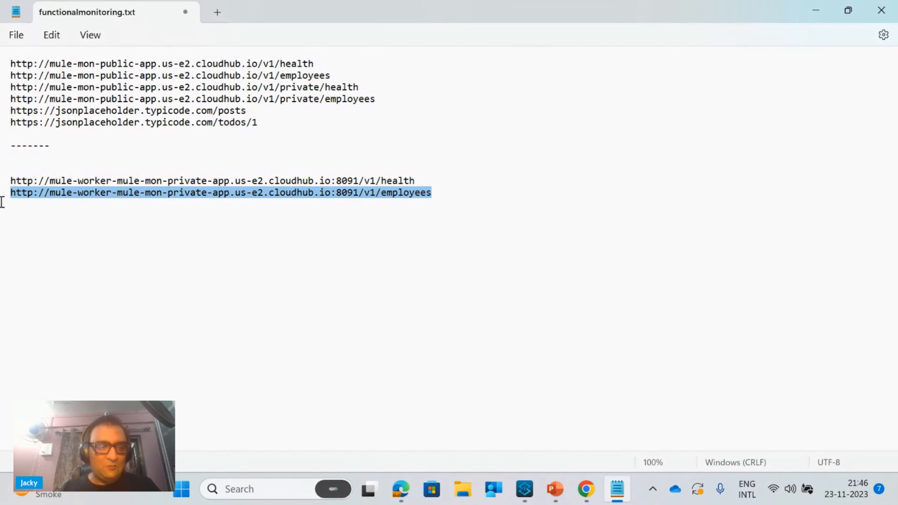
pyautogui.click(805, 10)
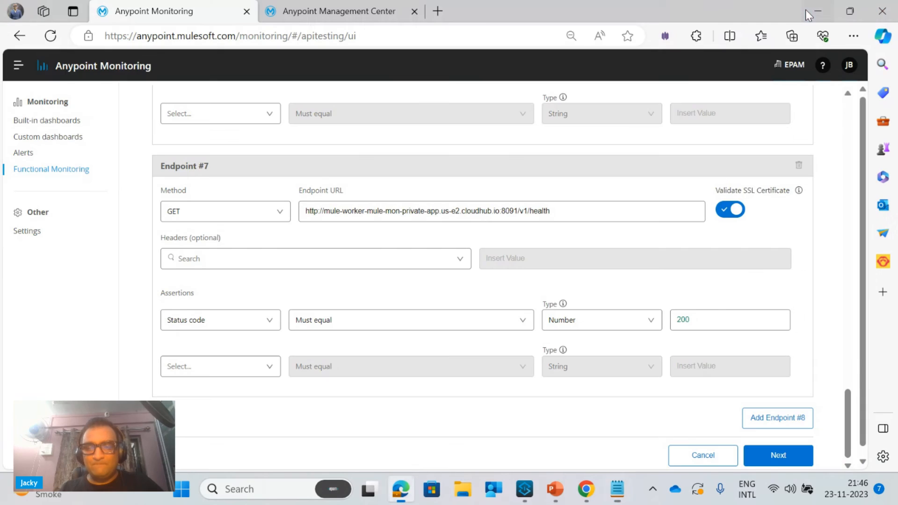
pyautogui.click(765, 418)
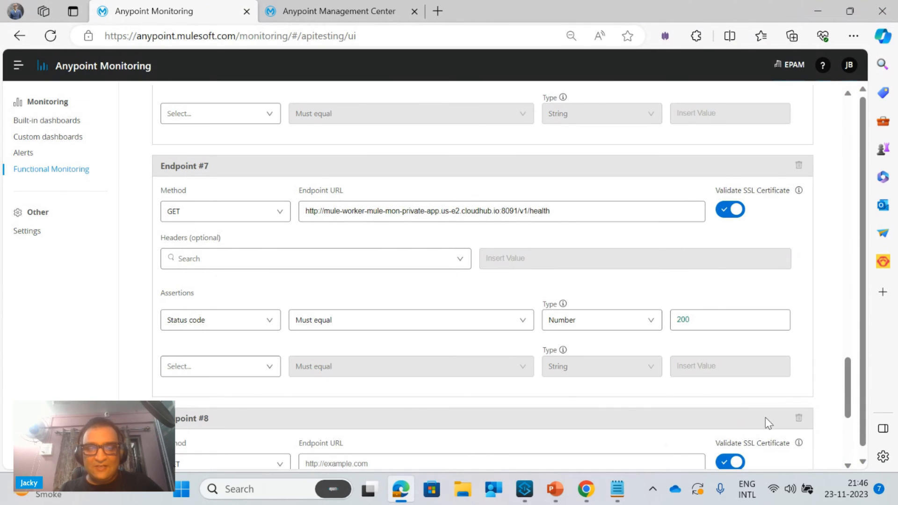
pyautogui.click(363, 465)
pyautogui.hotkey('ctrl', 'v')
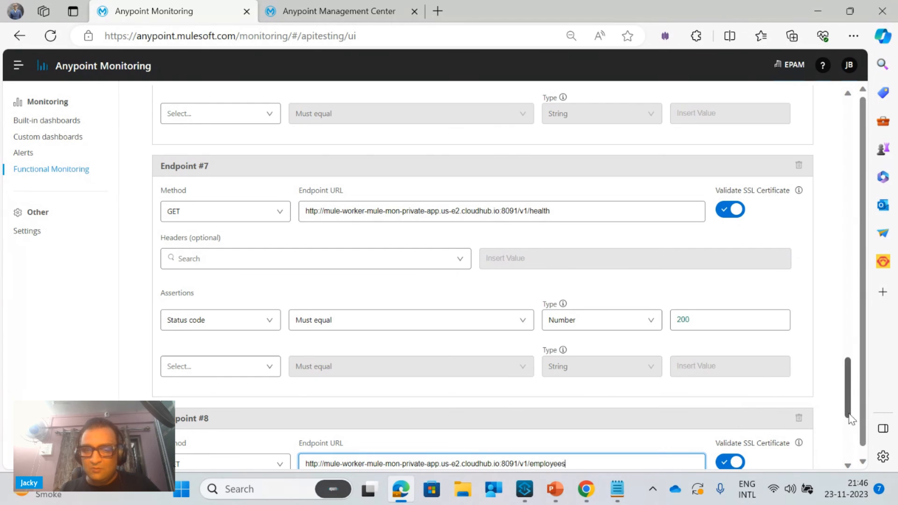
pyautogui.moveTo(848, 411); pyautogui.dragTo(858, 479)
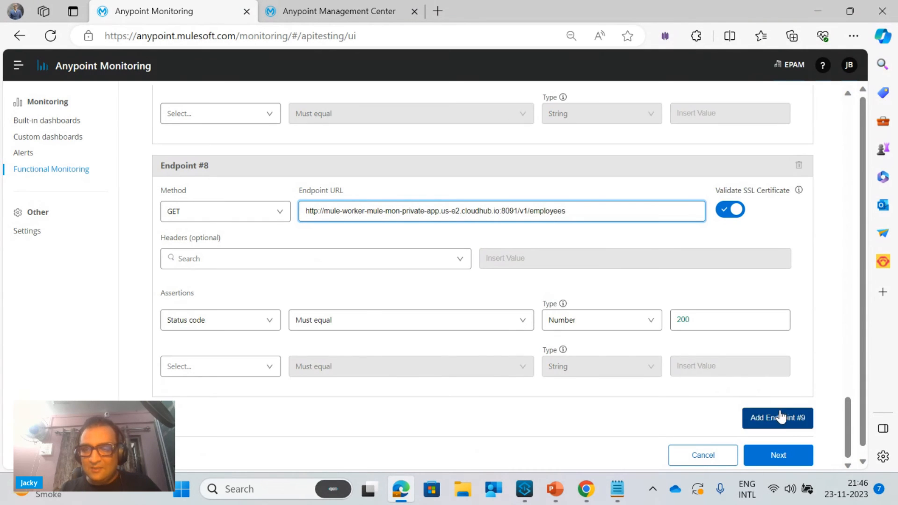
# Look over the monitor's endpoint list, proceed past the endpoints page and save the updated monitor
pyautogui.moveTo(848, 435); pyautogui.dragTo(842, 218)
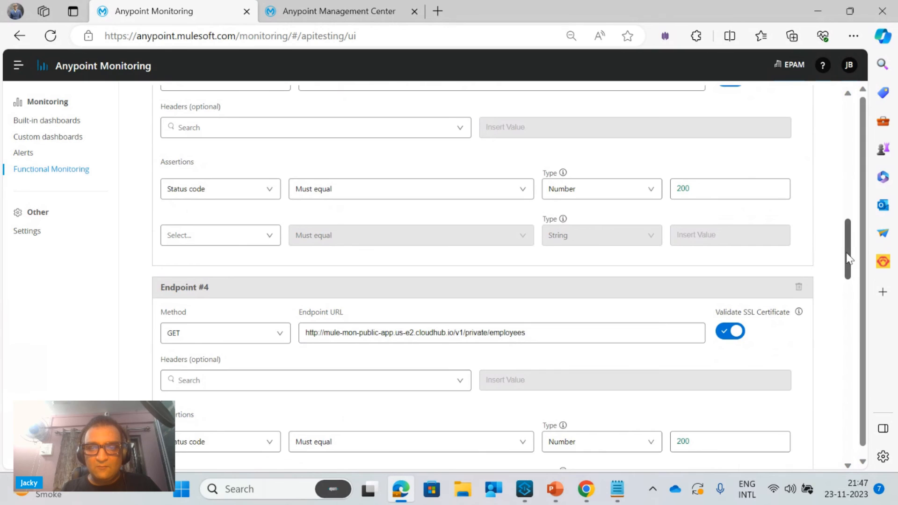
pyautogui.moveTo(849, 259); pyautogui.dragTo(877, 473)
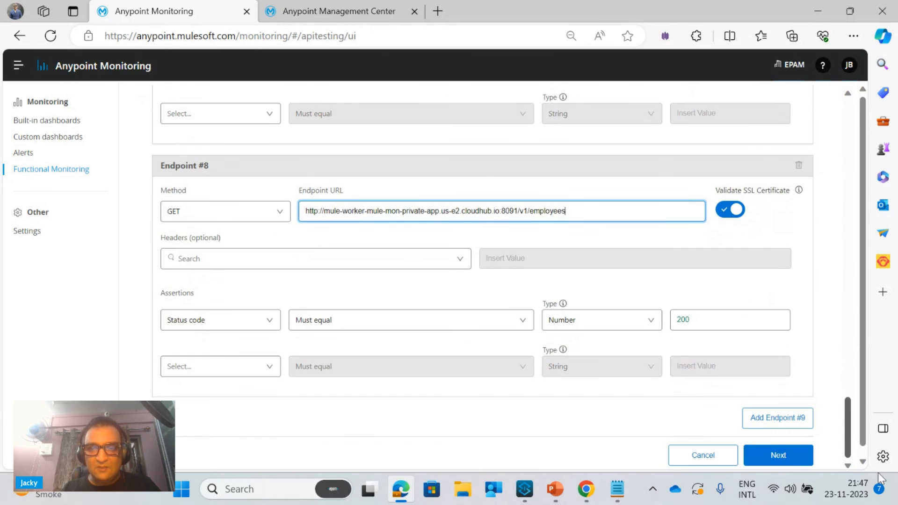
pyautogui.click(789, 456)
pyautogui.click(779, 345)
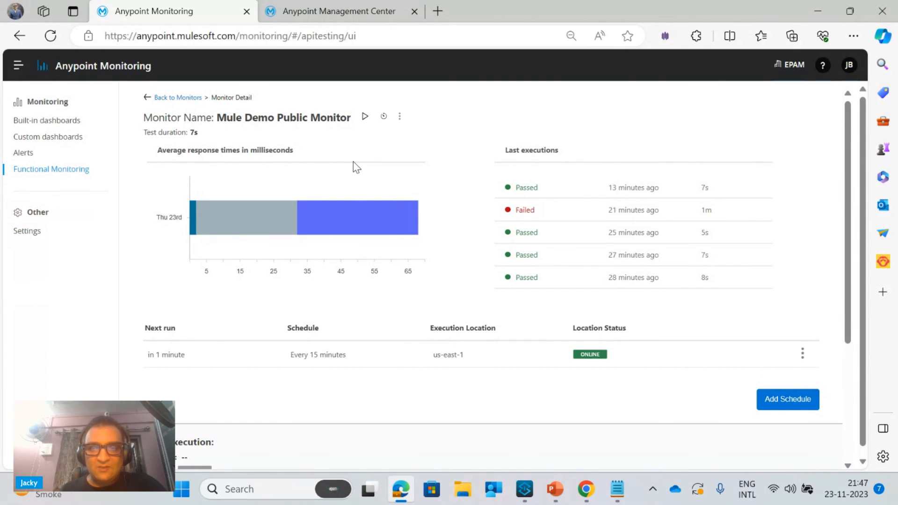
# Run the Mule Demo Public Monitor test from the us-east-1 execution location with the default configuration
pyautogui.click(365, 115)
pyautogui.click(442, 286)
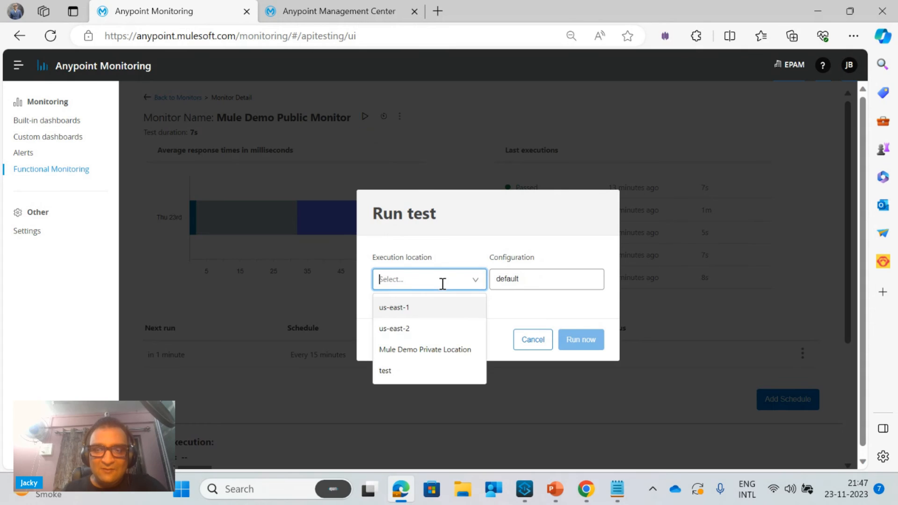
pyautogui.click(408, 310)
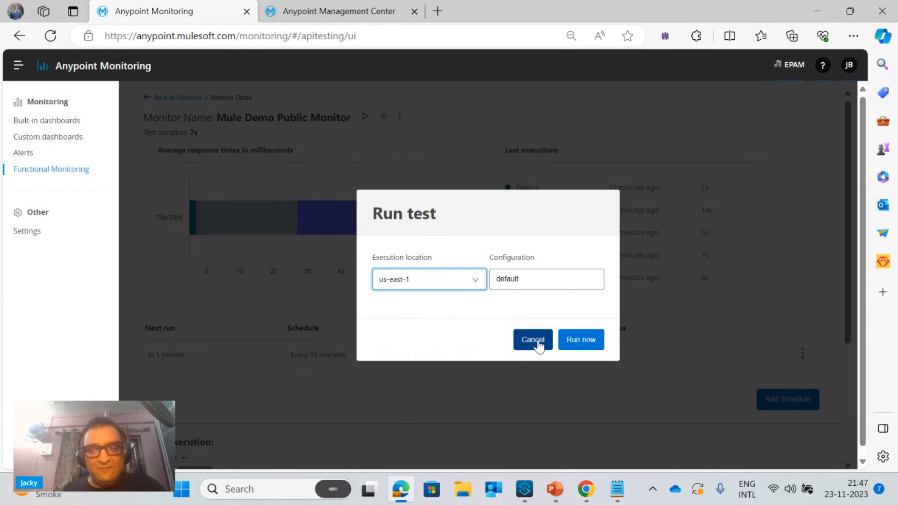
pyautogui.click(579, 340)
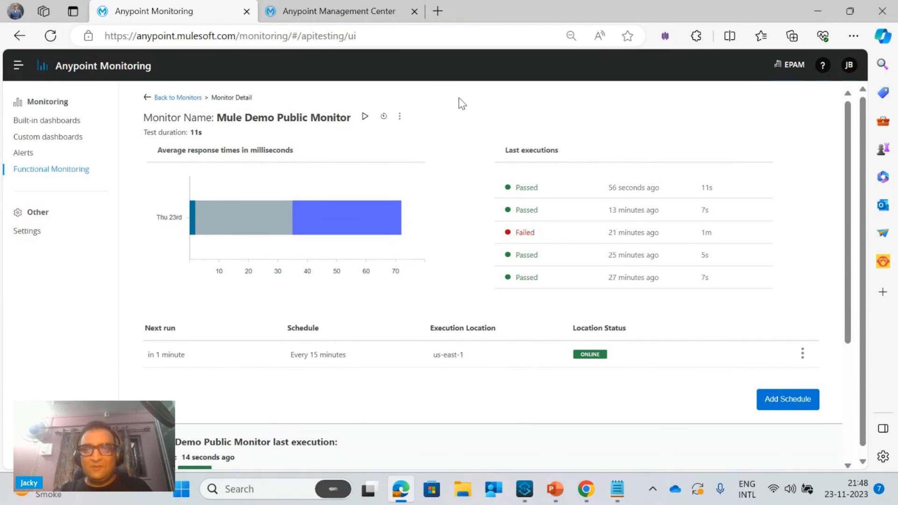
# Reload the monitoring page and open the details of Mule Demo Public Monitor from the passed monitors
pyautogui.click(508, 38)
pyautogui.press('Return')
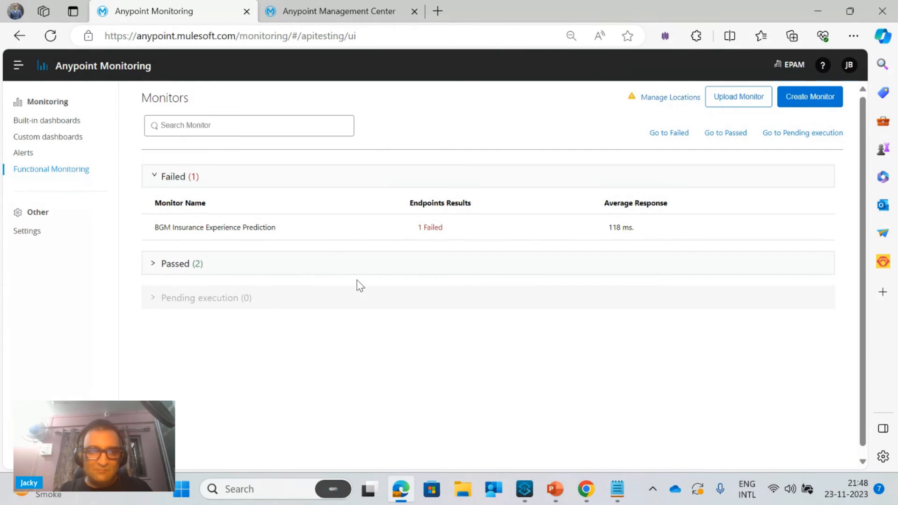
pyautogui.click(153, 271)
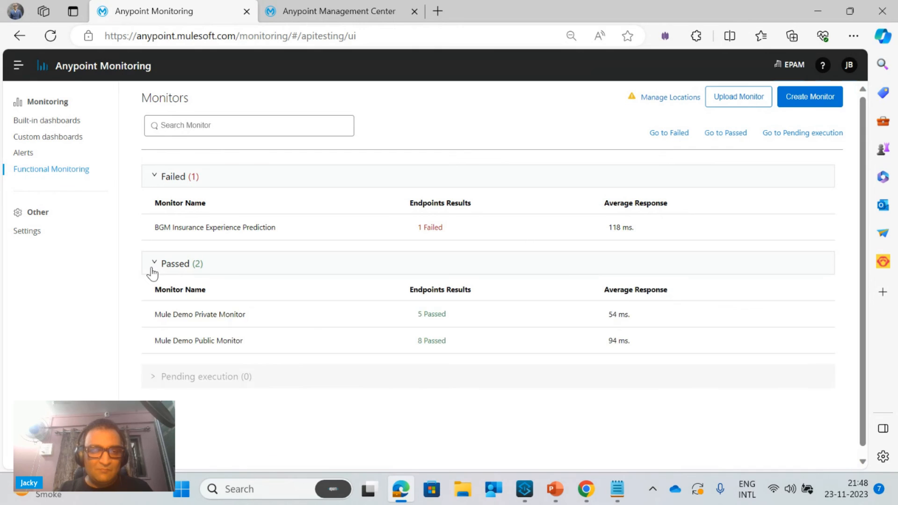
pyautogui.click(190, 340)
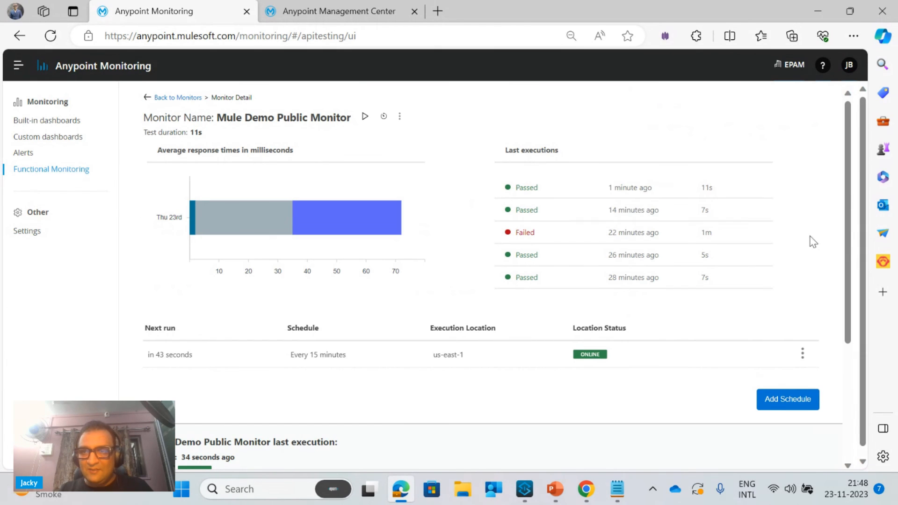
# Expand all results of the monitor's last execution and examine the assertions and response times of the private app's health and employees endpoints
pyautogui.moveTo(852, 251); pyautogui.dragTo(858, 318)
pyautogui.scroll(-2, 855, 313)
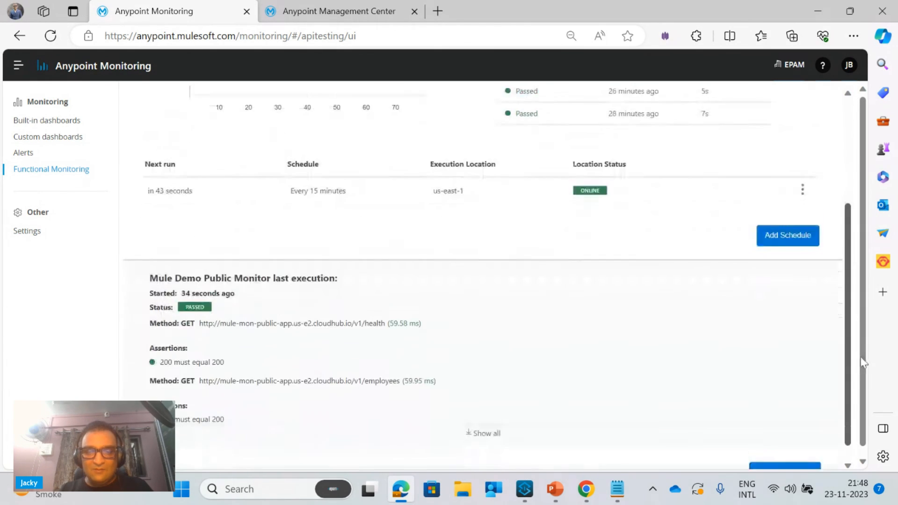
pyautogui.click(485, 418)
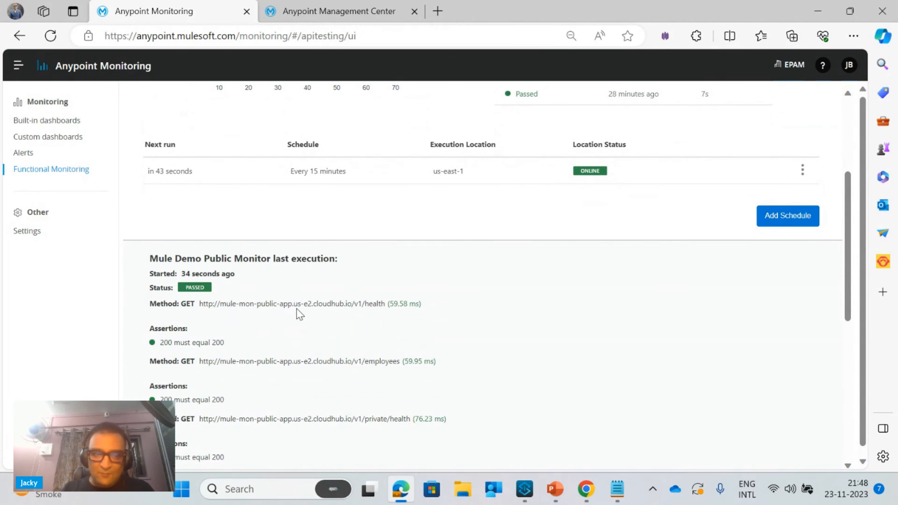
pyautogui.scroll(-3, 296, 309)
pyautogui.scroll(-4, 297, 311)
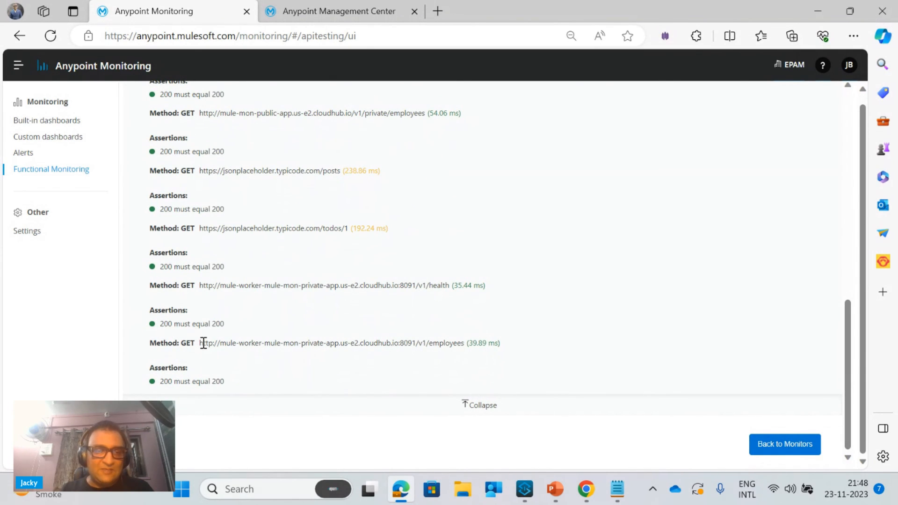
pyautogui.moveTo(204, 343); pyautogui.dragTo(473, 347)
pyautogui.scroll(1, 205, 279)
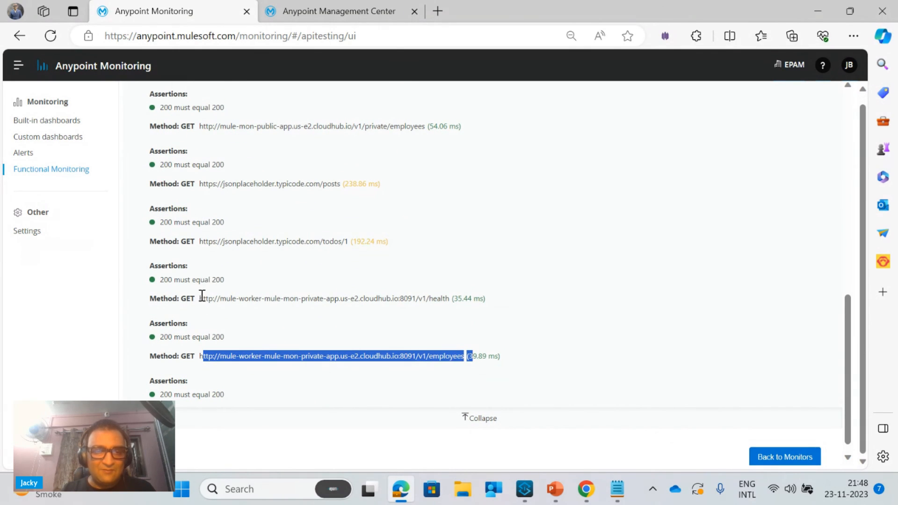
pyautogui.moveTo(202, 299)
pyautogui.mouseDown()
pyautogui.moveTo(363, 321)
pyautogui.moveTo(508, 309)
pyautogui.mouseUp()
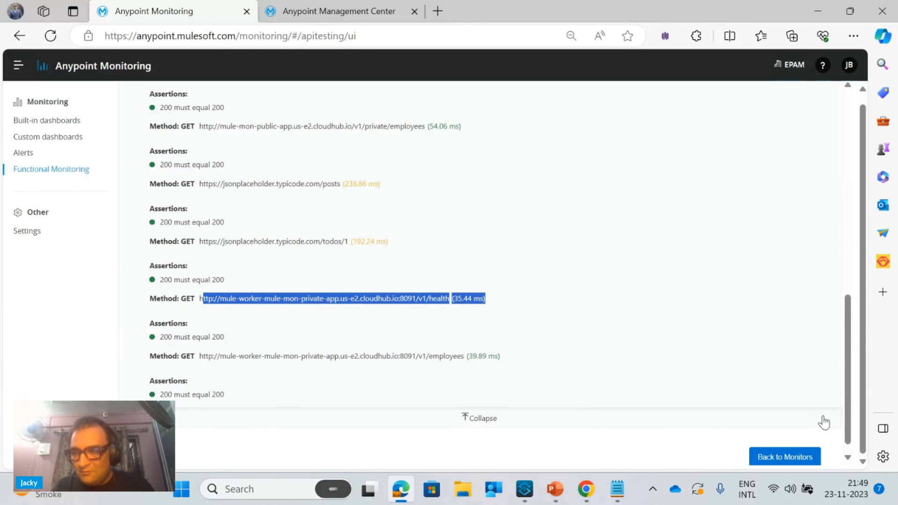
pyautogui.scroll(1, 823, 418)
pyautogui.scroll(-1, 822, 417)
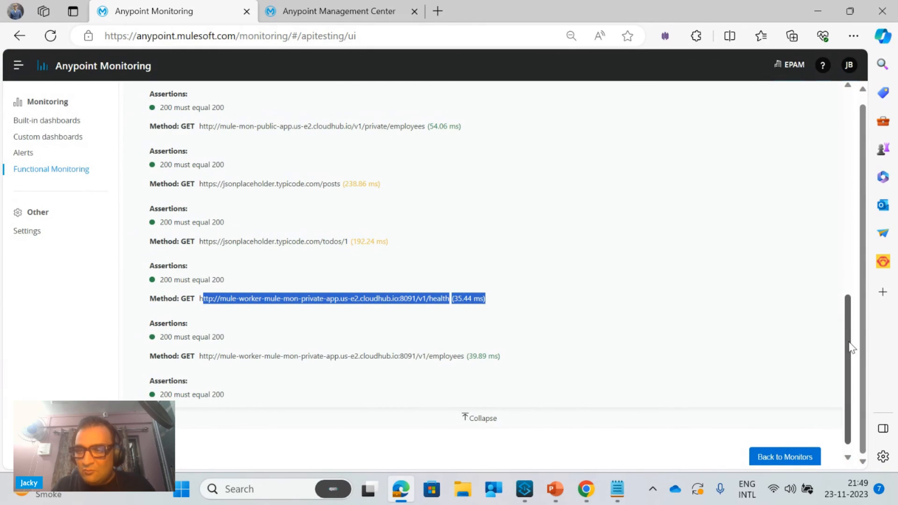
pyautogui.moveTo(852, 345); pyautogui.dragTo(820, 125)
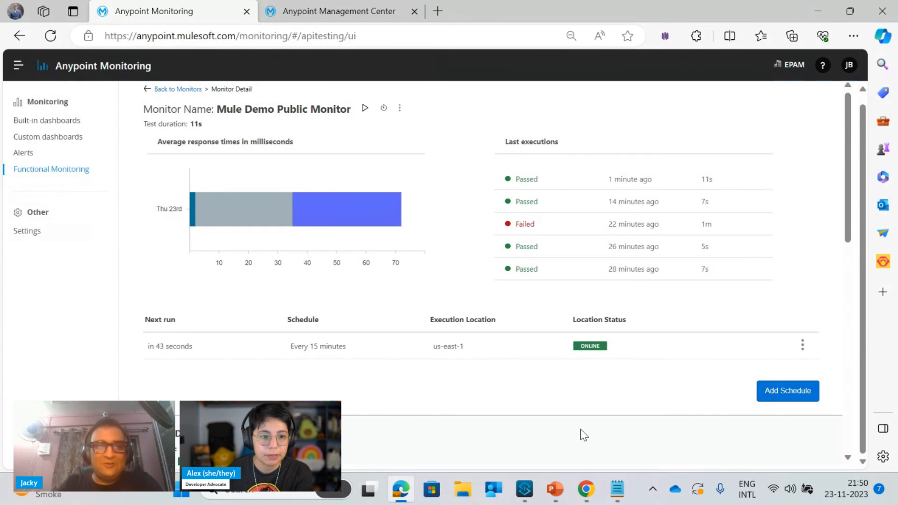
# Return to the monitors overview and examine which monitors are scheduled in us-east-1, us-east-2 and Mule Demo Private Location
pyautogui.click(178, 89)
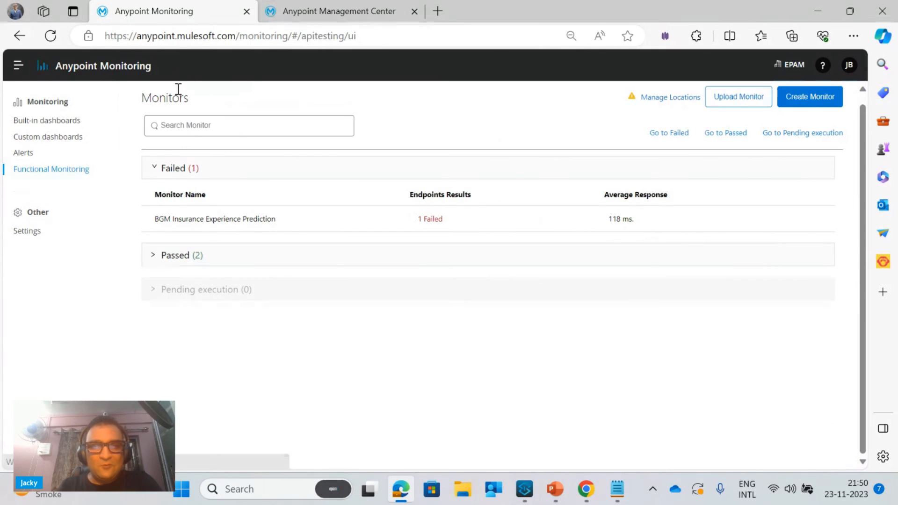
pyautogui.click(679, 102)
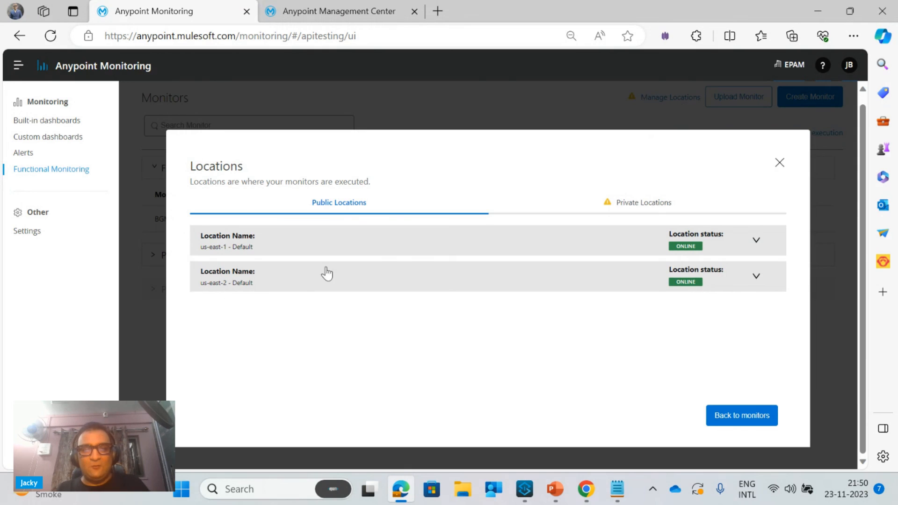
pyautogui.click(312, 248)
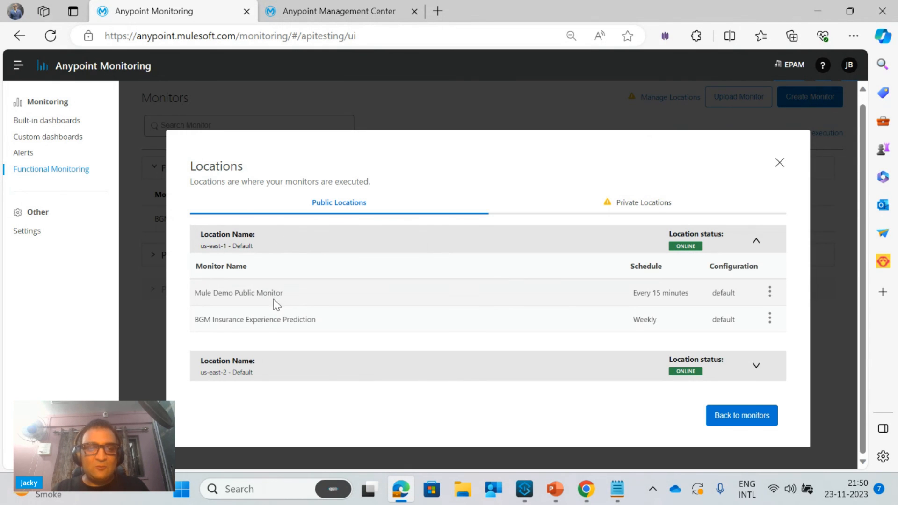
pyautogui.click(268, 372)
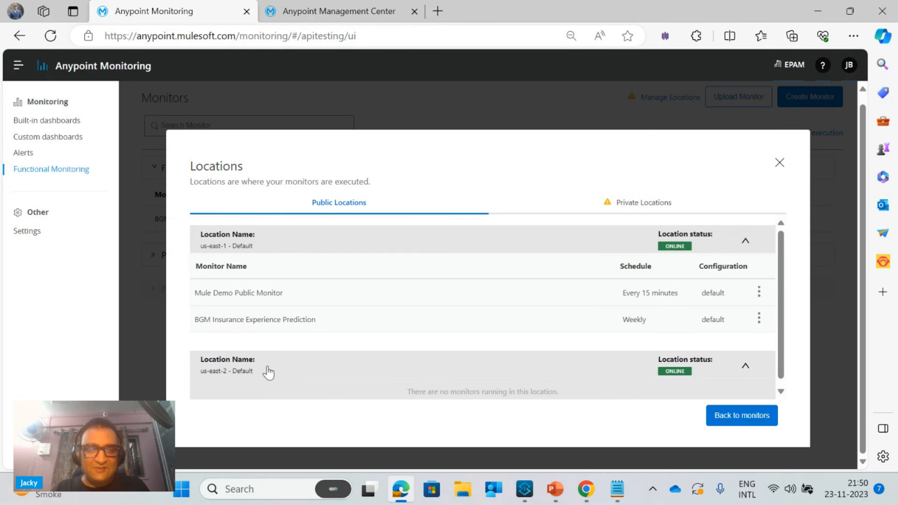
pyautogui.click(647, 205)
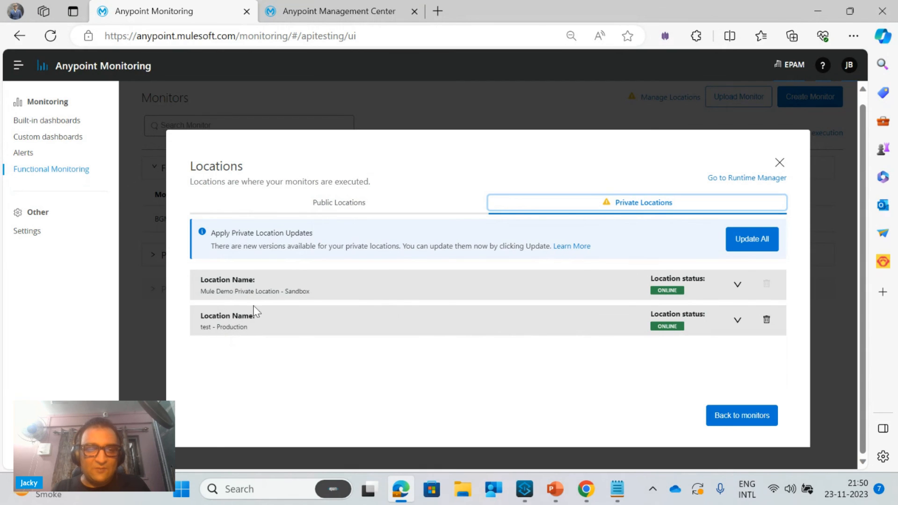
pyautogui.click(266, 298)
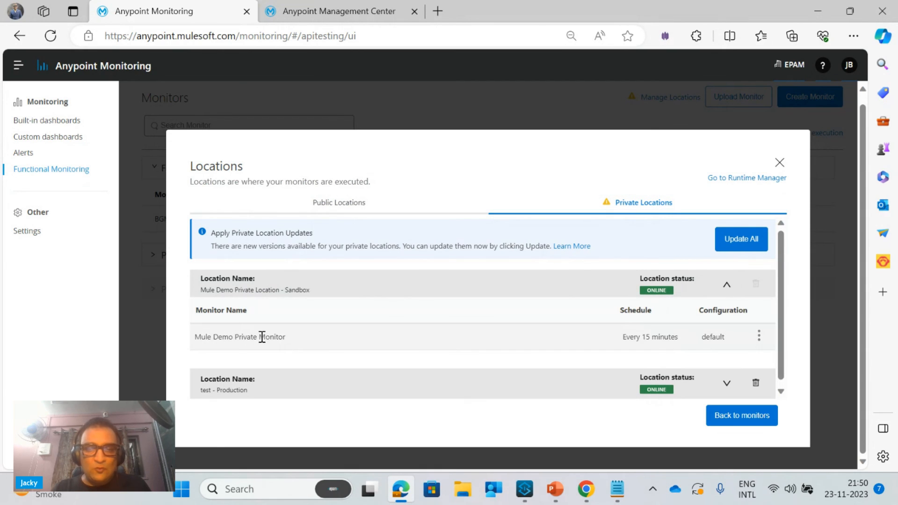
# Check the schedule actions available for Mule Demo Private Monitor in its private location and close the Locations window
pyautogui.click(758, 337)
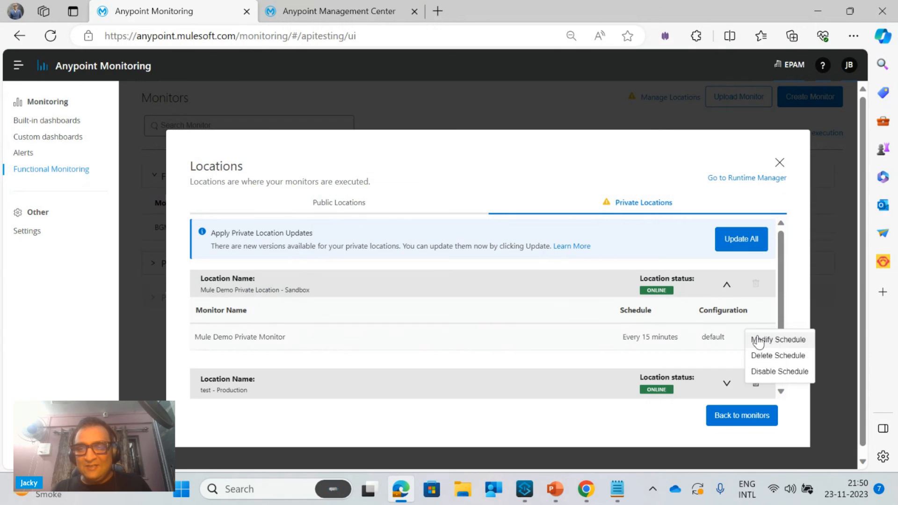
pyautogui.click(556, 428)
pyautogui.click(362, 202)
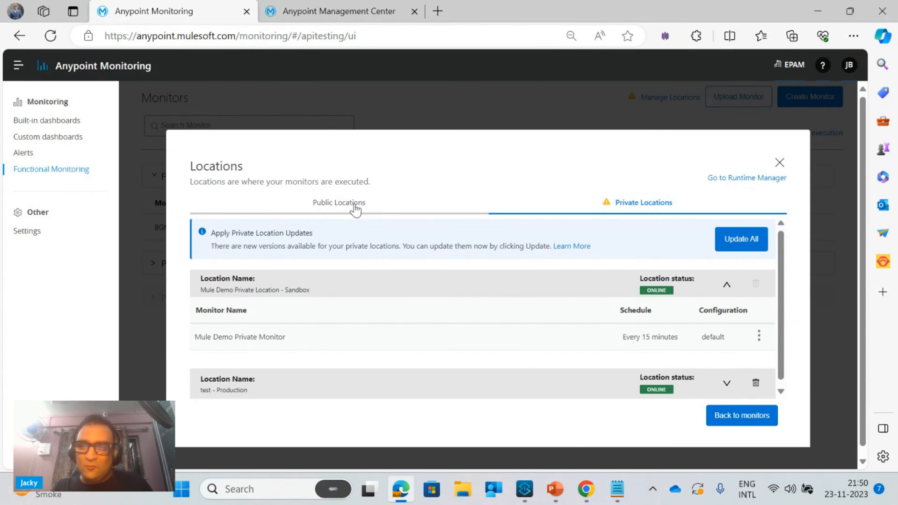
pyautogui.click(778, 164)
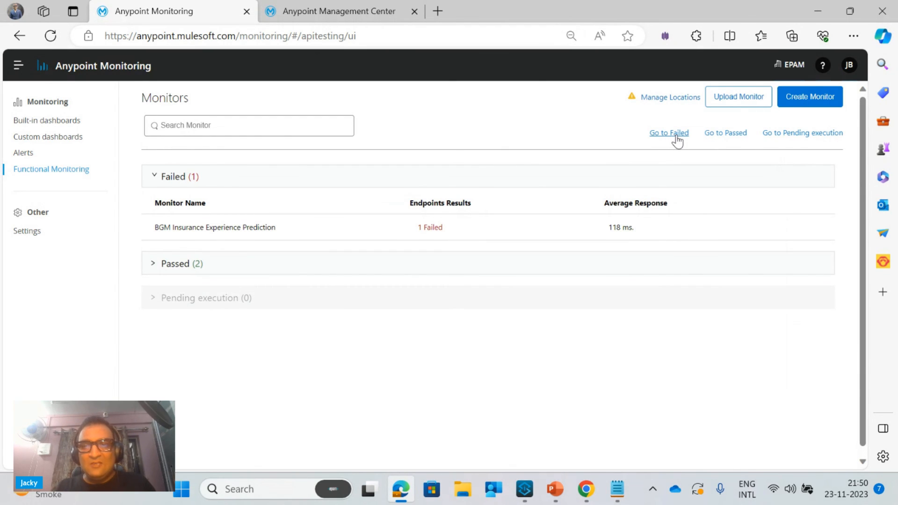
# Expand the passed monitors and open the dialog for uploading a monitor
pyautogui.click(715, 135)
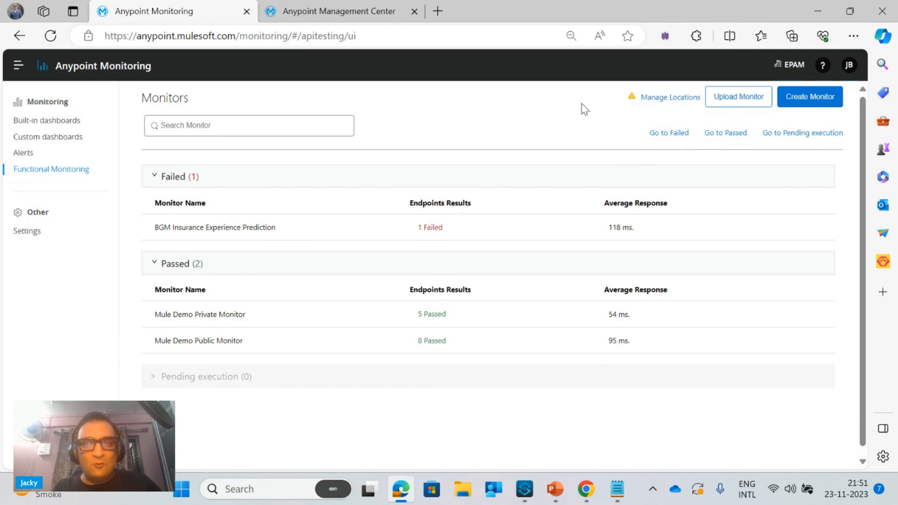
pyautogui.click(750, 101)
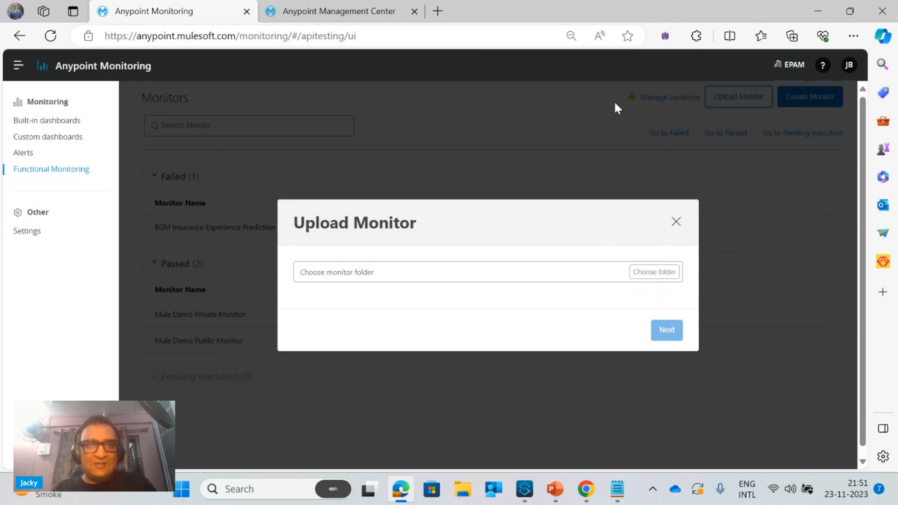
# Search Google for "anypoint functional monitoring" in a new browser tab and open MuleSoft's API Functional Monitoring Overview
pyautogui.click(437, 11)
pyautogui.write('goo')
pyautogui.press('Return')
pyautogui.write('anypoint funct')
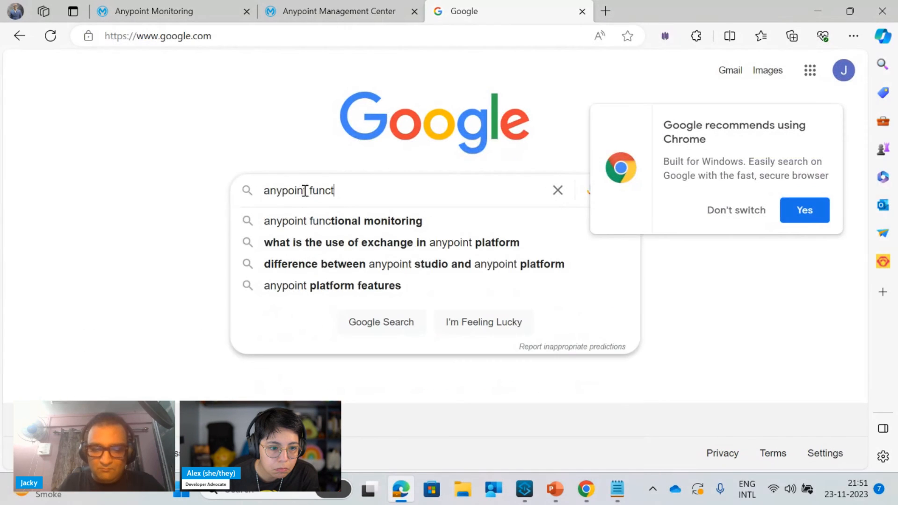
pyautogui.write('ional monitoring')
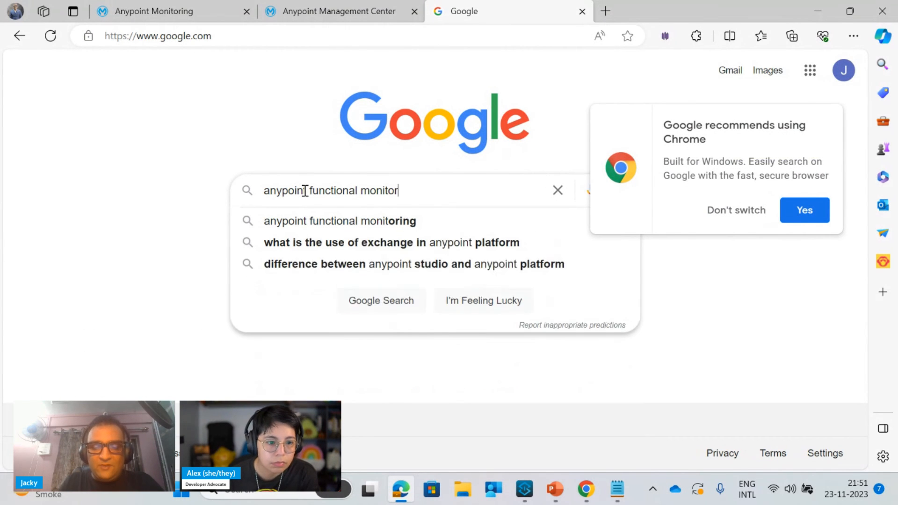
pyautogui.press('Return')
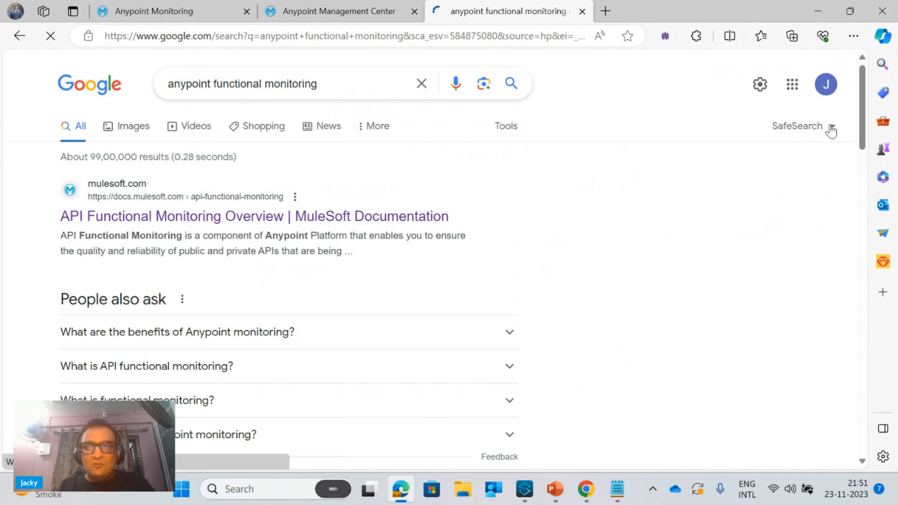
pyautogui.click(259, 220)
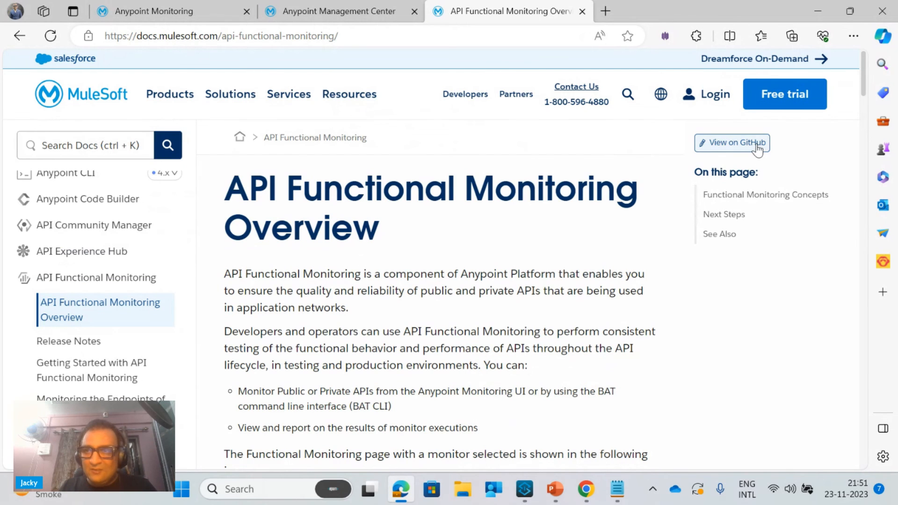
# Read through the overview, from the annotated monitor page image to the Public Locations and Next Steps sections
pyautogui.moveTo(866, 78); pyautogui.dragTo(872, 103)
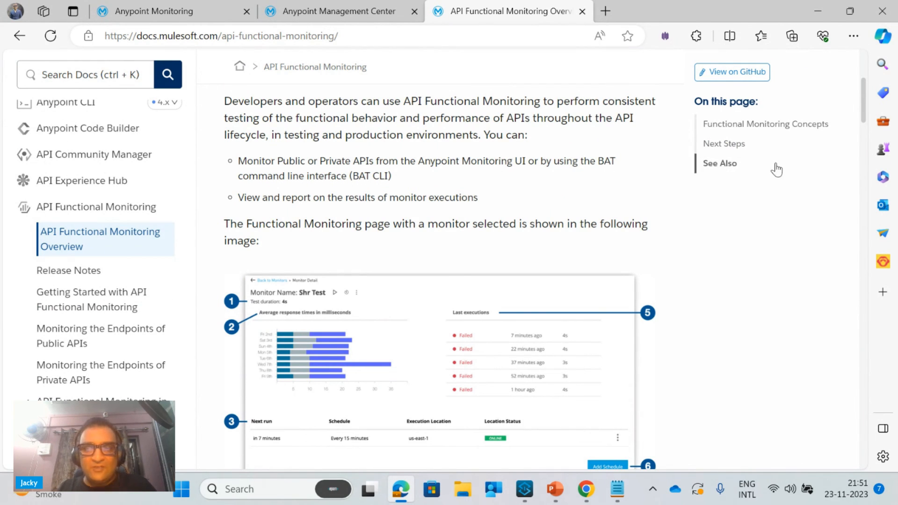
pyautogui.moveTo(866, 121)
pyautogui.mouseDown()
pyautogui.moveTo(874, 200)
pyautogui.moveTo(886, 146)
pyautogui.mouseUp()
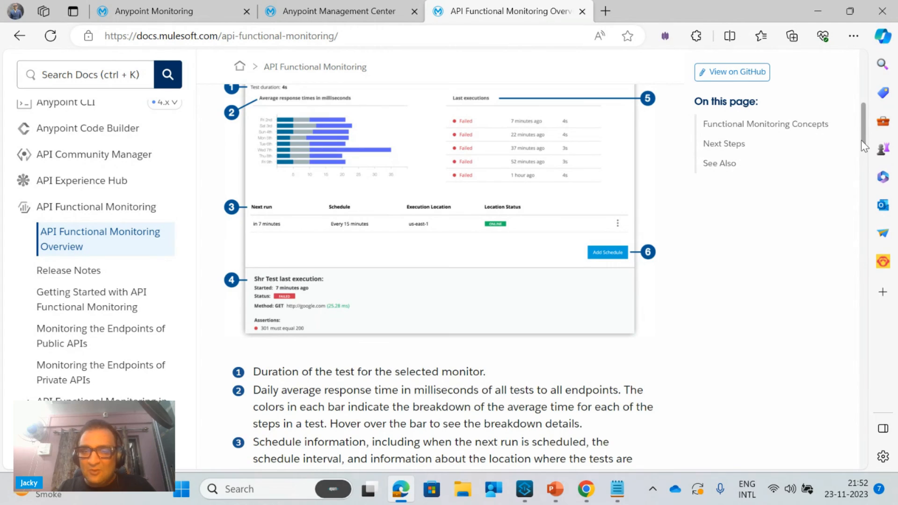
pyautogui.moveTo(864, 146); pyautogui.dragTo(897, 382)
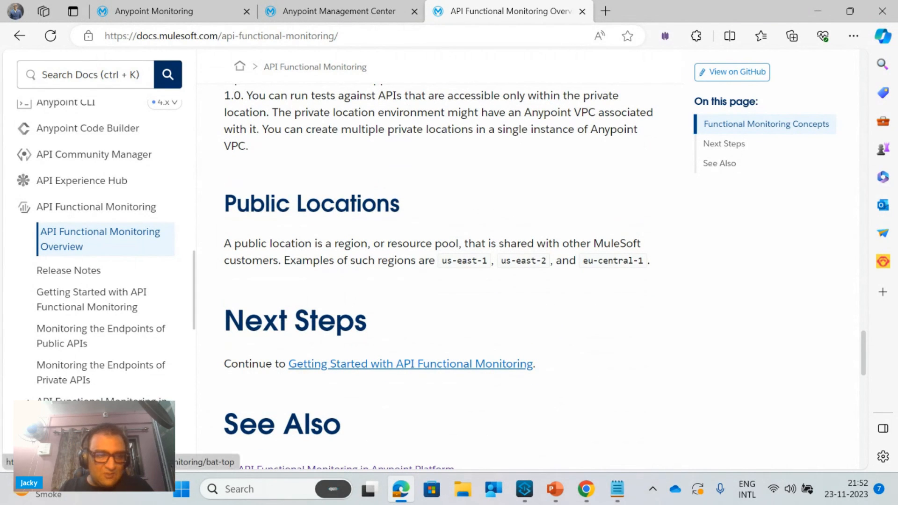
# Open the BAT CLI documentation, follow its BDD Test Writing Language Reference link, and examine the test file structure and alias example
pyautogui.click(411, 364)
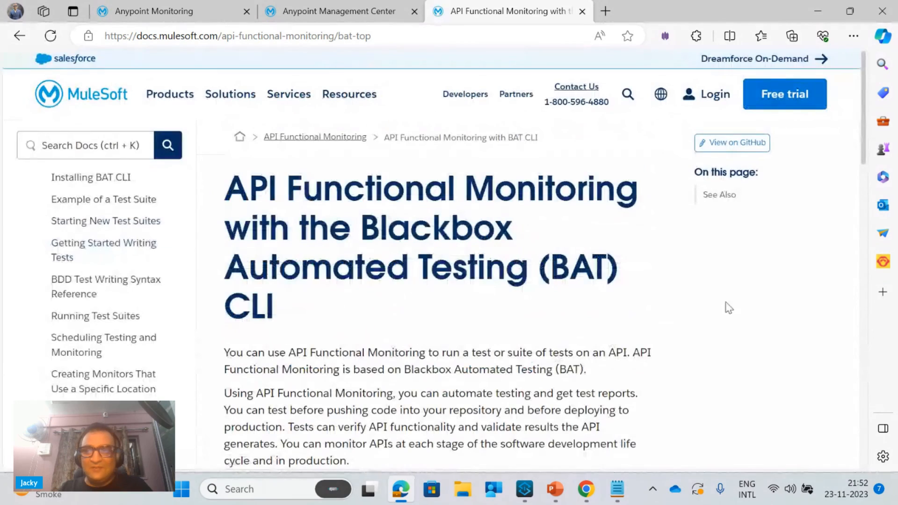
pyautogui.moveTo(861, 157); pyautogui.dragTo(874, 277)
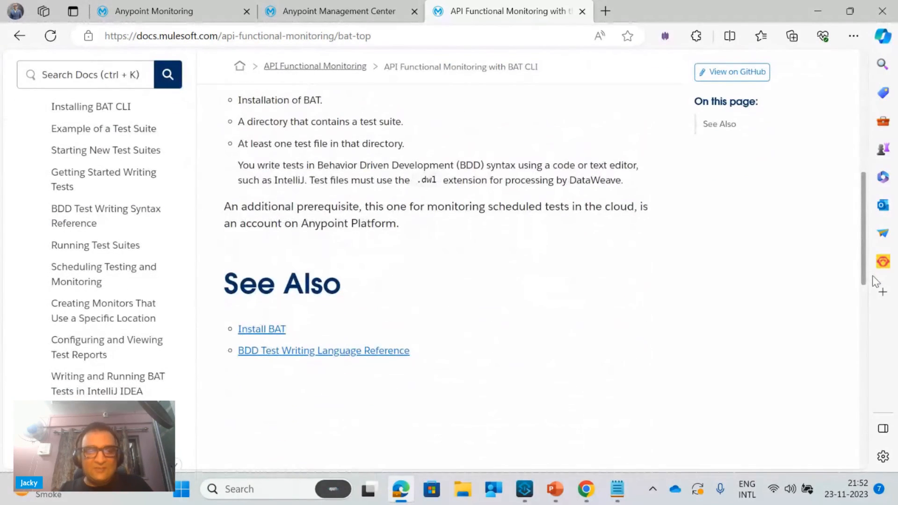
pyautogui.click(296, 354)
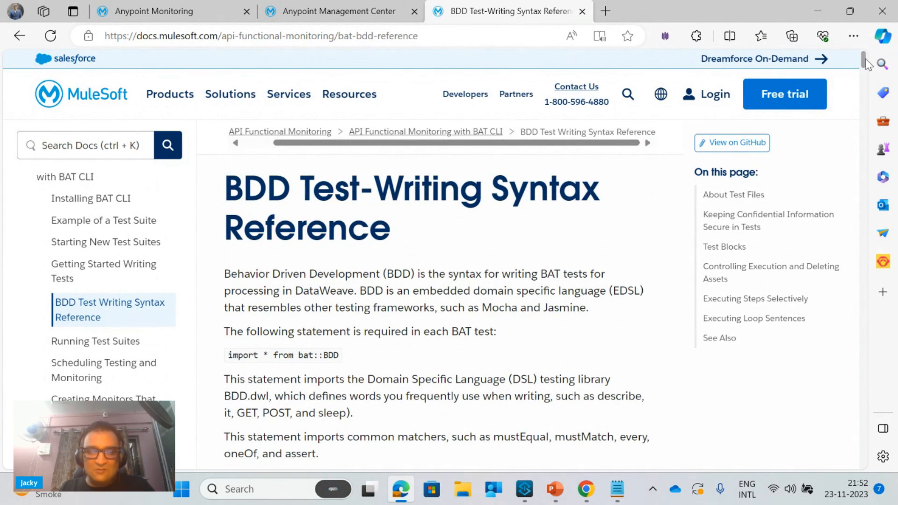
pyautogui.click(873, 105)
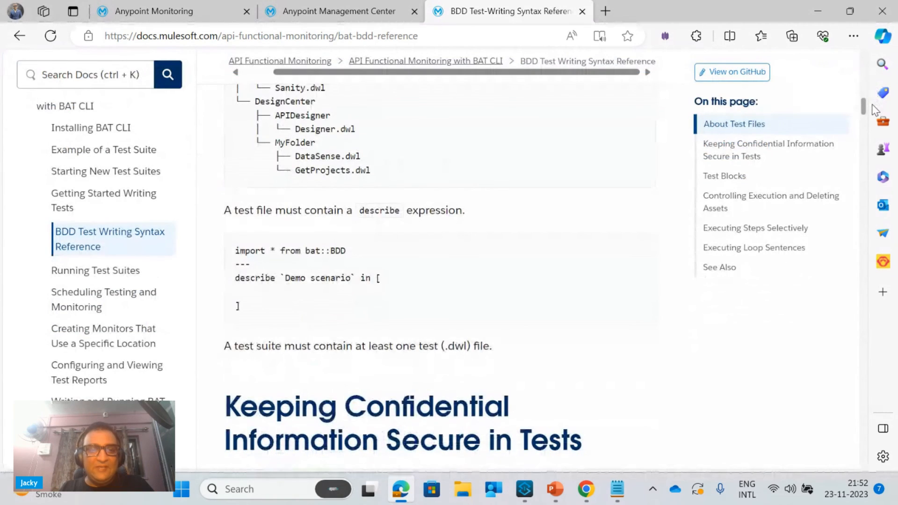
pyautogui.moveTo(873, 110); pyautogui.dragTo(885, 182)
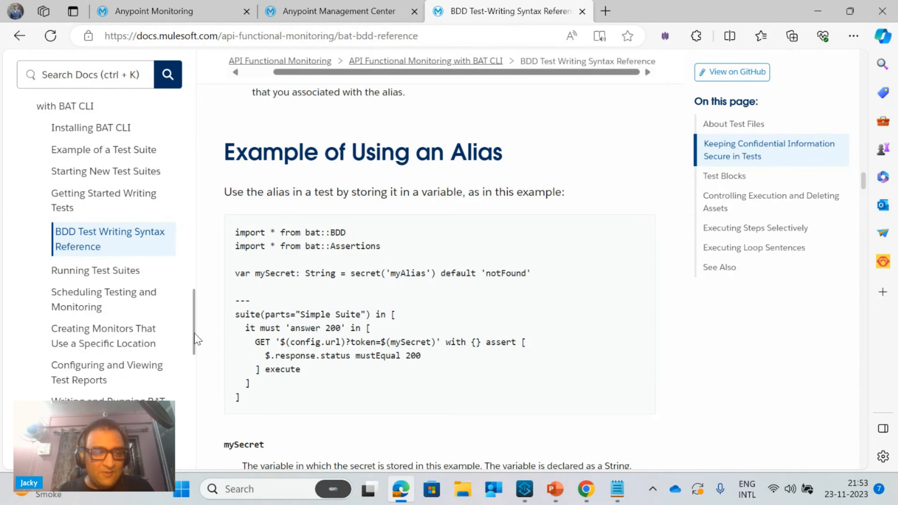
# Open Monitoring the Endpoints of Public APIs and examine the firewall IP addresses for testing private APIs from public locations
pyautogui.moveTo(196, 337); pyautogui.dragTo(202, 301)
pyautogui.click(84, 198)
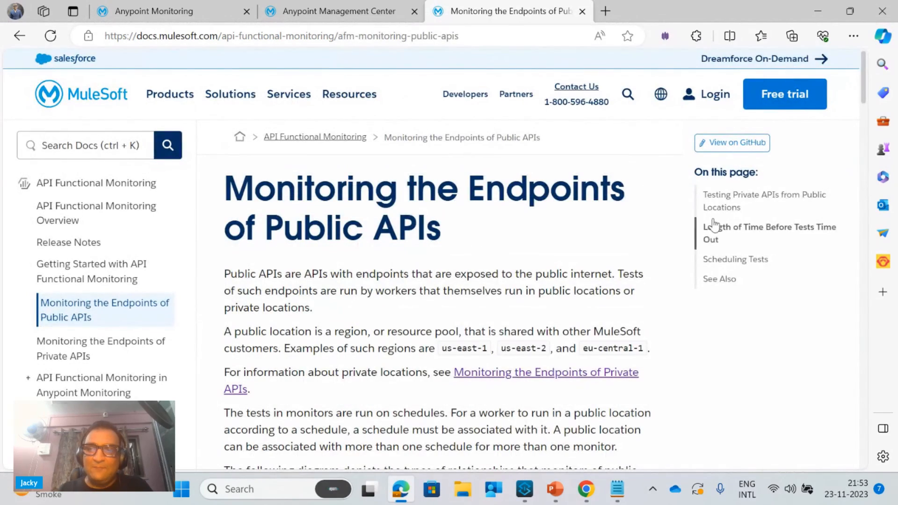
pyautogui.moveTo(863, 94); pyautogui.dragTo(861, 219)
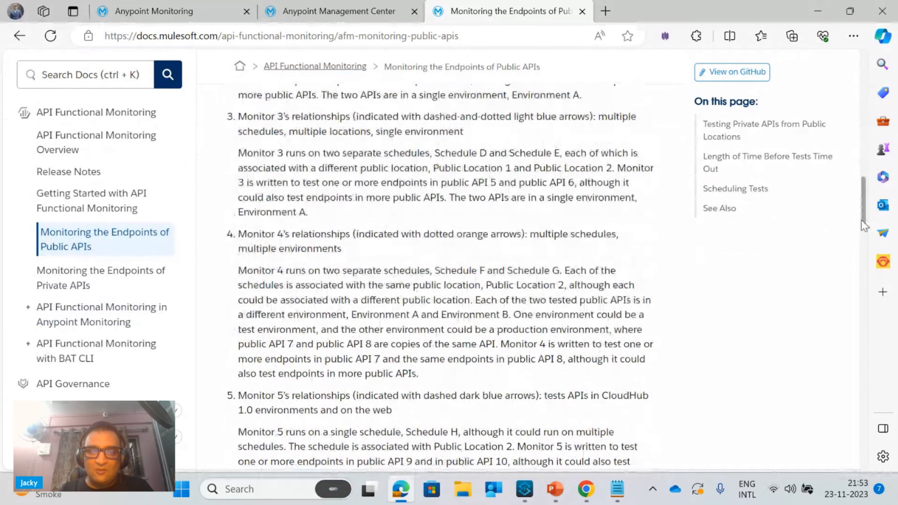
pyautogui.moveTo(862, 220); pyautogui.dragTo(870, 270)
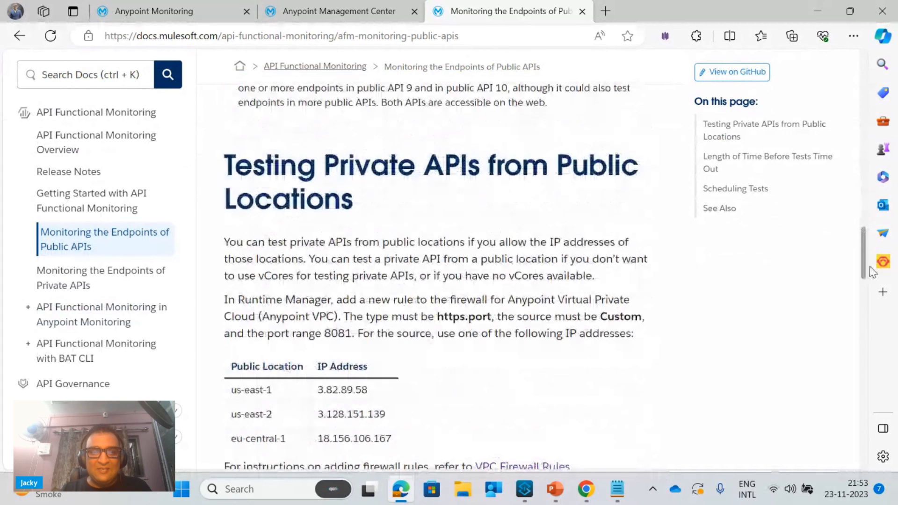
pyautogui.scroll(-3, 873, 273)
# Switch to the Chrome window and show the StreamYard studio page
pyautogui.moveTo(351, 16)
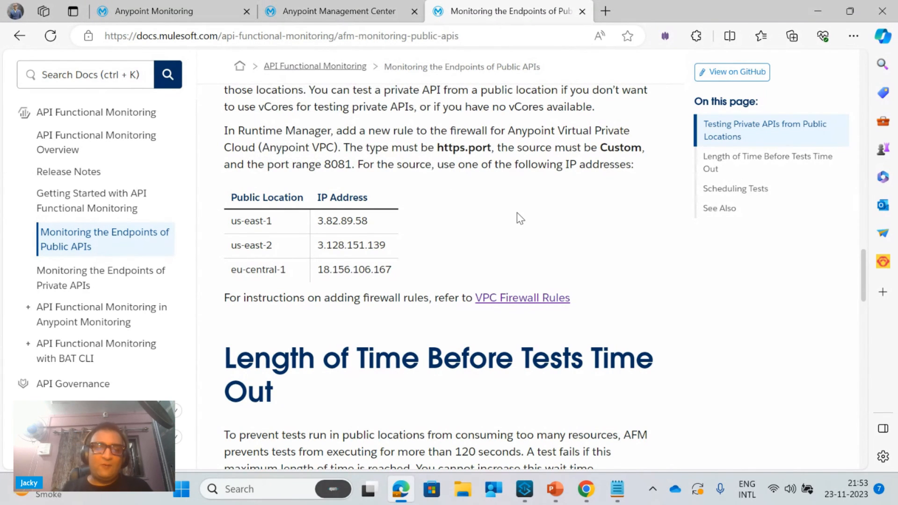
pyautogui.moveTo(588, 491)
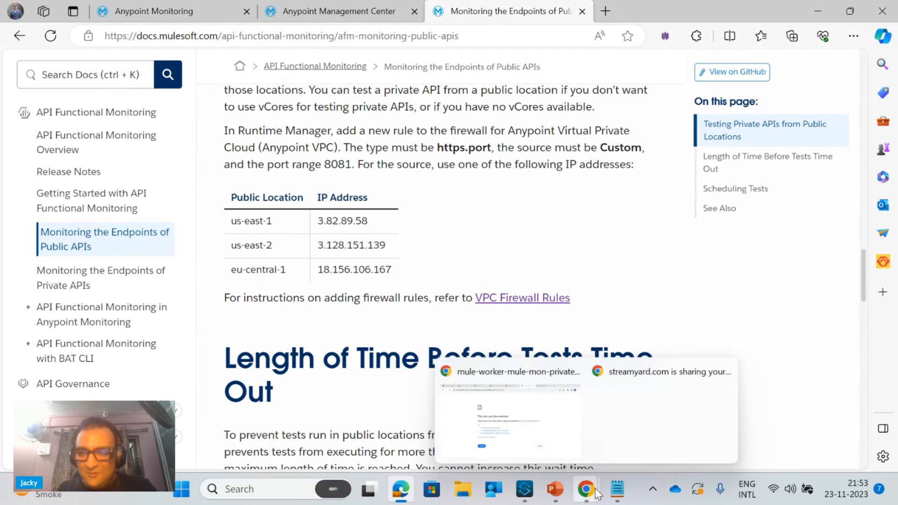
pyautogui.click(538, 423)
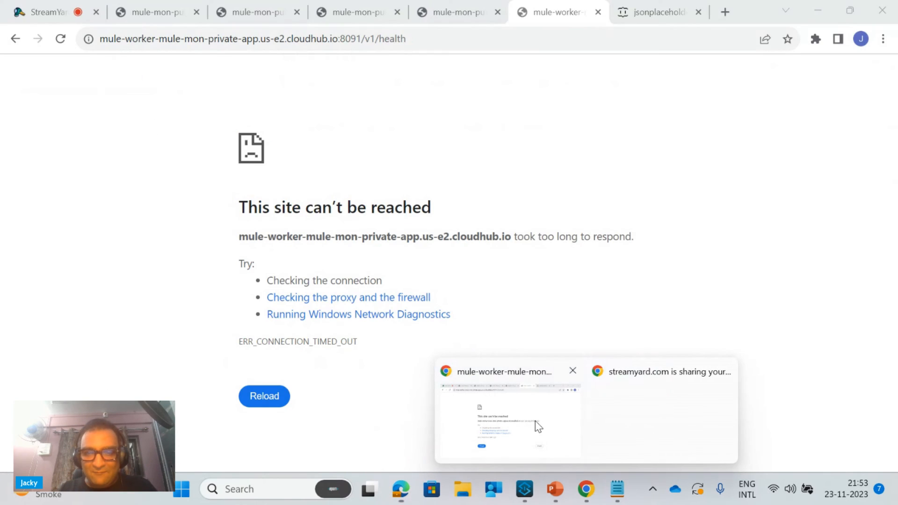
pyautogui.click(60, 15)
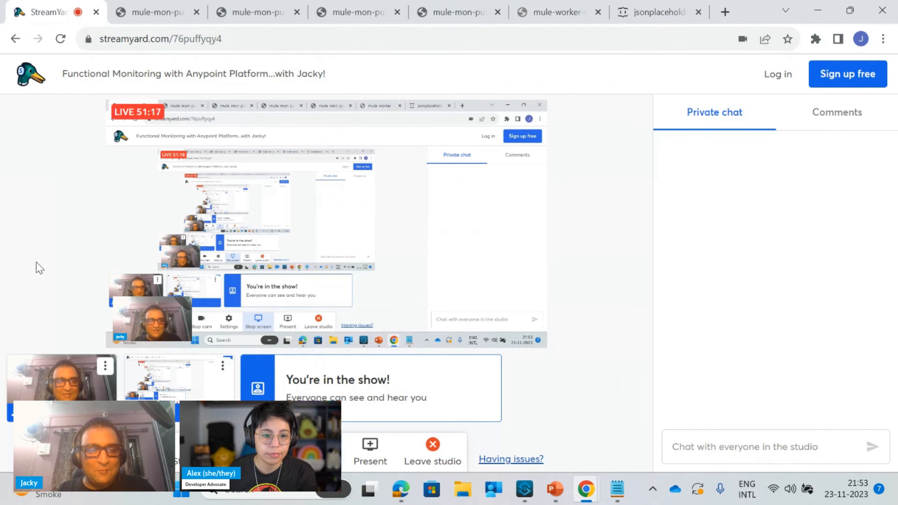